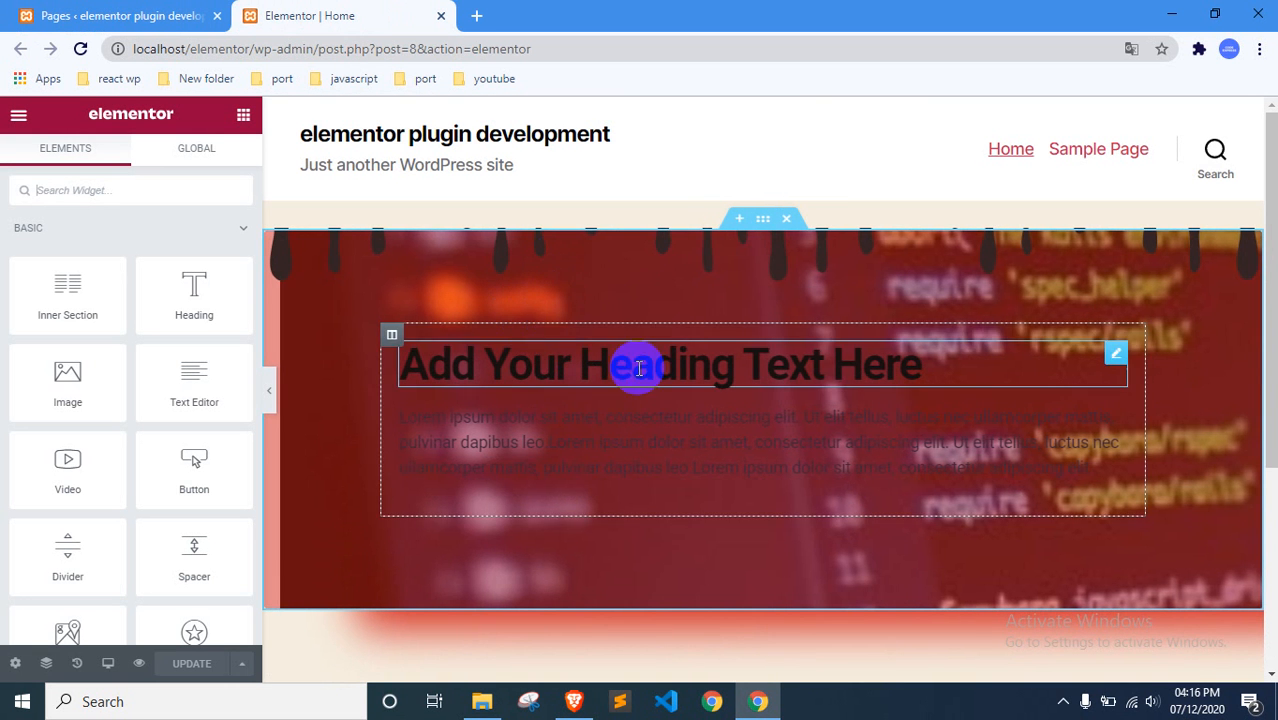
Review the existing hero section's layout, style and advanced settings.
{"action": "scroll", "coordinate": [580, 460], "scroll_direction": "down", "scroll_amount": 4}
{"action": "scroll", "coordinate": [560, 300], "scroll_direction": "up", "scroll_amount": 4}
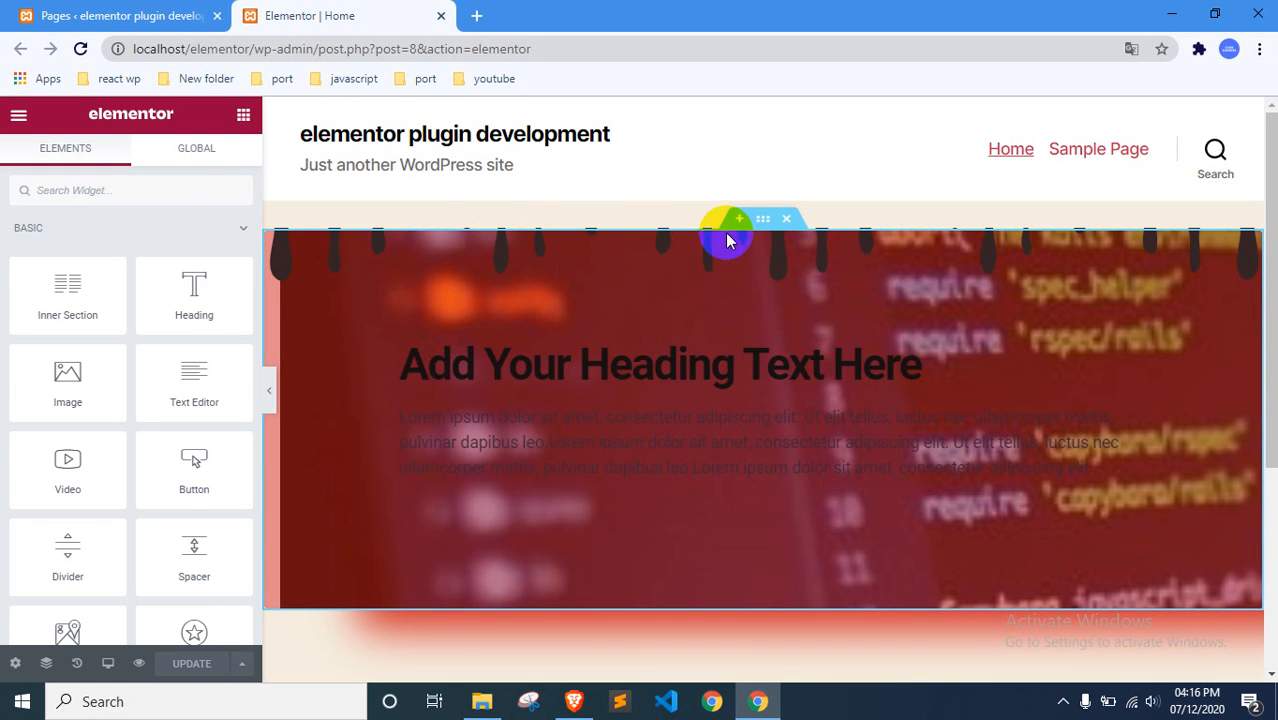
{"action": "left_click", "coordinate": [762, 220]}
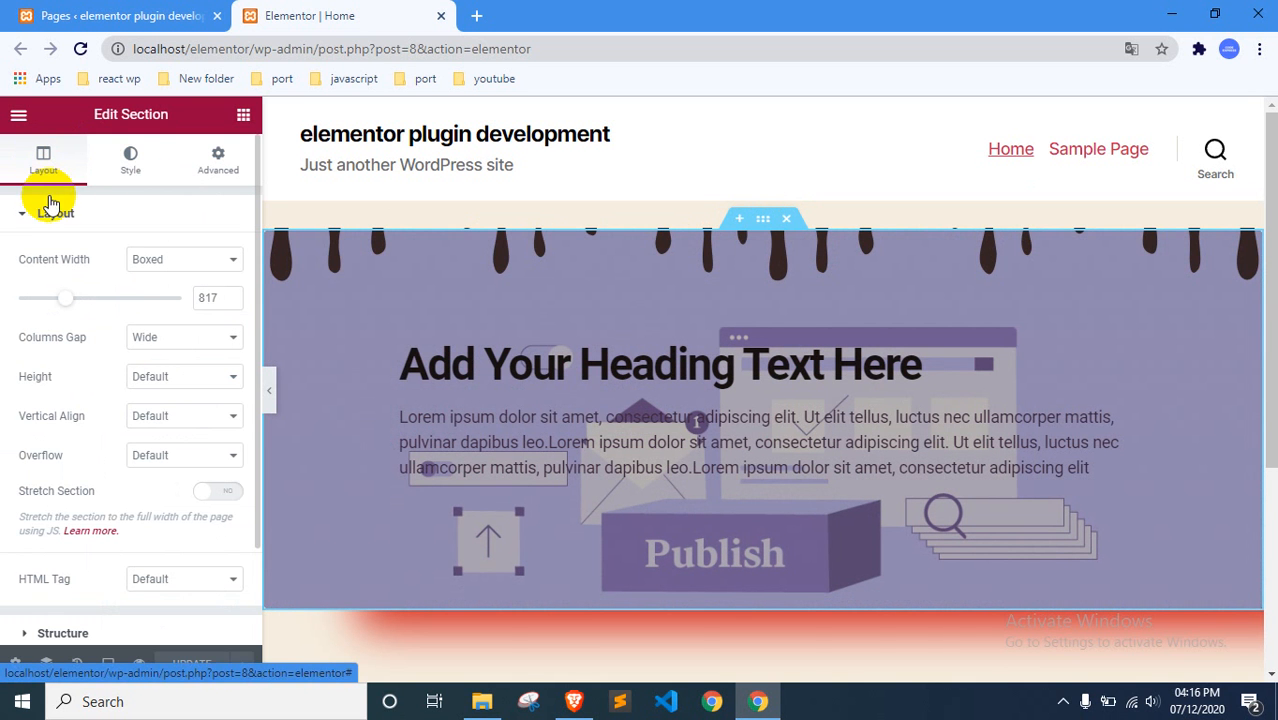
{"action": "left_click", "coordinate": [130, 158]}
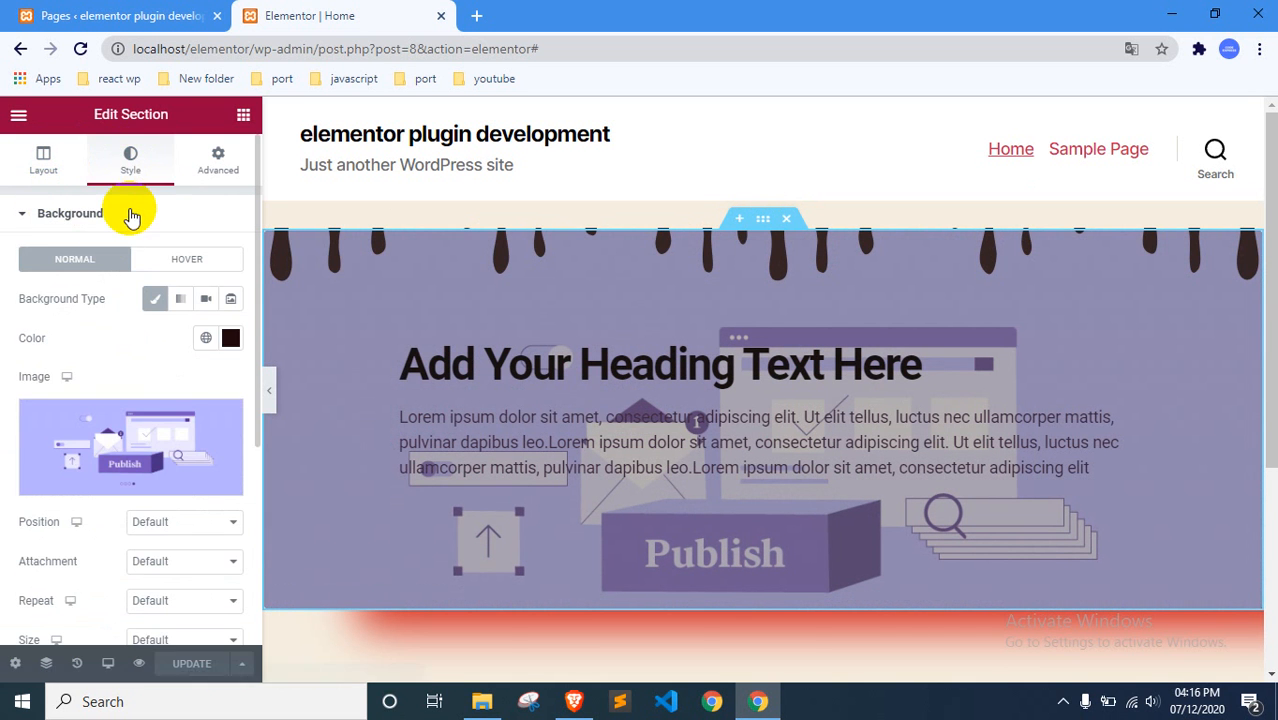
{"action": "left_click", "coordinate": [126, 213]}
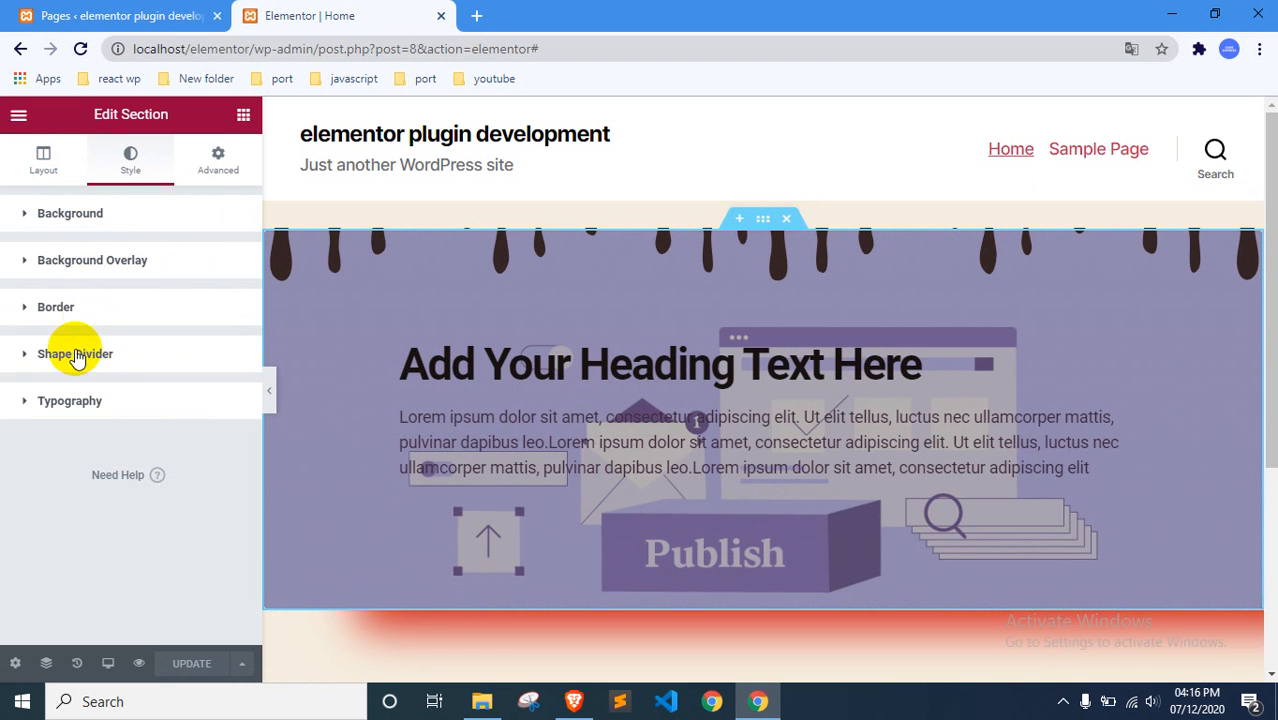
{"action": "left_click", "coordinate": [220, 158]}
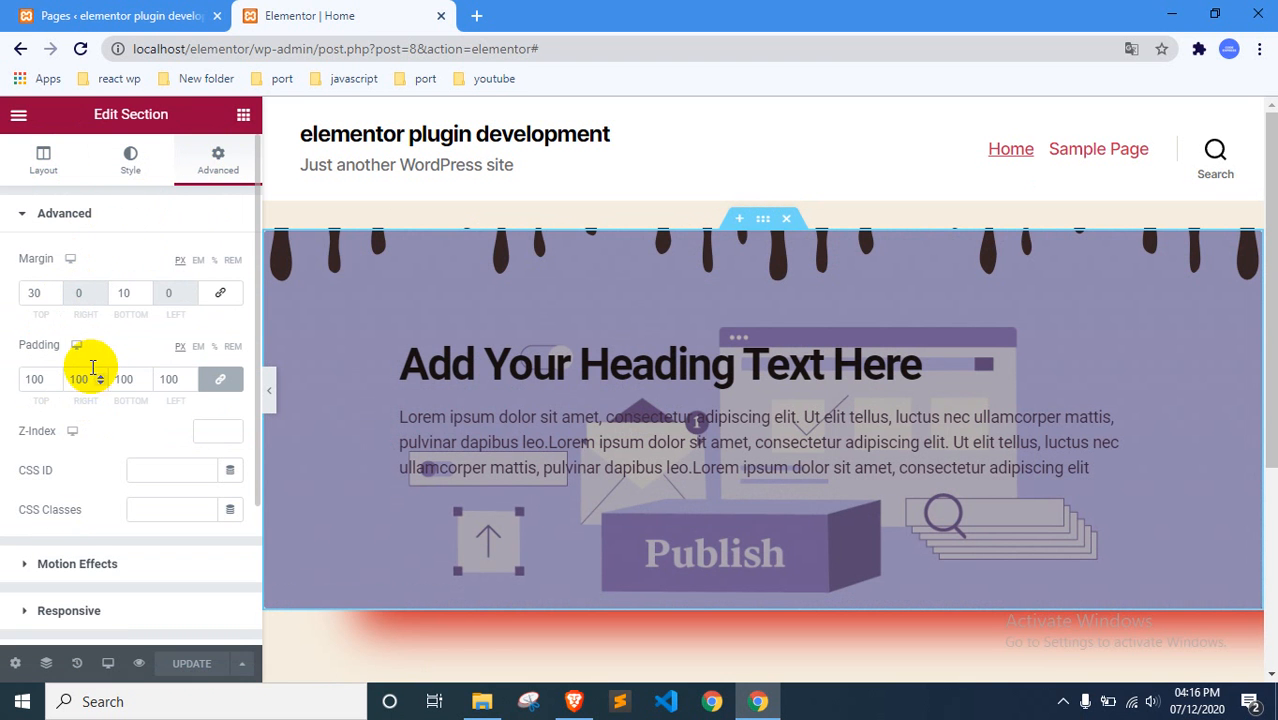
{"action": "scroll", "coordinate": [106, 352], "scroll_direction": "down", "scroll_amount": 2}
{"action": "scroll", "coordinate": [94, 300], "scroll_direction": "up", "scroll_amount": 2}
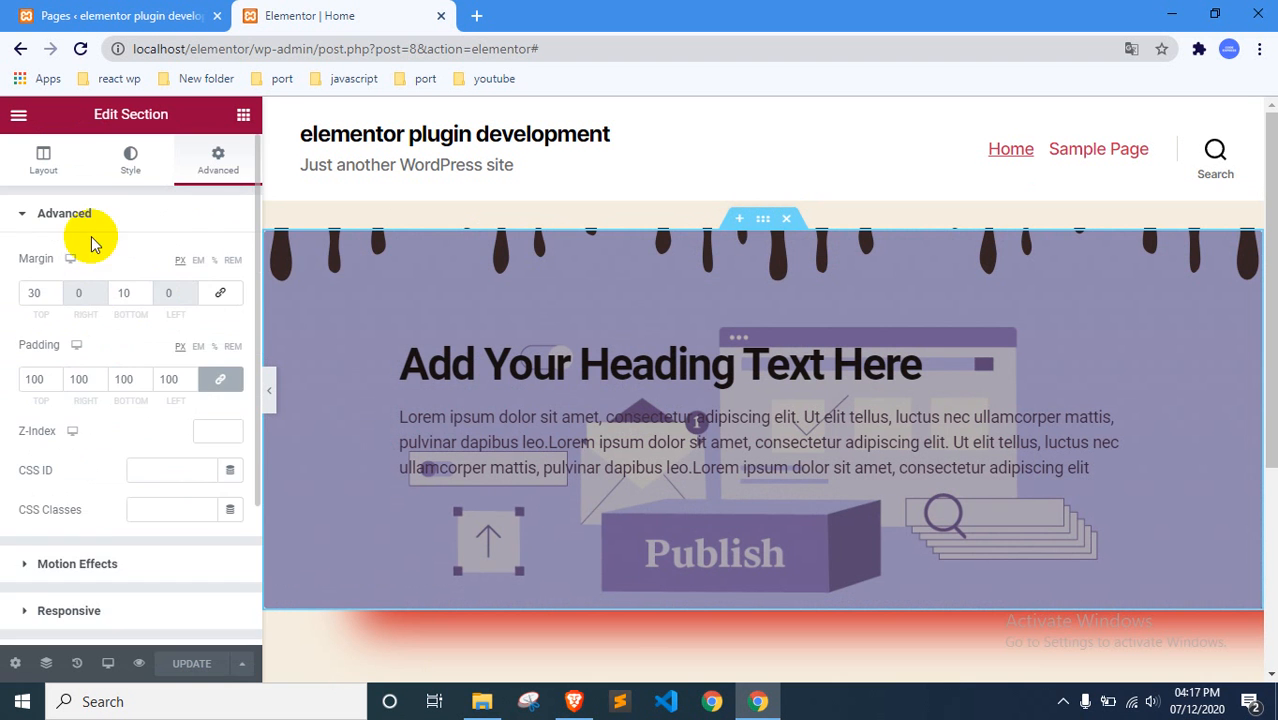
{"action": "left_click", "coordinate": [97, 208]}
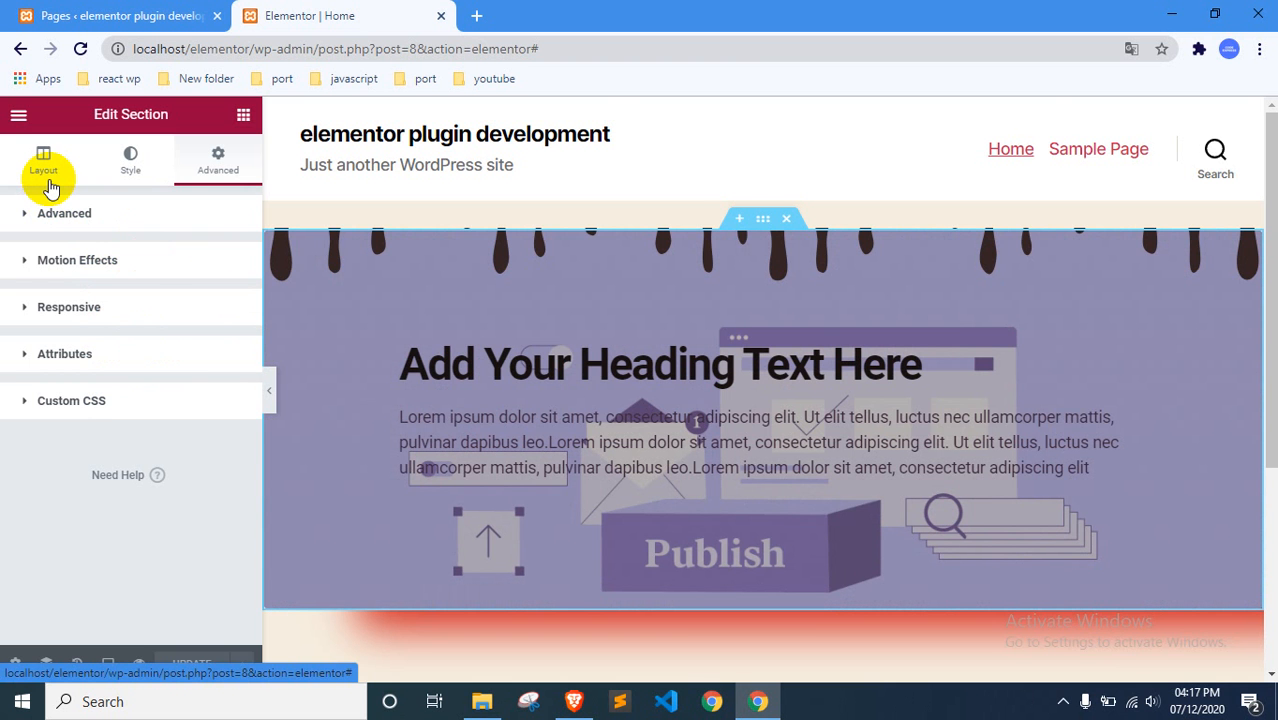
Add a new section with three equal columns below the hero section.
{"action": "scroll", "coordinate": [436, 377], "scroll_direction": "down", "scroll_amount": 3}
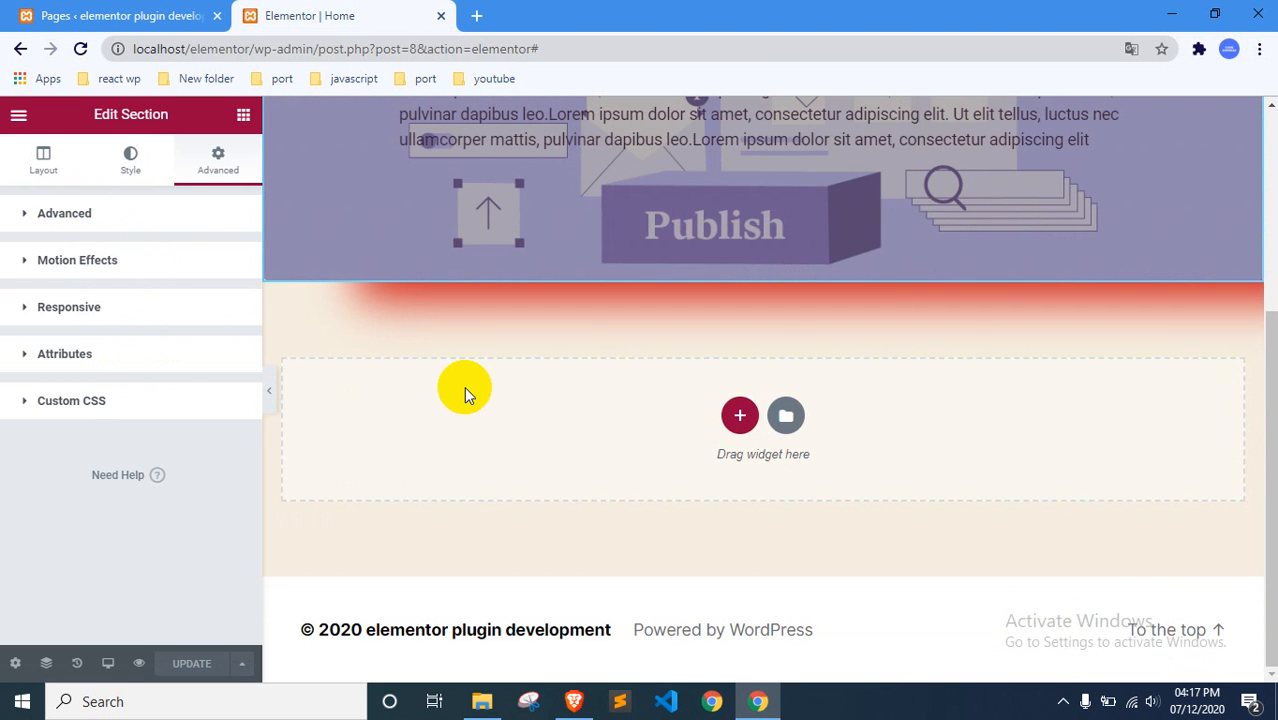
{"action": "left_click", "coordinate": [742, 416]}
{"action": "scroll", "coordinate": [727, 377], "scroll_direction": "down", "scroll_amount": 1}
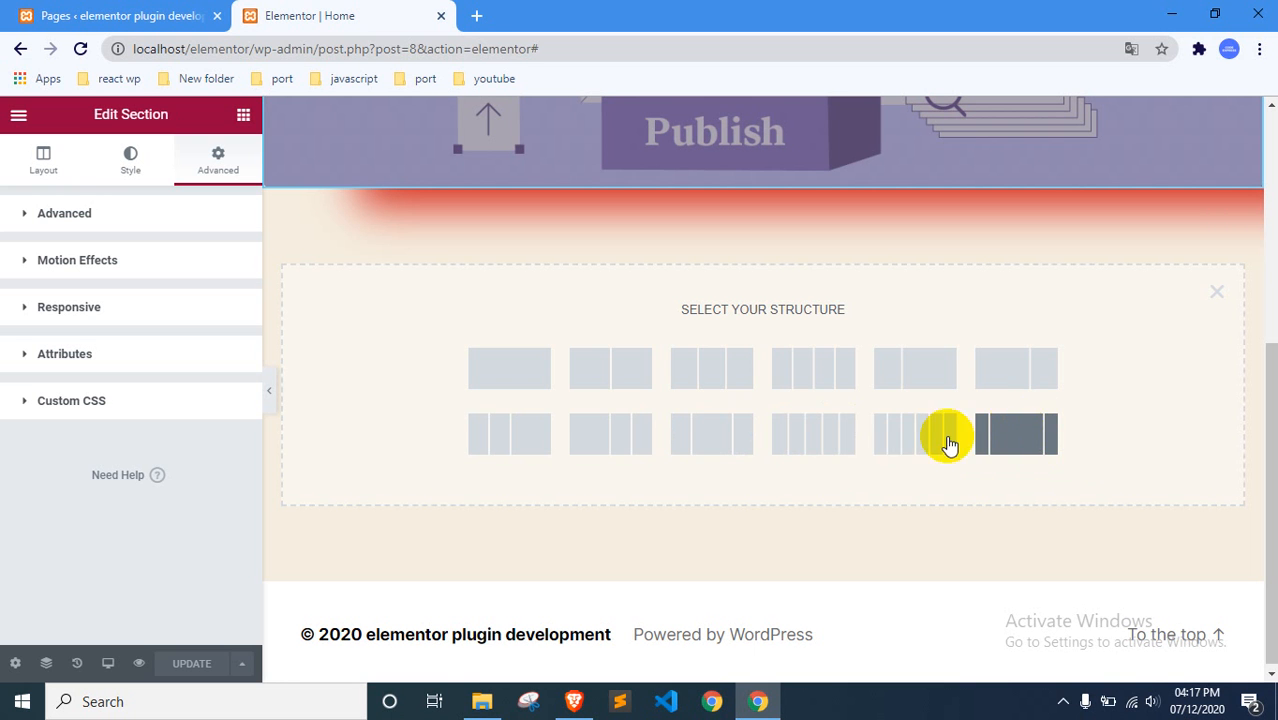
{"action": "left_click", "coordinate": [721, 370]}
{"action": "scroll", "coordinate": [578, 415], "scroll_direction": "up", "scroll_amount": 2}
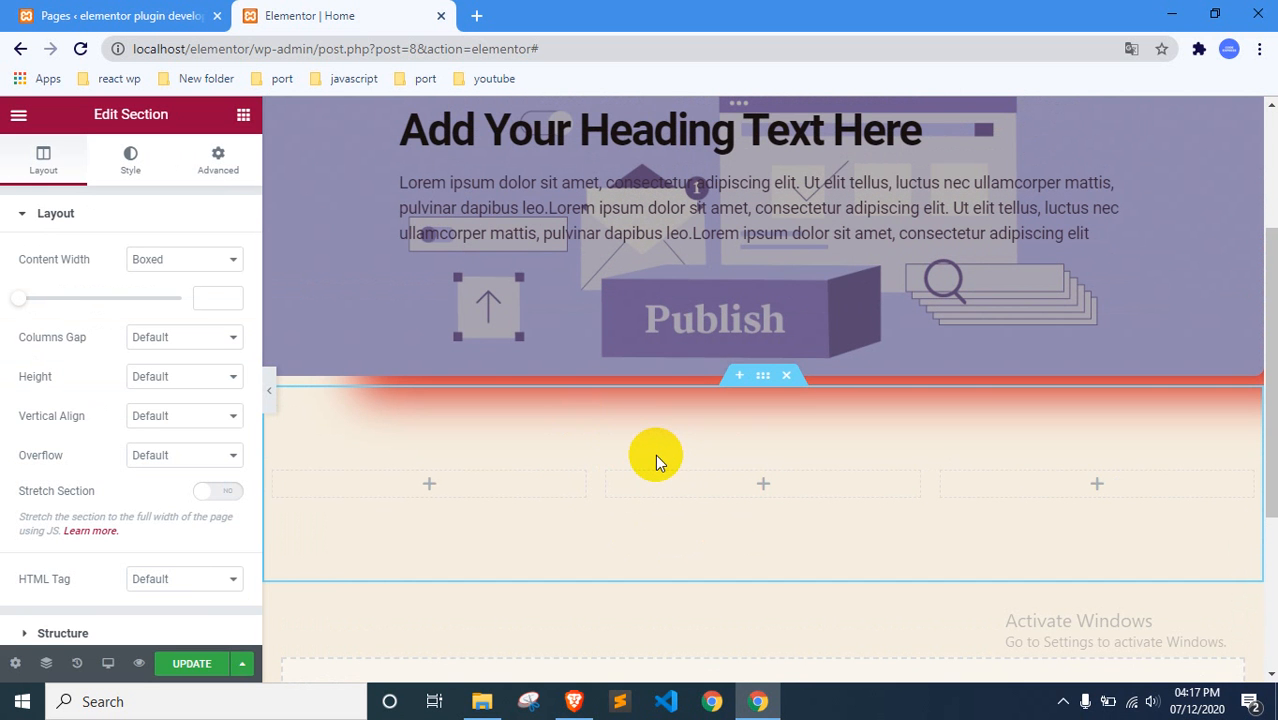
{"action": "scroll", "coordinate": [655, 462], "scroll_direction": "down", "scroll_amount": 2}
{"action": "scroll", "coordinate": [650, 427], "scroll_direction": "up", "scroll_amount": 1}
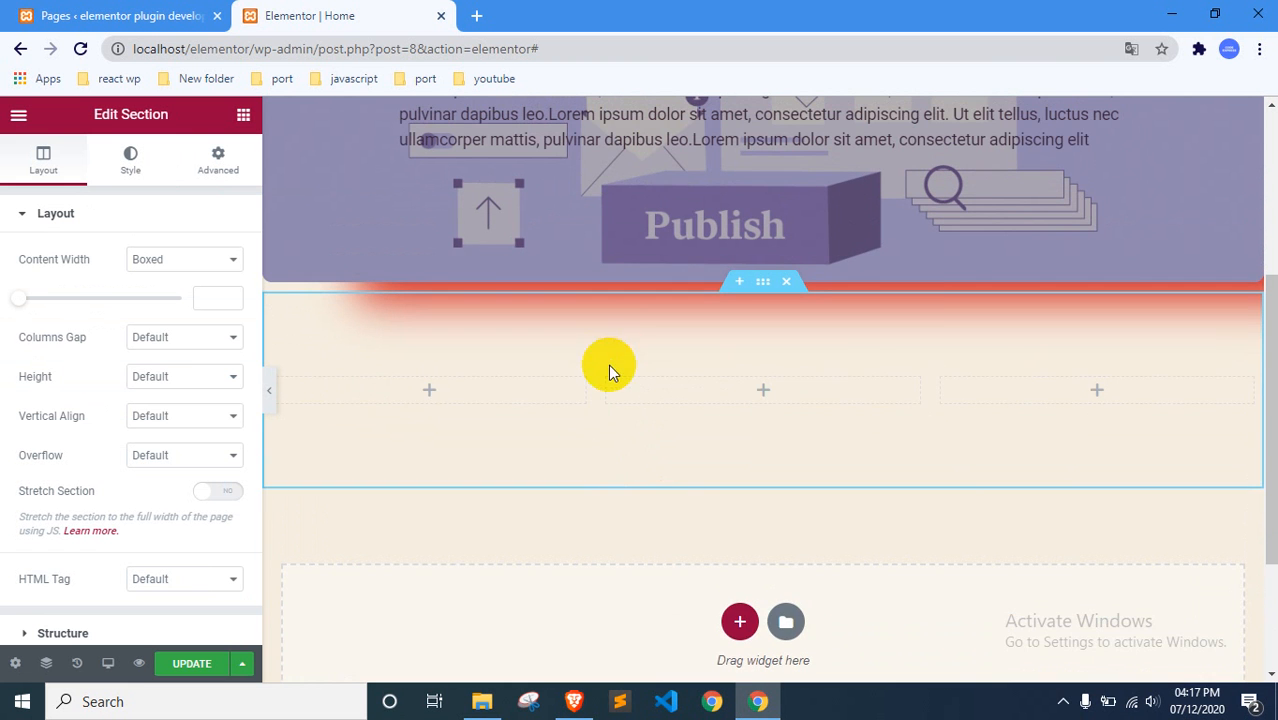
{"action": "scroll", "coordinate": [605, 380], "scroll_direction": "up", "scroll_amount": 1}
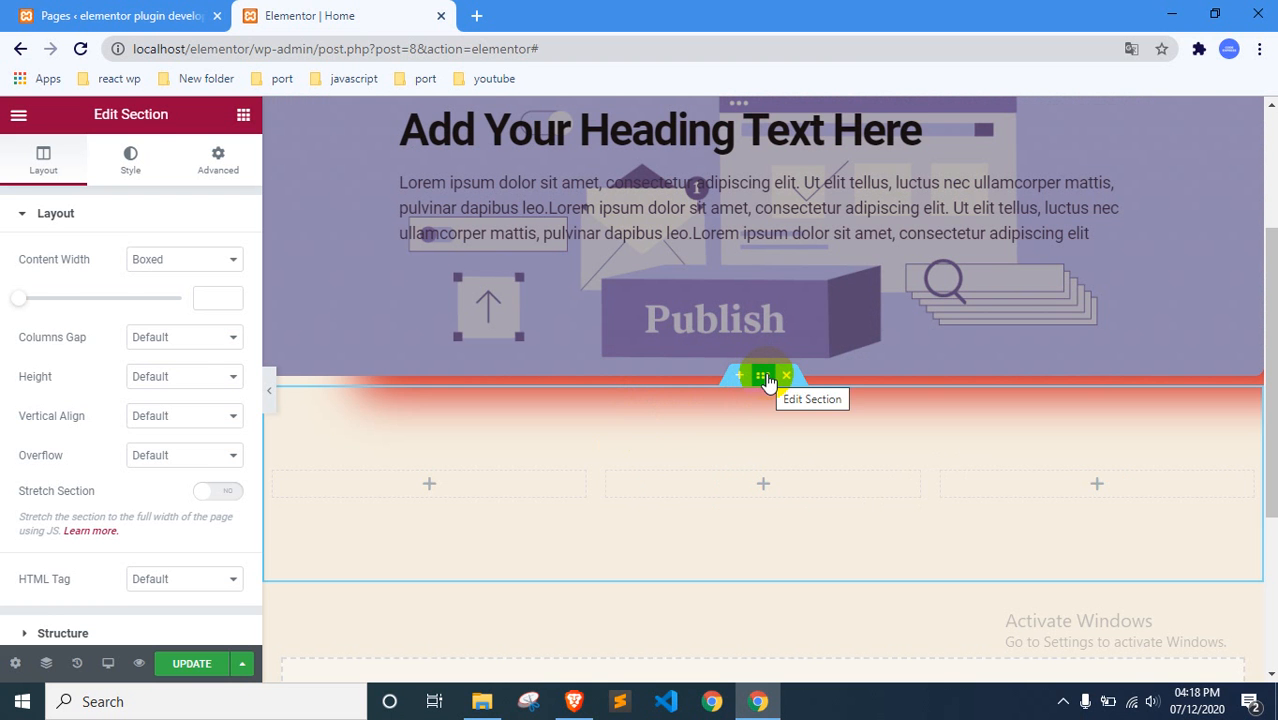
{"action": "scroll", "coordinate": [200, 343], "scroll_direction": "down", "scroll_amount": 2}
{"action": "scroll", "coordinate": [150, 404], "scroll_direction": "up", "scroll_amount": 2}
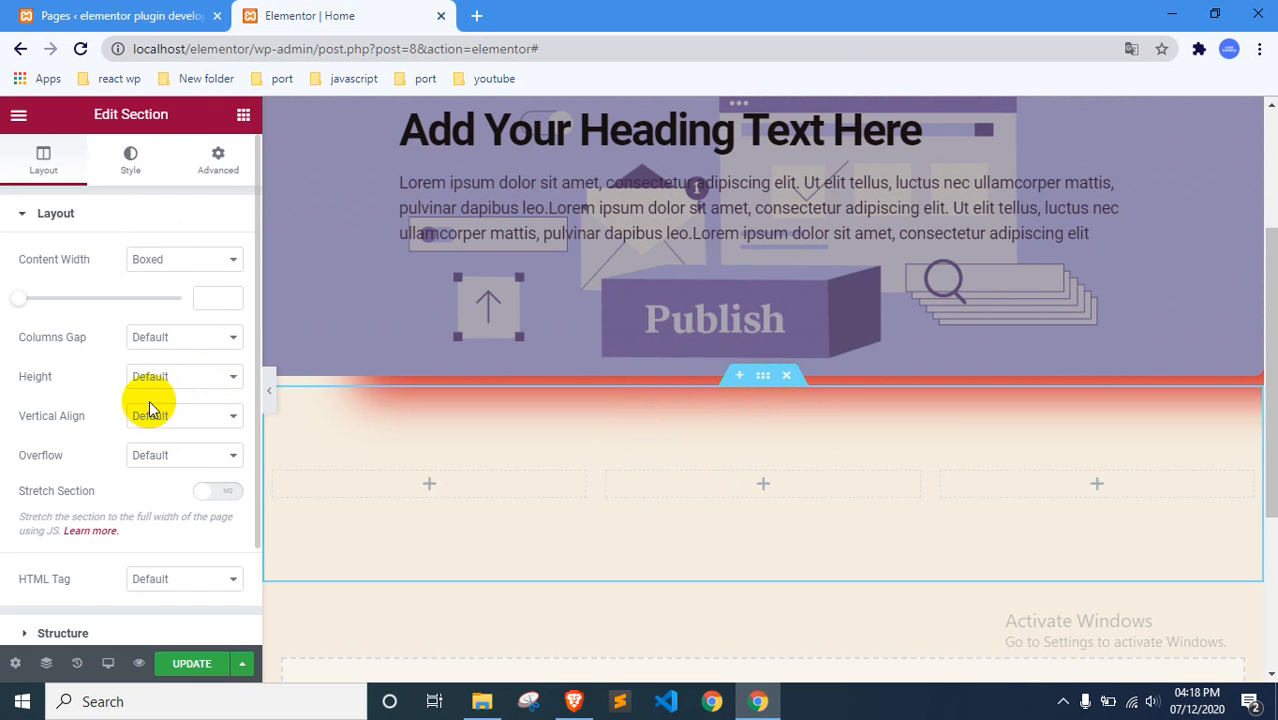
Add a single-column section below the three-column section and delete it again.
{"action": "scroll", "coordinate": [148, 290], "scroll_direction": "down", "scroll_amount": 2}
{"action": "scroll", "coordinate": [690, 620], "scroll_direction": "down", "scroll_amount": 1}
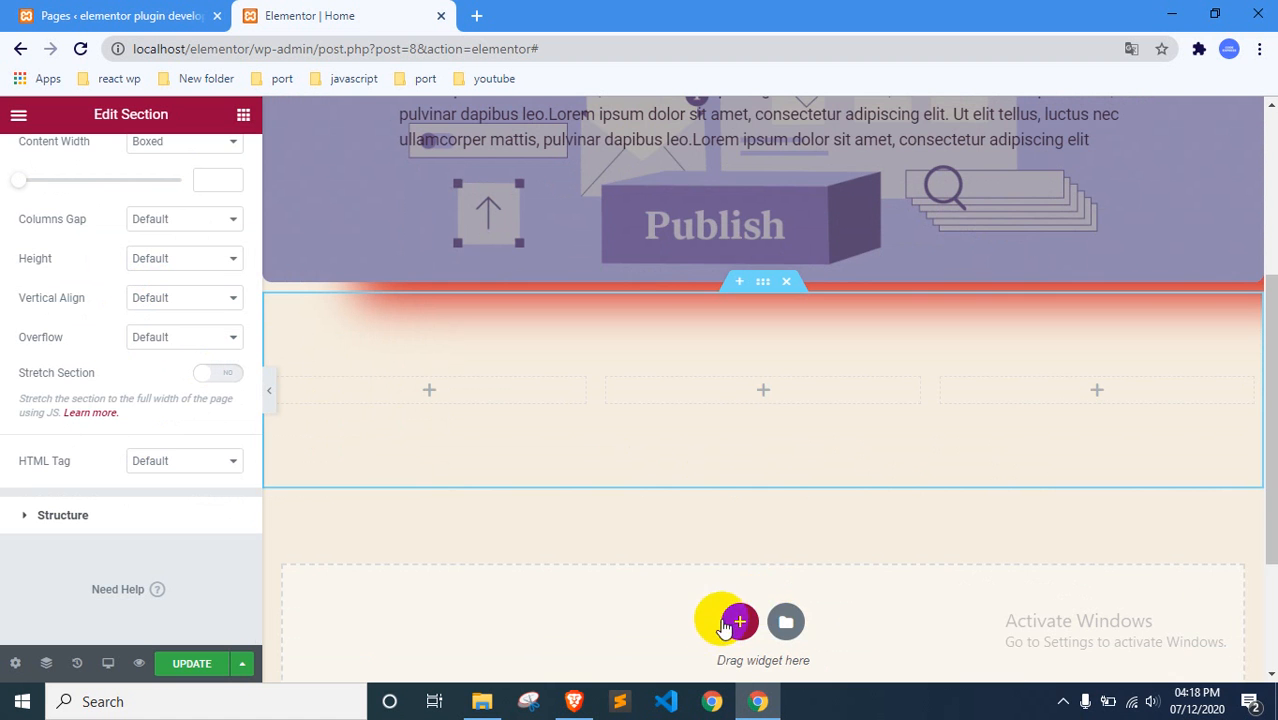
{"action": "left_click", "coordinate": [735, 619]}
{"action": "scroll", "coordinate": [737, 578], "scroll_direction": "down", "scroll_amount": 2}
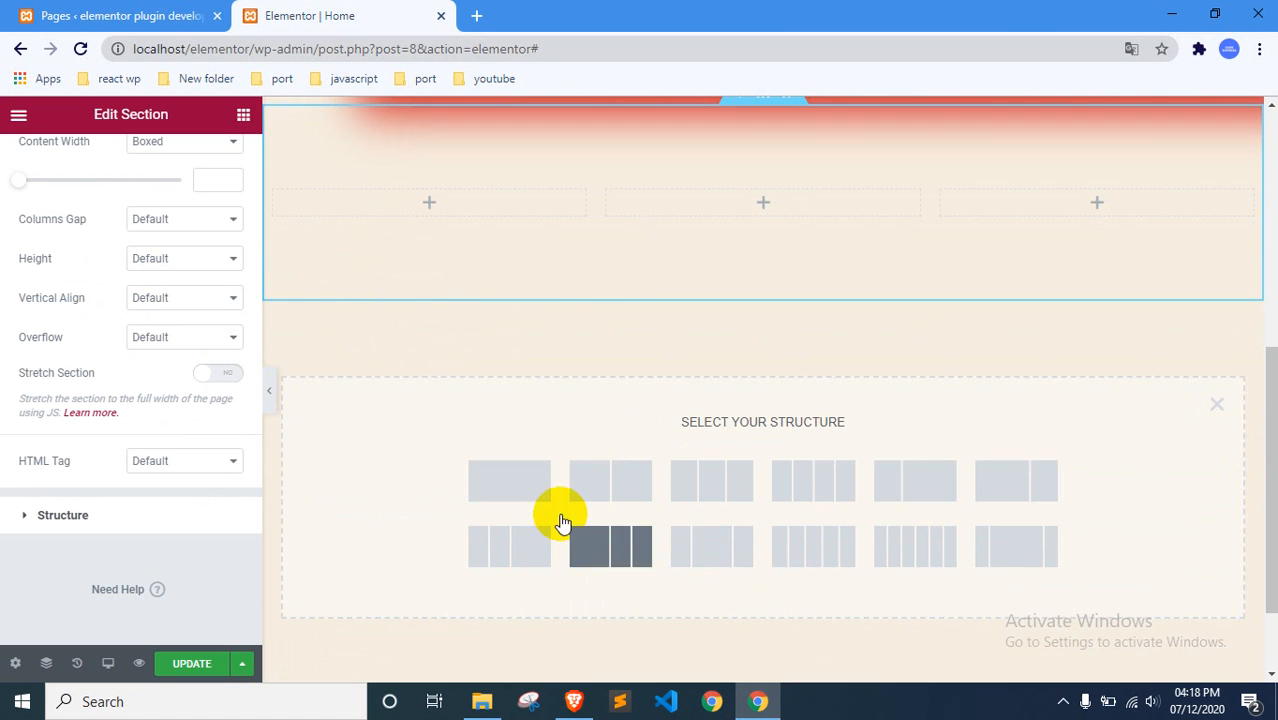
{"action": "left_click", "coordinate": [512, 486]}
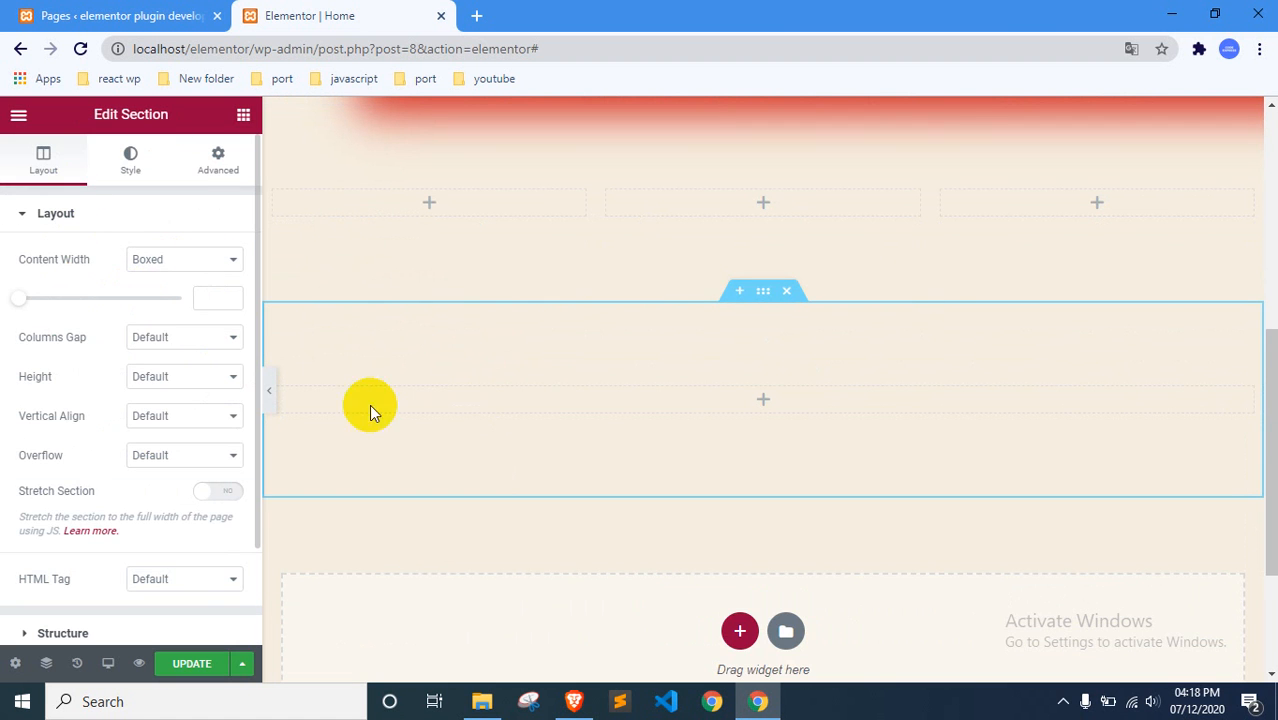
{"action": "left_click", "coordinate": [786, 291]}
{"action": "scroll", "coordinate": [648, 404], "scroll_direction": "up", "scroll_amount": 1}
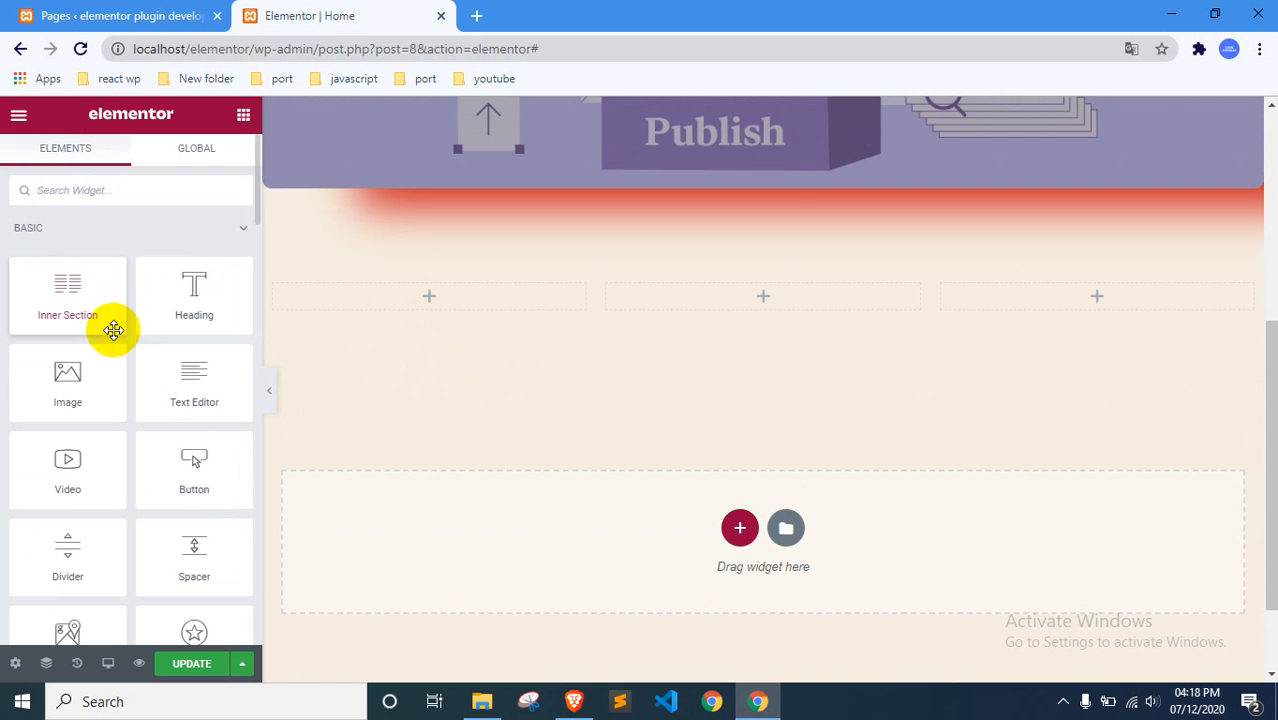
Set the three-column section's linked top and bottom margins to 50 px.
{"action": "scroll", "coordinate": [690, 260], "scroll_direction": "up", "scroll_amount": 1}
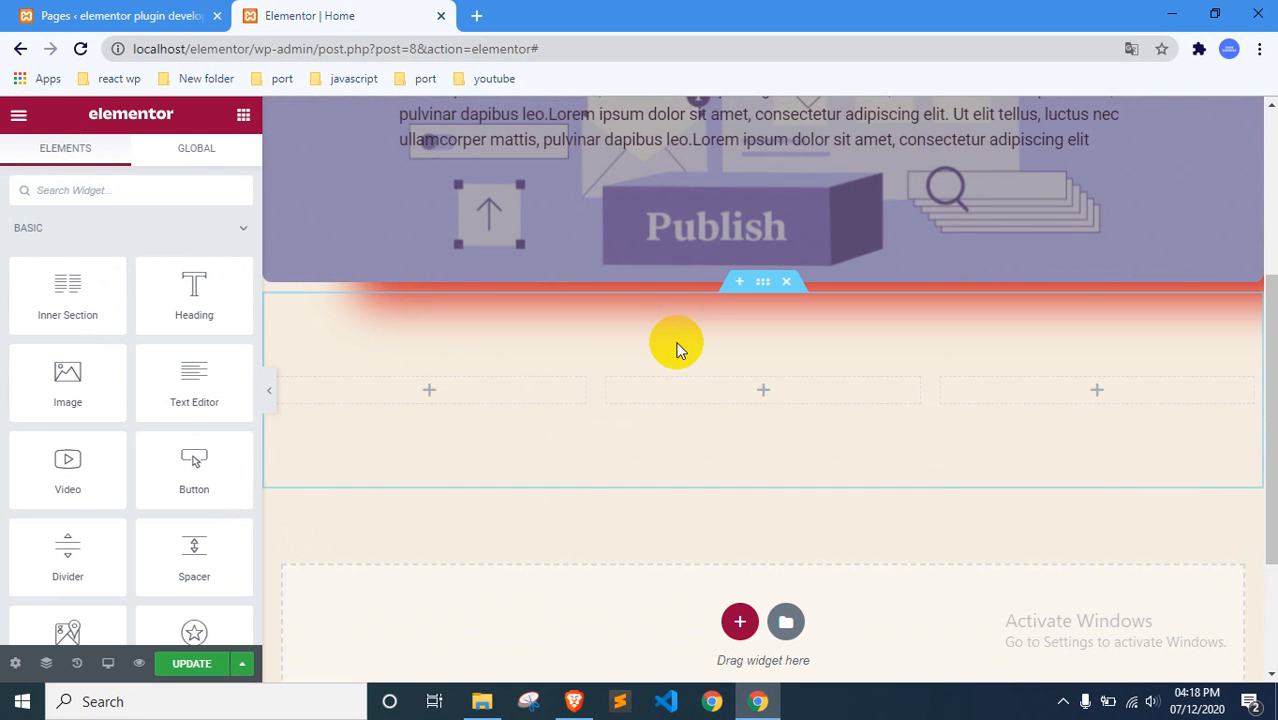
{"action": "left_click", "coordinate": [760, 284]}
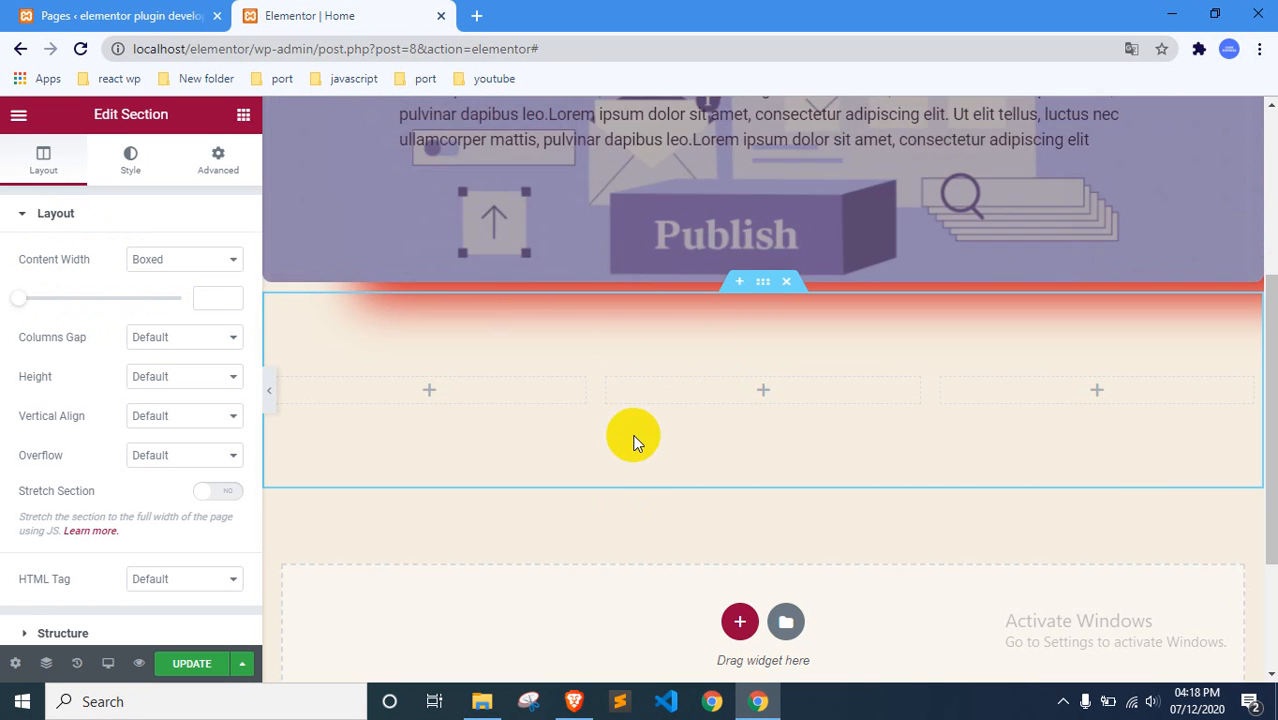
{"action": "left_click", "coordinate": [219, 160]}
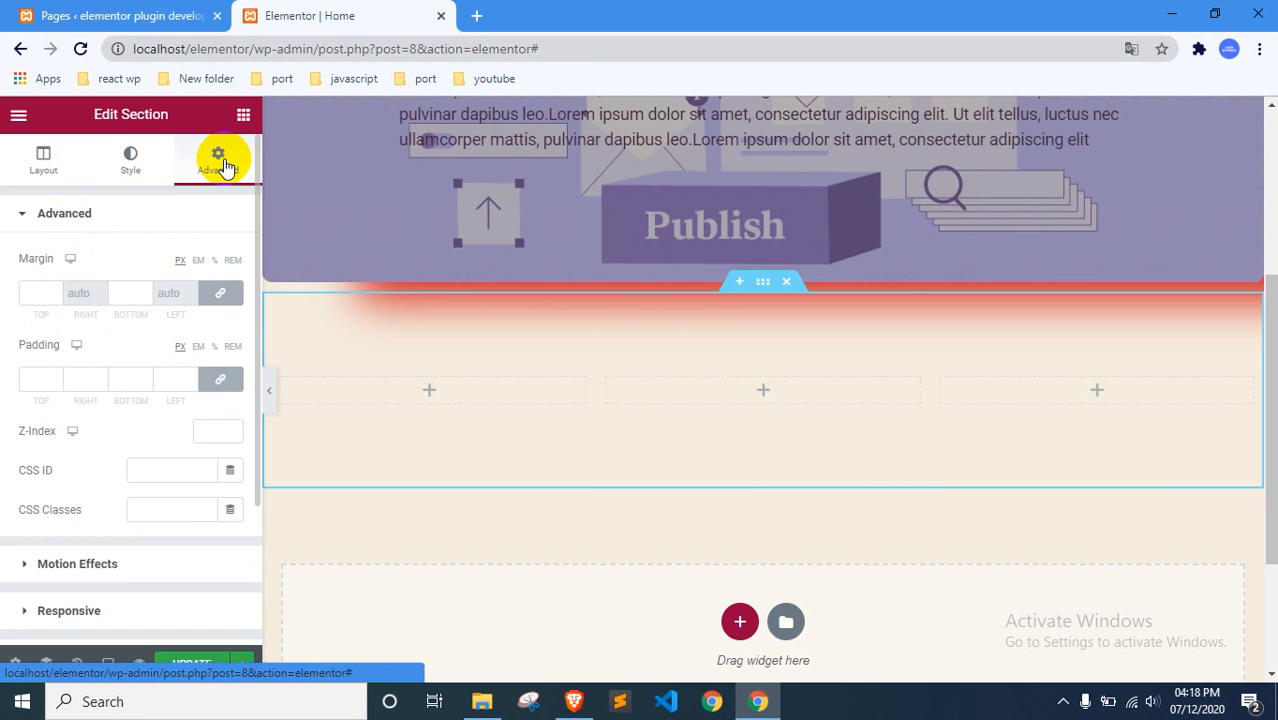
{"action": "left_click", "coordinate": [222, 294]}
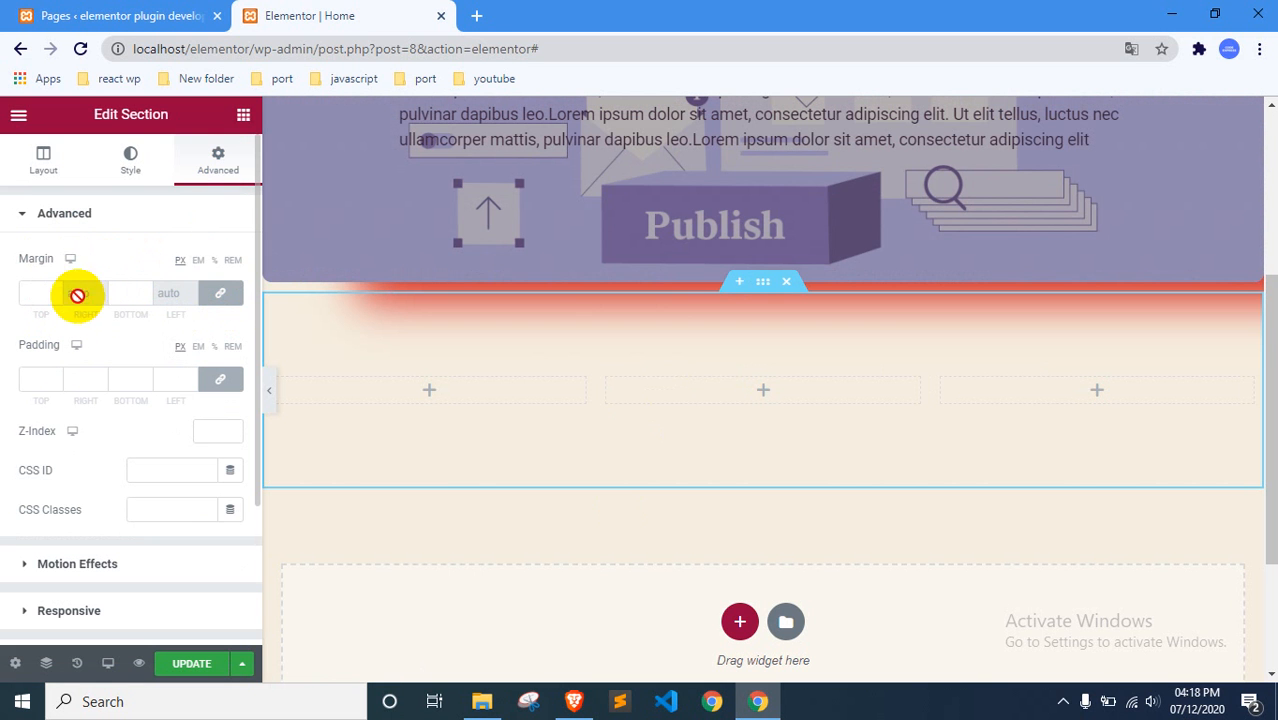
{"action": "type", "text": "50"}
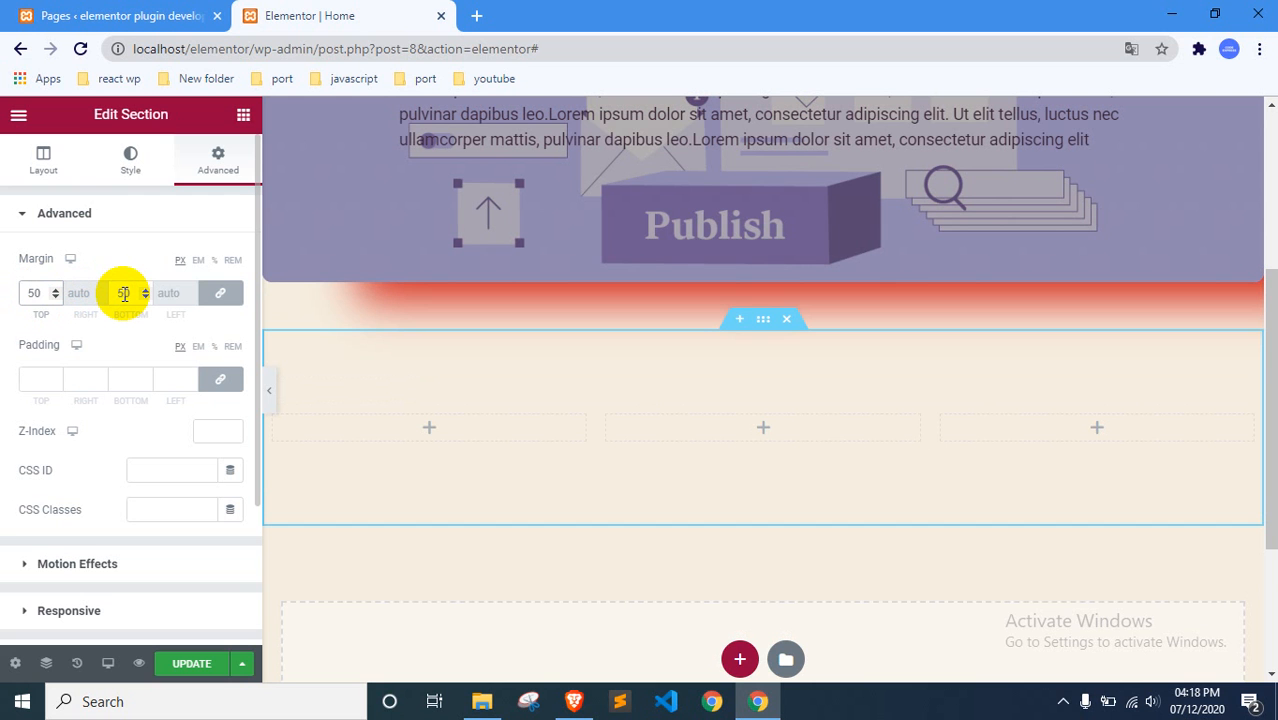
Unlink the section's margins to try a bottom margin of 100 px, and return it to 50 px with the values linked.
{"action": "left_click", "coordinate": [228, 300]}
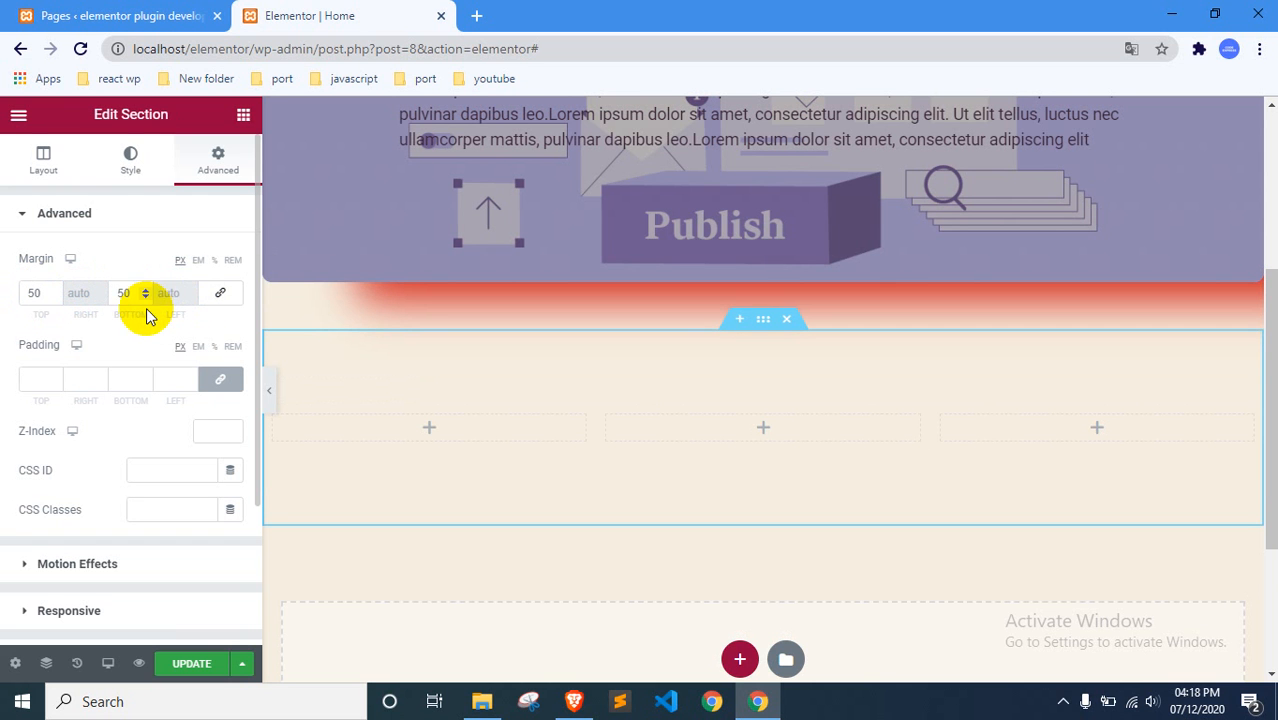
{"action": "left_click_drag", "start_coordinate": [131, 295], "coordinate": [111, 295]}
{"action": "type", "text": "1"}
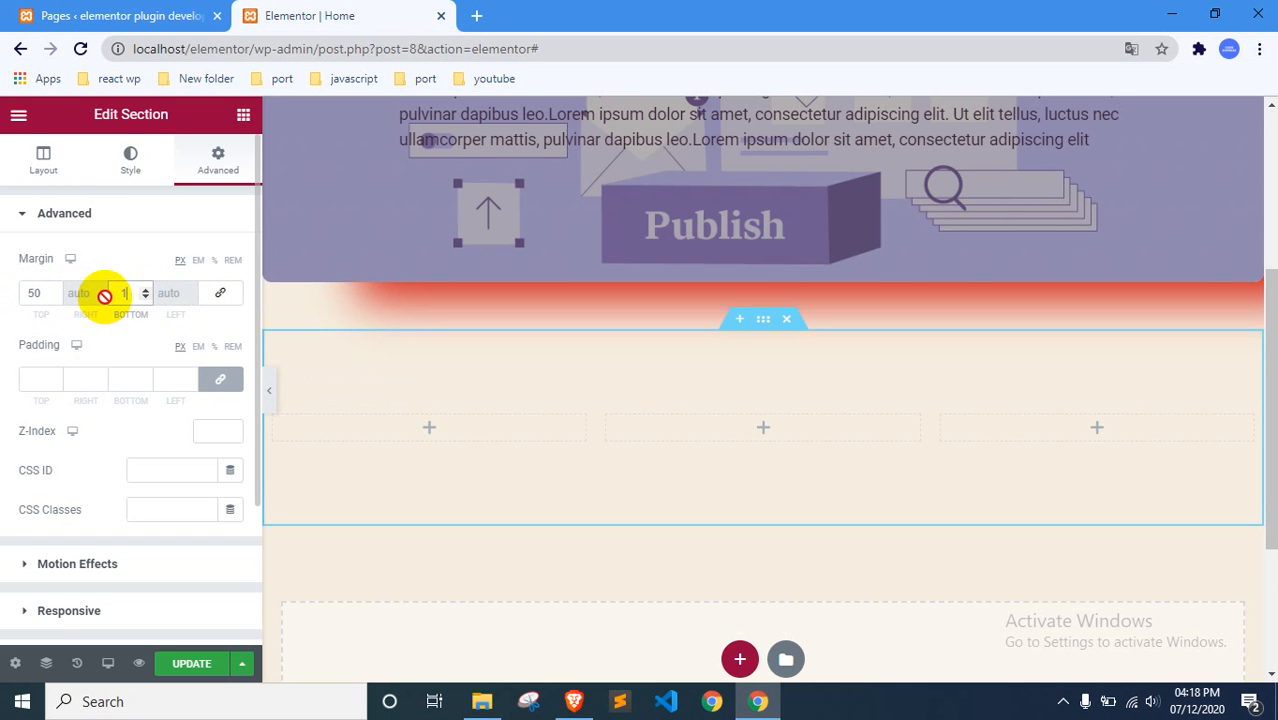
{"action": "type", "text": "00"}
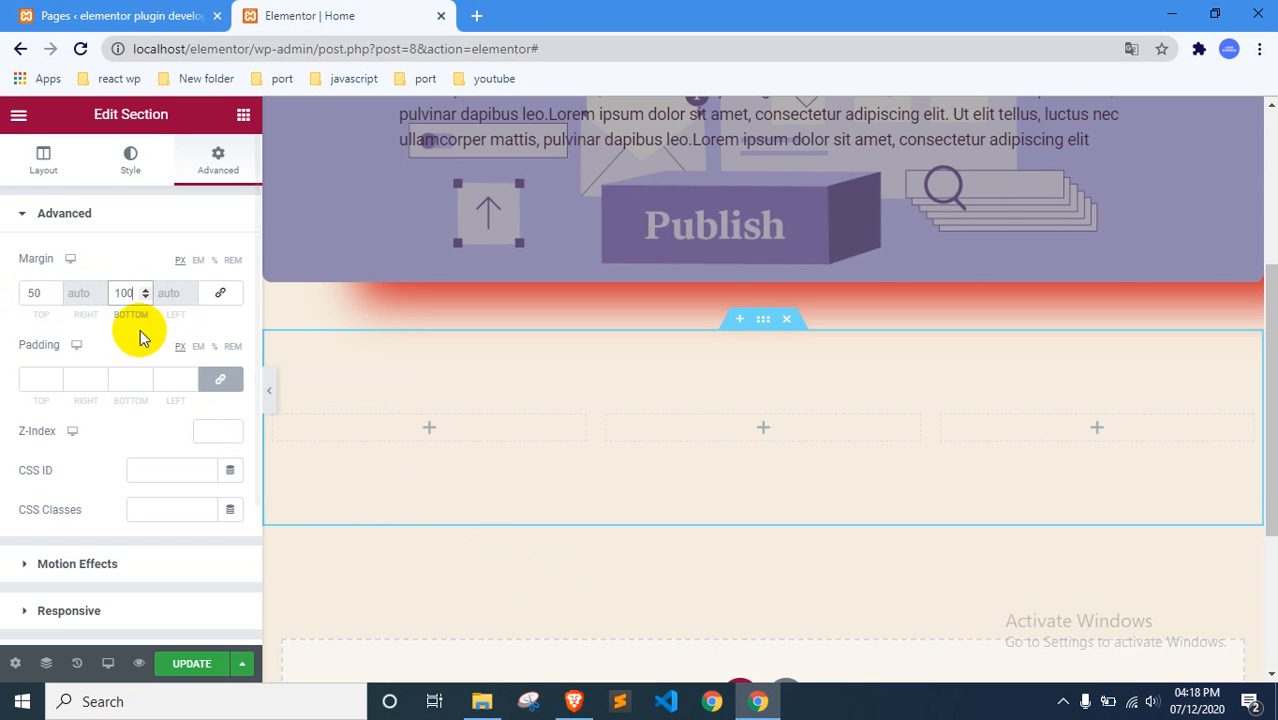
{"action": "type", "text": "50"}
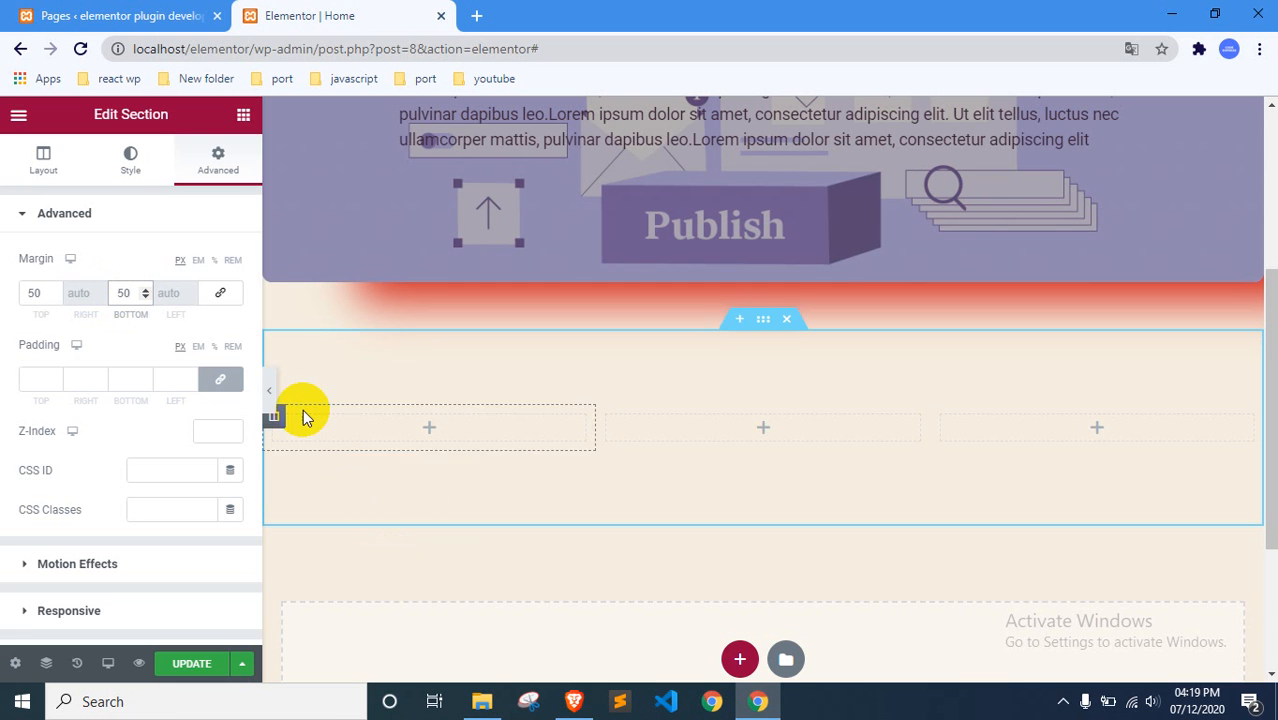
{"action": "left_click", "coordinate": [219, 293]}
{"action": "left_click", "coordinate": [219, 293]}
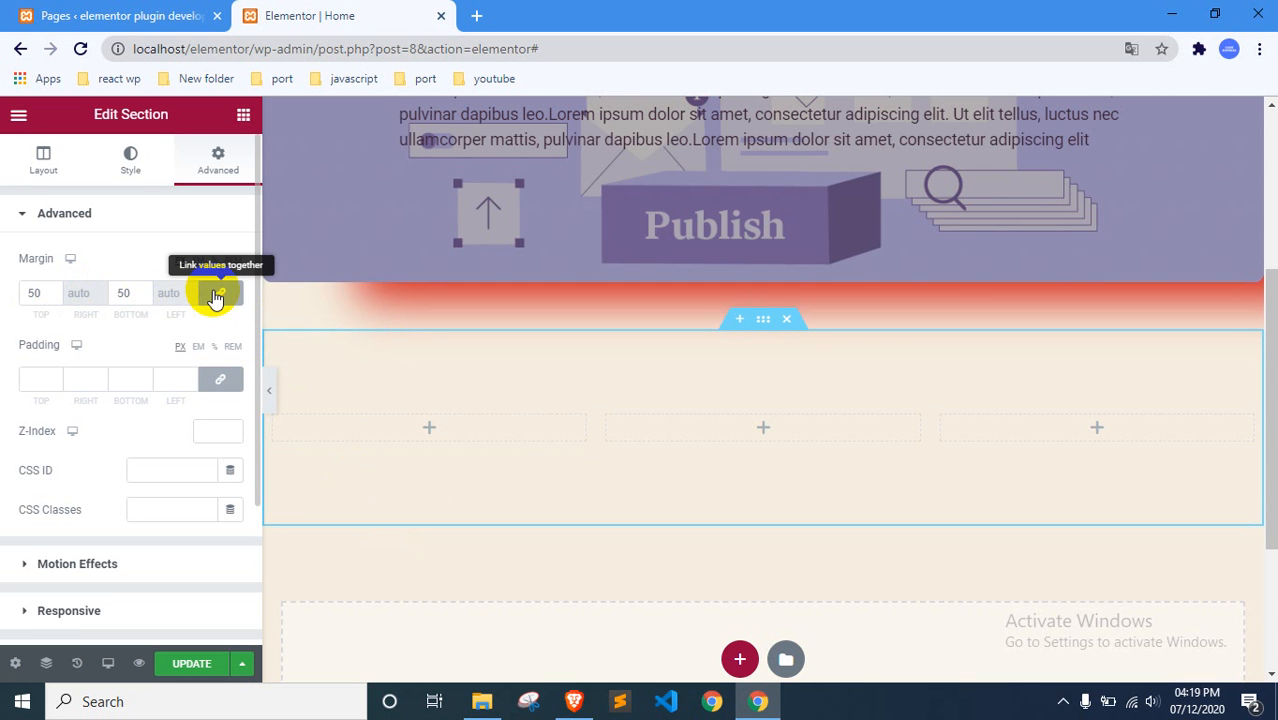
Set the three-column section's linked top and bottom margins to 100 px and update the page.
{"action": "double_click", "coordinate": [22, 294]}
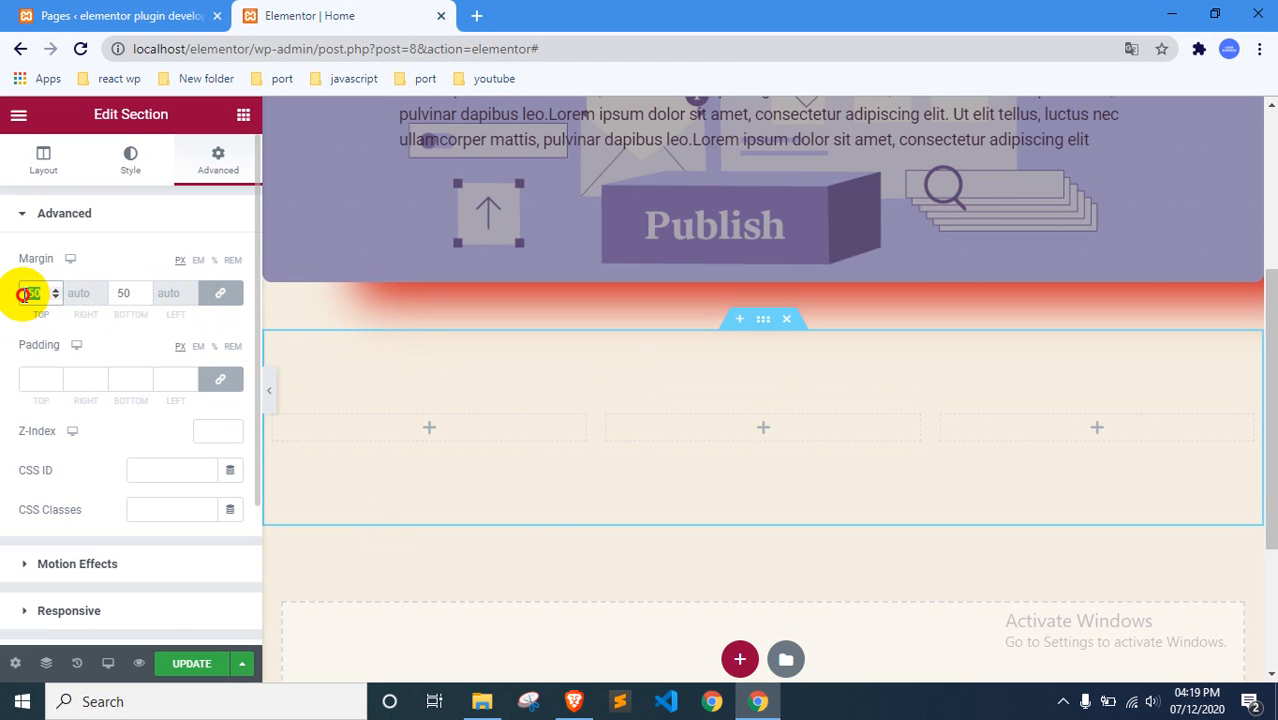
{"action": "type", "text": "100"}
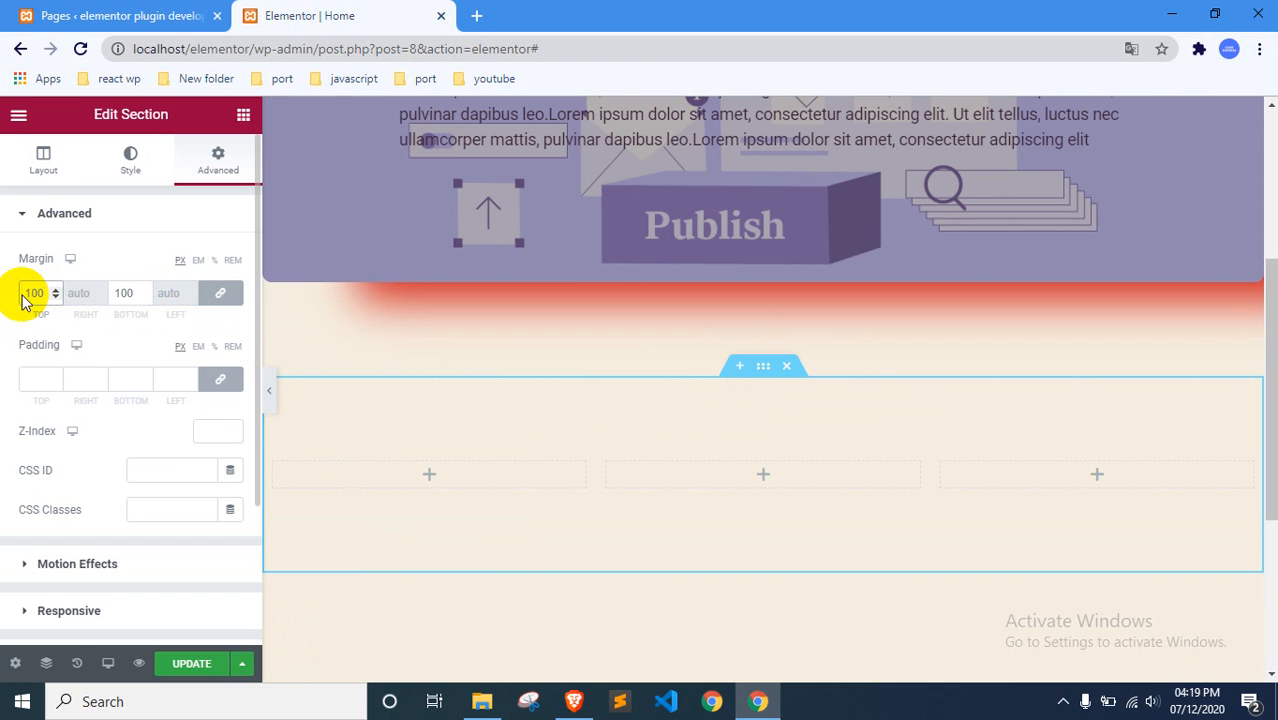
{"action": "left_click", "coordinate": [190, 664]}
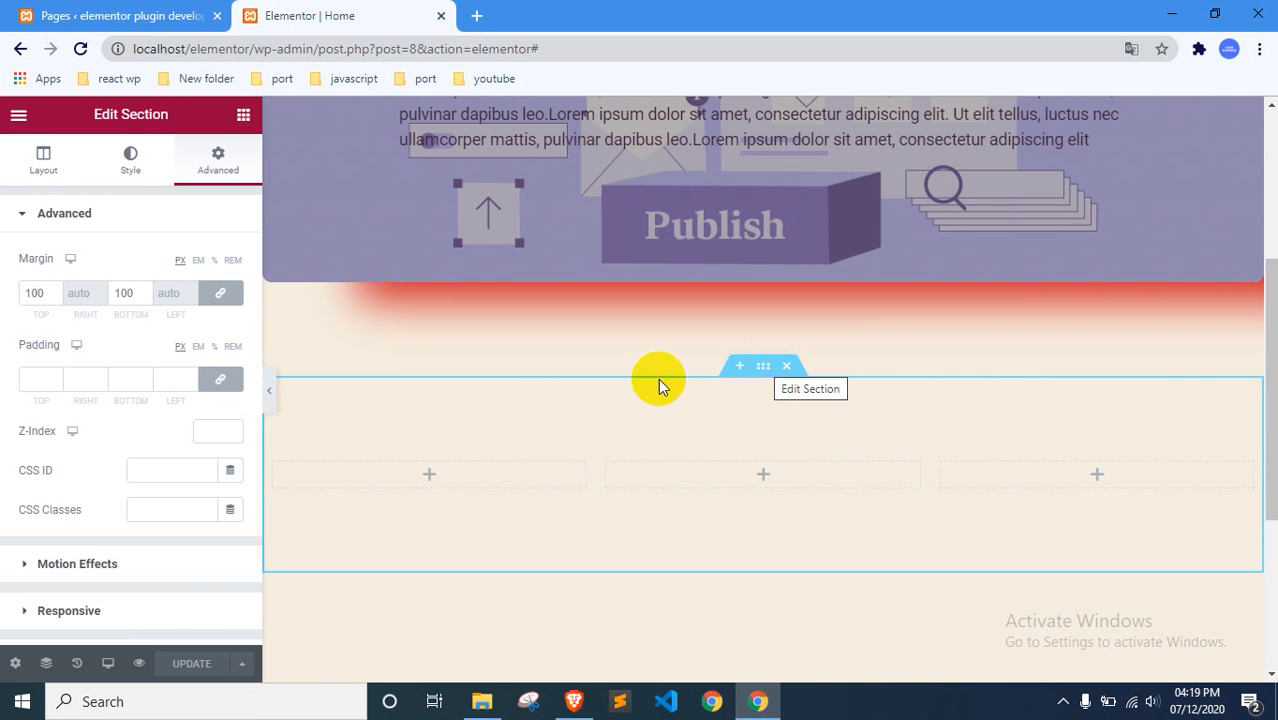
Give the three-column section a classic background in a solid, near-black blue color.
{"action": "left_click", "coordinate": [86, 226]}
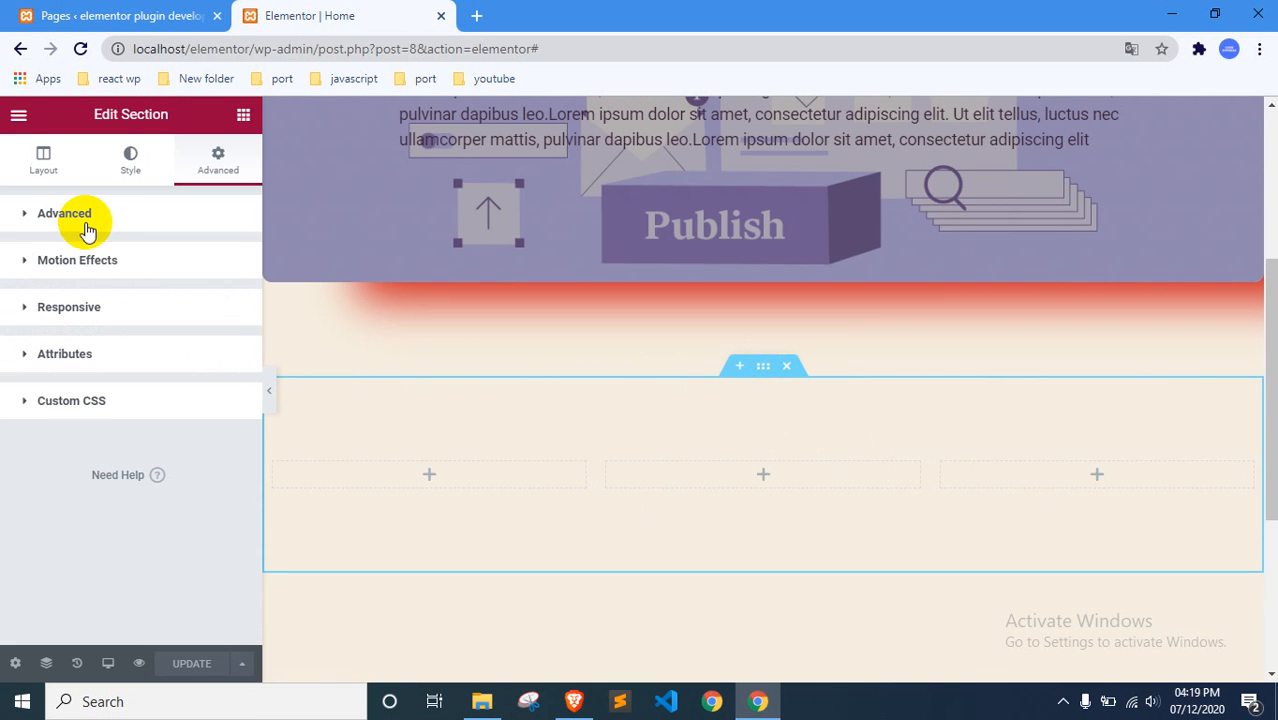
{"action": "left_click", "coordinate": [127, 167]}
{"action": "left_click", "coordinate": [157, 300]}
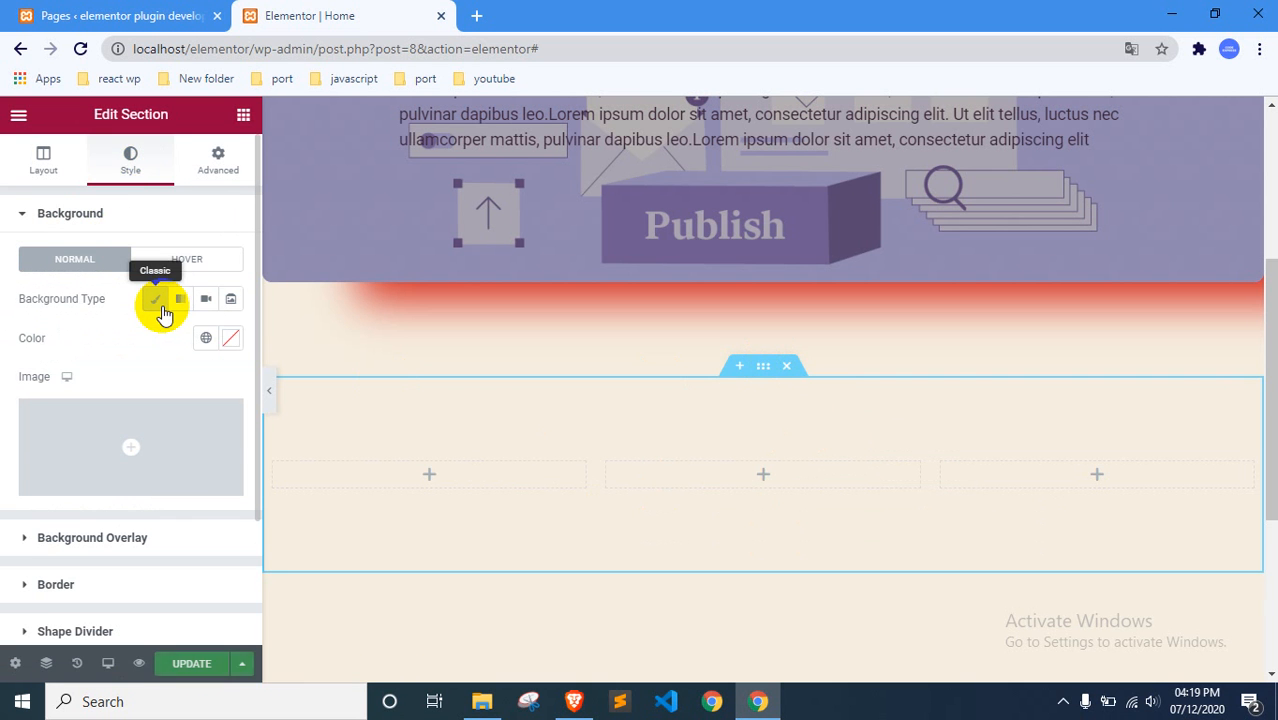
{"action": "left_click", "coordinate": [157, 306]}
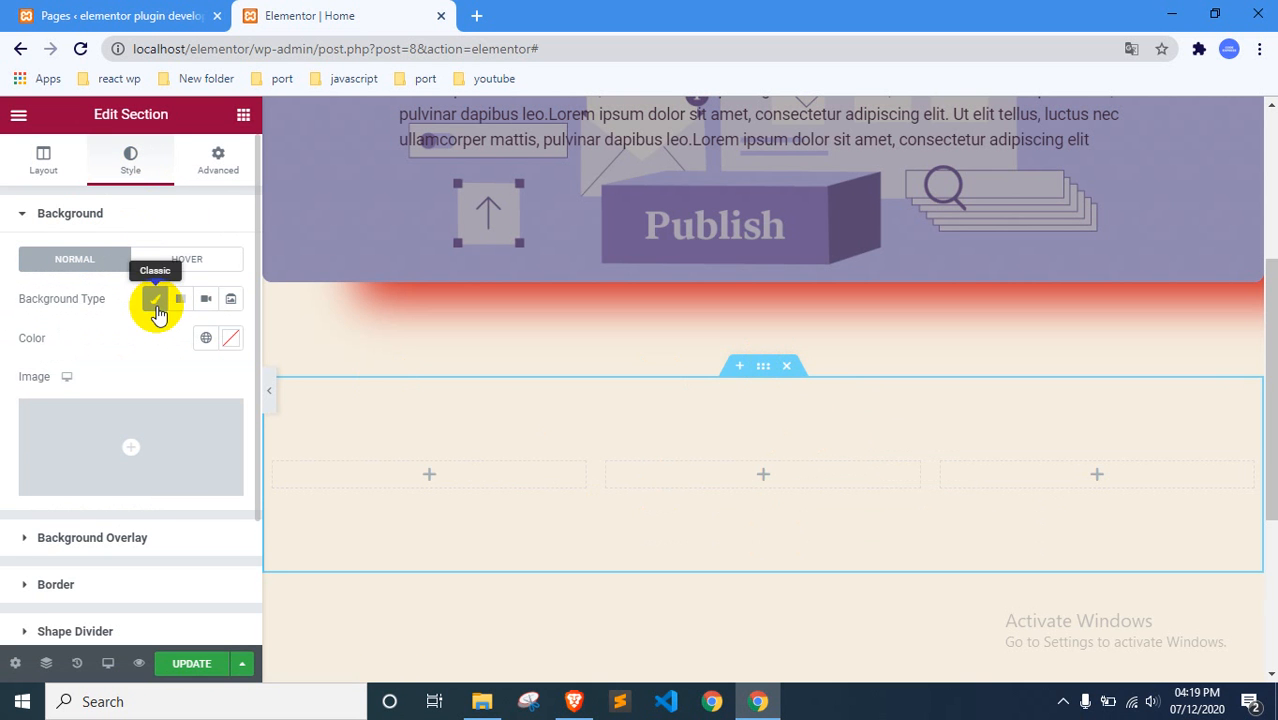
{"action": "left_click", "coordinate": [228, 338]}
{"action": "left_click", "coordinate": [165, 554]}
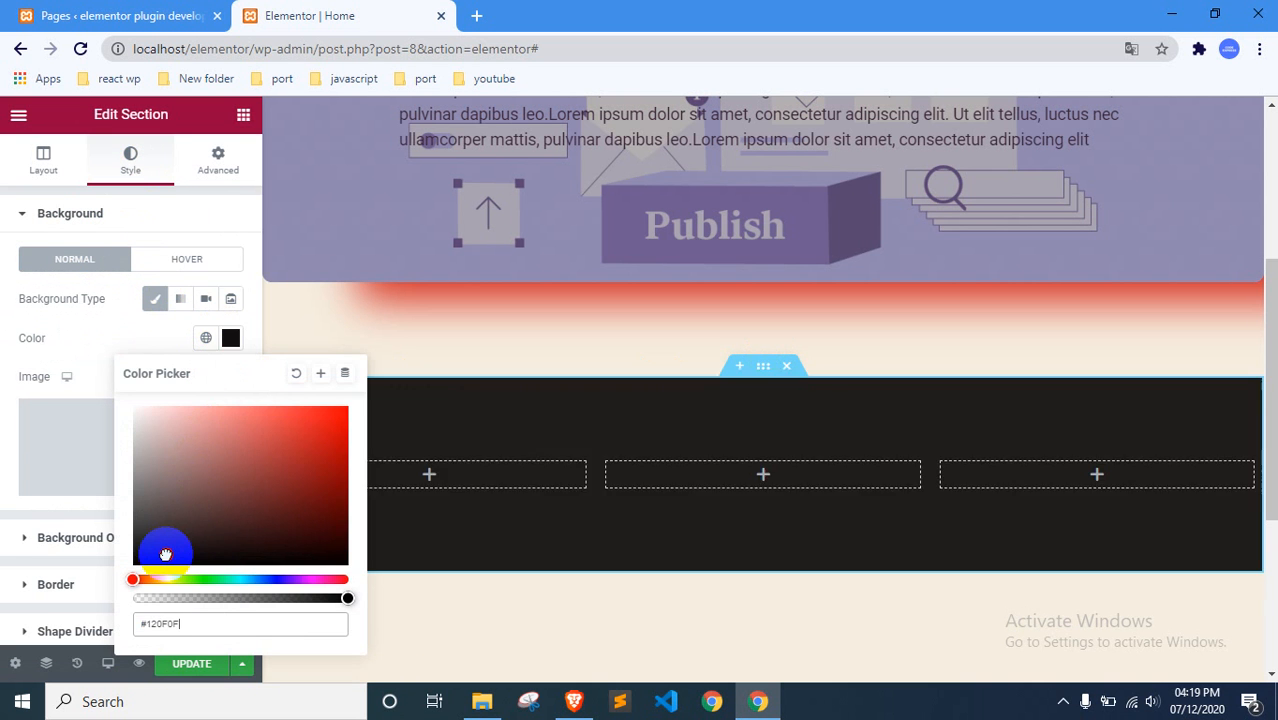
{"action": "left_click_drag", "start_coordinate": [165, 554], "coordinate": [261, 579]}
{"action": "left_click", "coordinate": [143, 334]}
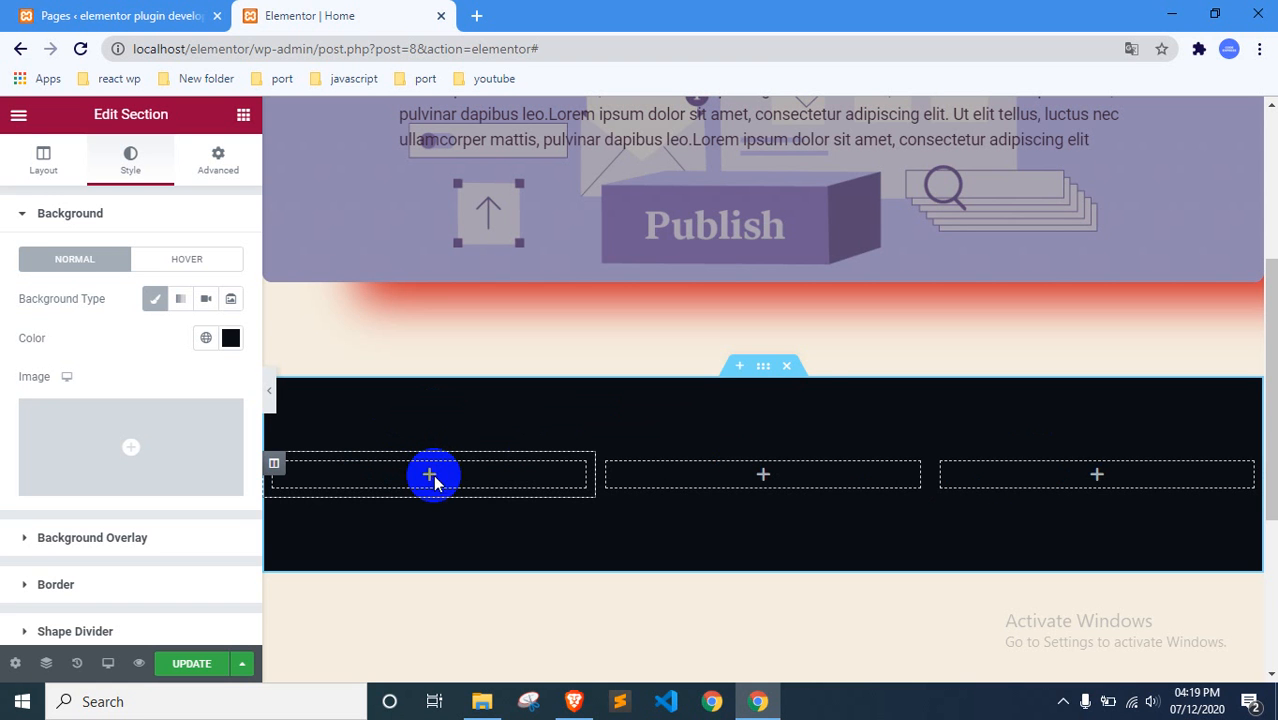
Compare boxed and full content widths for the three-column section, and keep it Boxed at a width of 1044.
{"action": "left_click", "coordinate": [757, 368]}
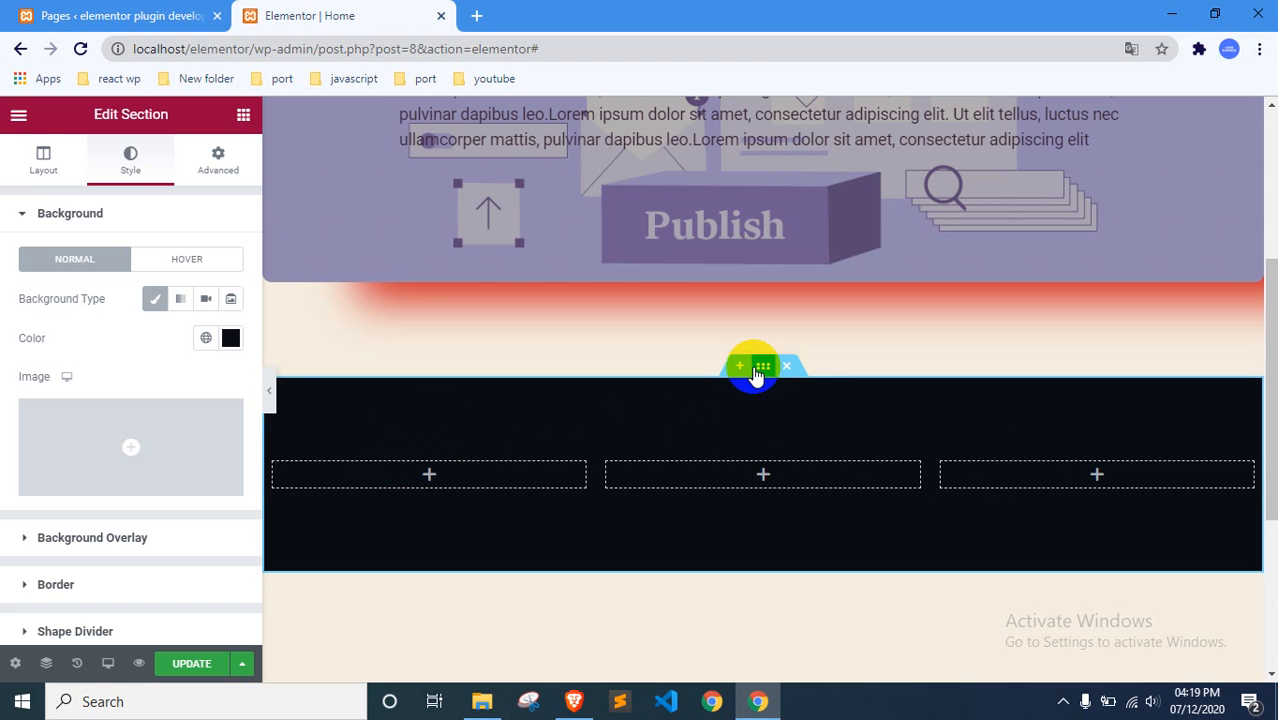
{"action": "left_click", "coordinate": [43, 158]}
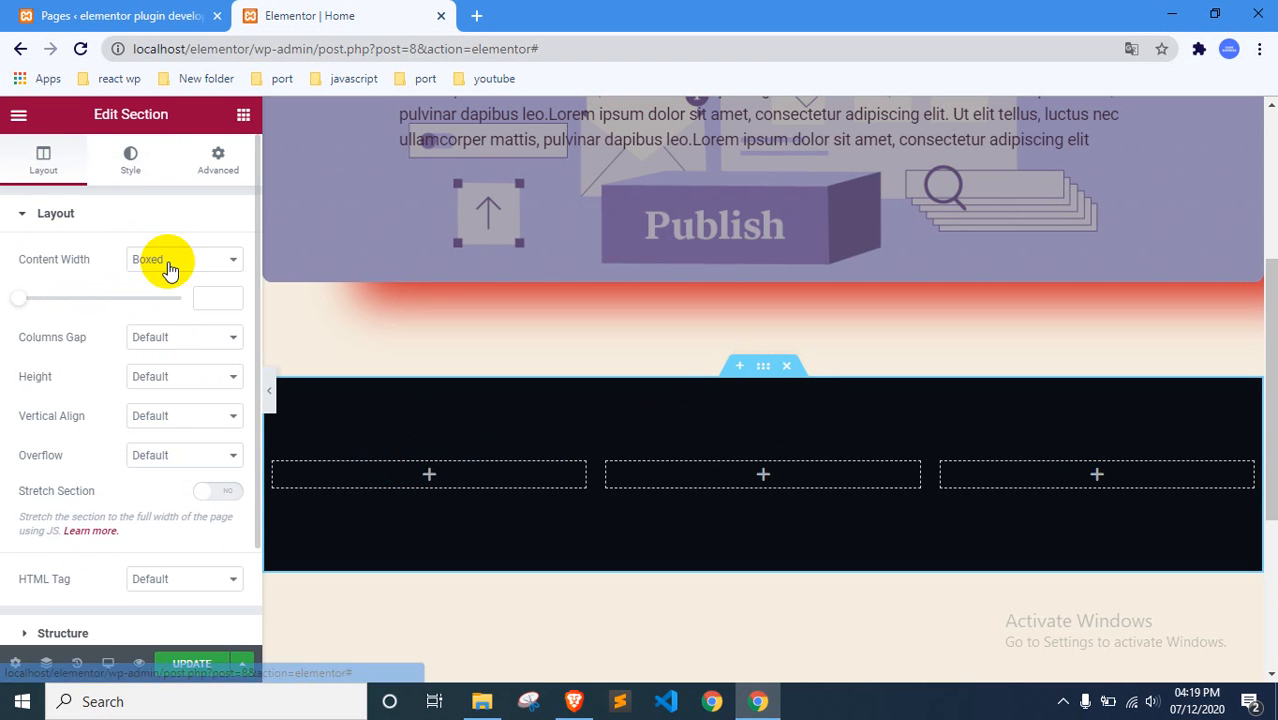
{"action": "left_click_drag", "start_coordinate": [20, 299], "coordinate": [86, 308]}
{"action": "left_click", "coordinate": [165, 262]}
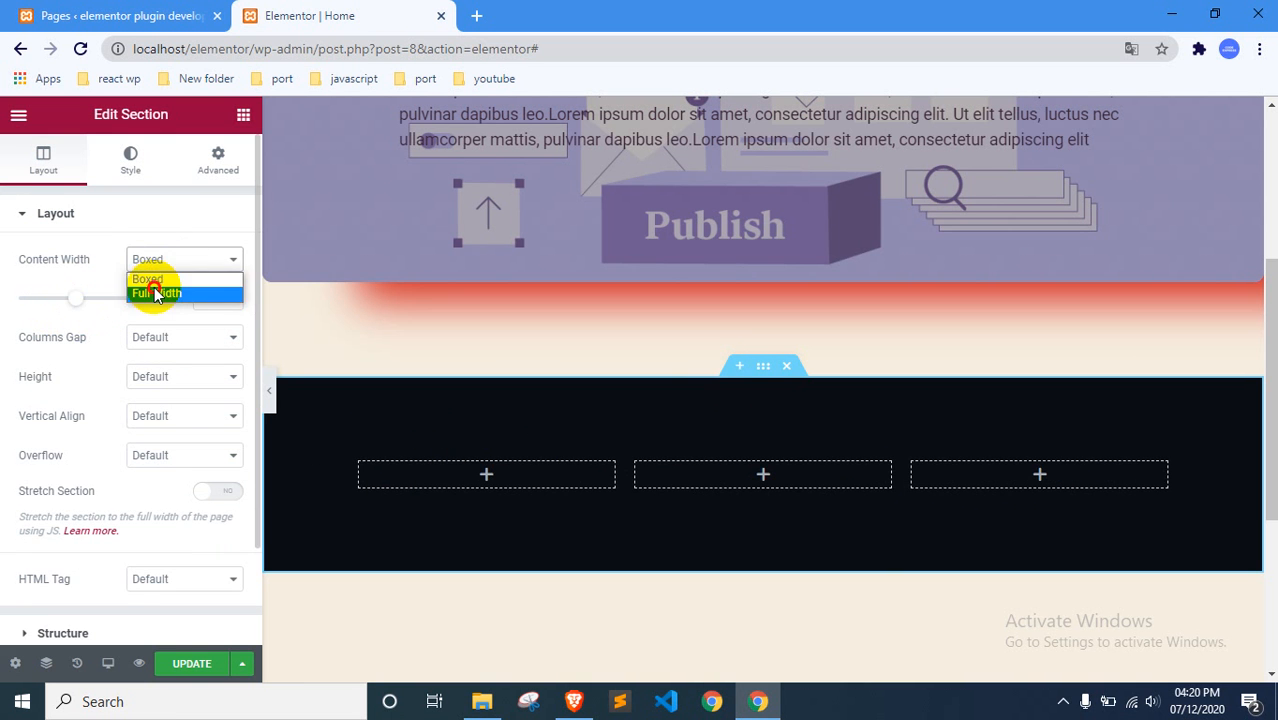
{"action": "left_click", "coordinate": [156, 294]}
{"action": "left_click", "coordinate": [145, 259]}
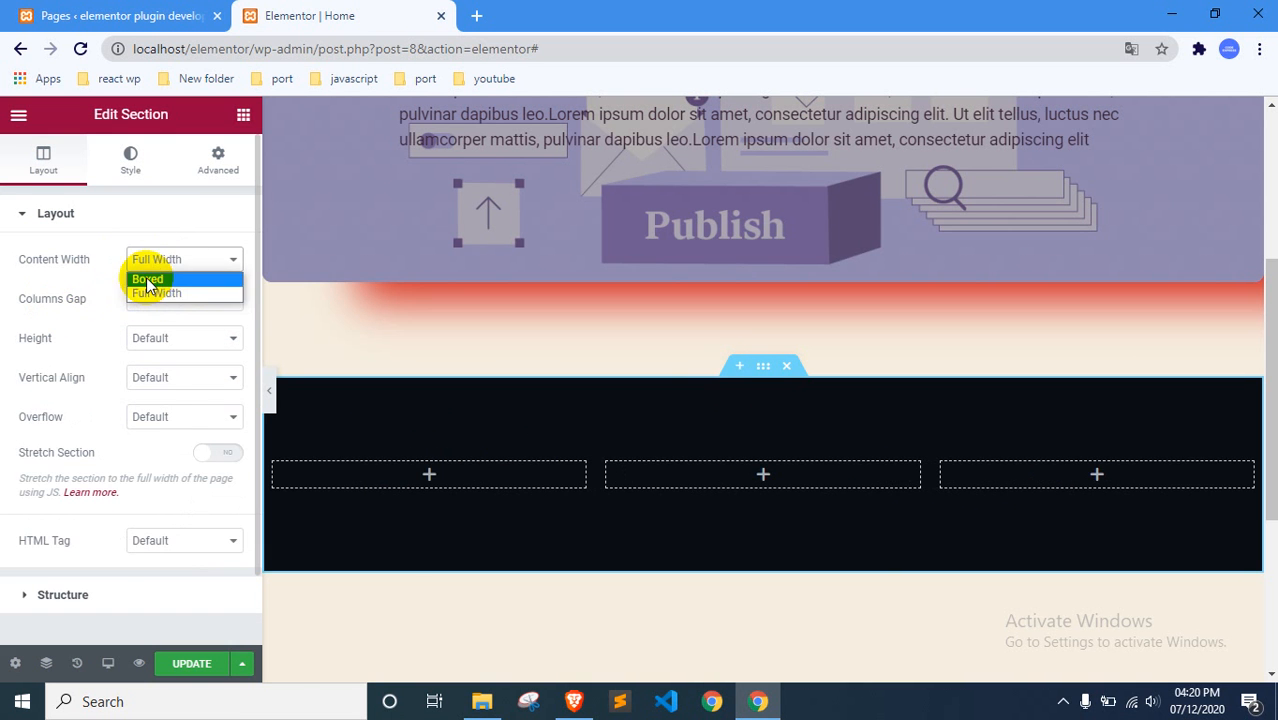
{"action": "left_click", "coordinate": [148, 276]}
{"action": "left_click_drag", "start_coordinate": [80, 306], "coordinate": [94, 310]}
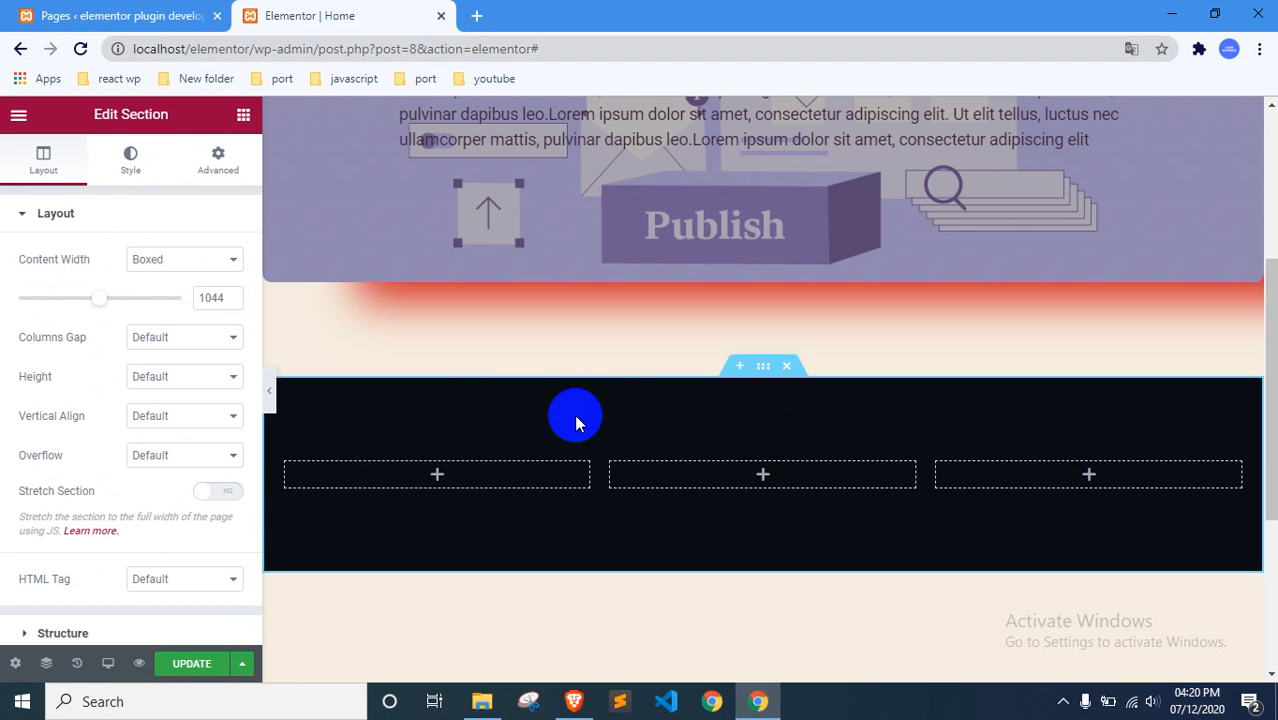
{"action": "scroll", "coordinate": [540, 400], "scroll_direction": "up", "scroll_amount": 2}
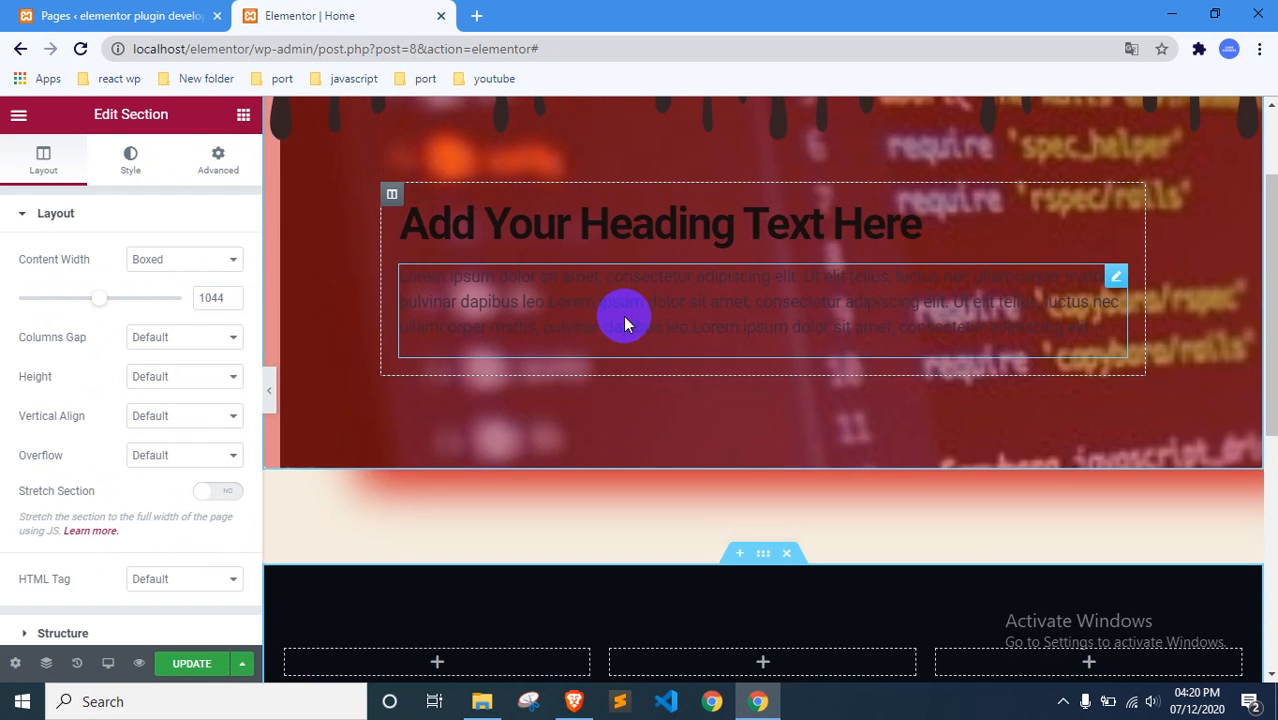
{"action": "scroll", "coordinate": [622, 314], "scroll_direction": "down", "scroll_amount": 2}
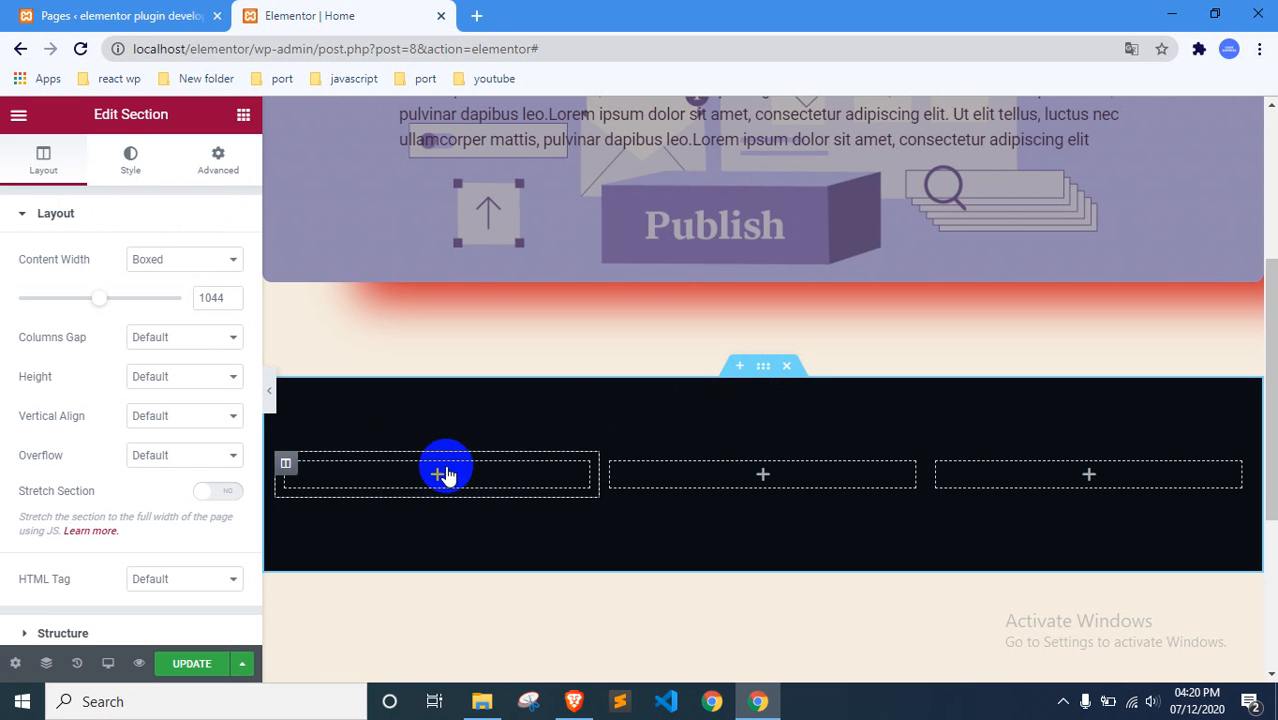
Add a Heading widget to the first column of the dark section and set its title to "HEADING ONE".
{"action": "left_click", "coordinate": [438, 476]}
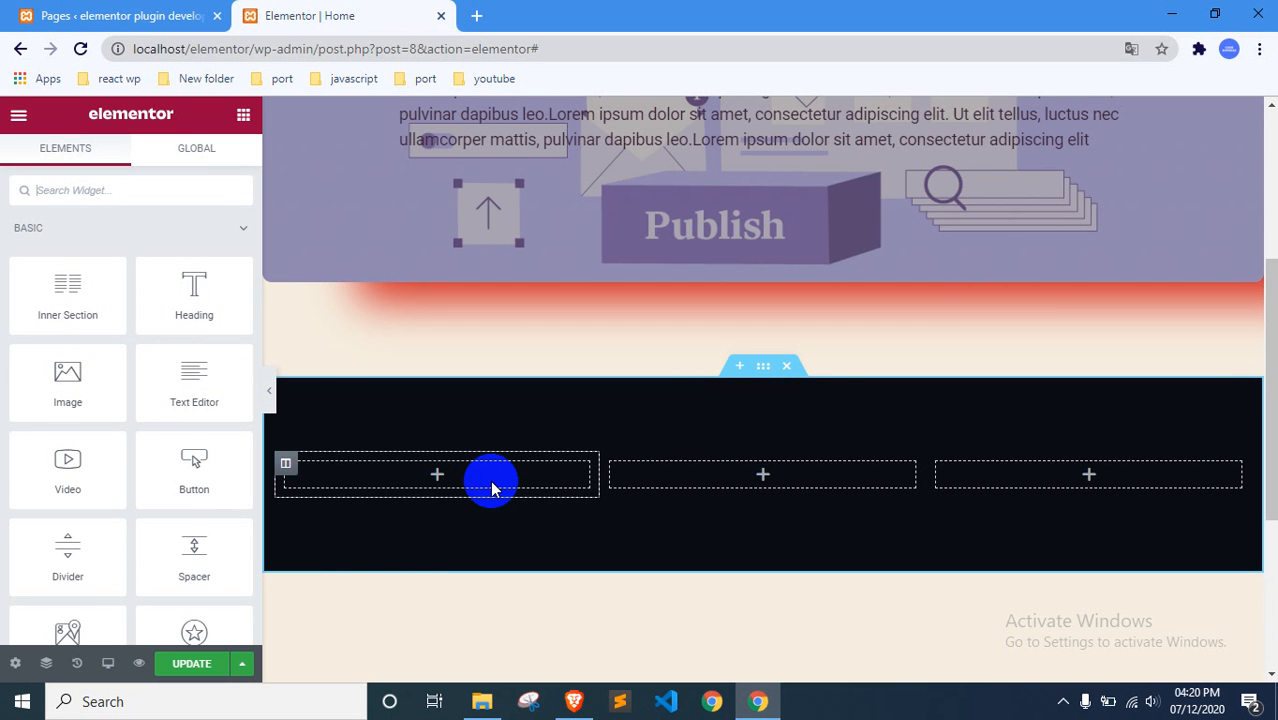
{"action": "mouse_move", "coordinate": [186, 372]}
{"action": "left_mouse_down"}
{"action": "mouse_move", "coordinate": [240, 417]}
{"action": "mouse_move", "coordinate": [392, 459]}
{"action": "mouse_move", "coordinate": [300, 434]}
{"action": "mouse_move", "coordinate": [188, 363]}
{"action": "left_mouse_up"}
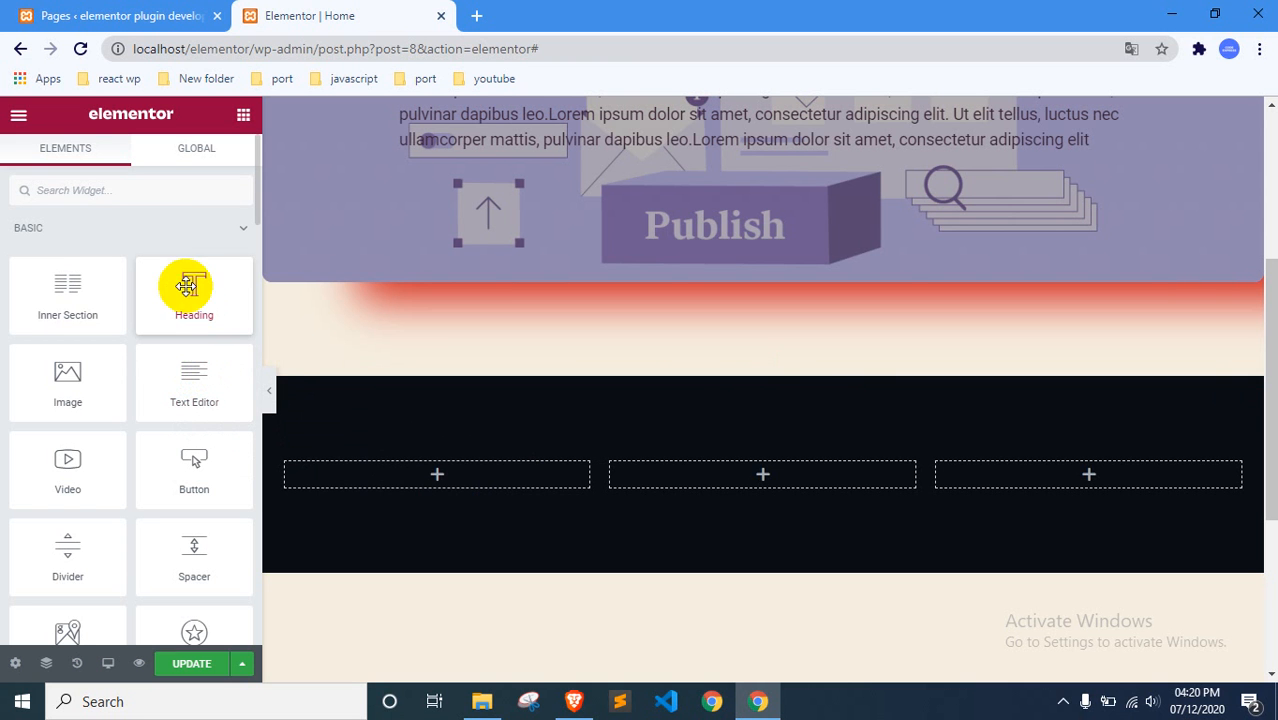
{"action": "left_click_drag", "start_coordinate": [183, 294], "coordinate": [400, 485]}
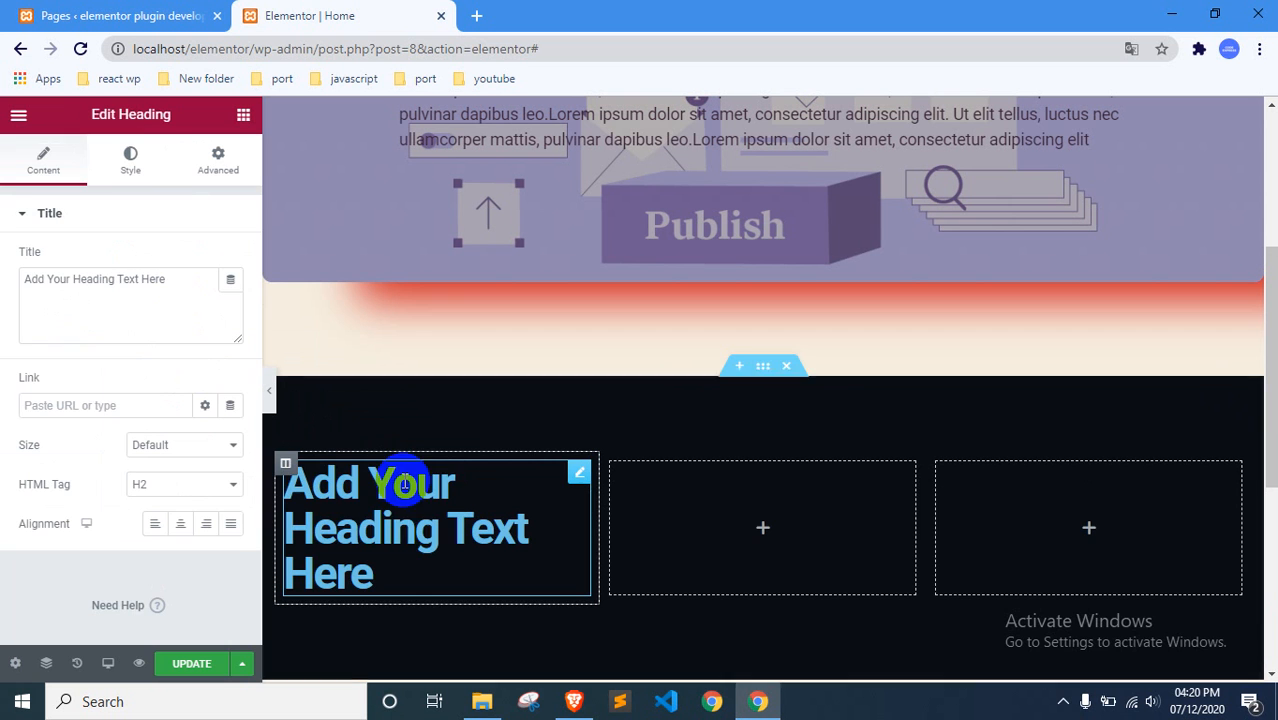
{"action": "left_click_drag", "start_coordinate": [399, 542], "coordinate": [313, 487]}
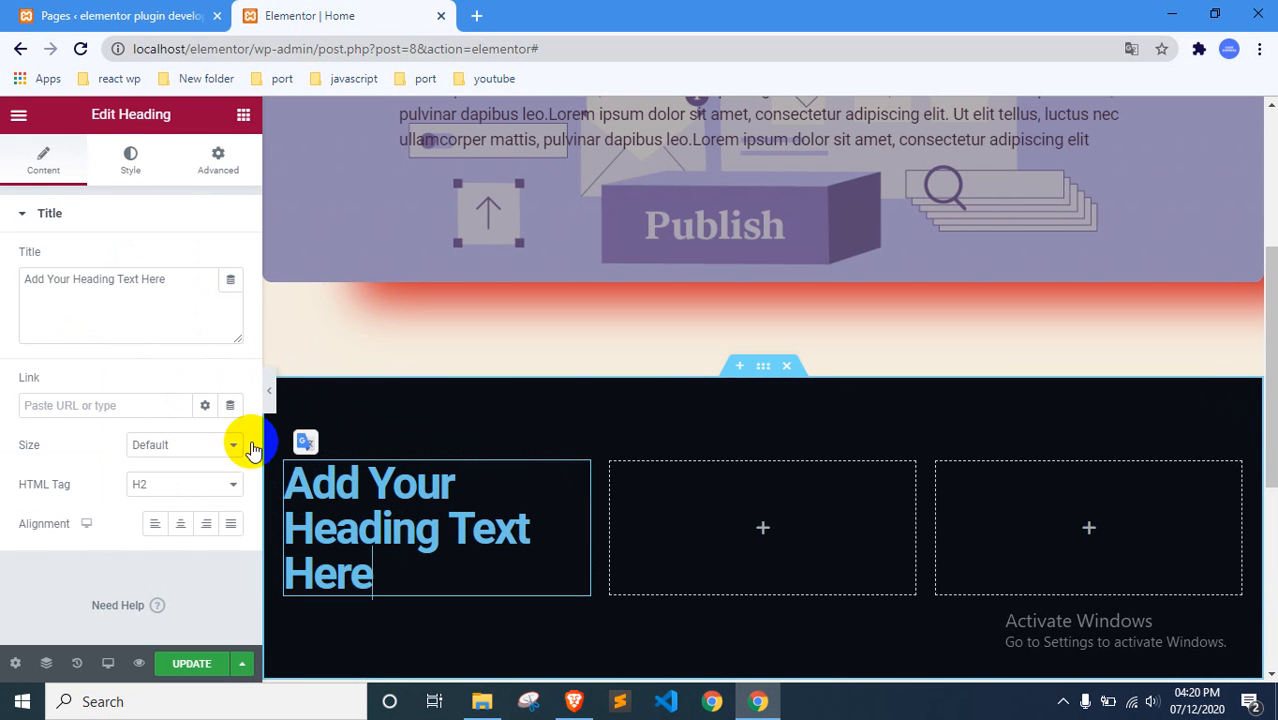
{"action": "triple_click", "coordinate": [110, 278]}
{"action": "key", "text": "BackSpace"}
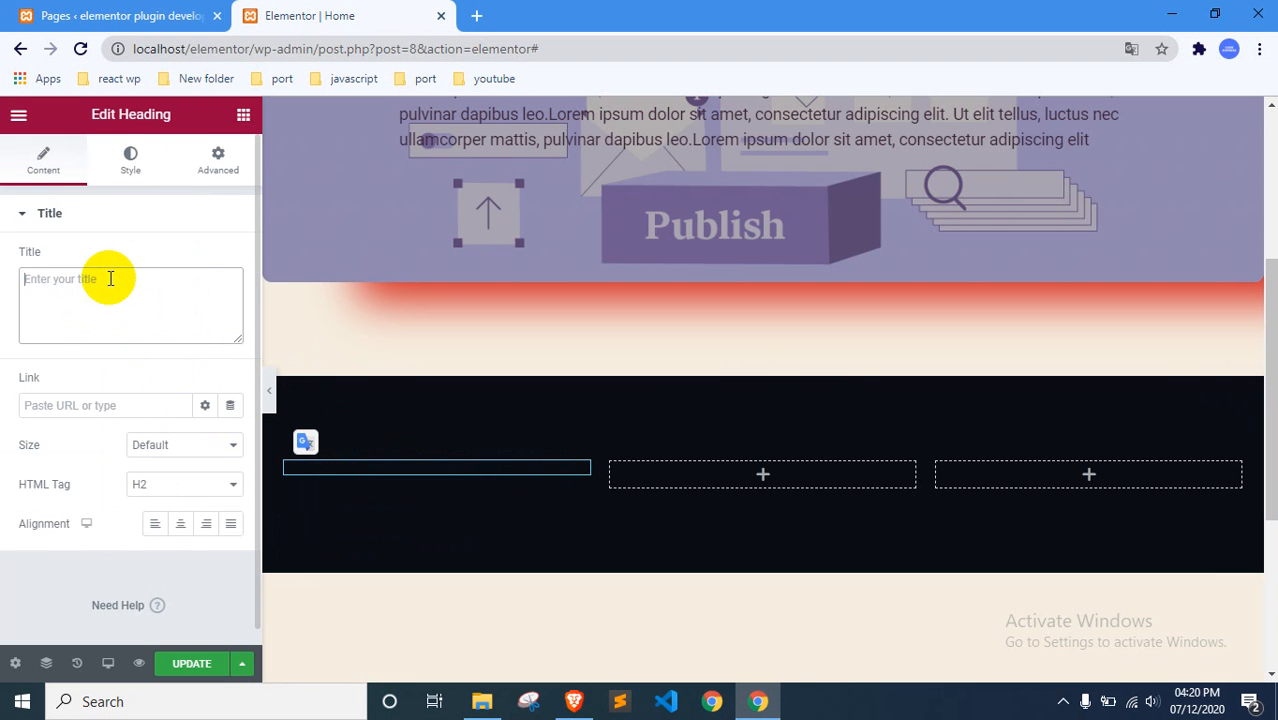
{"action": "type", "text": "HEADING ONE"}
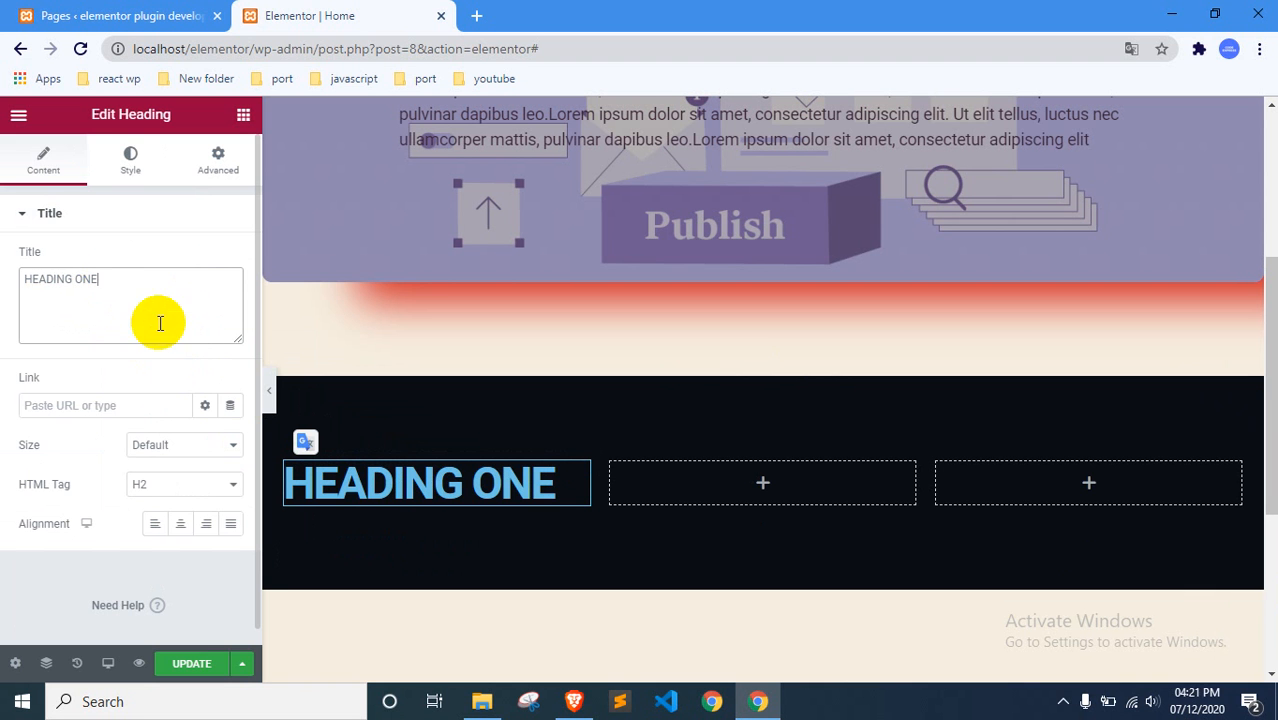
{"action": "left_click", "coordinate": [414, 476]}
{"action": "triple_click", "coordinate": [415, 482]}
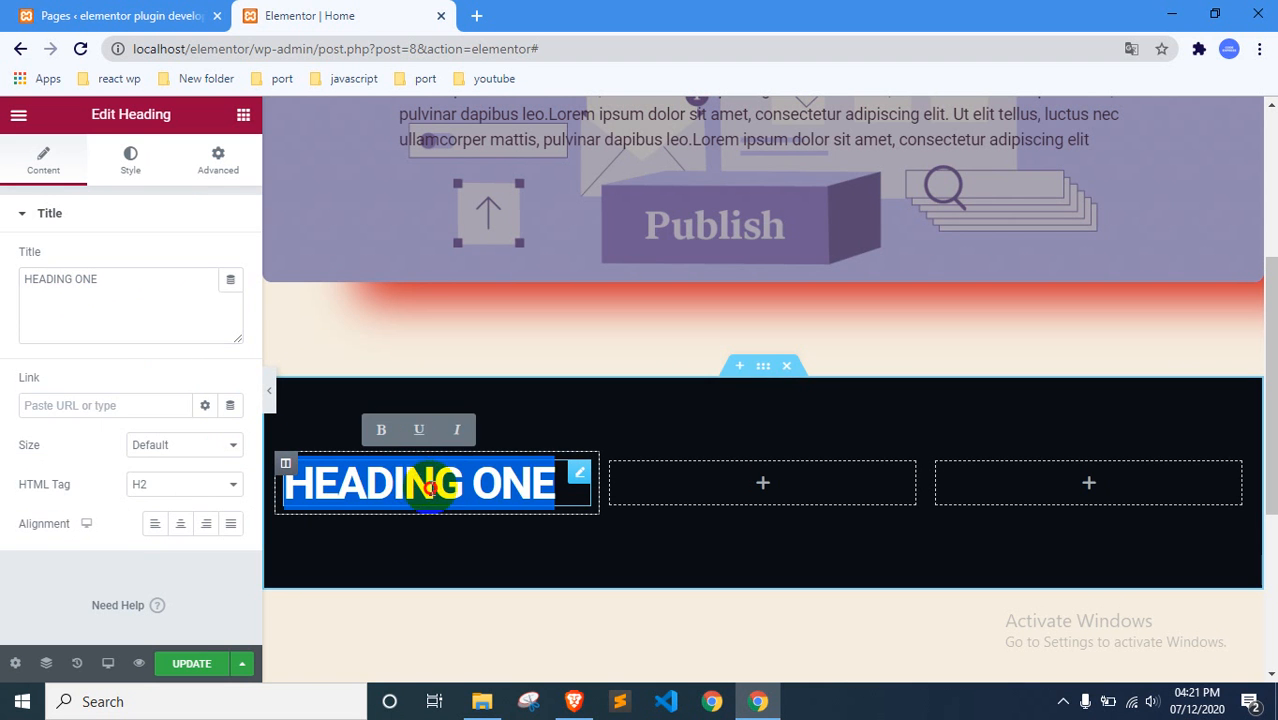
{"action": "left_click", "coordinate": [430, 484]}
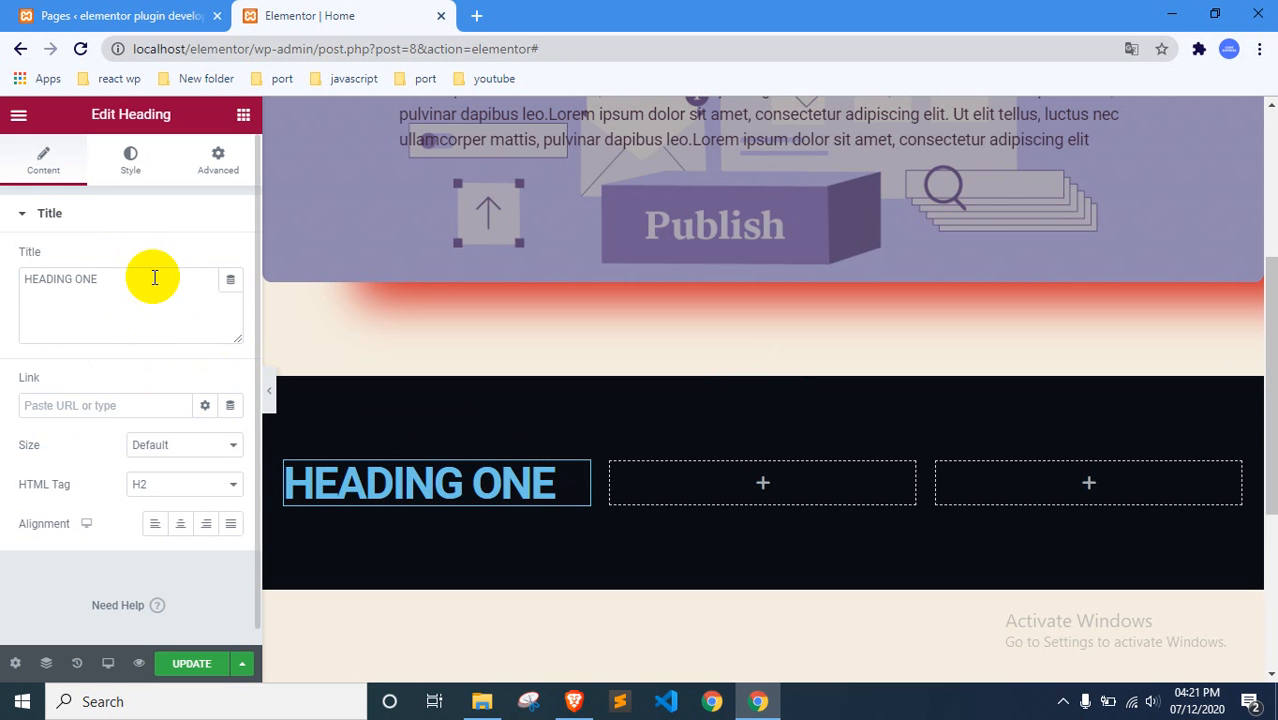
{"action": "left_click", "coordinate": [151, 213]}
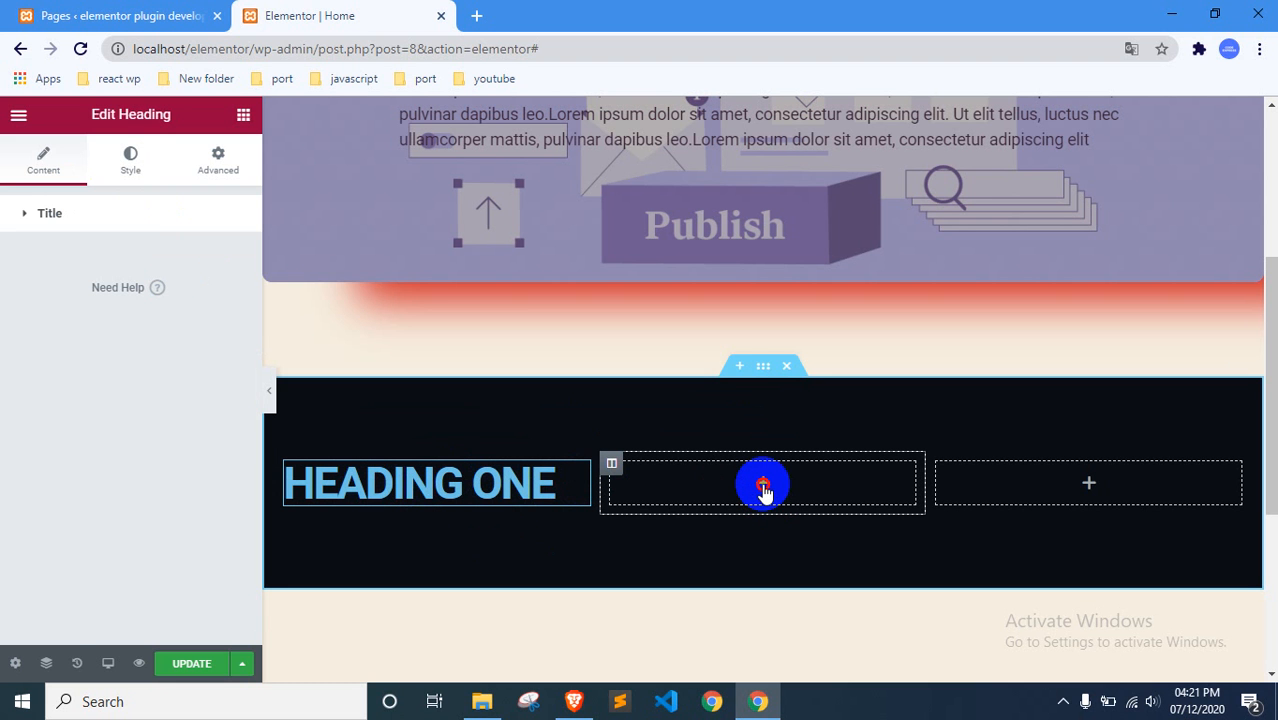
Add a Heading widget to the middle column and replace its placeholder title with "Heading Two".
{"action": "left_click", "coordinate": [763, 488]}
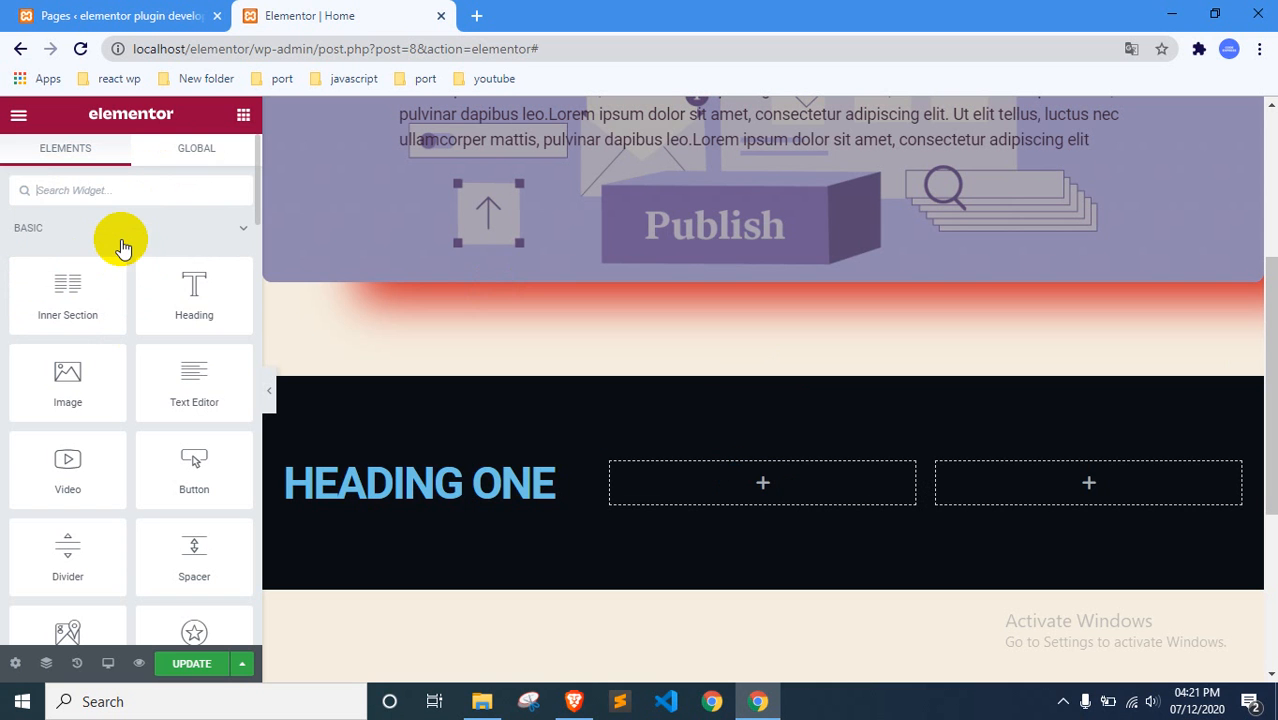
{"action": "left_click_drag", "start_coordinate": [182, 266], "coordinate": [770, 468]}
{"action": "triple_click", "coordinate": [120, 277]}
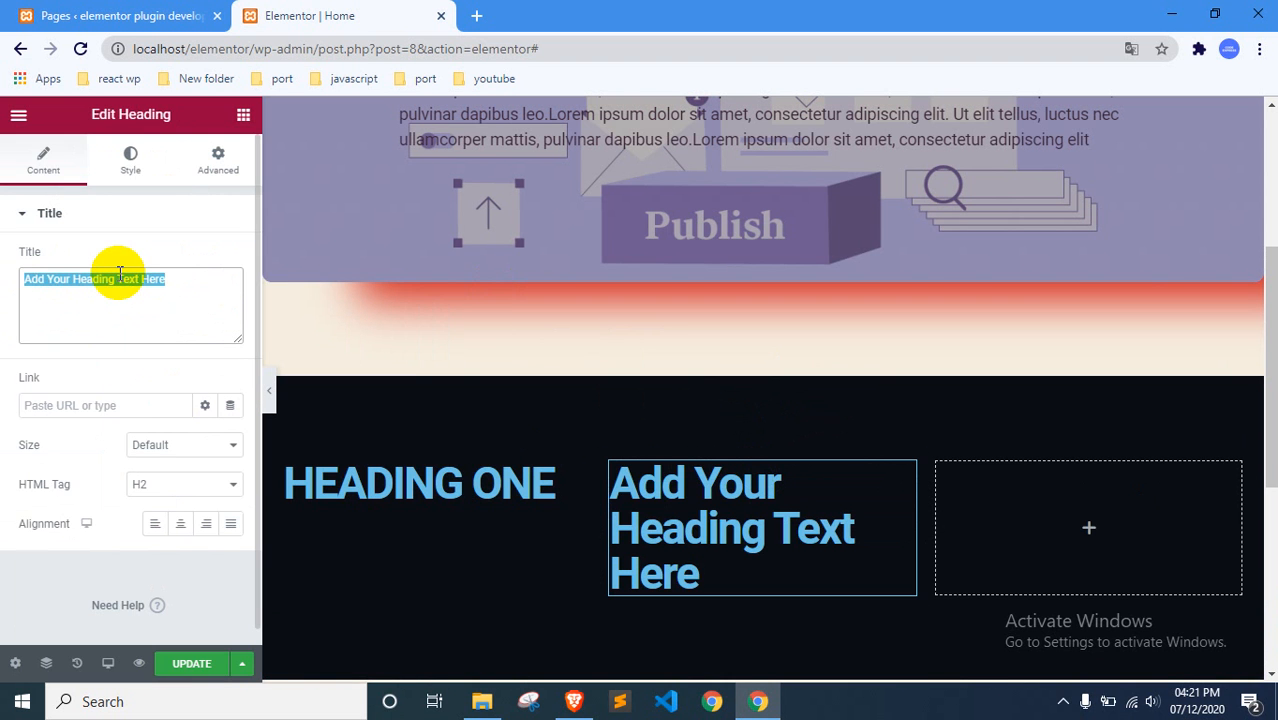
{"action": "left_click_drag", "start_coordinate": [183, 273], "coordinate": [6, 297]}
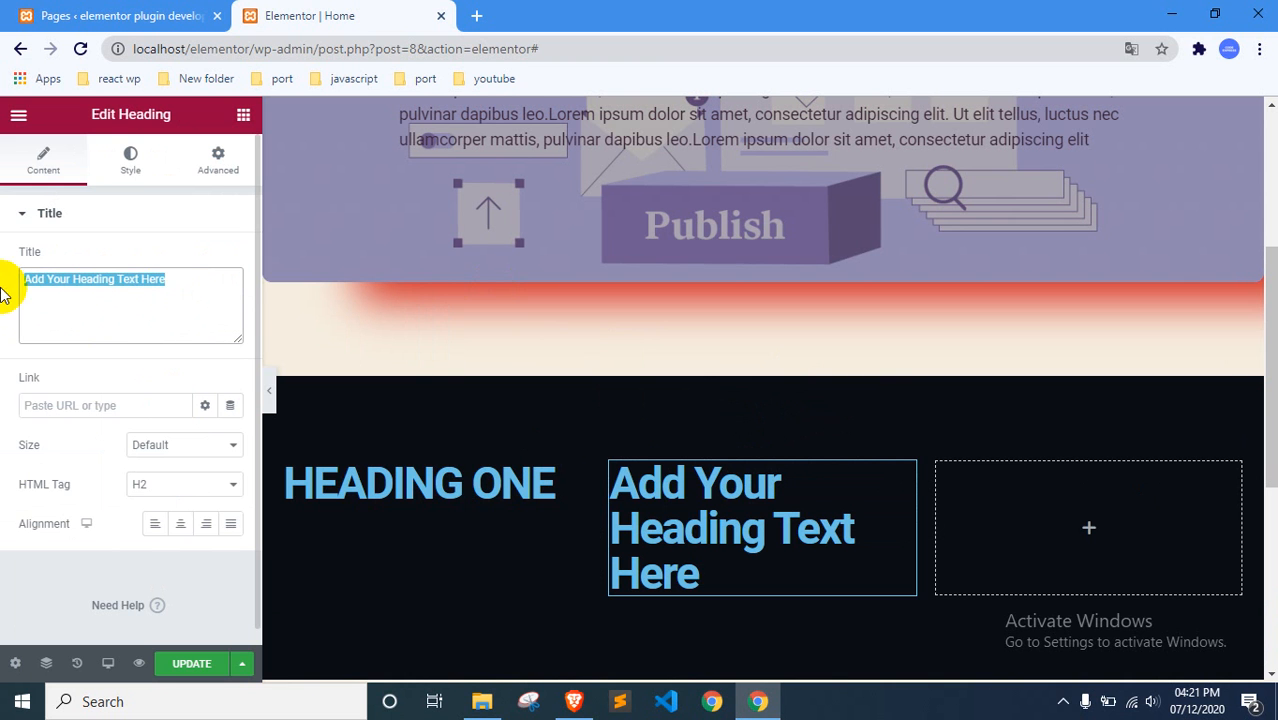
{"action": "left_click", "coordinate": [793, 575]}
{"action": "left_click_drag", "start_coordinate": [705, 572], "coordinate": [622, 490]}
{"action": "key", "text": "BackSpace"}
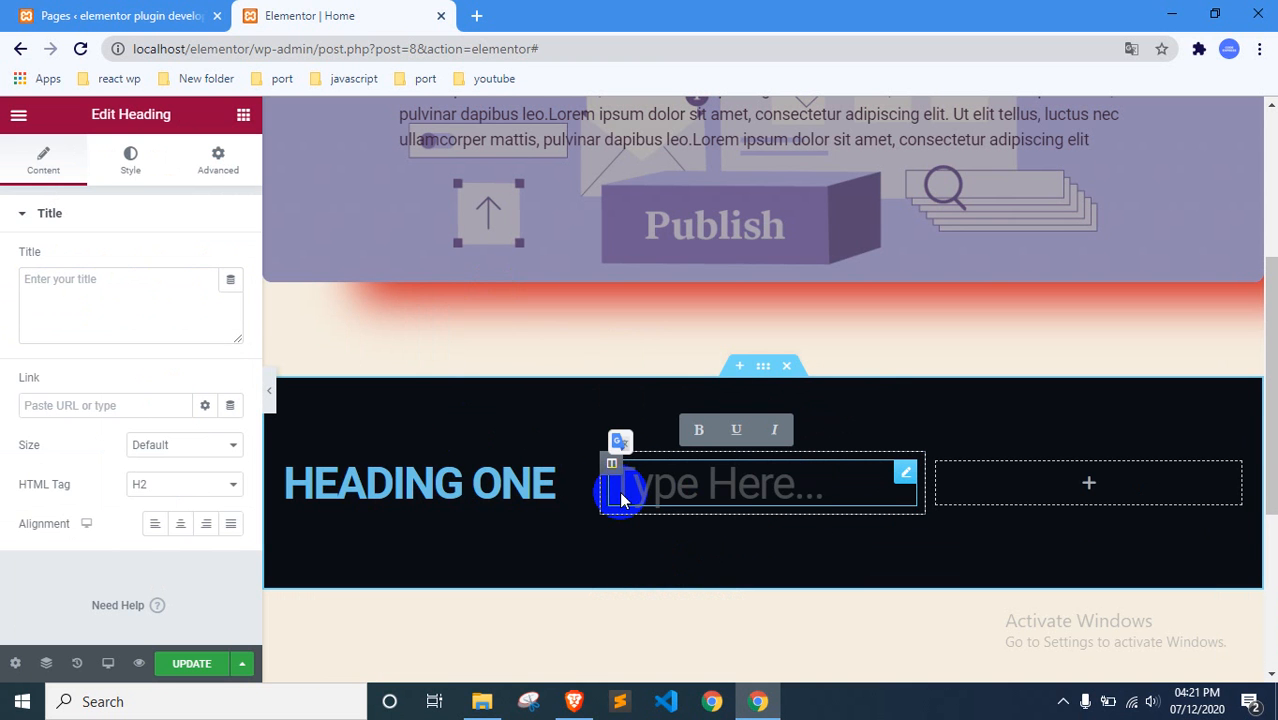
{"action": "type", "text": "hEAD"}
{"action": "key", "text": "BackSpace"}
{"action": "key", "text": "BackSpace"}
{"action": "key", "text": "BackSpace"}
{"action": "key", "text": "BackSpace"}
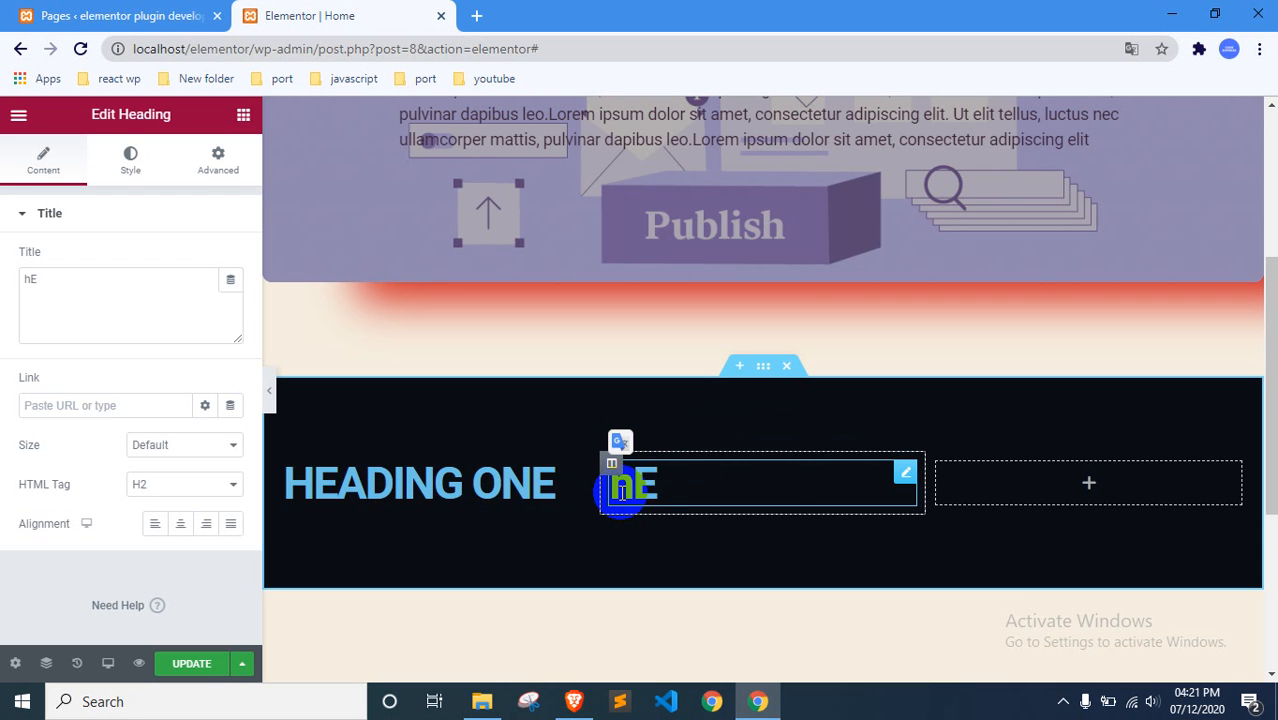
{"action": "type", "text": "Heading Two"}
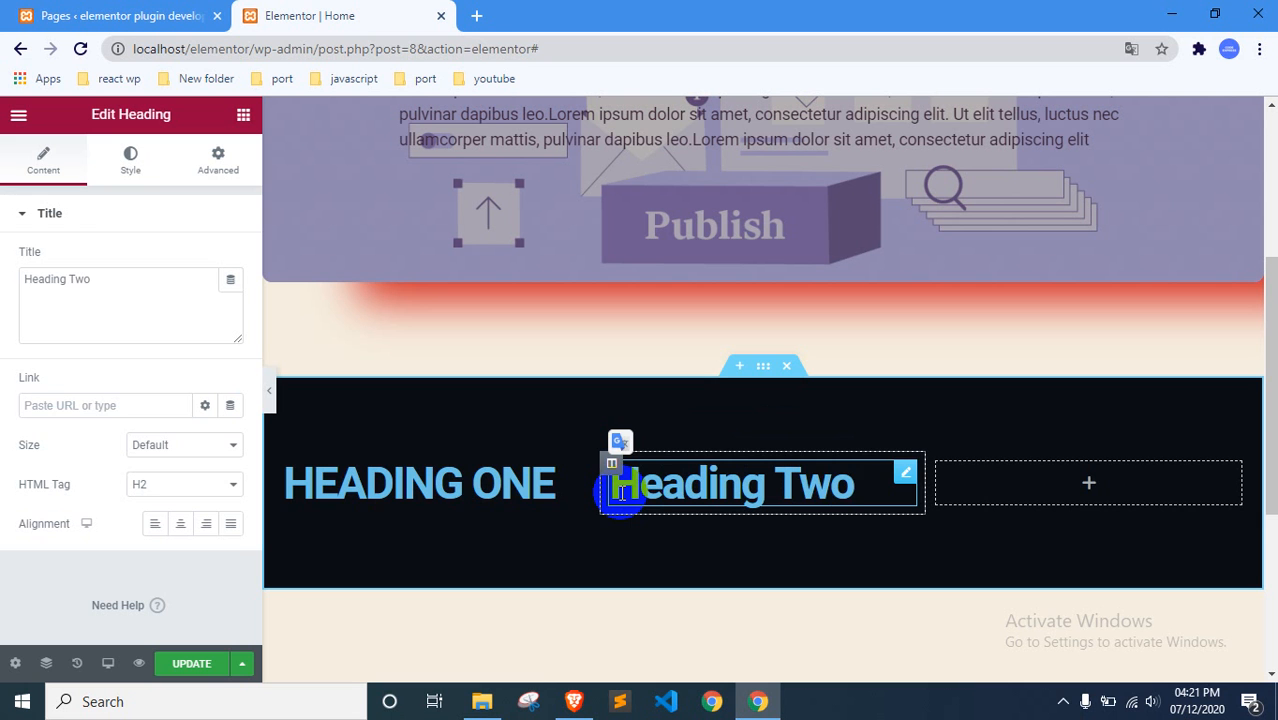
Retitle the first column's heading in title case as "Heading One".
{"action": "double_click", "coordinate": [525, 484]}
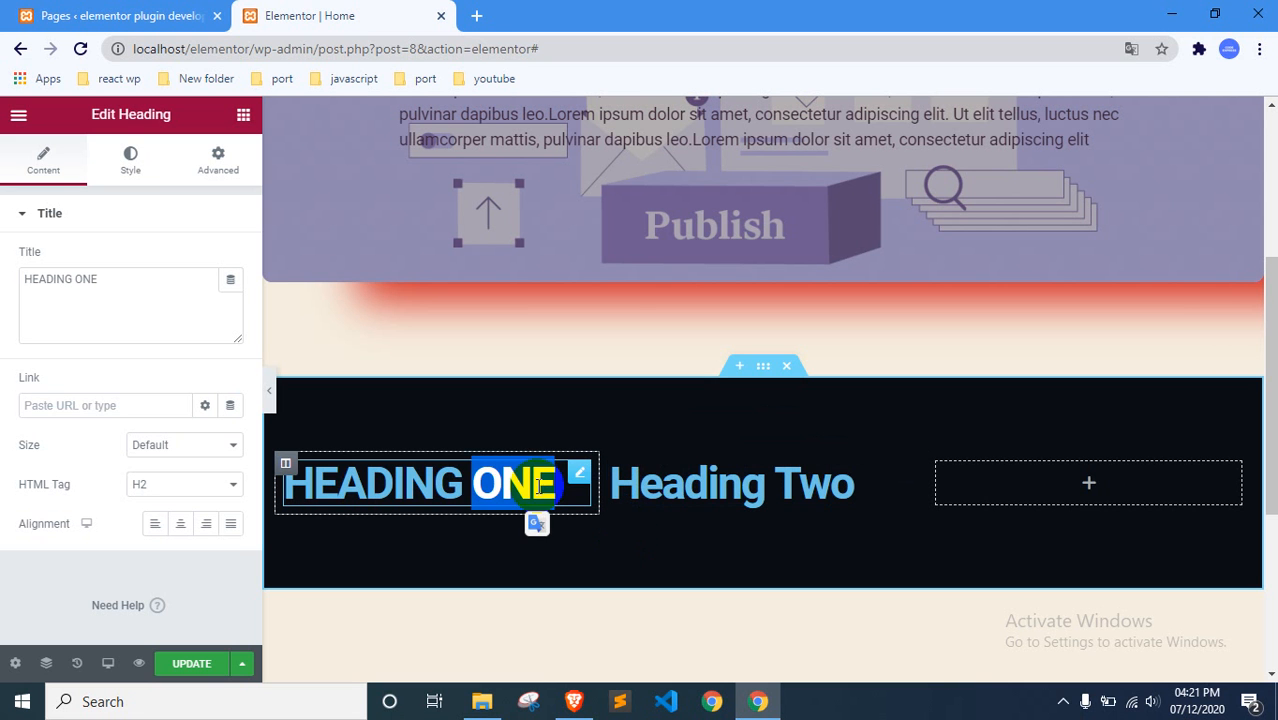
{"action": "left_click", "coordinate": [463, 545]}
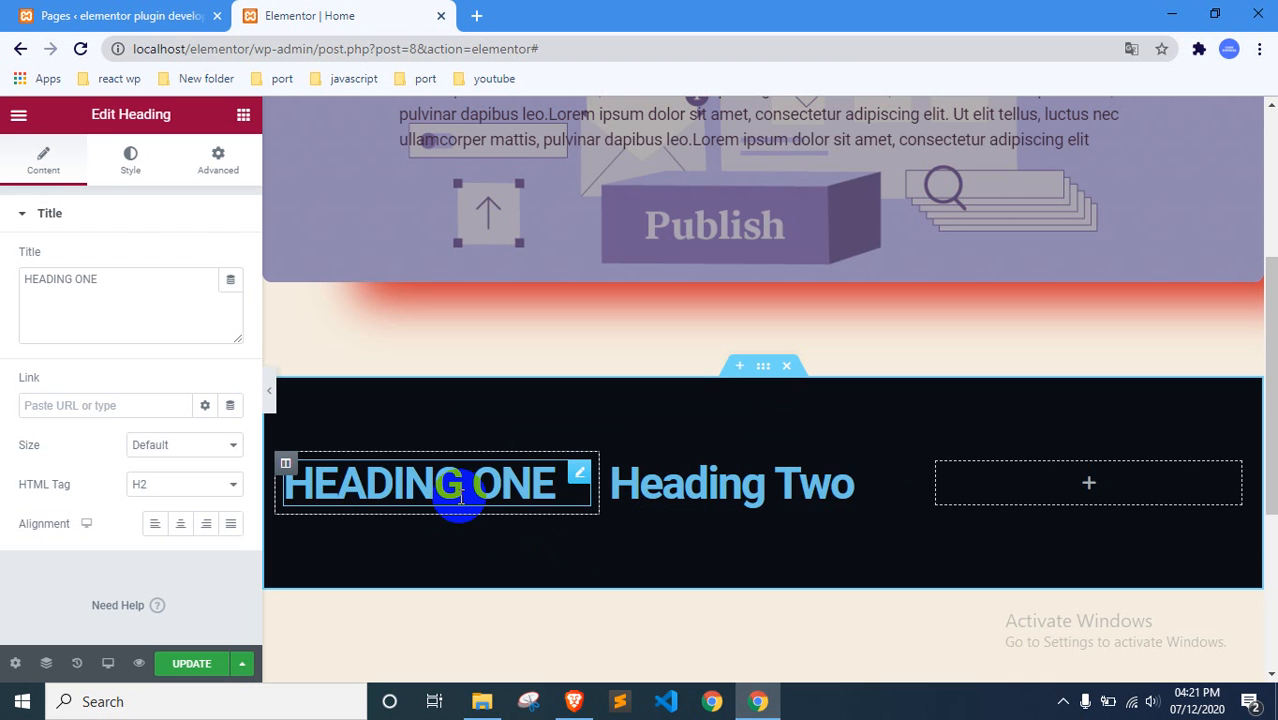
{"action": "triple_click", "coordinate": [461, 490]}
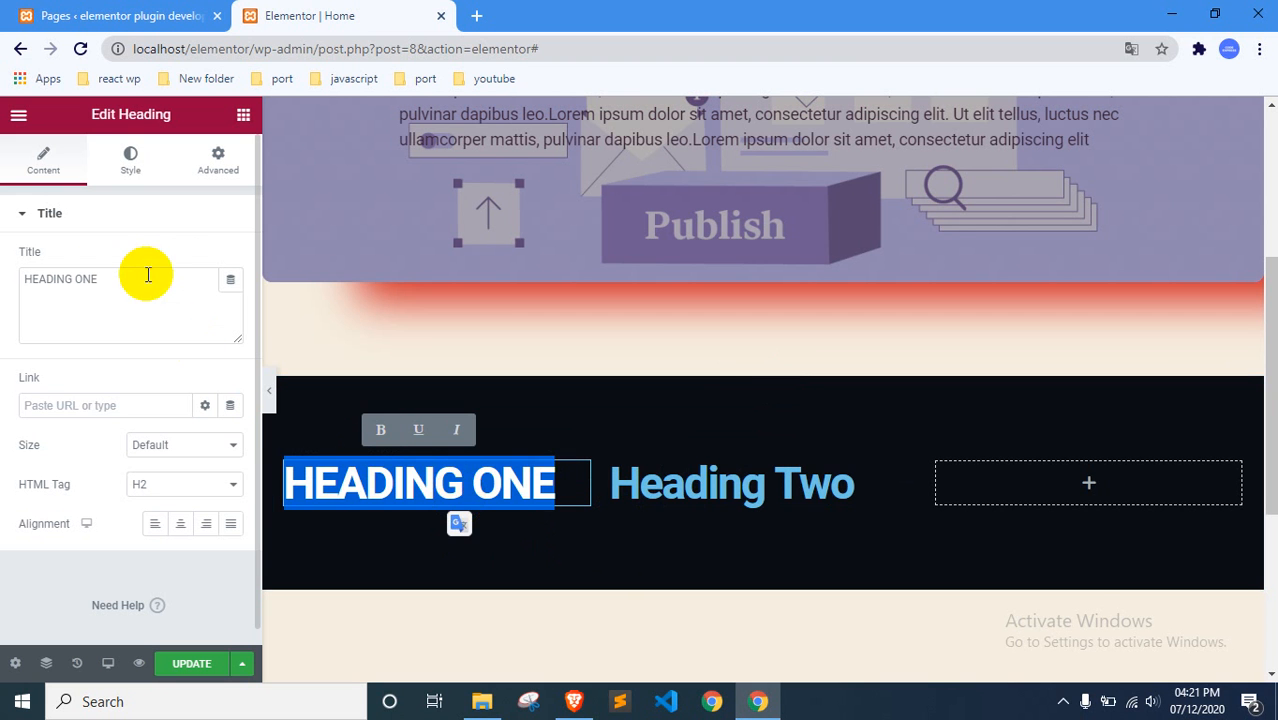
{"action": "left_click", "coordinate": [105, 278]}
{"action": "triple_click", "coordinate": [430, 485]}
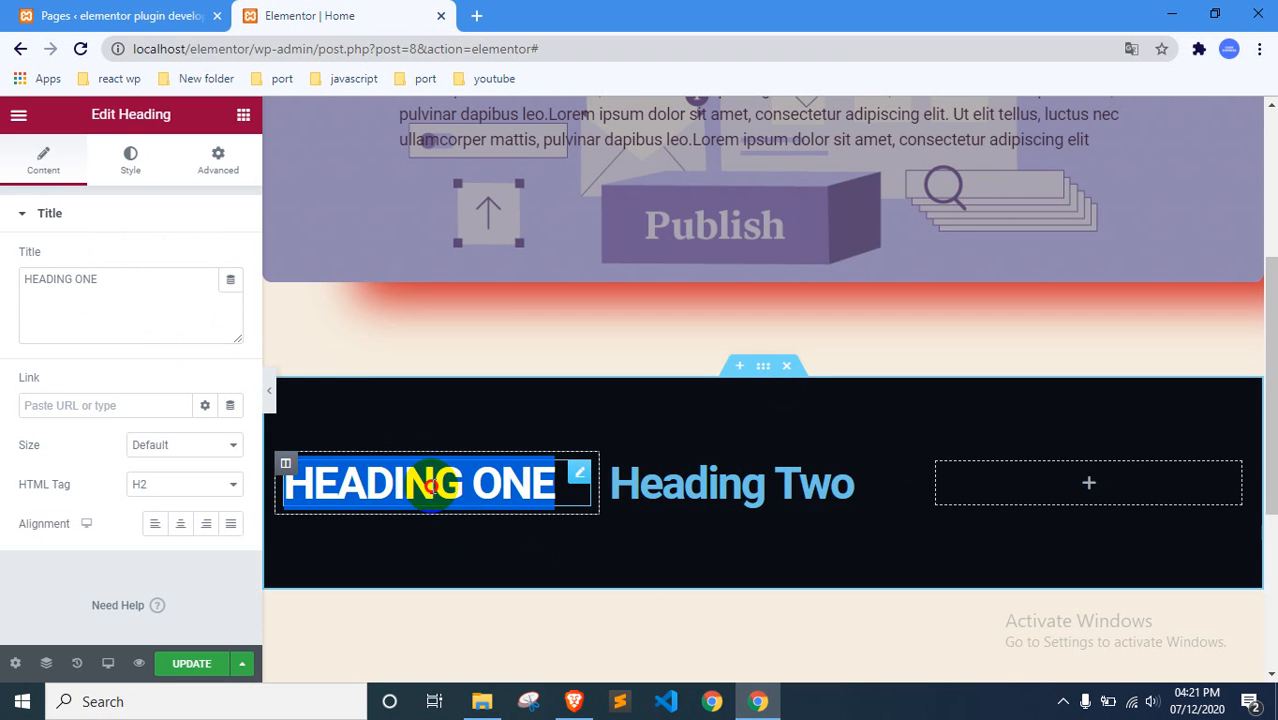
{"action": "key", "text": "BackSpace"}
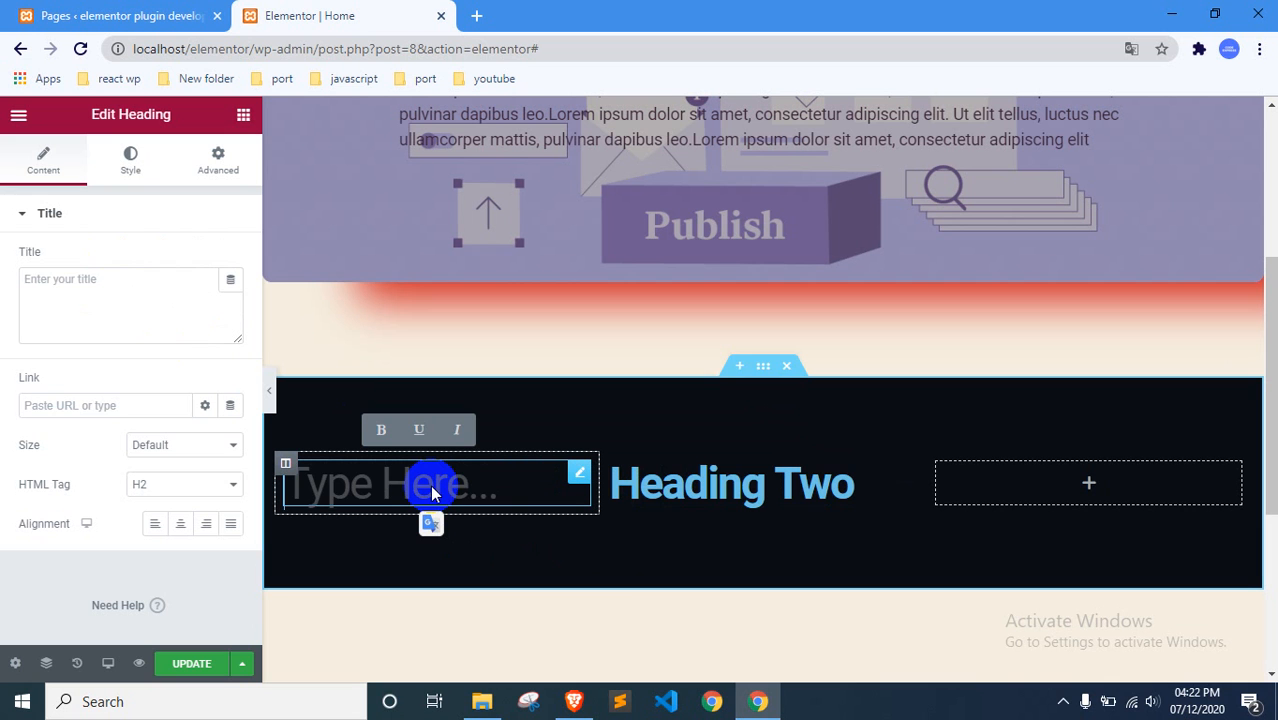
{"action": "type", "text": "Heading"}
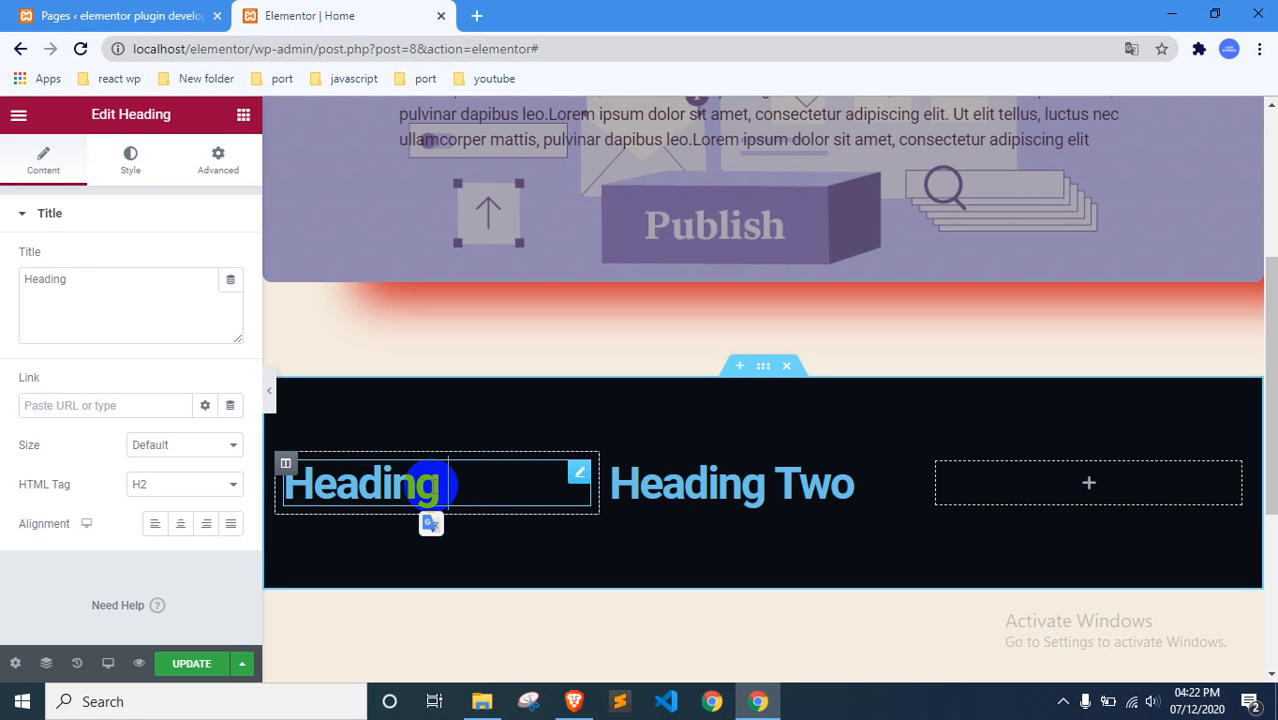
{"action": "type", "text": " One"}
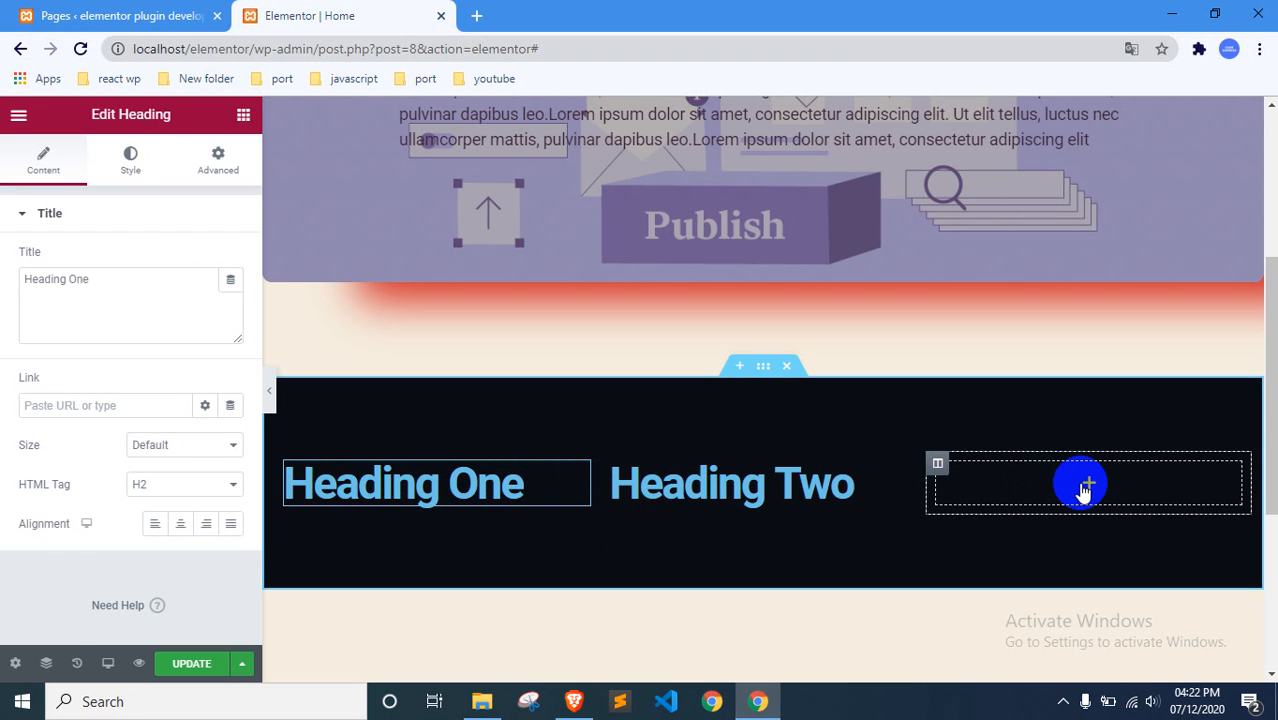
Add a Heading widget to the third column and replace its placeholder title with "Heading Three".
{"action": "left_click", "coordinate": [1086, 488]}
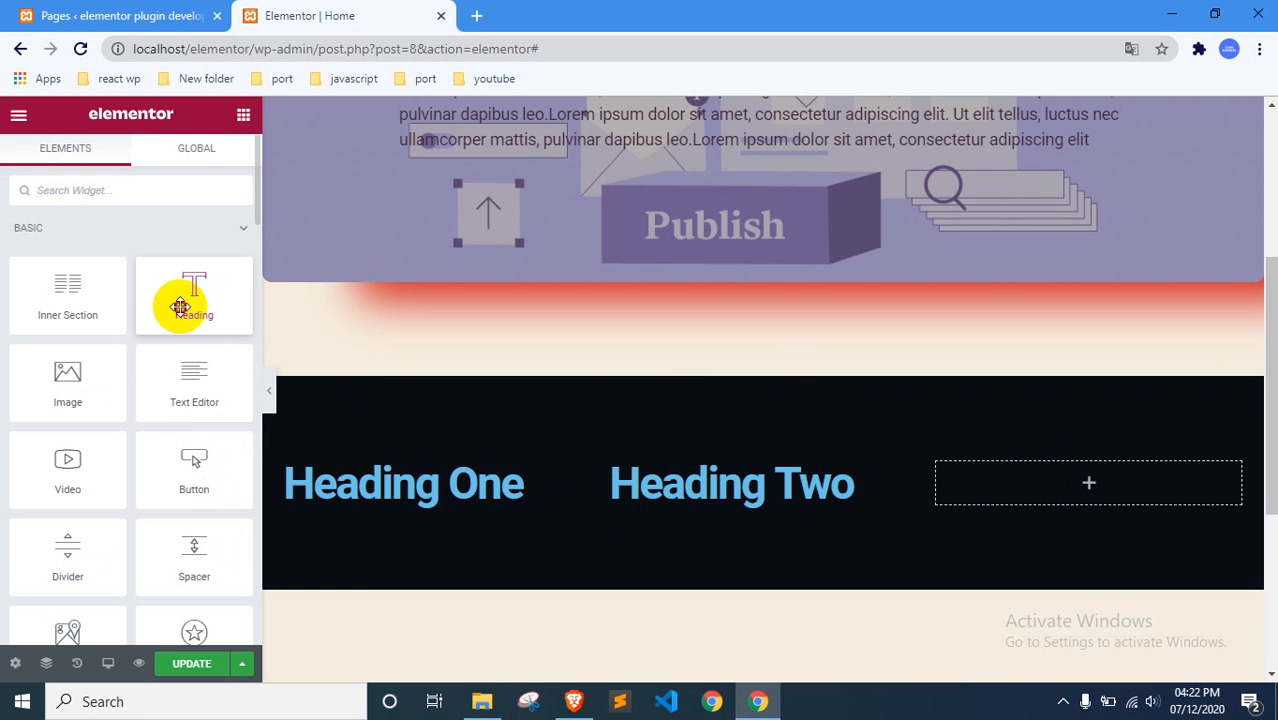
{"action": "left_click_drag", "start_coordinate": [177, 305], "coordinate": [1084, 486]}
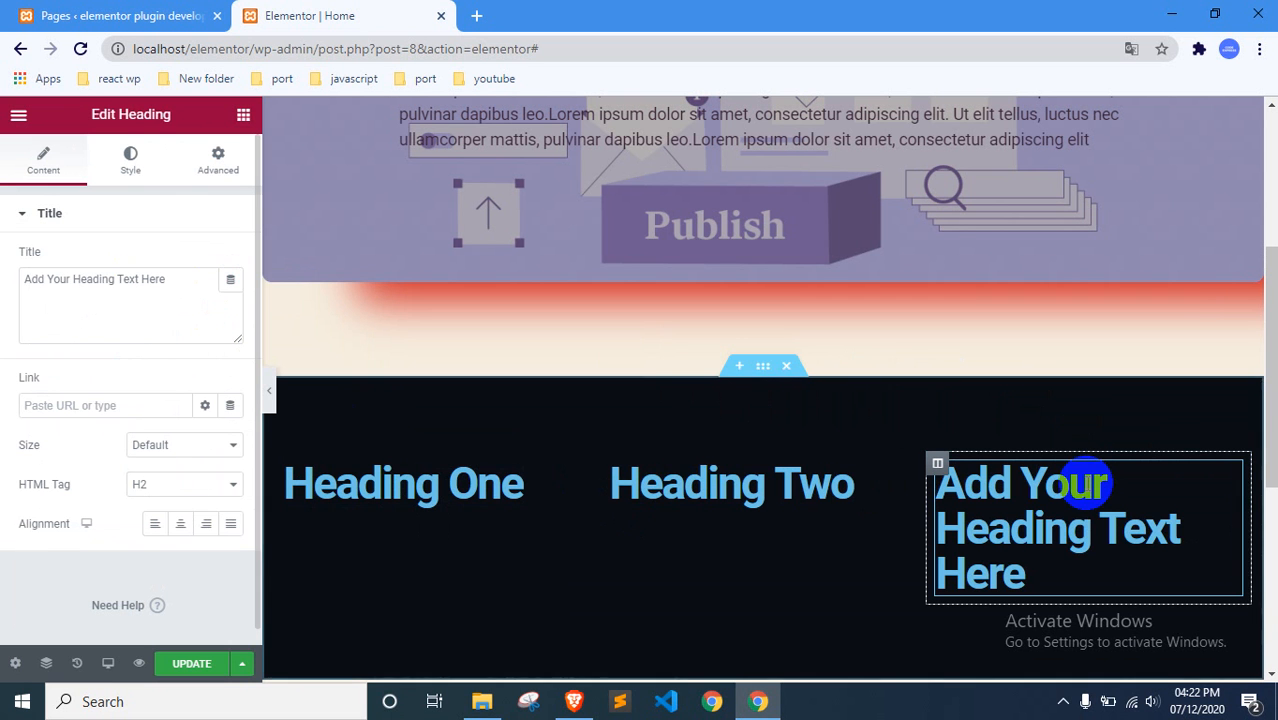
{"action": "left_click_drag", "start_coordinate": [1069, 567], "coordinate": [910, 476]}
{"action": "left_click", "coordinate": [1016, 532]}
{"action": "key", "text": "BackSpace"}
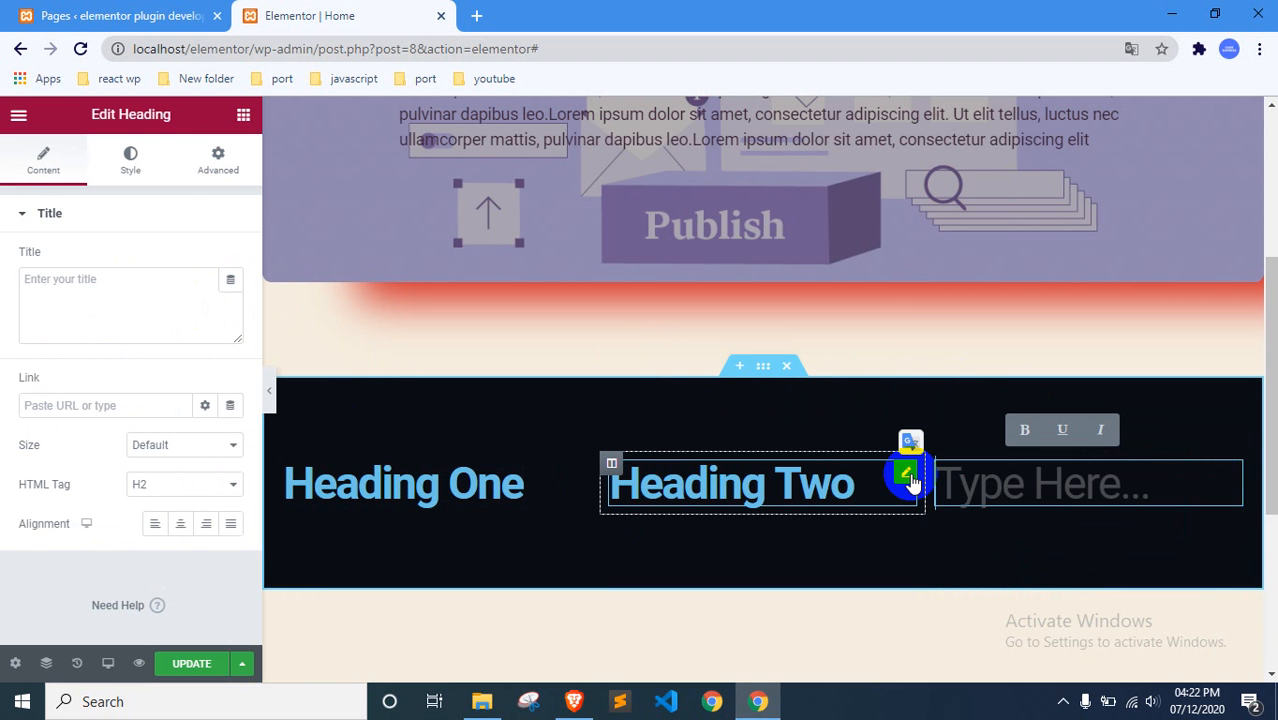
{"action": "type", "text": "Headin"}
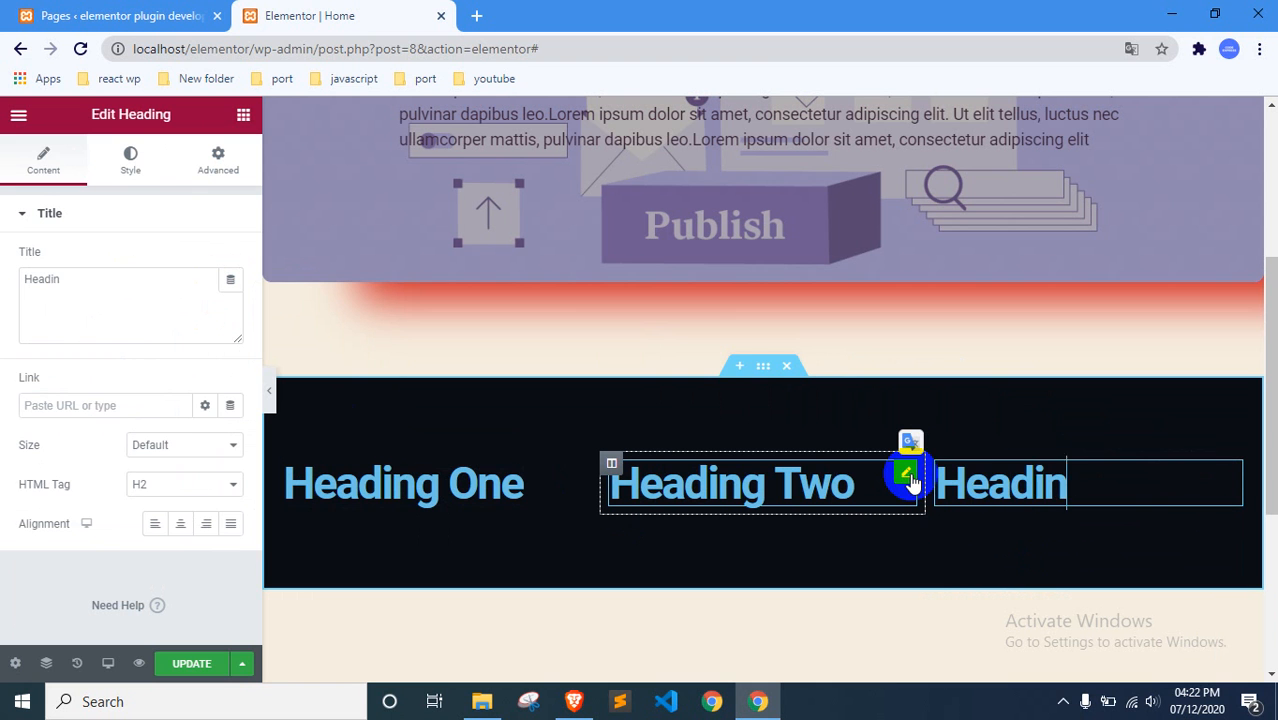
{"action": "type", "text": "g Three"}
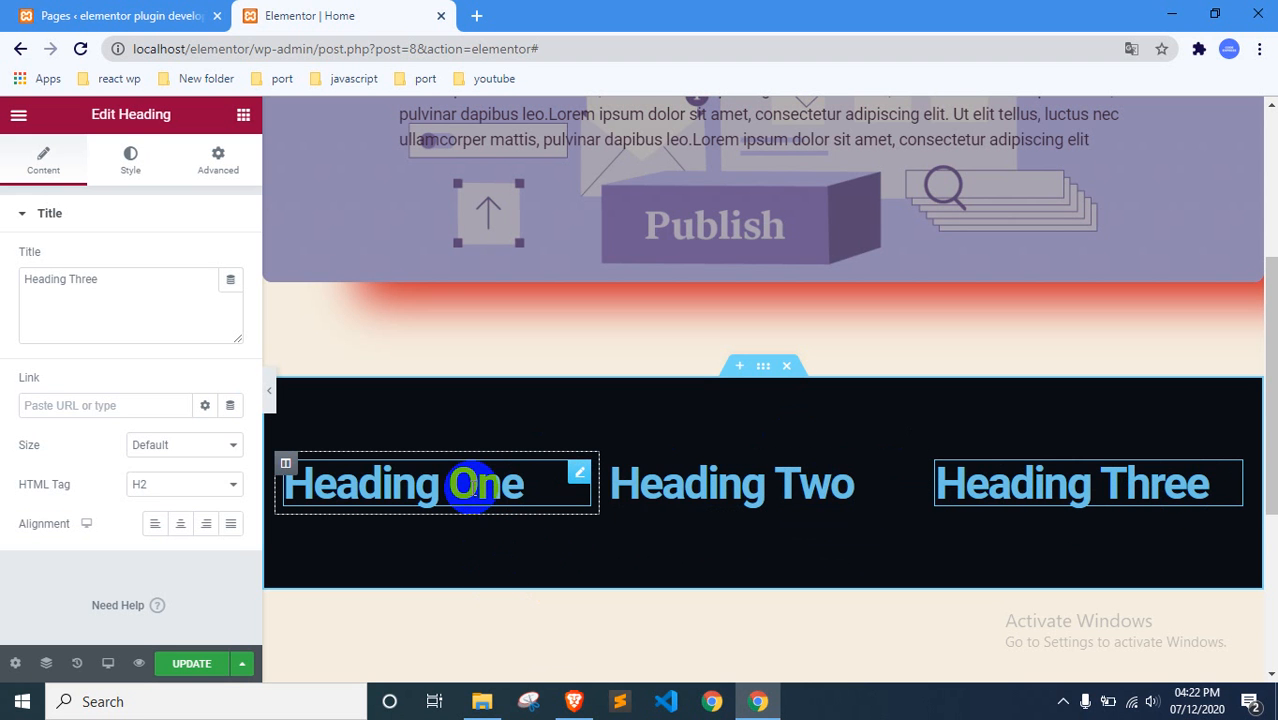
Review the content, style and advanced settings of the "Heading One" widget.
{"action": "left_click", "coordinate": [486, 486]}
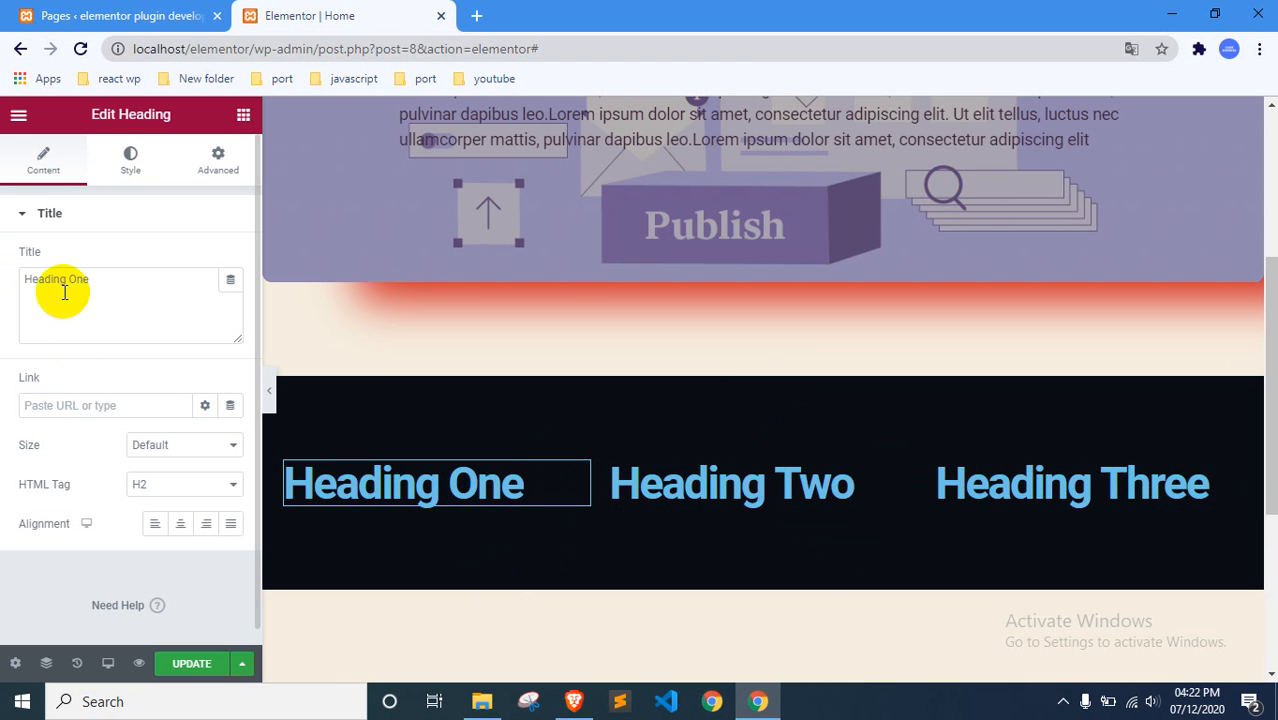
{"action": "left_click", "coordinate": [60, 213]}
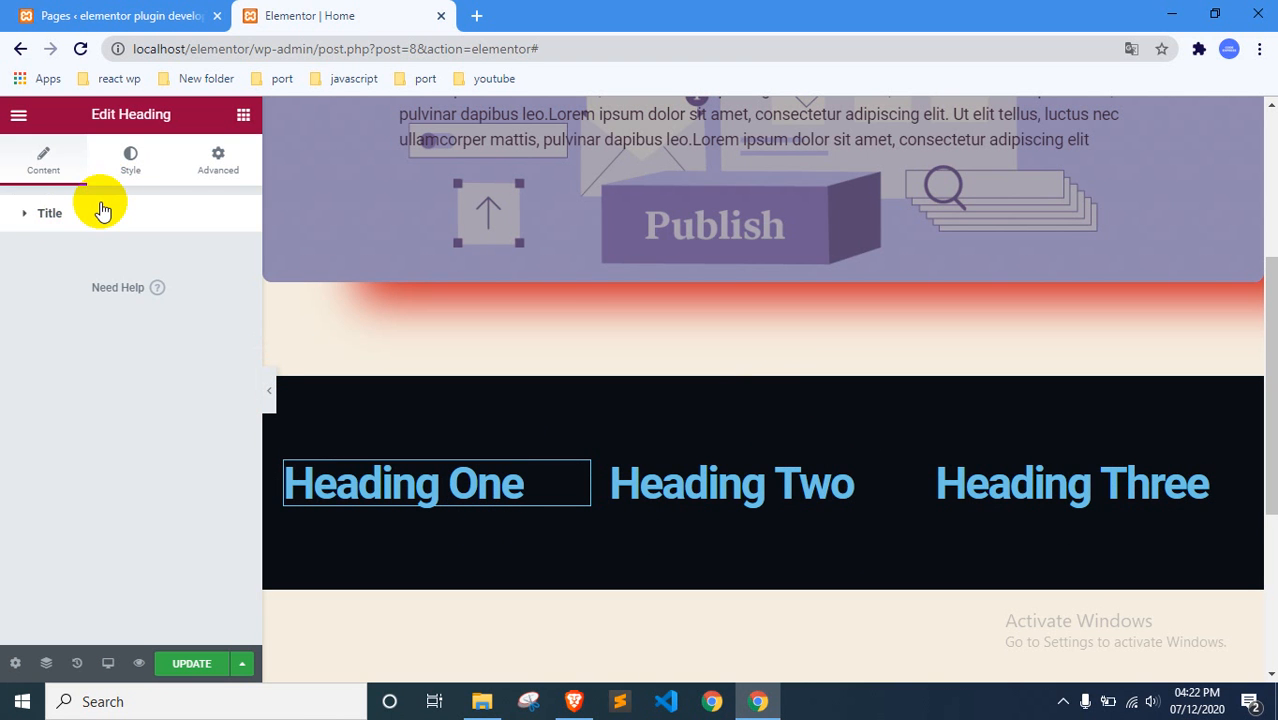
{"action": "left_click", "coordinate": [322, 459]}
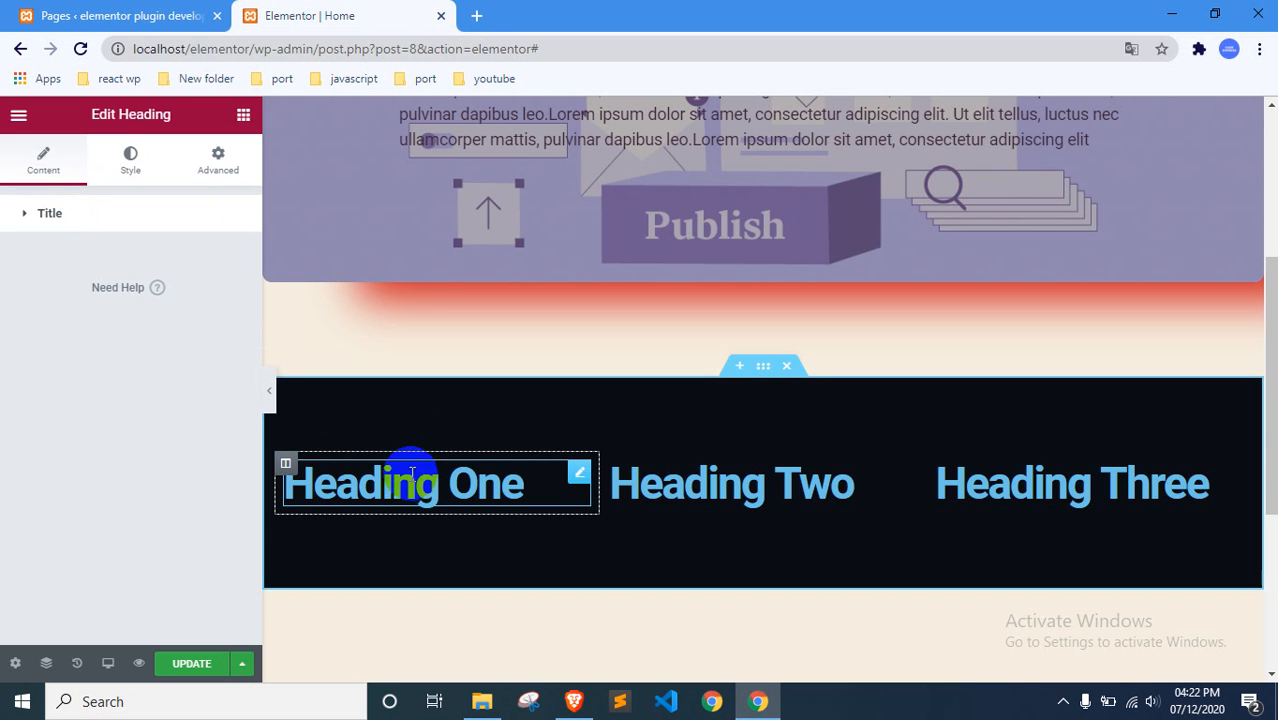
{"action": "left_click", "coordinate": [60, 226]}
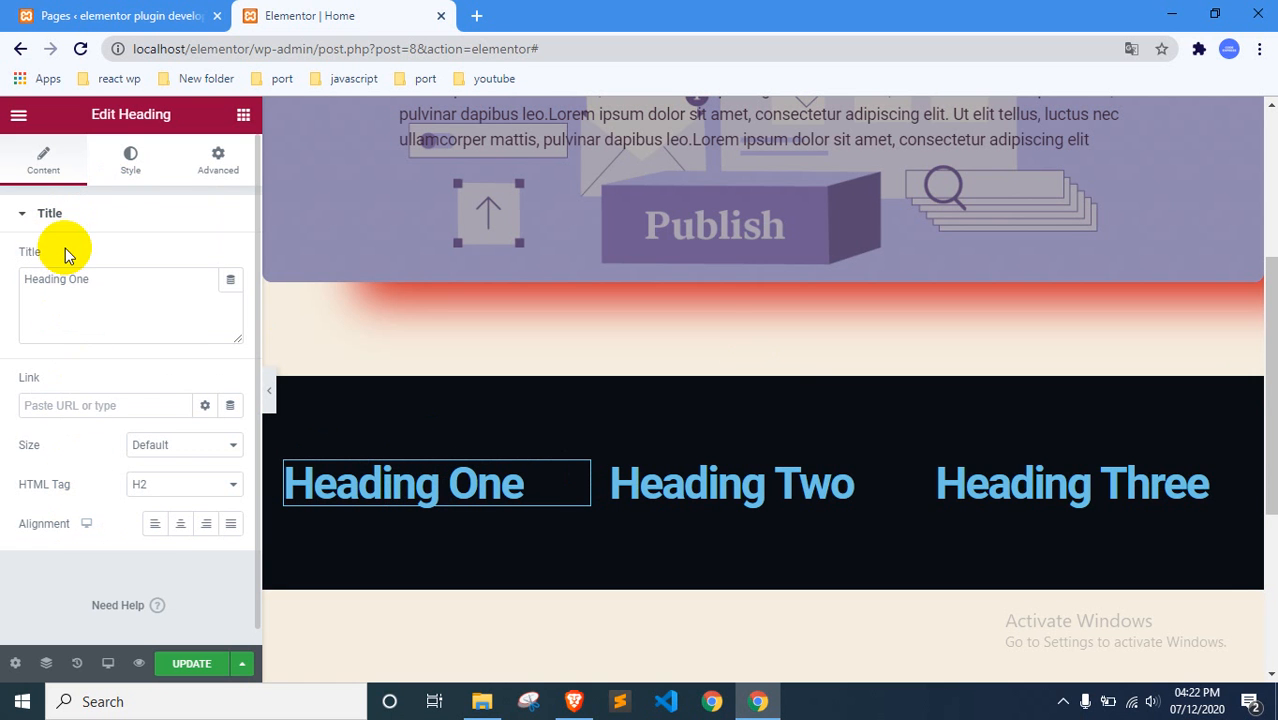
{"action": "left_click", "coordinate": [125, 160]}
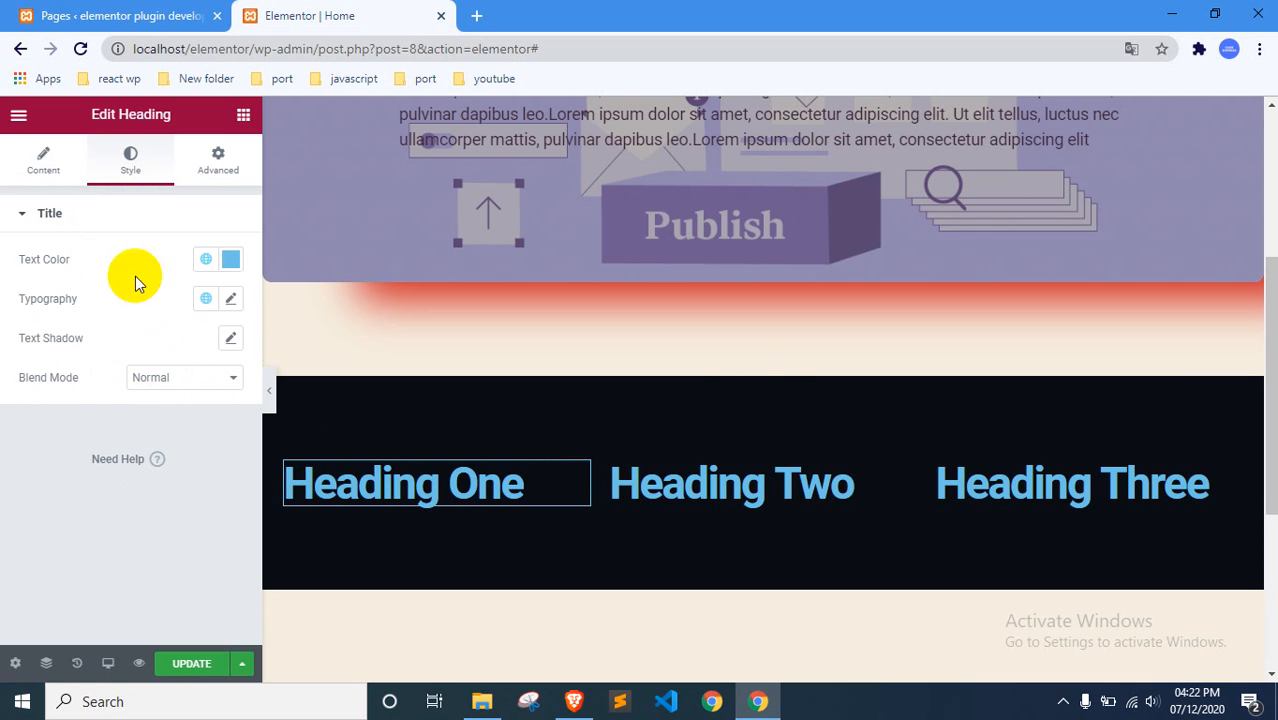
{"action": "left_click", "coordinate": [219, 155]}
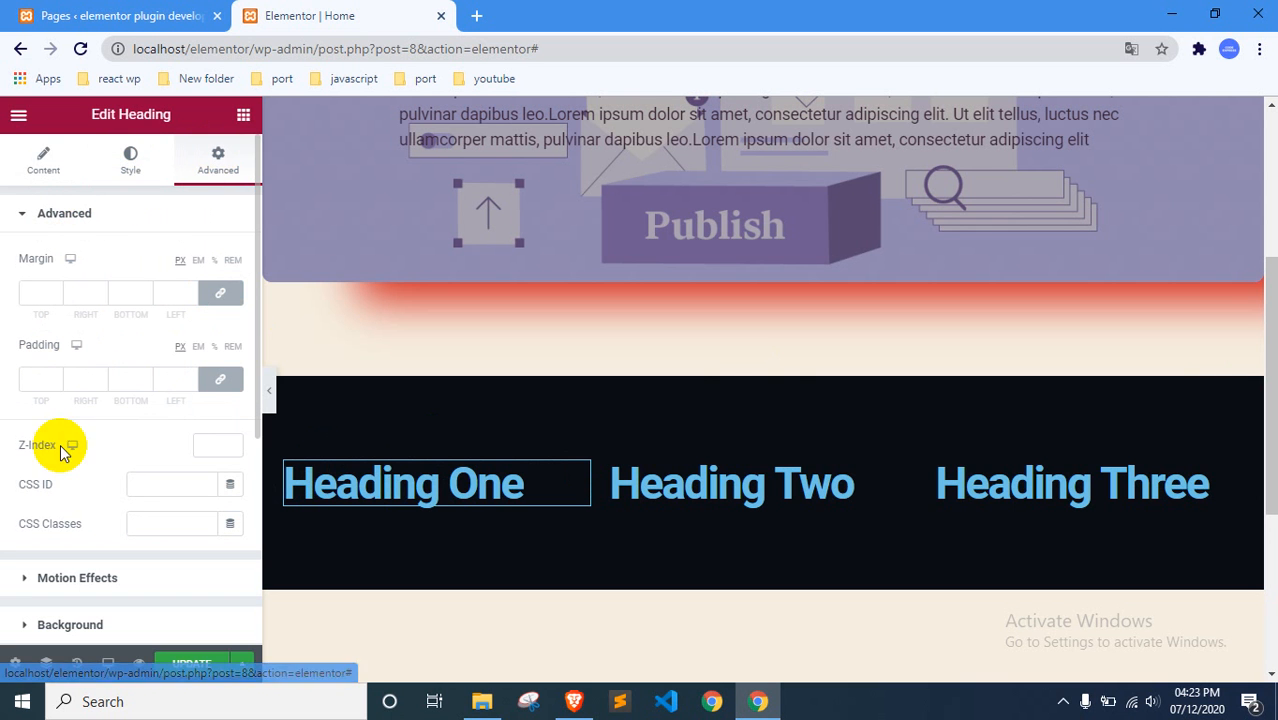
{"action": "left_click", "coordinate": [402, 486]}
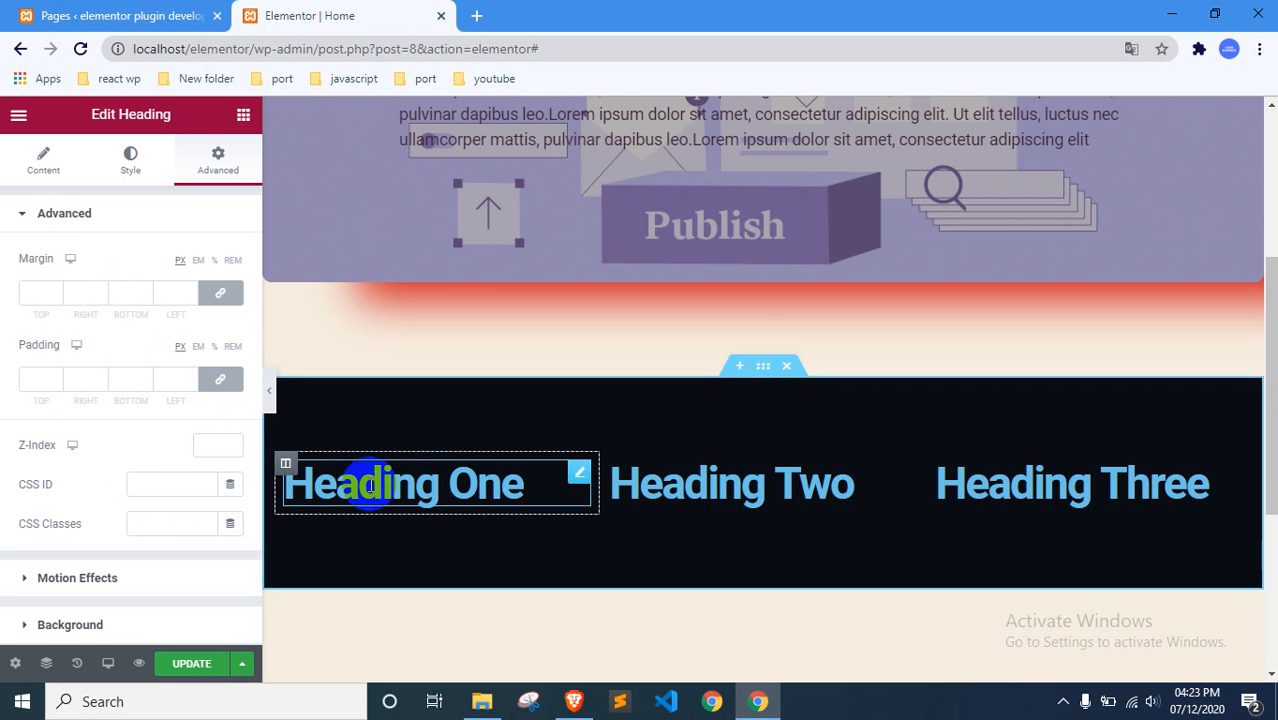
Set the margin of the "Heading One" widget to 15 px on all four sides.
{"action": "left_click", "coordinate": [22, 290]}
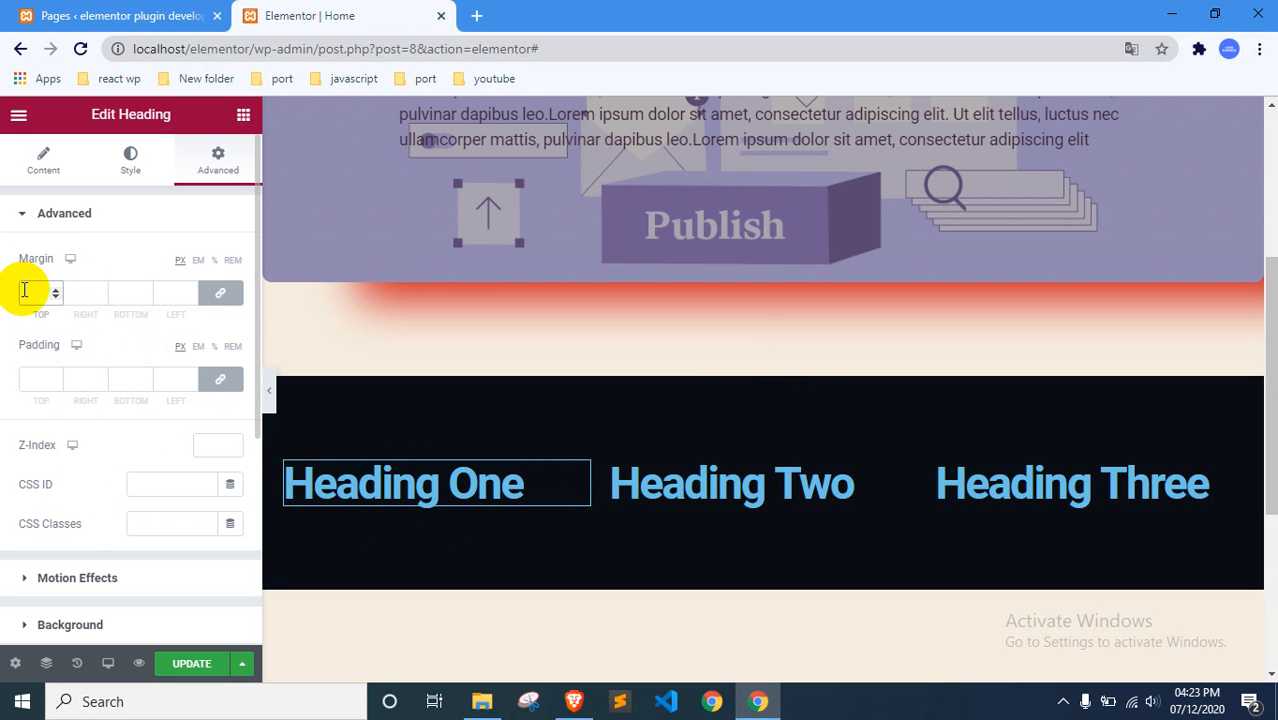
{"action": "key", "text": "Up"}
{"action": "key", "text": "Up"}
{"action": "key", "text": "Up"}
{"action": "key", "text": "Up"}
{"action": "key", "text": "Up"}
{"action": "key", "text": "Up"}
{"action": "key", "text": "Up"}
{"action": "key", "text": "Up"}
{"action": "key", "text": "Up"}
{"action": "key", "text": "Up"}
{"action": "key", "text": "Up"}
{"action": "key", "text": "Up"}
{"action": "key", "text": "Up"}
{"action": "key", "text": "Up"}
{"action": "key", "text": "Up"}
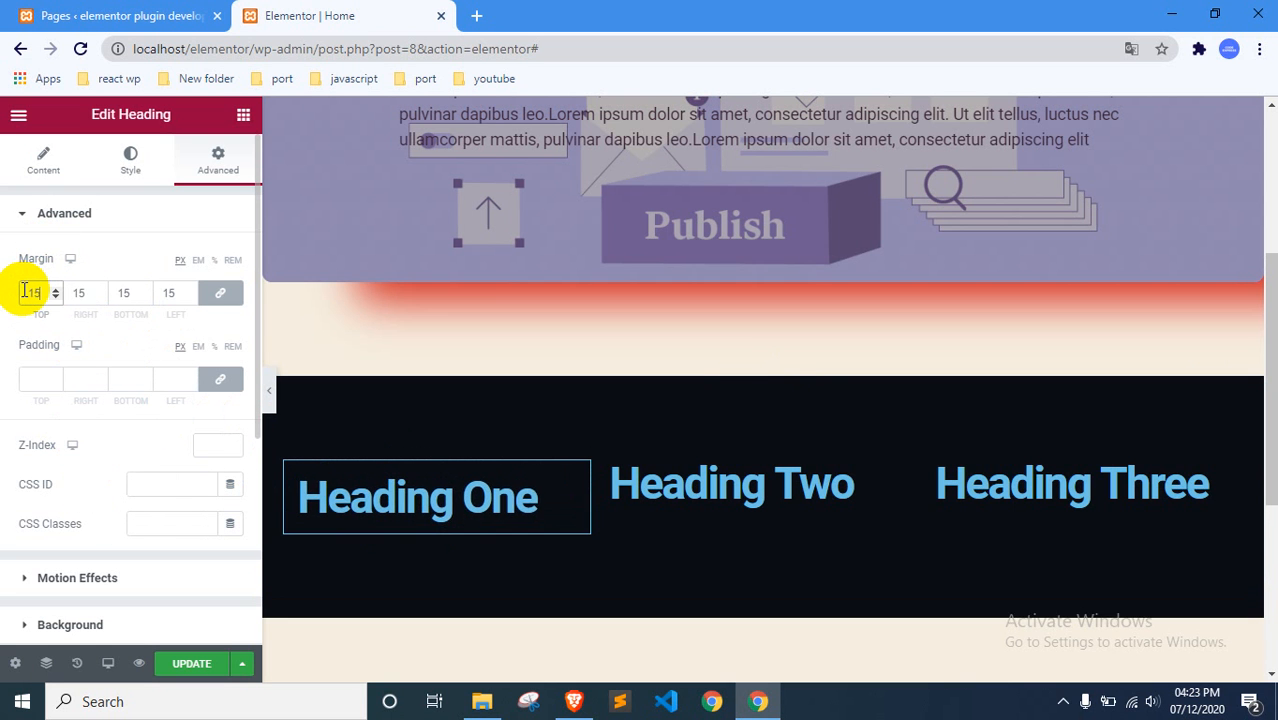
Reduce the "Heading One" widget's linked margin to 0 px on all four sides.
{"action": "key", "text": "Down"}
{"action": "key", "text": "Down"}
{"action": "key", "text": "Down"}
{"action": "key", "text": "Down"}
{"action": "key", "text": "Down"}
{"action": "key", "text": "Down"}
{"action": "key", "text": "Down"}
{"action": "key", "text": "Down"}
{"action": "key", "text": "Down"}
{"action": "key", "text": "Down"}
{"action": "key", "text": "Down"}
{"action": "key", "text": "Down"}
{"action": "key", "text": "Down"}
{"action": "key", "text": "Down"}
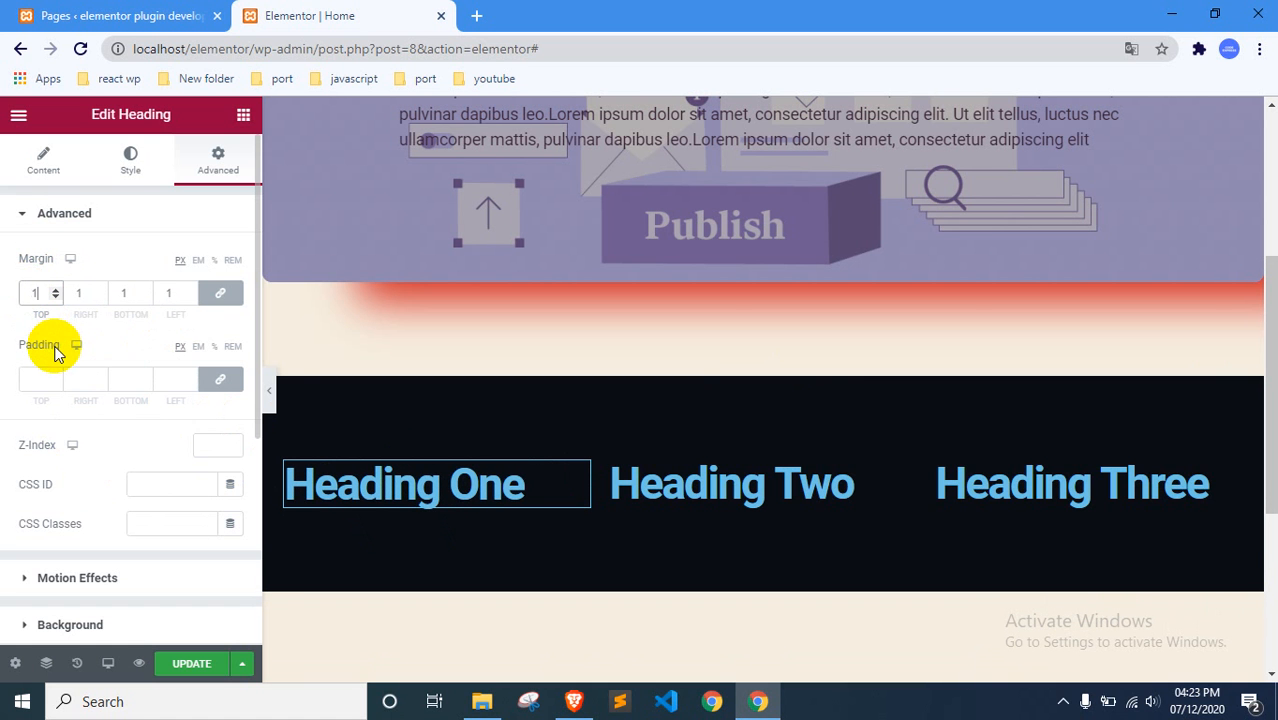
{"action": "key", "text": "Down"}
Try the Fade In Left entrance animation on "Heading One" and reset the animation to None.
{"action": "scroll", "coordinate": [140, 424], "scroll_direction": "down", "scroll_amount": 1}
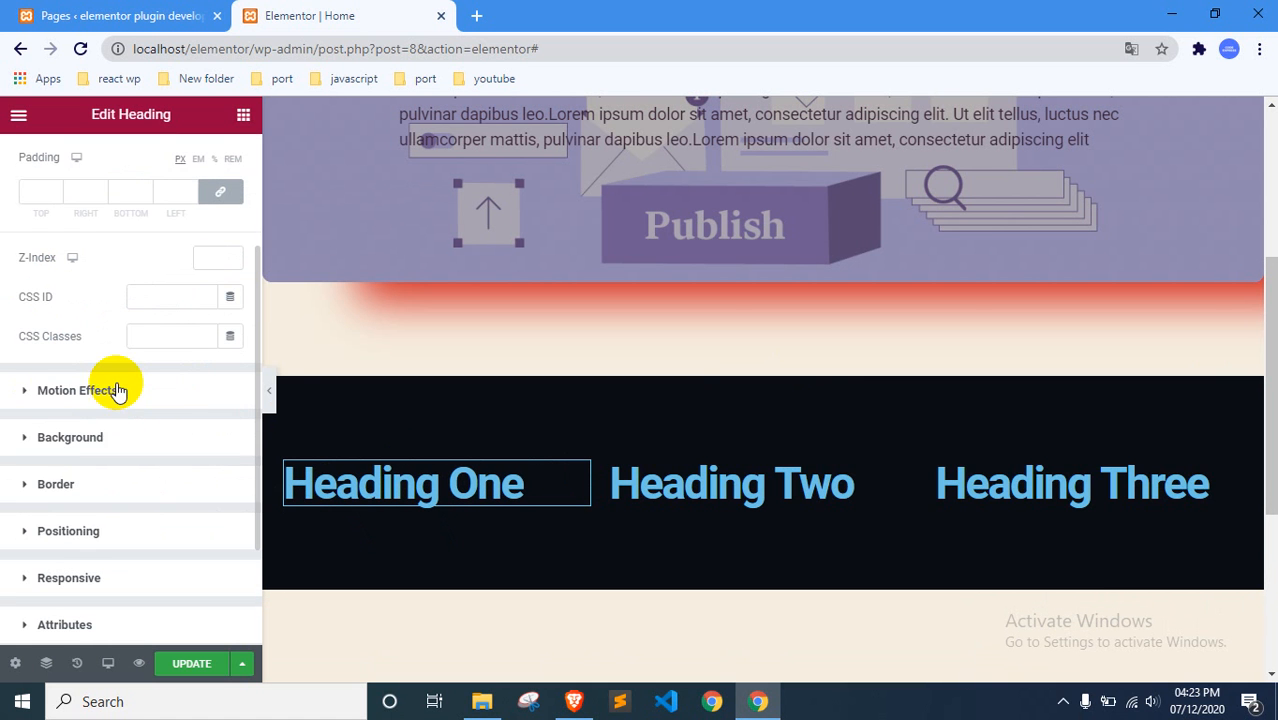
{"action": "left_click", "coordinate": [117, 390]}
{"action": "left_click", "coordinate": [106, 341]}
{"action": "left_click", "coordinate": [79, 457]}
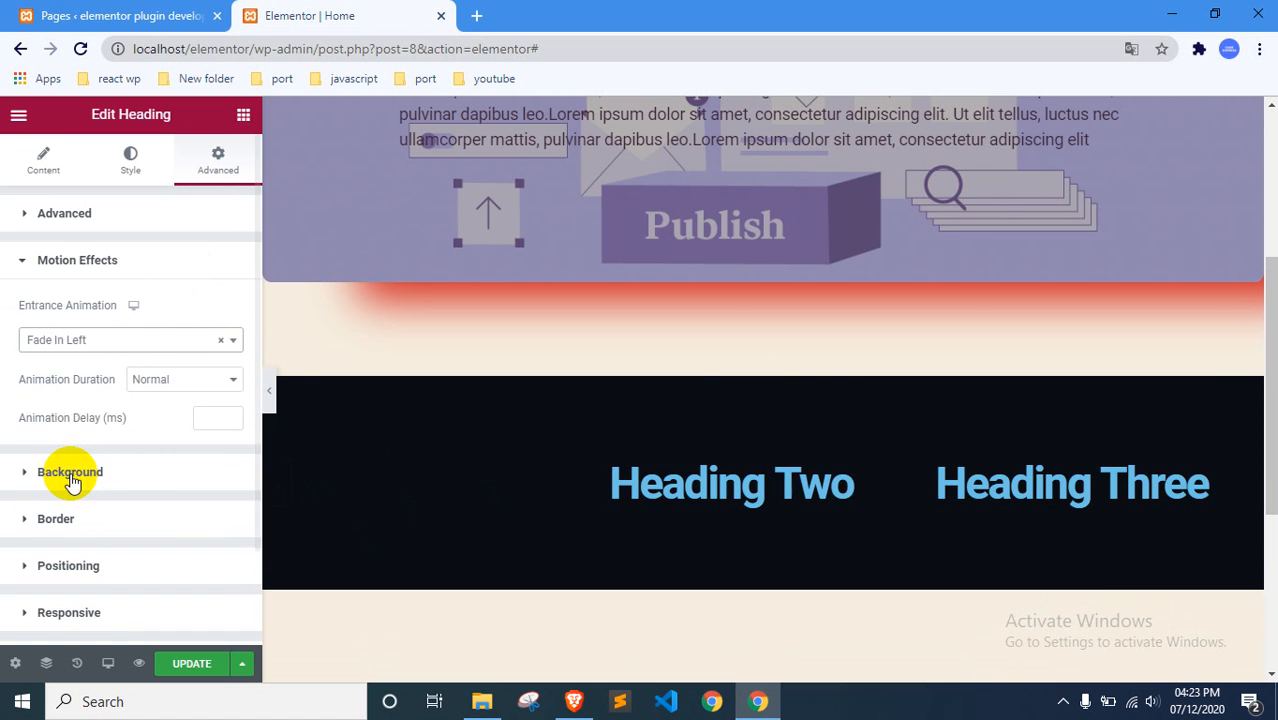
{"action": "left_click", "coordinate": [124, 345]}
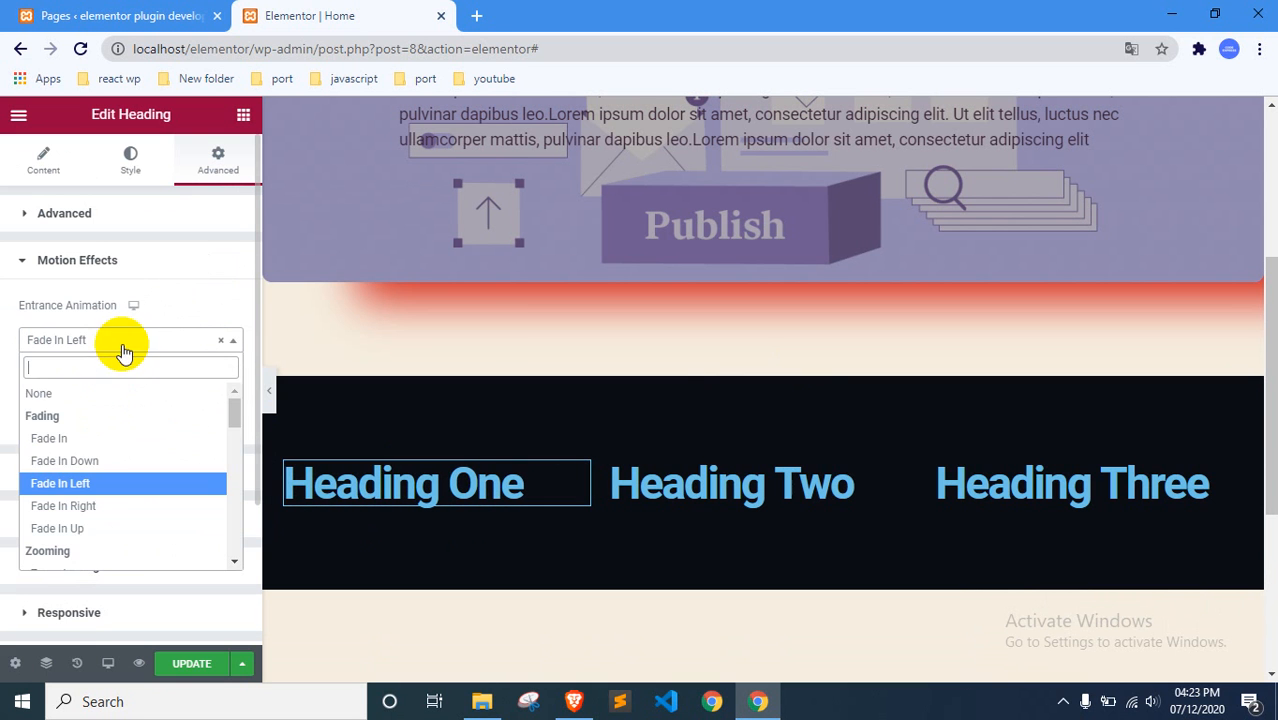
{"action": "left_click", "coordinate": [79, 392]}
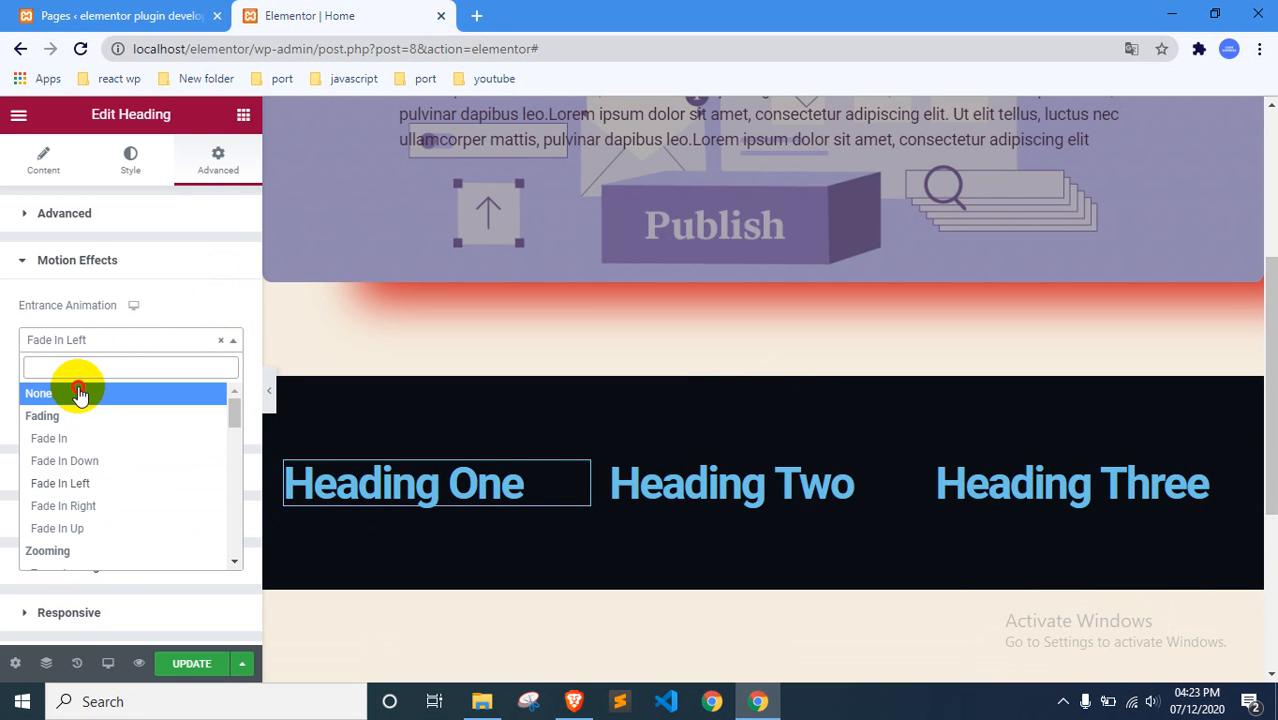
{"action": "left_click", "coordinate": [144, 276]}
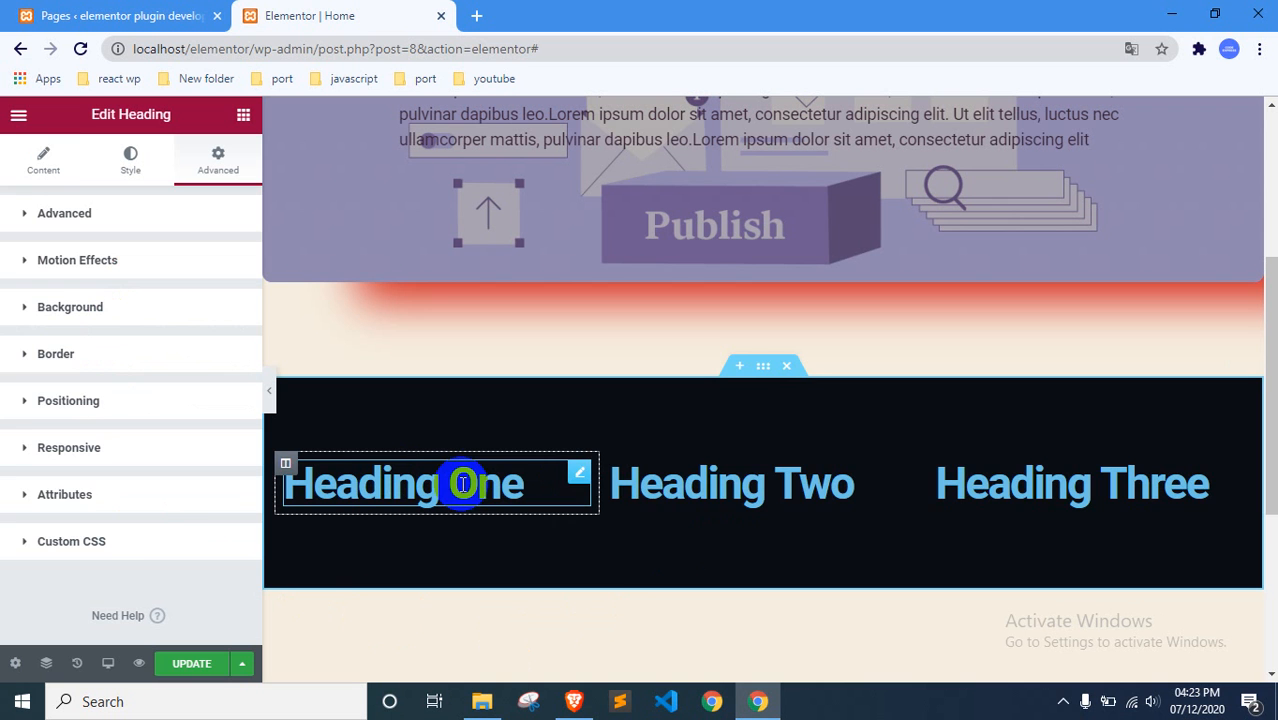
{"action": "left_click", "coordinate": [830, 487]}
{"action": "left_click", "coordinate": [990, 486]}
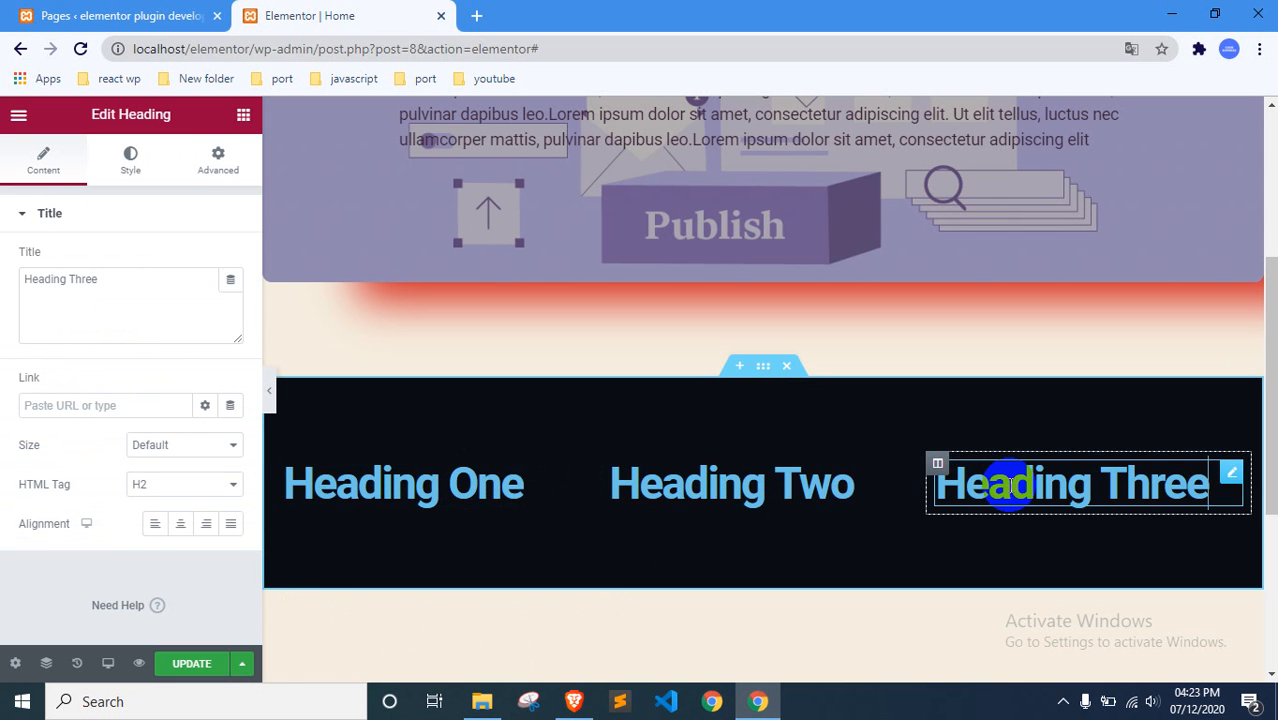
{"action": "left_click", "coordinate": [474, 484]}
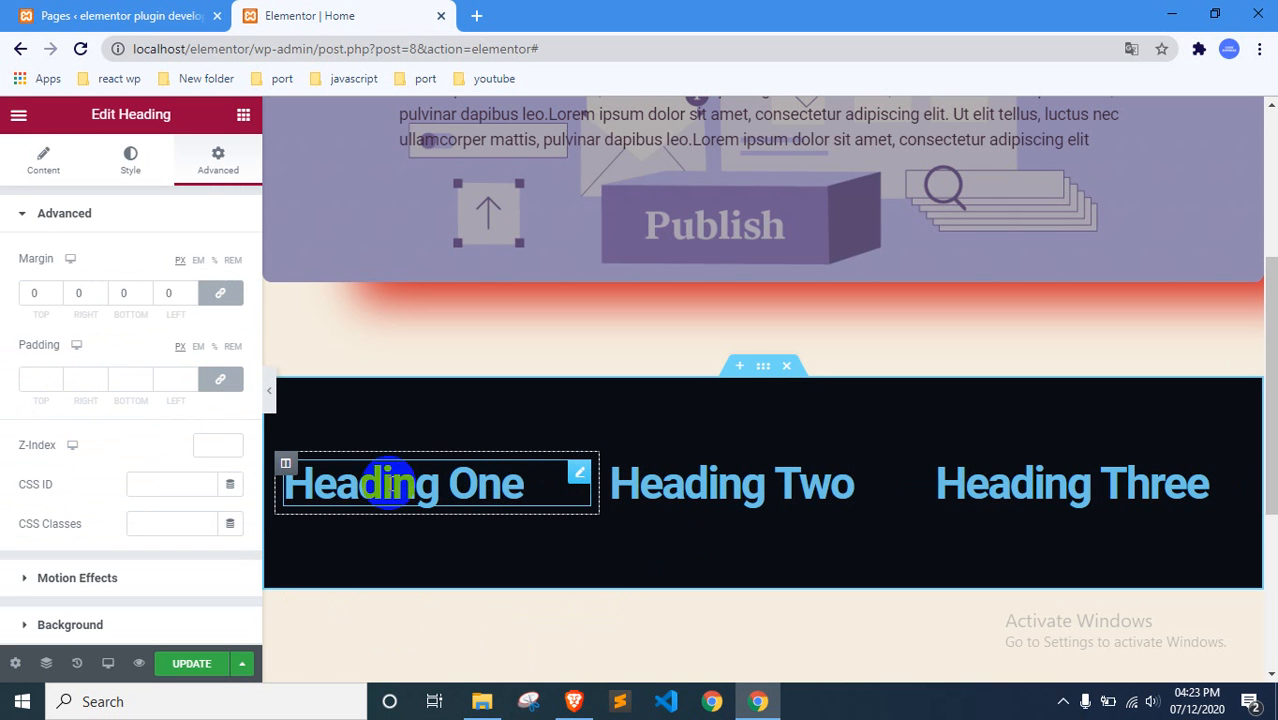
Browse the full list of available widgets, including the Pro category.
{"action": "left_click", "coordinate": [244, 117]}
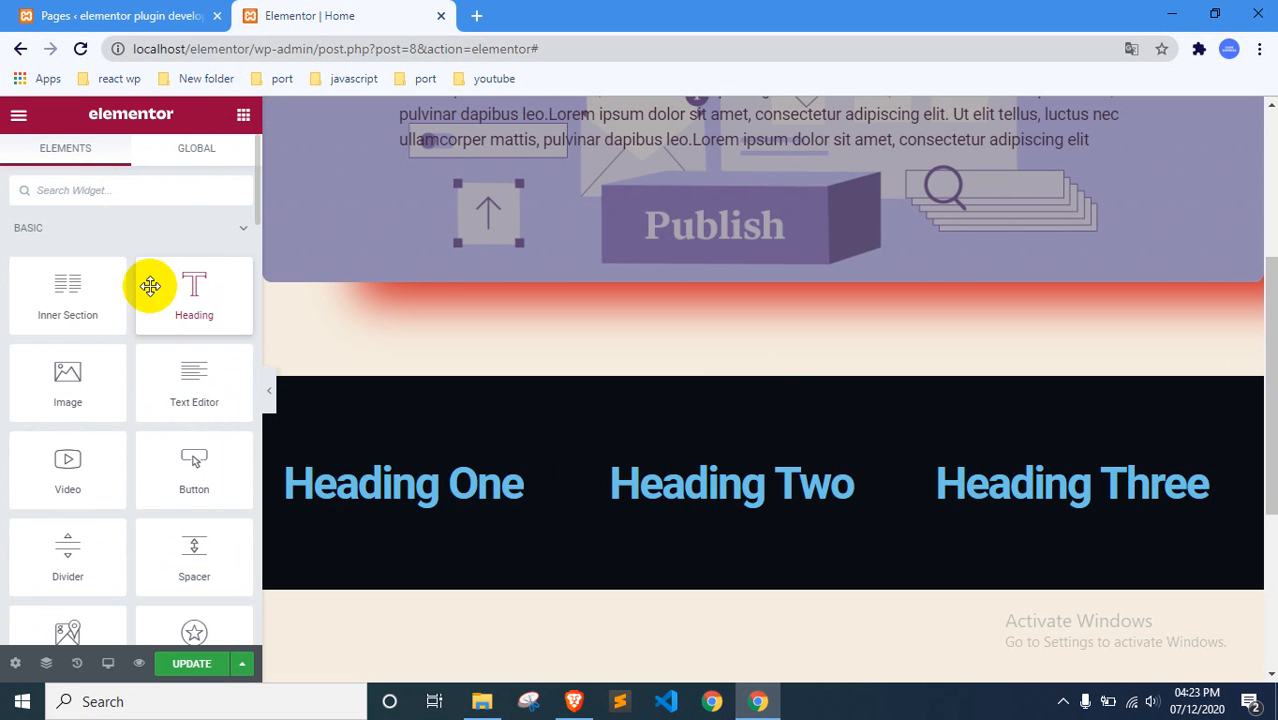
{"action": "scroll", "coordinate": [8, 440], "scroll_direction": "down", "scroll_amount": 6}
{"action": "scroll", "coordinate": [3, 460], "scroll_direction": "up", "scroll_amount": 6}
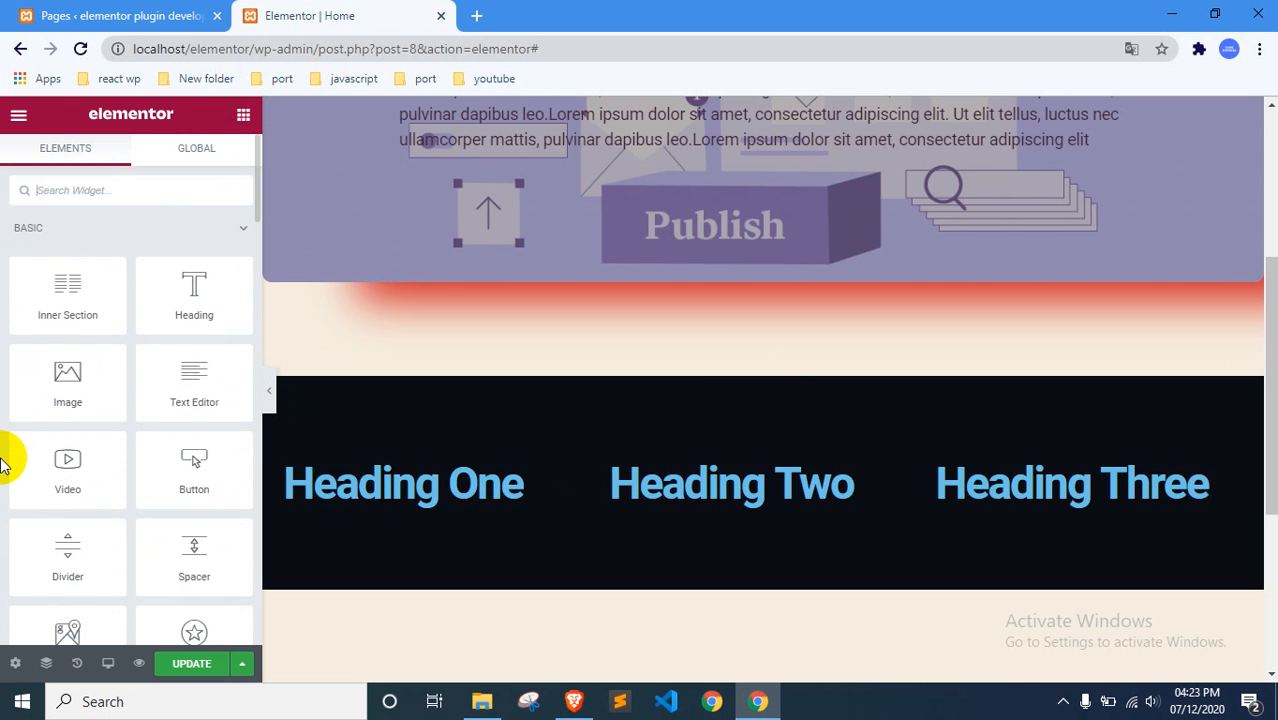
{"action": "scroll", "coordinate": [117, 402], "scroll_direction": "down", "scroll_amount": 10}
{"action": "scroll", "coordinate": [120, 405], "scroll_direction": "up", "scroll_amount": 5}
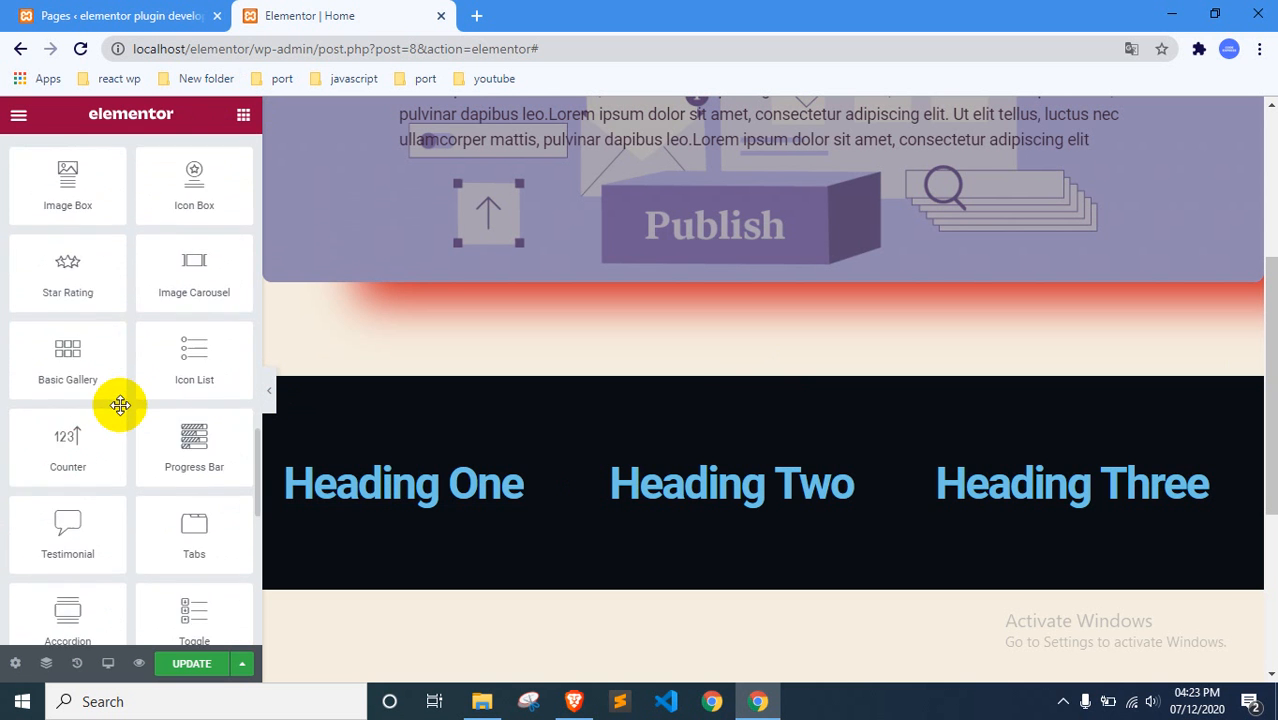
{"action": "scroll", "coordinate": [116, 406], "scroll_direction": "down", "scroll_amount": 10}
{"action": "scroll", "coordinate": [114, 405], "scroll_direction": "up", "scroll_amount": 10}
{"action": "scroll", "coordinate": [120, 410], "scroll_direction": "down", "scroll_amount": 5}
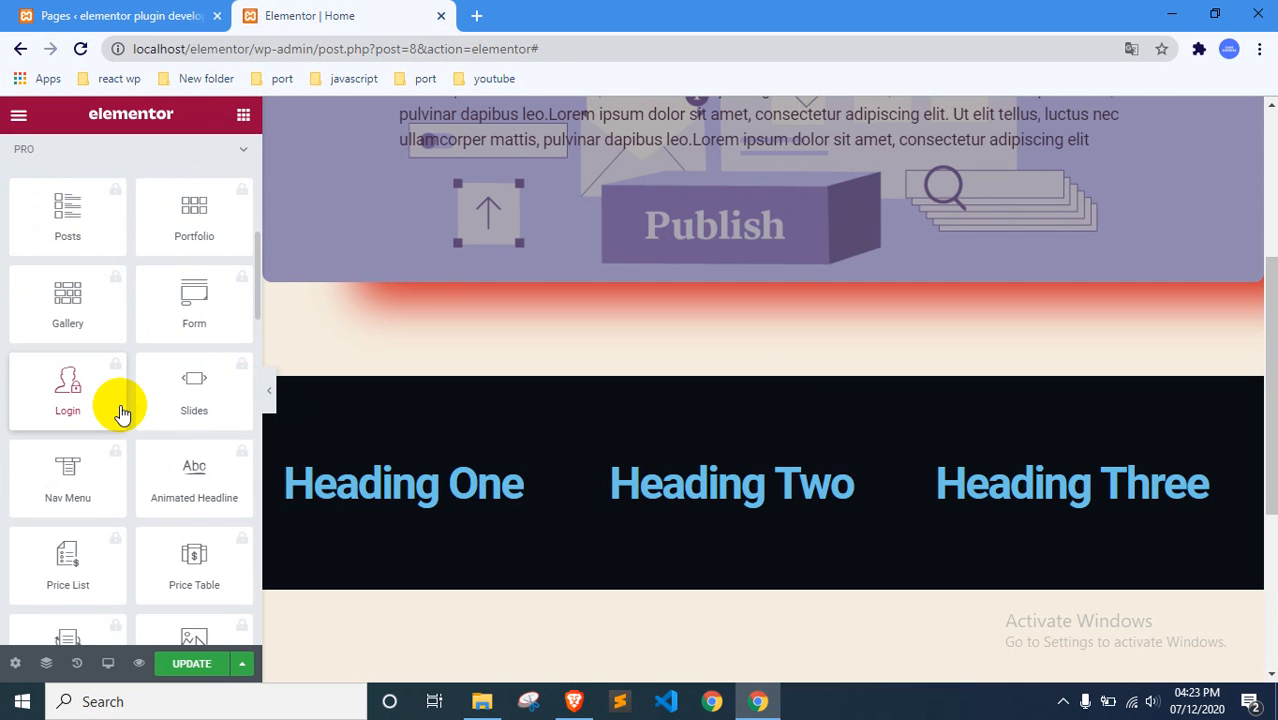
{"action": "scroll", "coordinate": [120, 410], "scroll_direction": "up", "scroll_amount": 8}
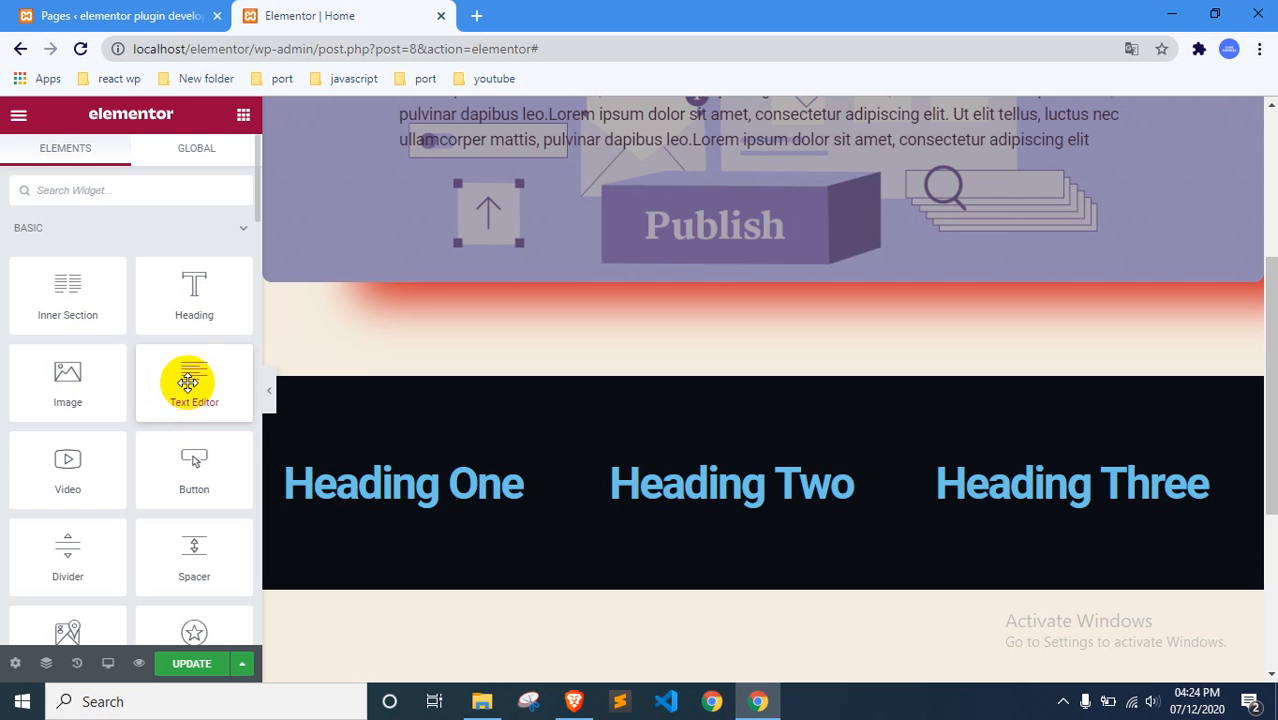
Add a Text Editor widget below "Heading One" in the first column of the dark section.
{"action": "left_click_drag", "start_coordinate": [196, 380], "coordinate": [413, 503]}
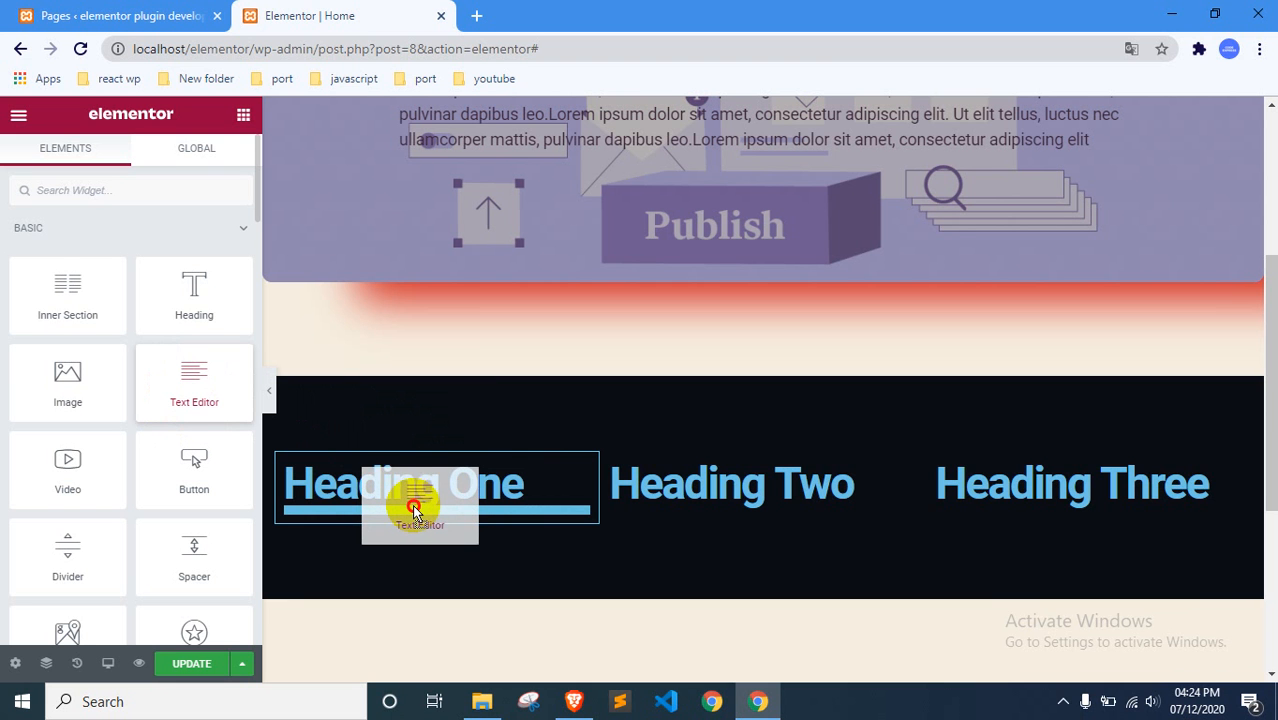
{"action": "mouse_move", "coordinate": [414, 512]}
{"action": "left_mouse_down"}
{"action": "mouse_move", "coordinate": [430, 456]}
{"action": "mouse_move", "coordinate": [428, 503]}
{"action": "mouse_move", "coordinate": [423, 492]}
{"action": "left_mouse_up"}
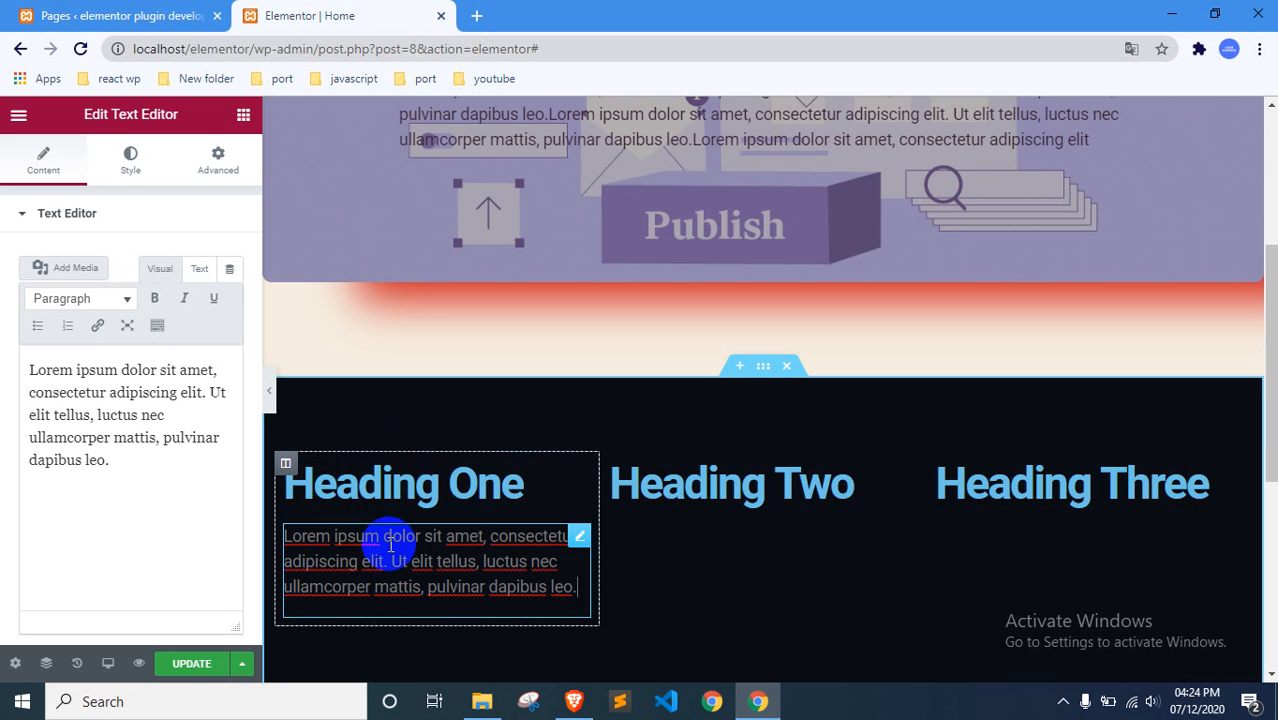
{"action": "triple_click", "coordinate": [390, 541]}
{"action": "left_click", "coordinate": [430, 556]}
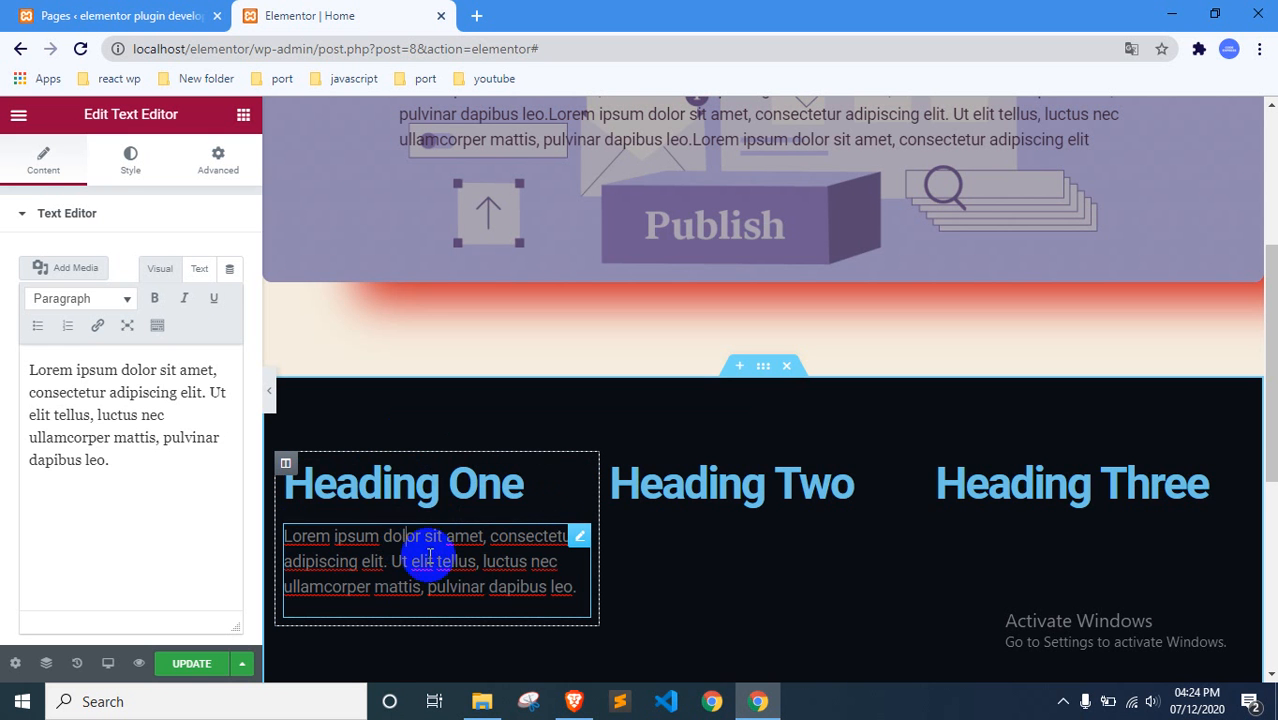
{"action": "triple_click", "coordinate": [437, 558]}
Set the text color of the first column's paragraph to light grey #DEDEDE.
{"action": "left_click", "coordinate": [100, 213]}
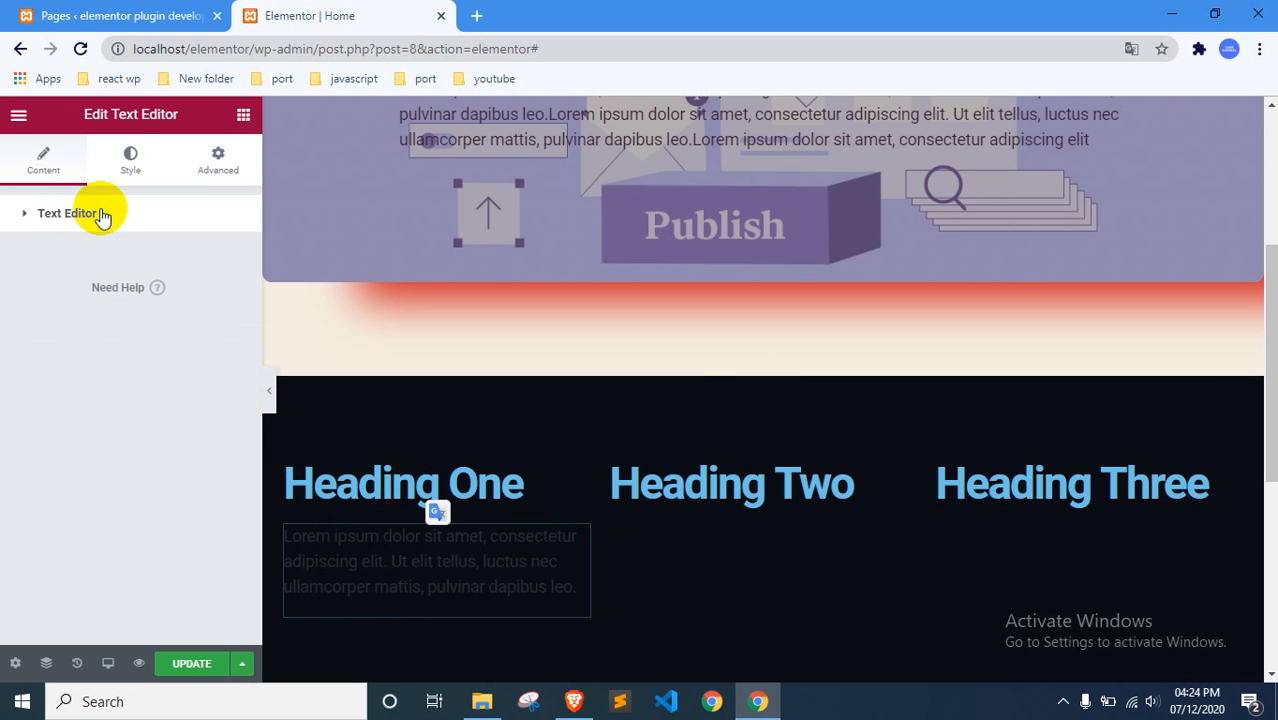
{"action": "left_click", "coordinate": [130, 160]}
{"action": "left_click", "coordinate": [229, 298]}
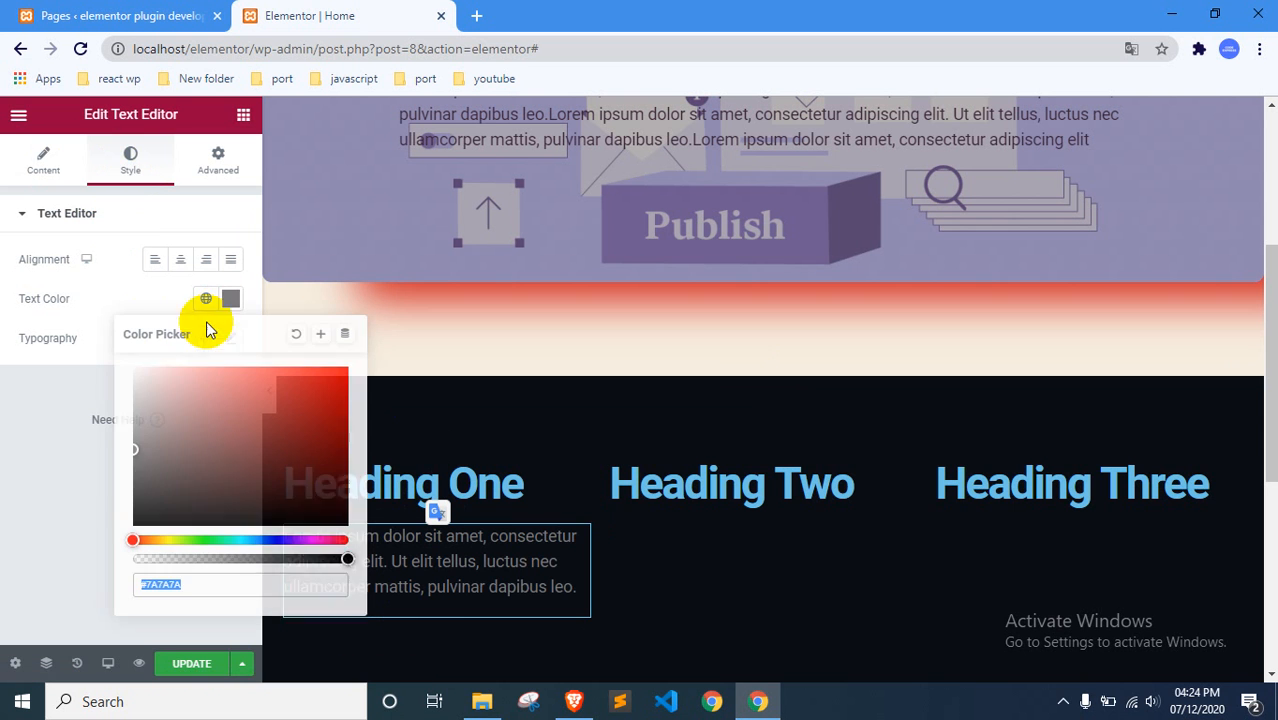
{"action": "left_click", "coordinate": [175, 411]}
{"action": "left_click", "coordinate": [160, 399]}
{"action": "left_click", "coordinate": [157, 381]}
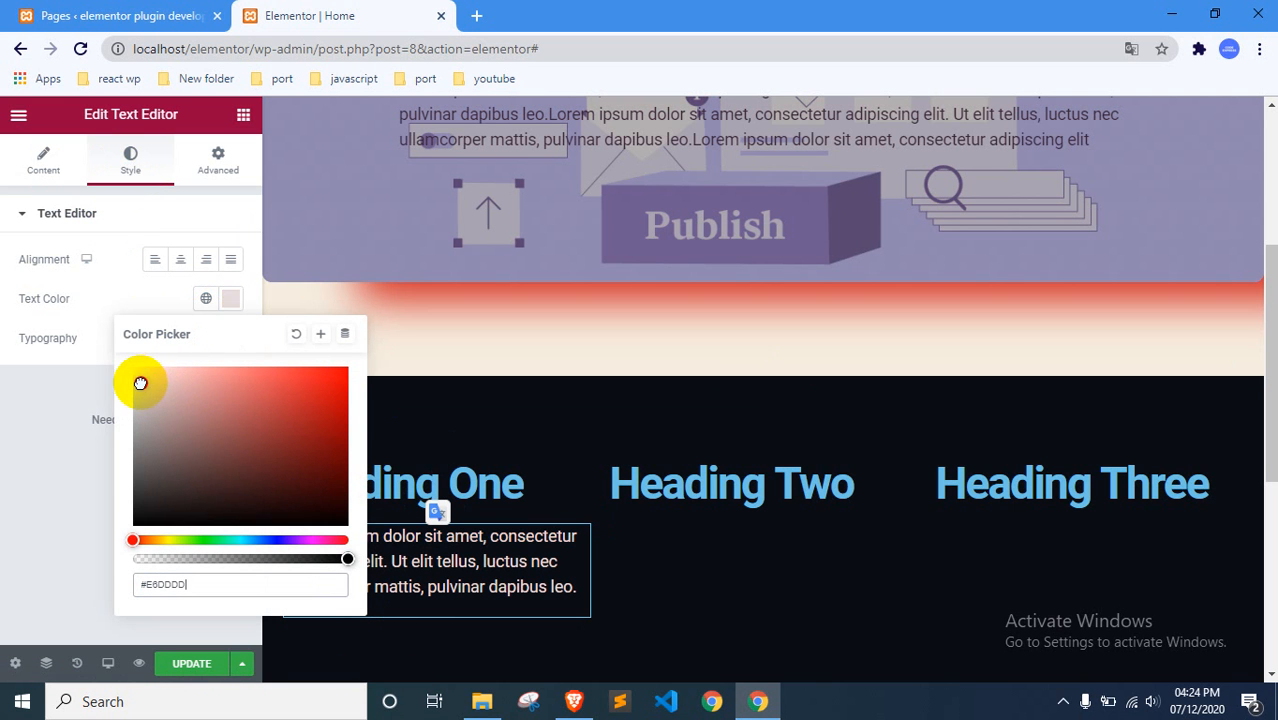
{"action": "left_click", "coordinate": [55, 410]}
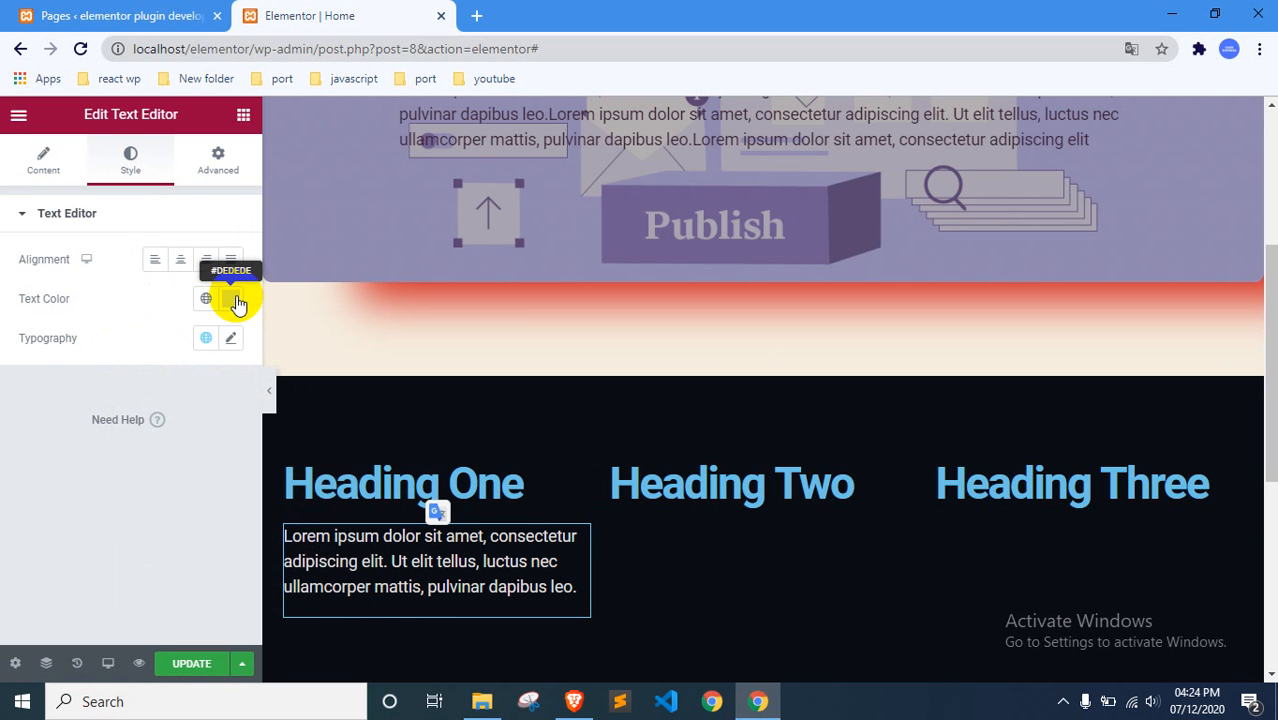
Try center and right alignment on the first column's paragraph and set it to left-aligned.
{"action": "left_click", "coordinate": [179, 260]}
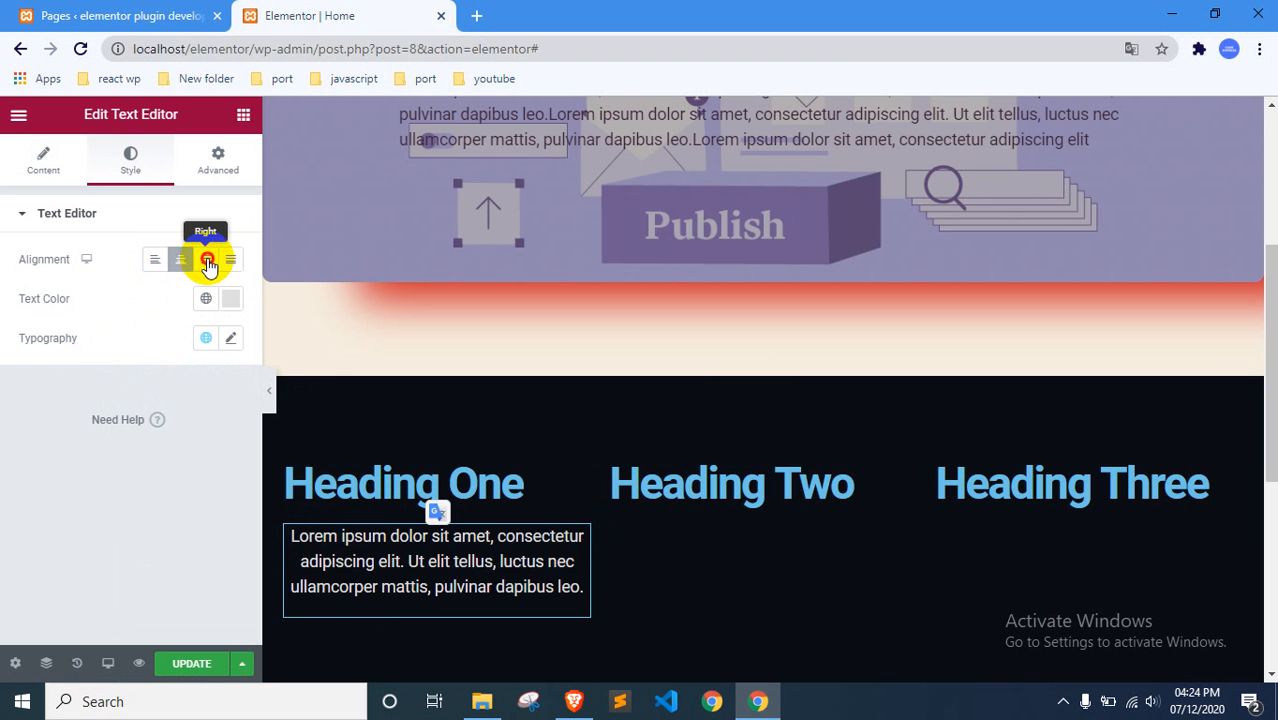
{"action": "left_click", "coordinate": [207, 260]}
{"action": "left_click", "coordinate": [154, 260]}
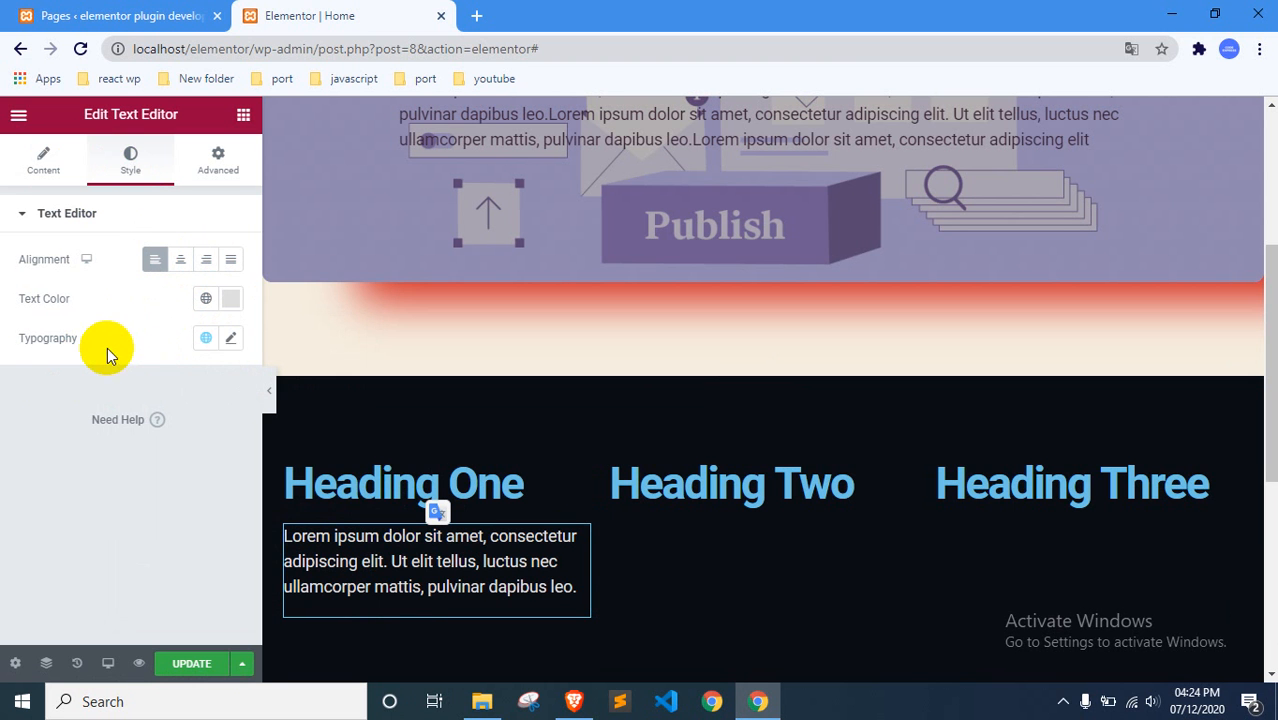
Add a Text Editor widget below "Heading Two" in the middle column of the dark section.
{"action": "triple_click", "coordinate": [791, 562]}
{"action": "left_click", "coordinate": [760, 564]}
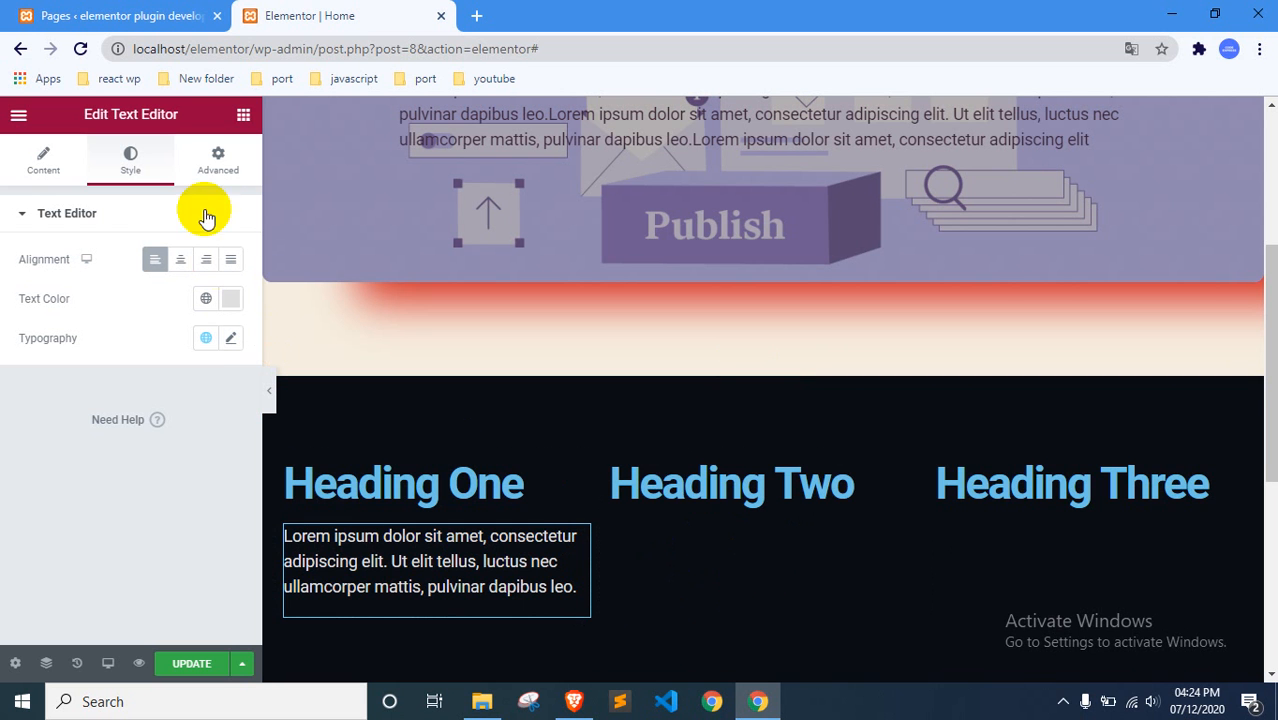
{"action": "left_click", "coordinate": [244, 118]}
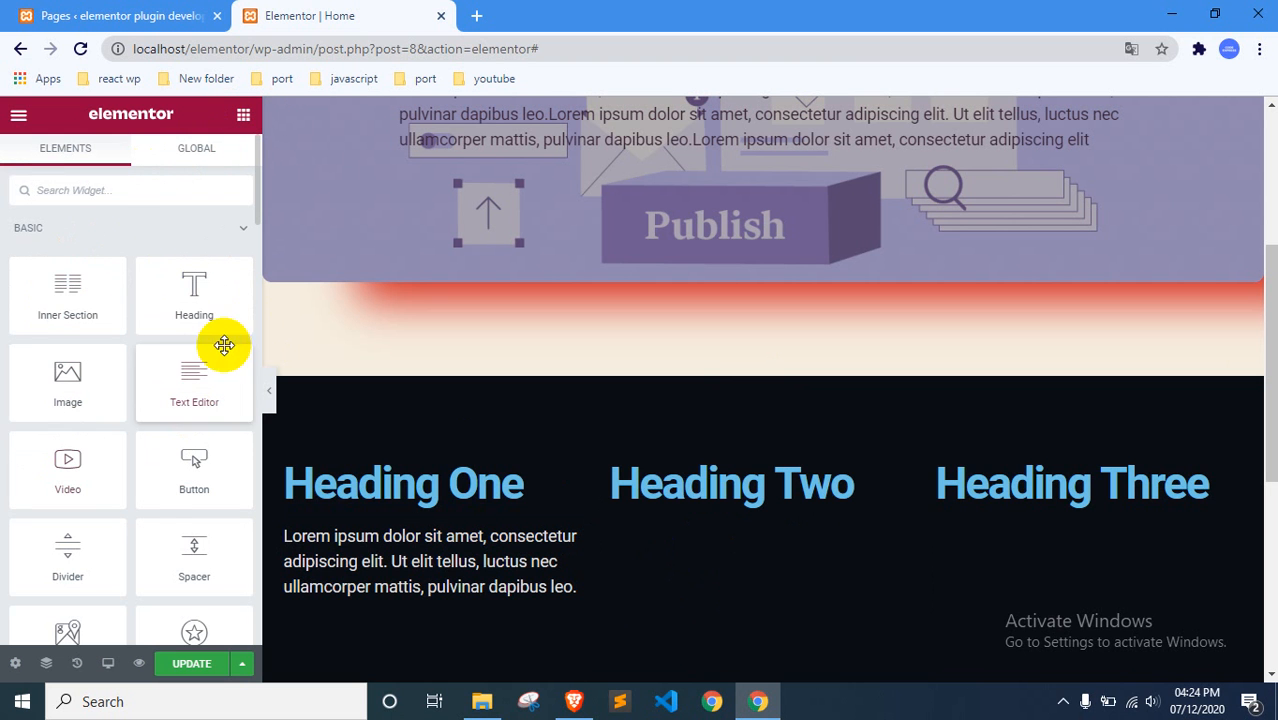
{"action": "scroll", "coordinate": [75, 330], "scroll_direction": "down", "scroll_amount": 3}
{"action": "scroll", "coordinate": [90, 322], "scroll_direction": "up", "scroll_amount": 3}
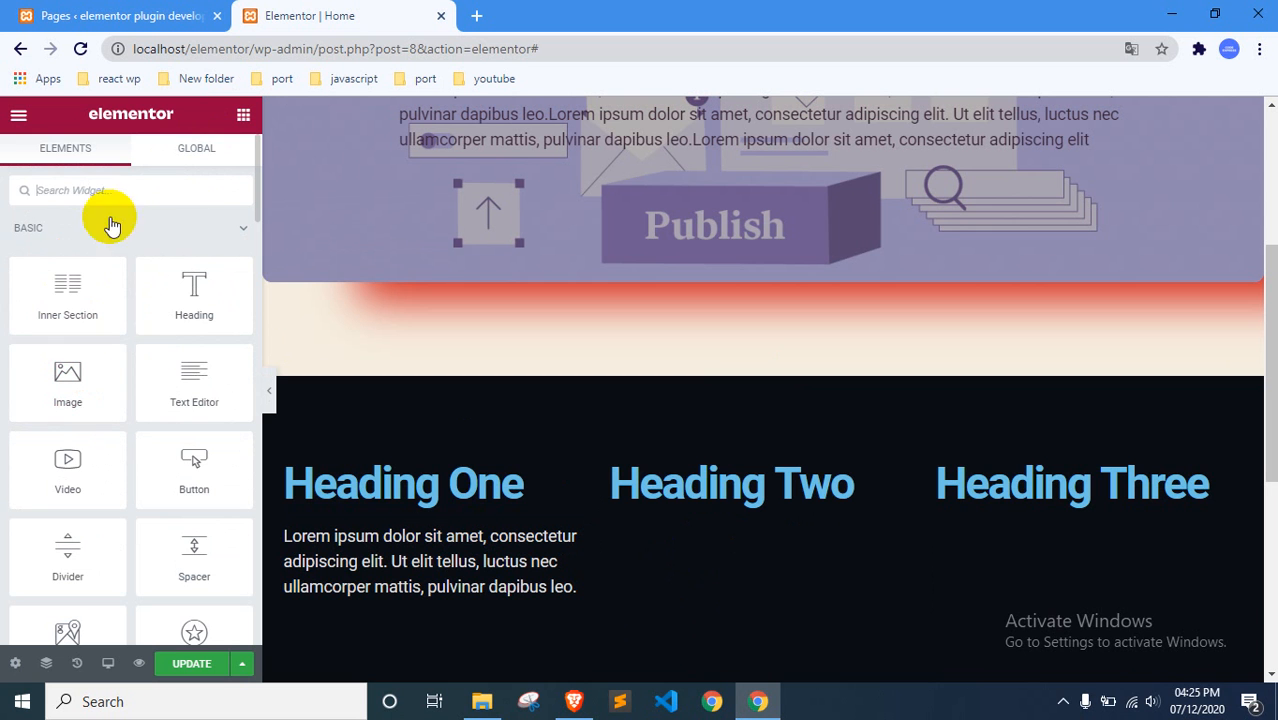
{"action": "left_click_drag", "start_coordinate": [190, 387], "coordinate": [729, 492]}
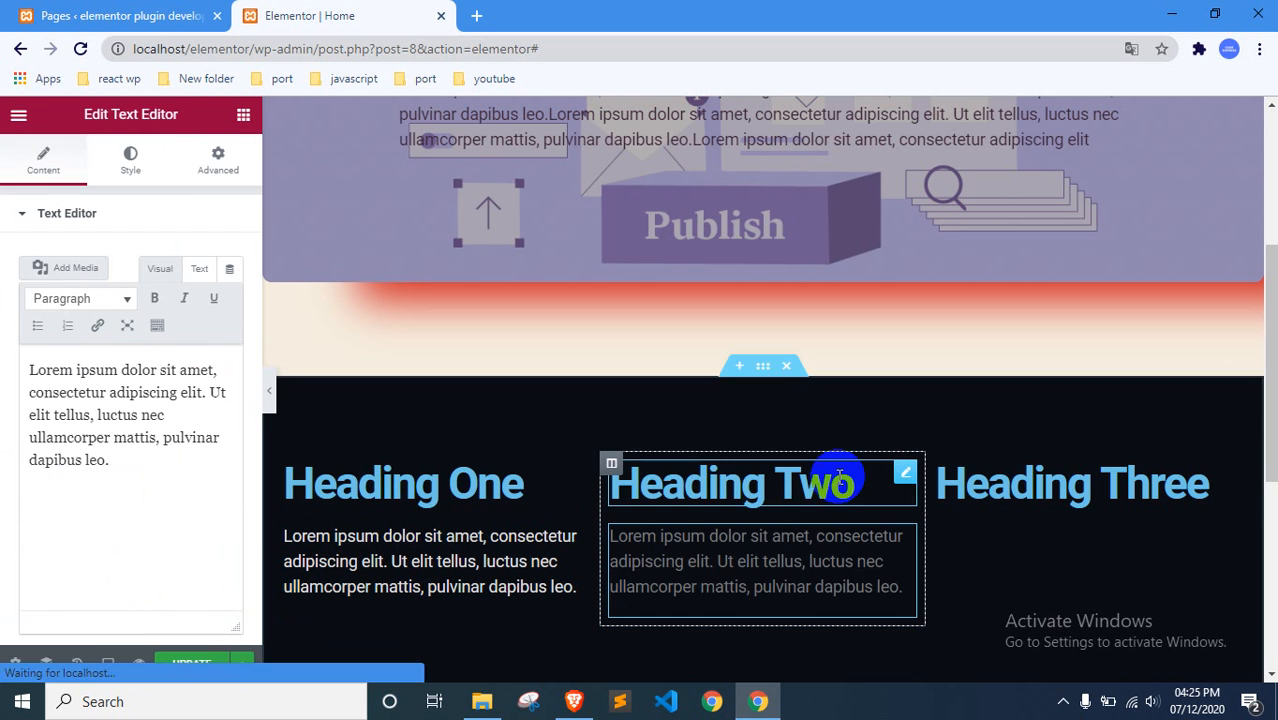
Set the text color of the middle column's paragraph to a light pink.
{"action": "triple_click", "coordinate": [805, 538]}
{"action": "left_click", "coordinate": [130, 158]}
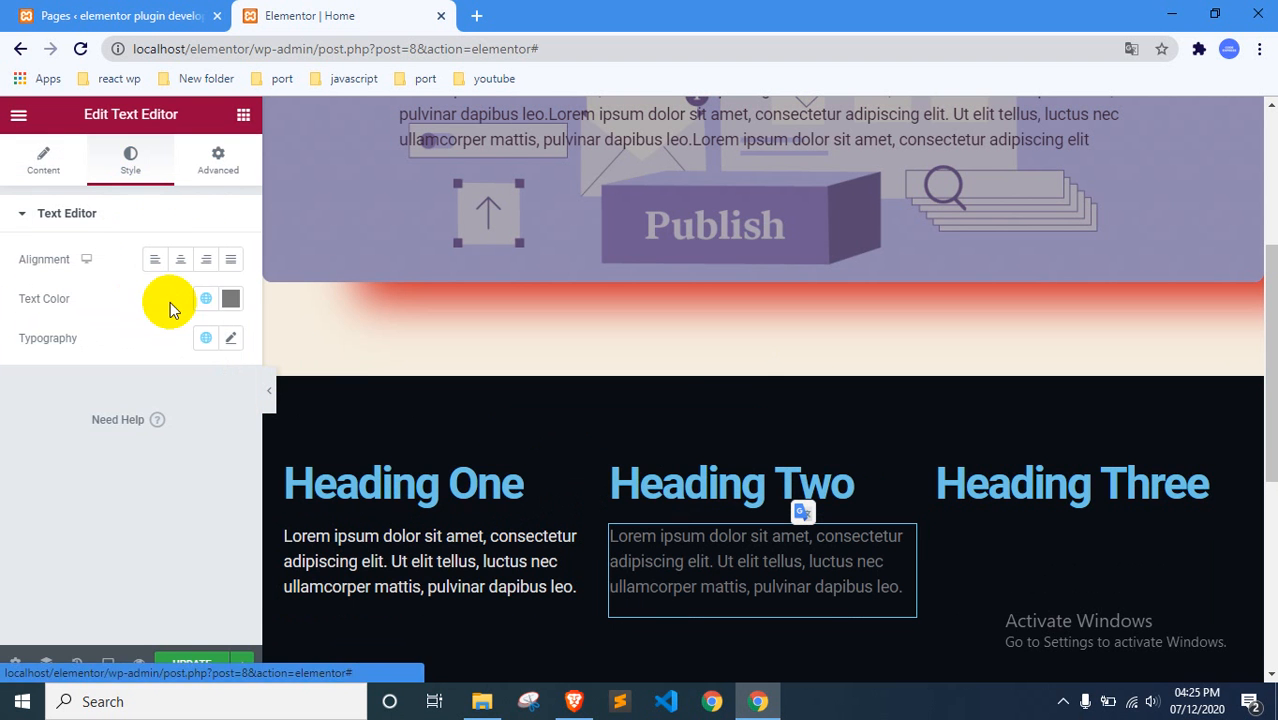
{"action": "left_click", "coordinate": [231, 298]}
{"action": "left_click", "coordinate": [154, 380]}
{"action": "left_click", "coordinate": [62, 388]}
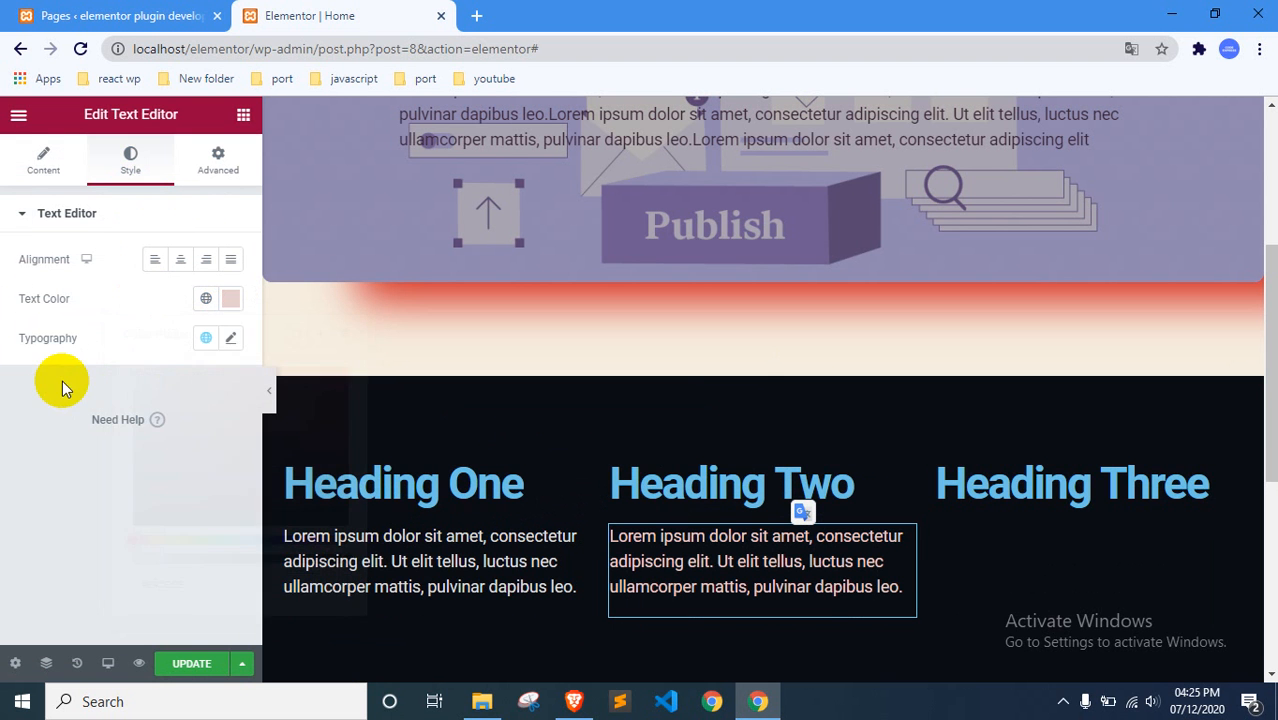
{"action": "left_click", "coordinate": [99, 228]}
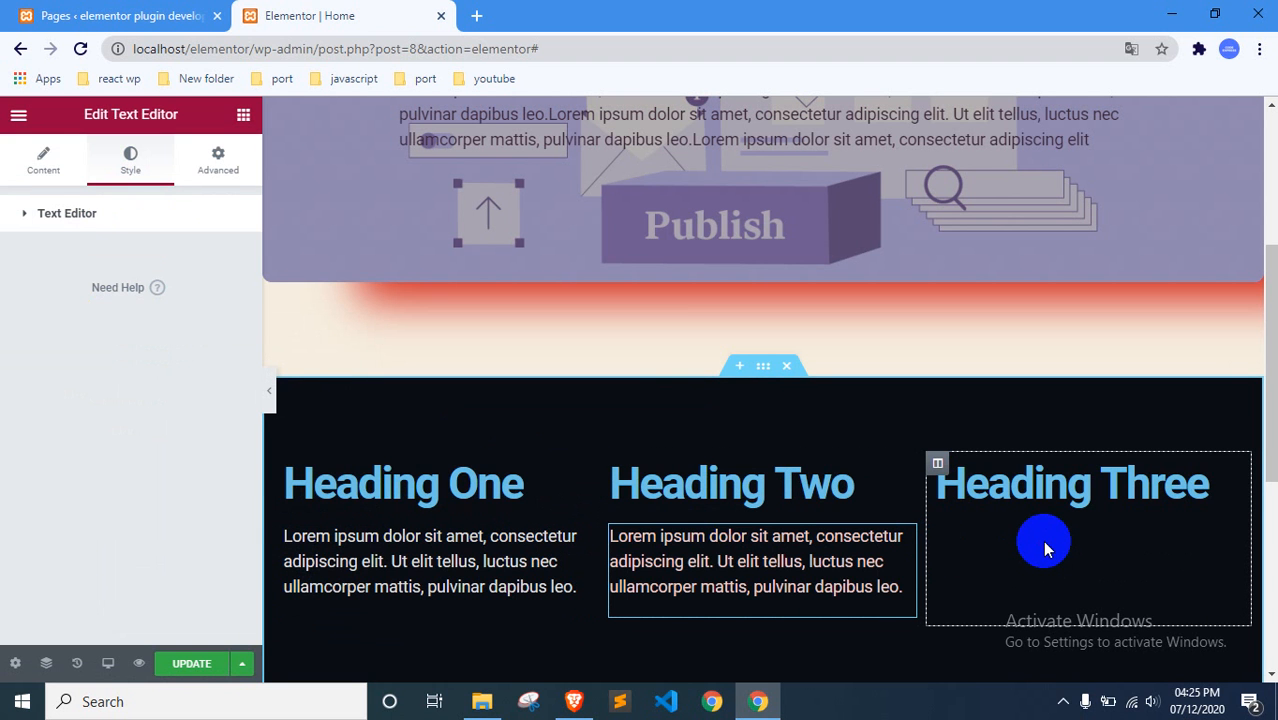
Add a Text Editor widget below "Heading Three" in the third column of the dark section.
{"action": "left_click", "coordinate": [244, 117]}
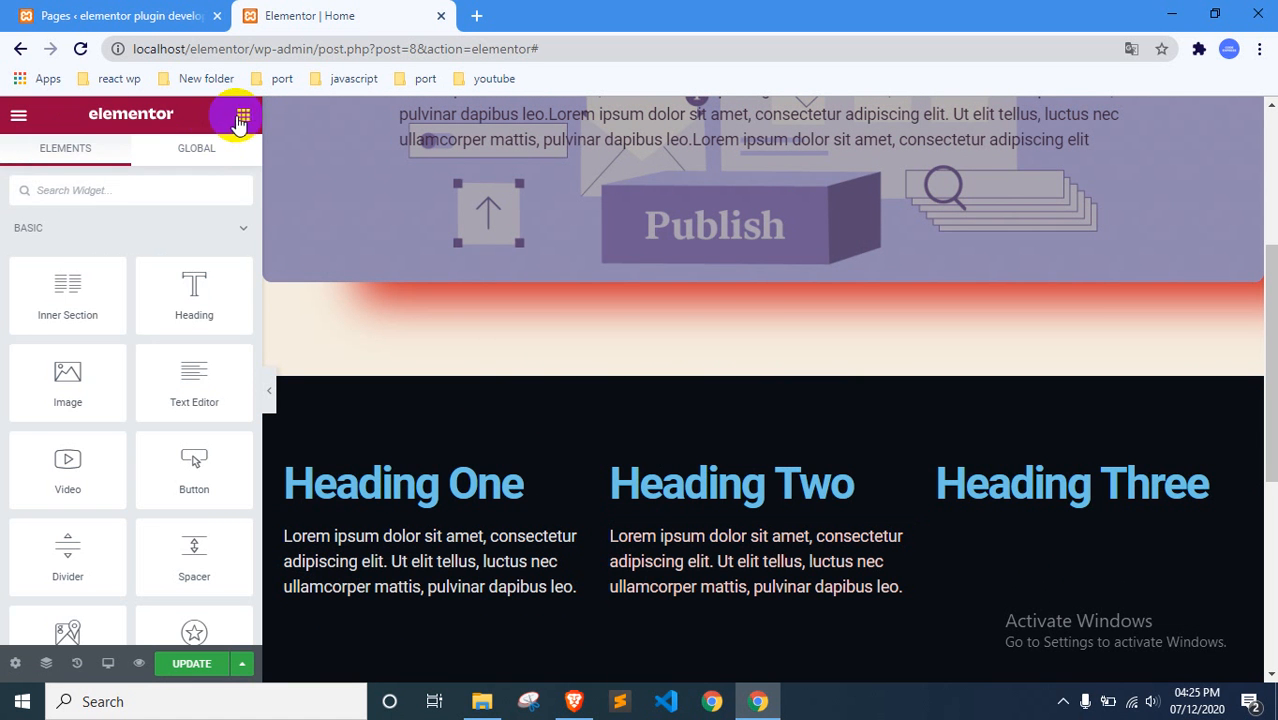
{"action": "left_click", "coordinate": [476, 550]}
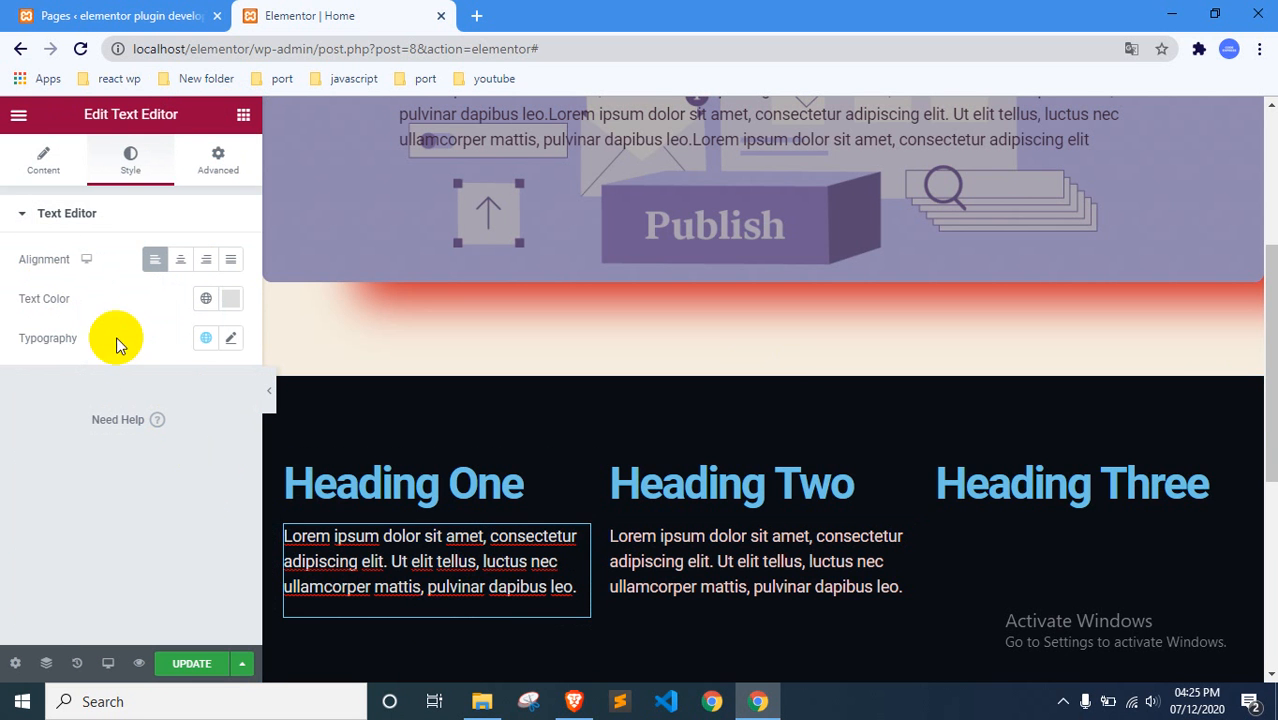
{"action": "left_click", "coordinate": [246, 117]}
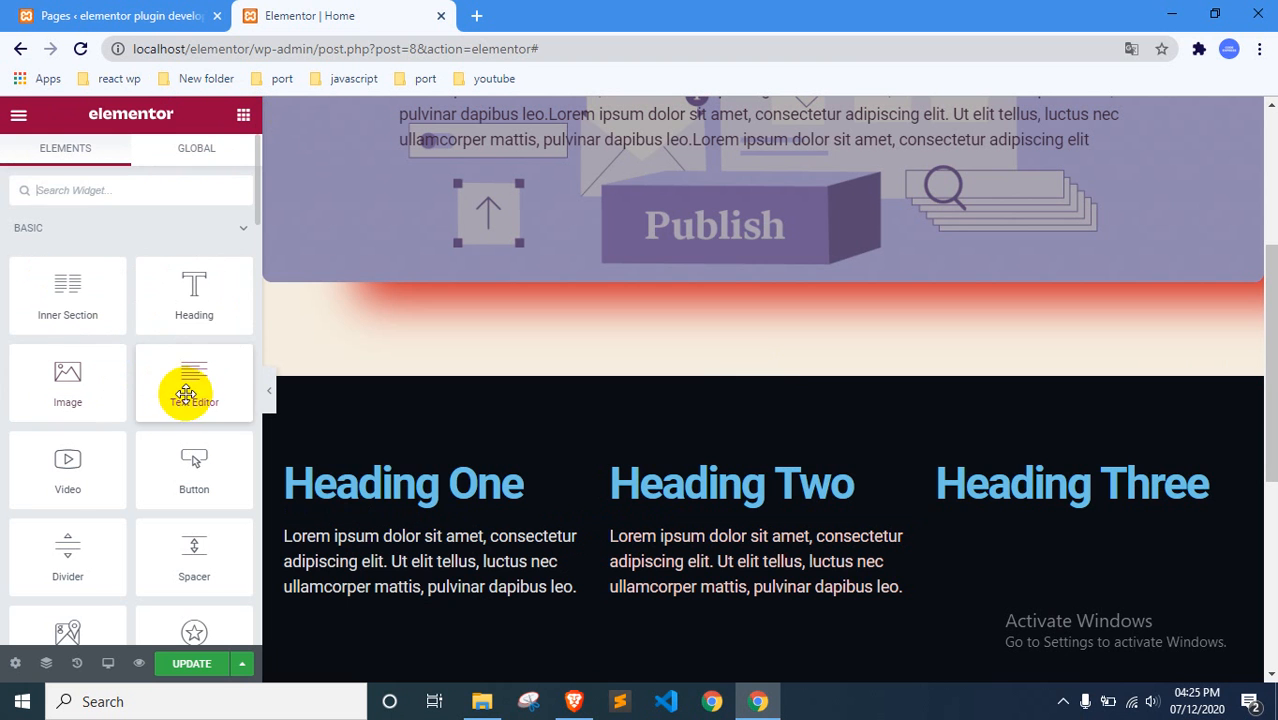
{"action": "mouse_move", "coordinate": [187, 398]}
{"action": "left_mouse_down"}
{"action": "mouse_move", "coordinate": [399, 586]}
{"action": "mouse_move", "coordinate": [414, 500]}
{"action": "mouse_move", "coordinate": [190, 392]}
{"action": "left_mouse_up"}
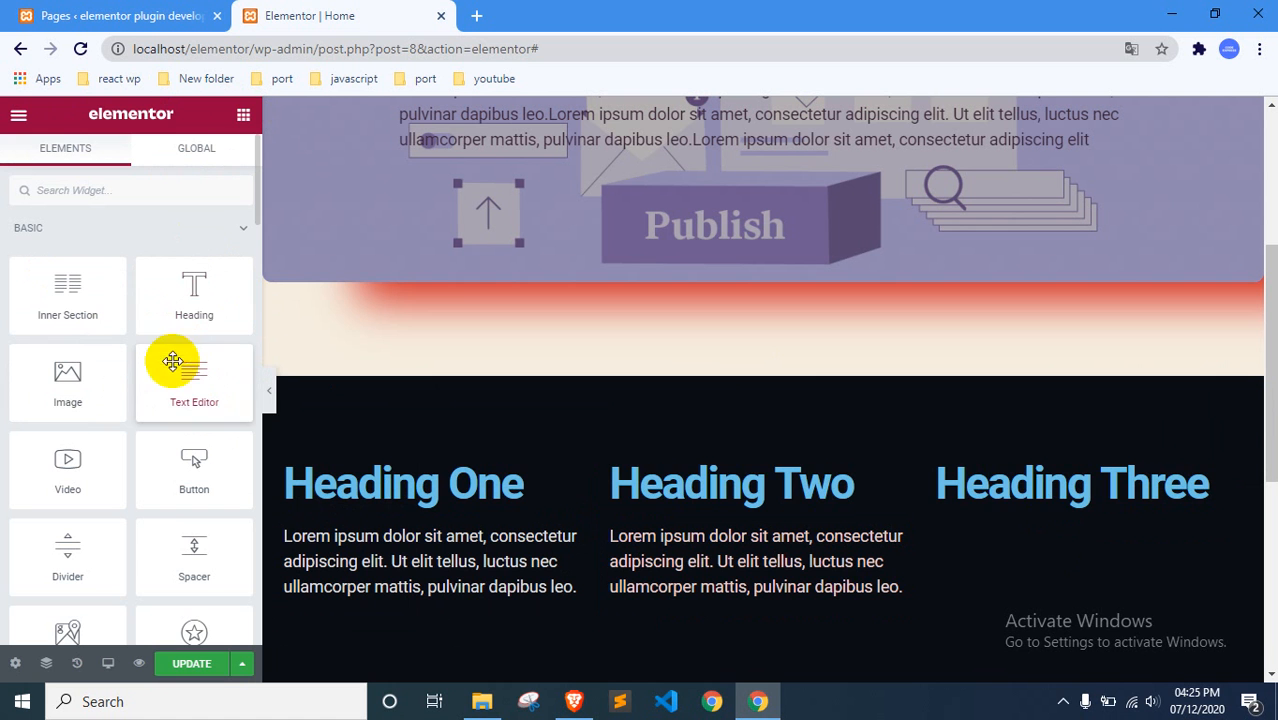
{"action": "left_click_drag", "start_coordinate": [177, 362], "coordinate": [1066, 525]}
Set the text color of the third column's paragraph to a pale pink and update the page.
{"action": "triple_click", "coordinate": [1027, 540]}
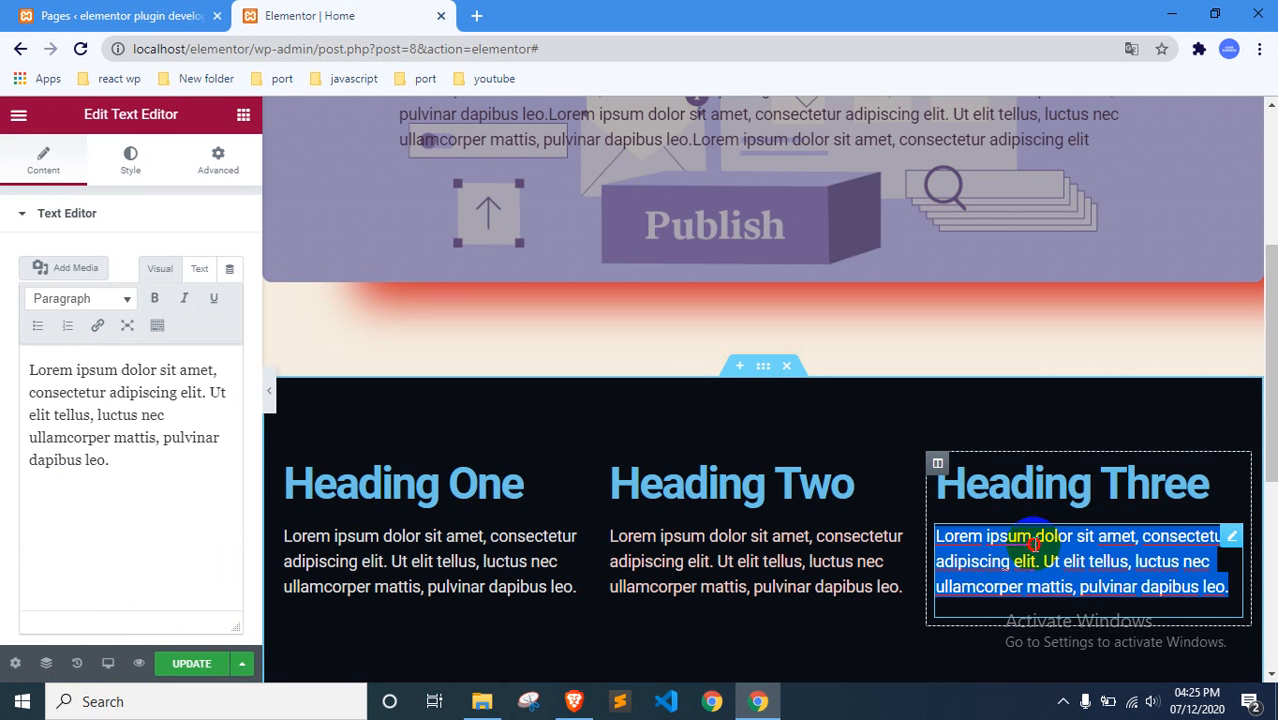
{"action": "left_click", "coordinate": [170, 168]}
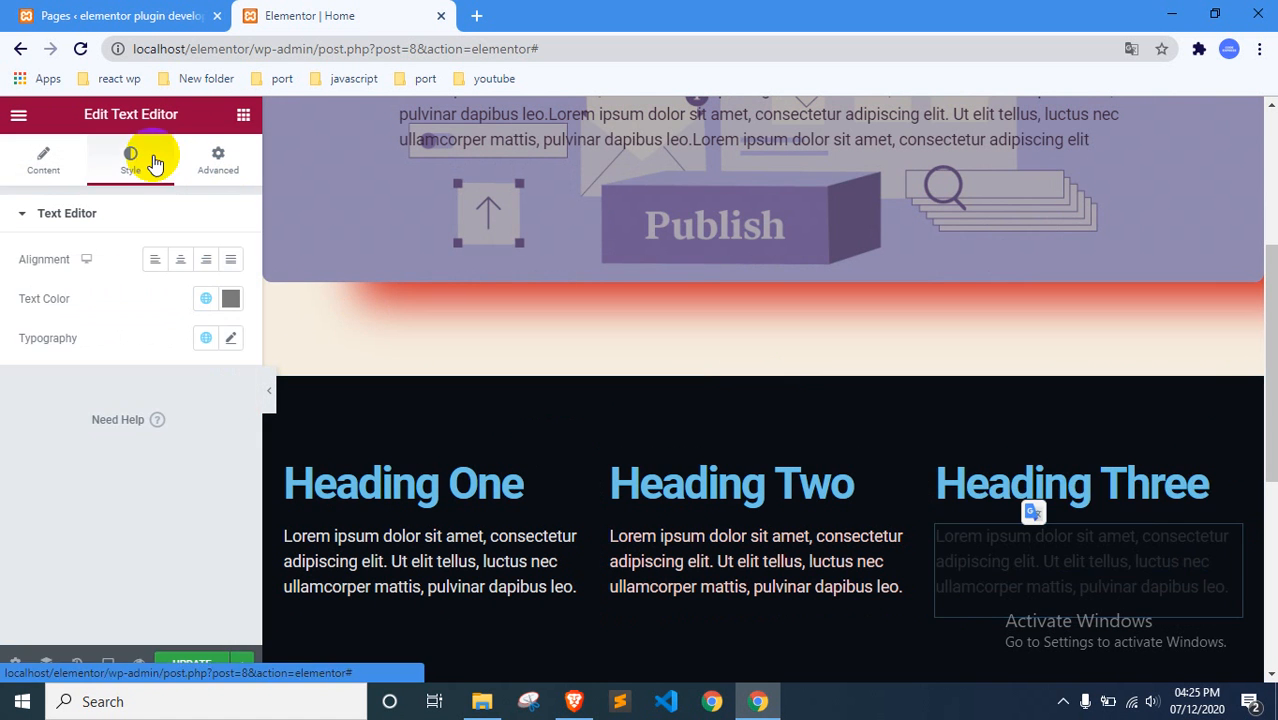
{"action": "left_click", "coordinate": [226, 298]}
{"action": "left_click", "coordinate": [157, 407]}
{"action": "left_click", "coordinate": [63, 374]}
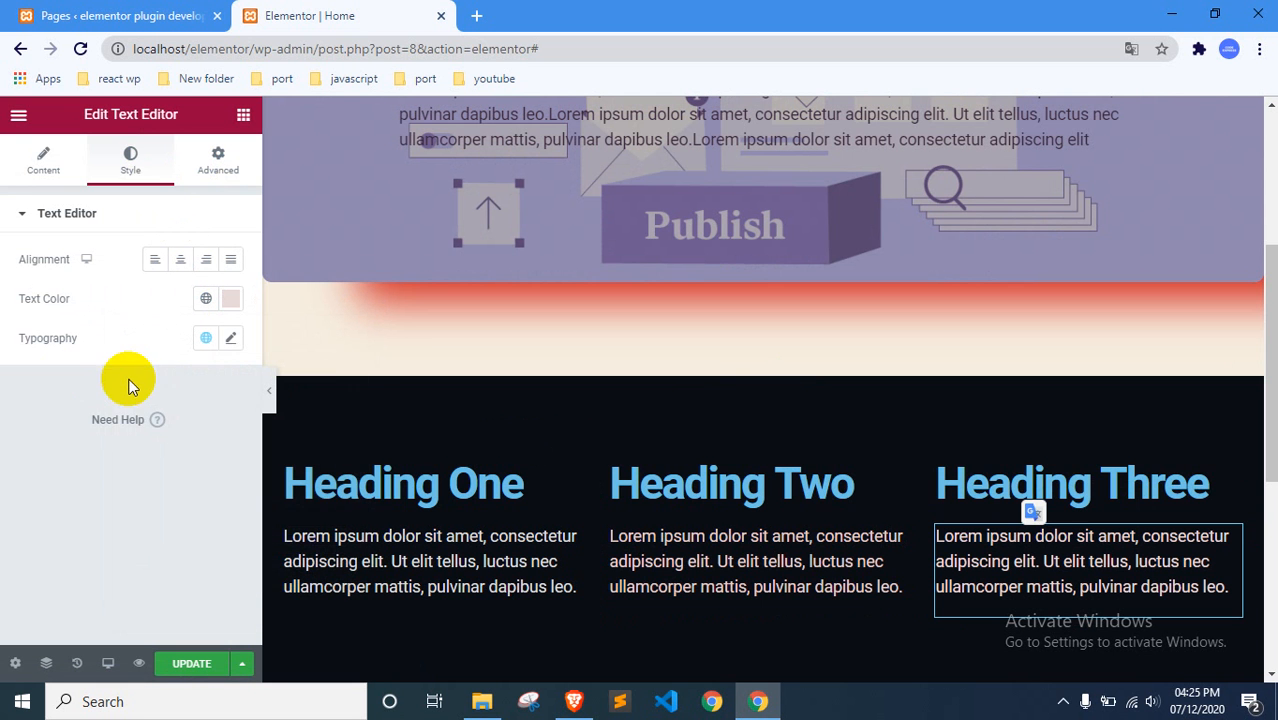
{"action": "left_click", "coordinate": [186, 663]}
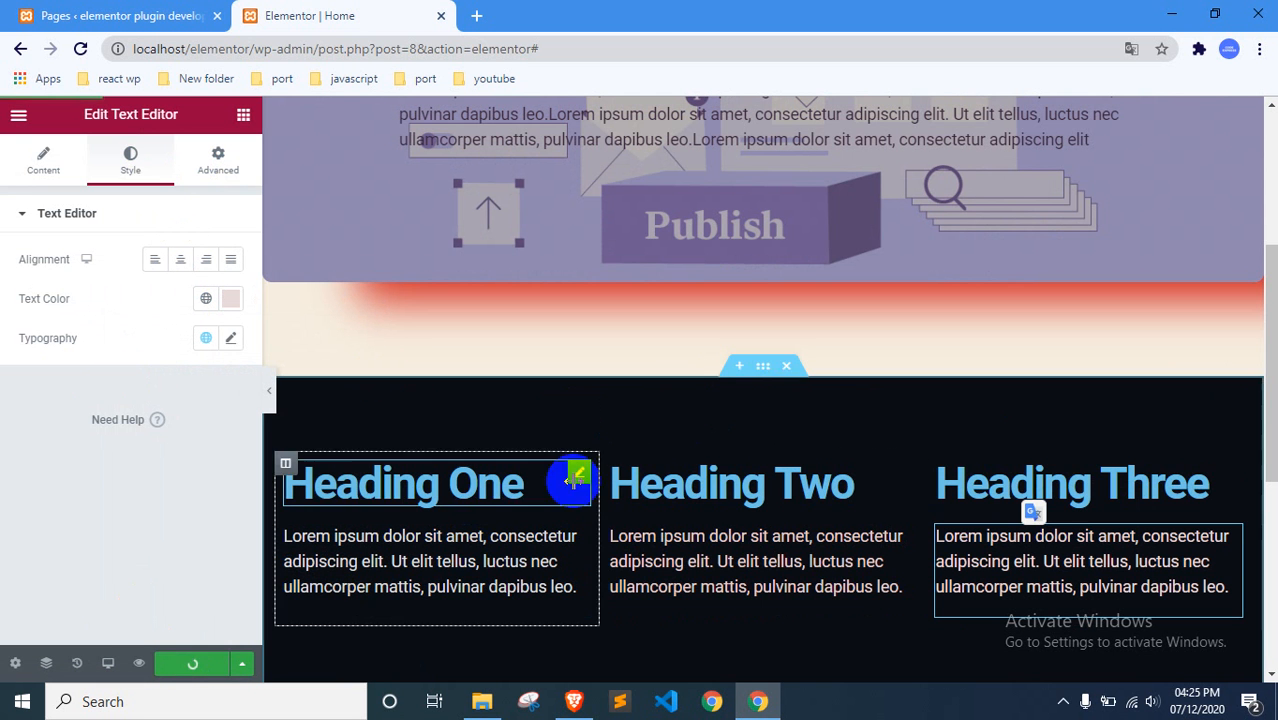
Open the published Home page from the WordPress page list in a new tab and view its three-column section.
{"action": "left_click", "coordinate": [88, 14]}
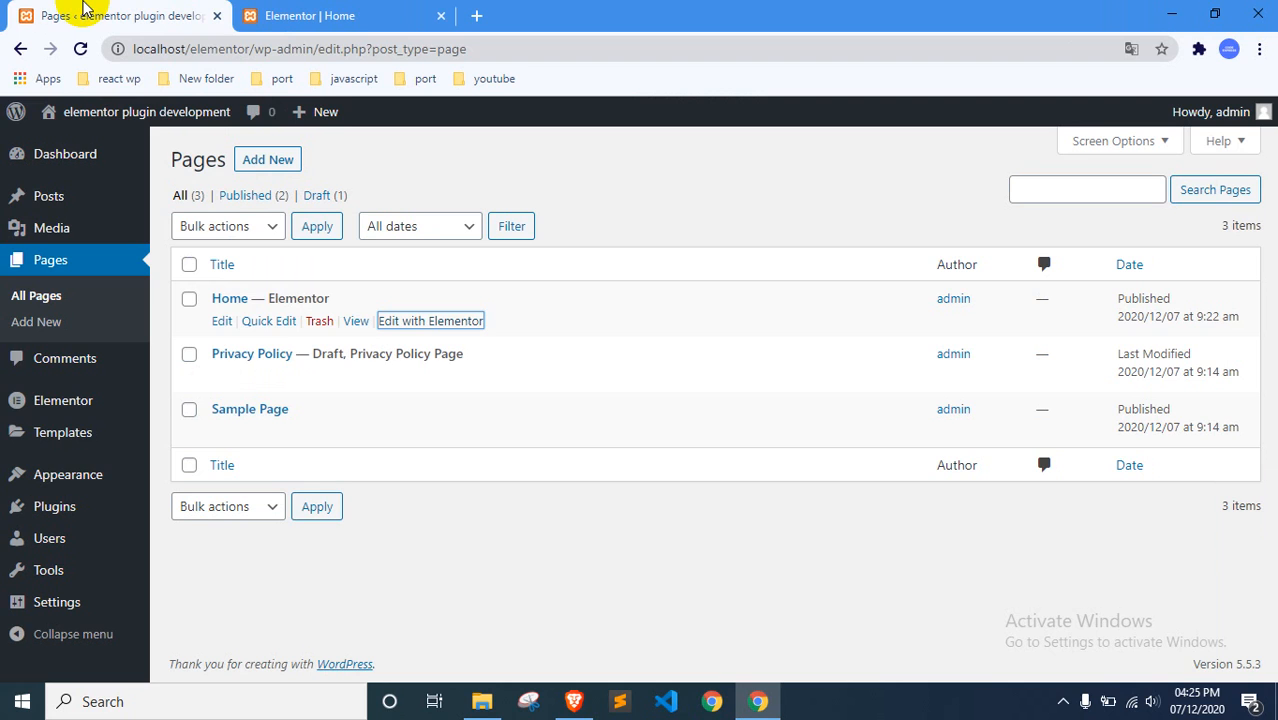
{"action": "middle_click", "coordinate": [357, 321]}
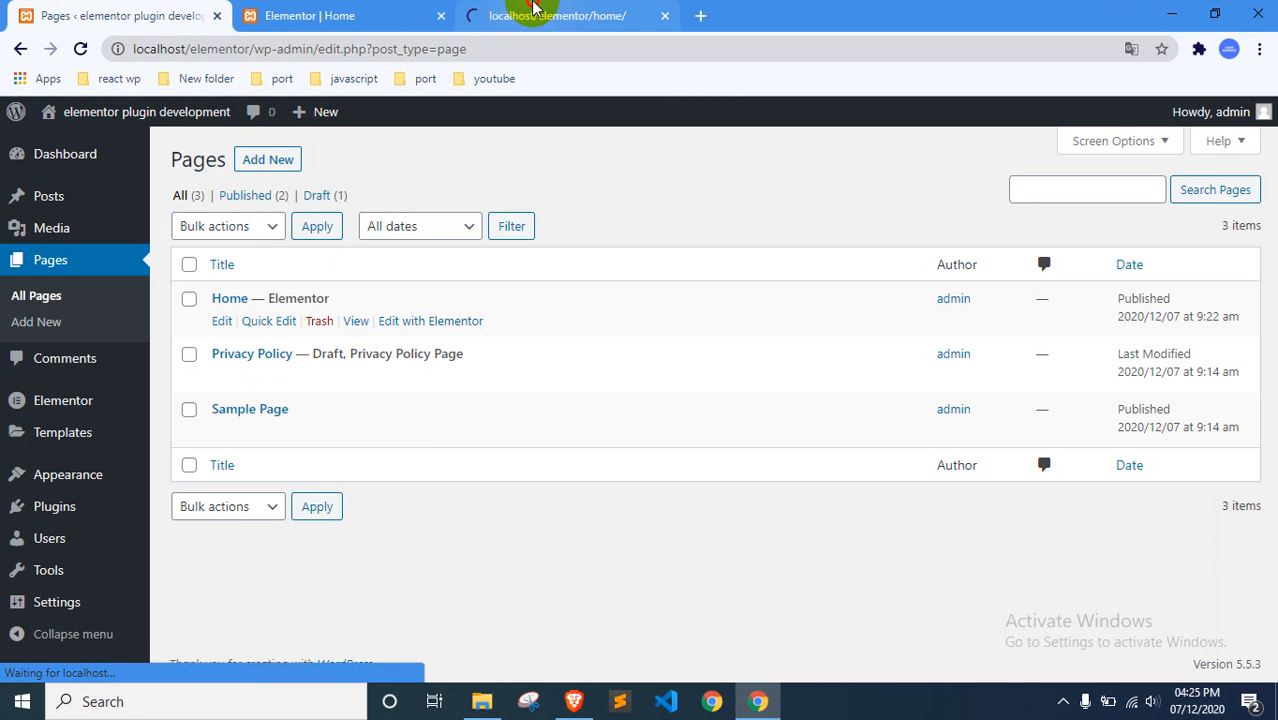
{"action": "left_click", "coordinate": [522, 14]}
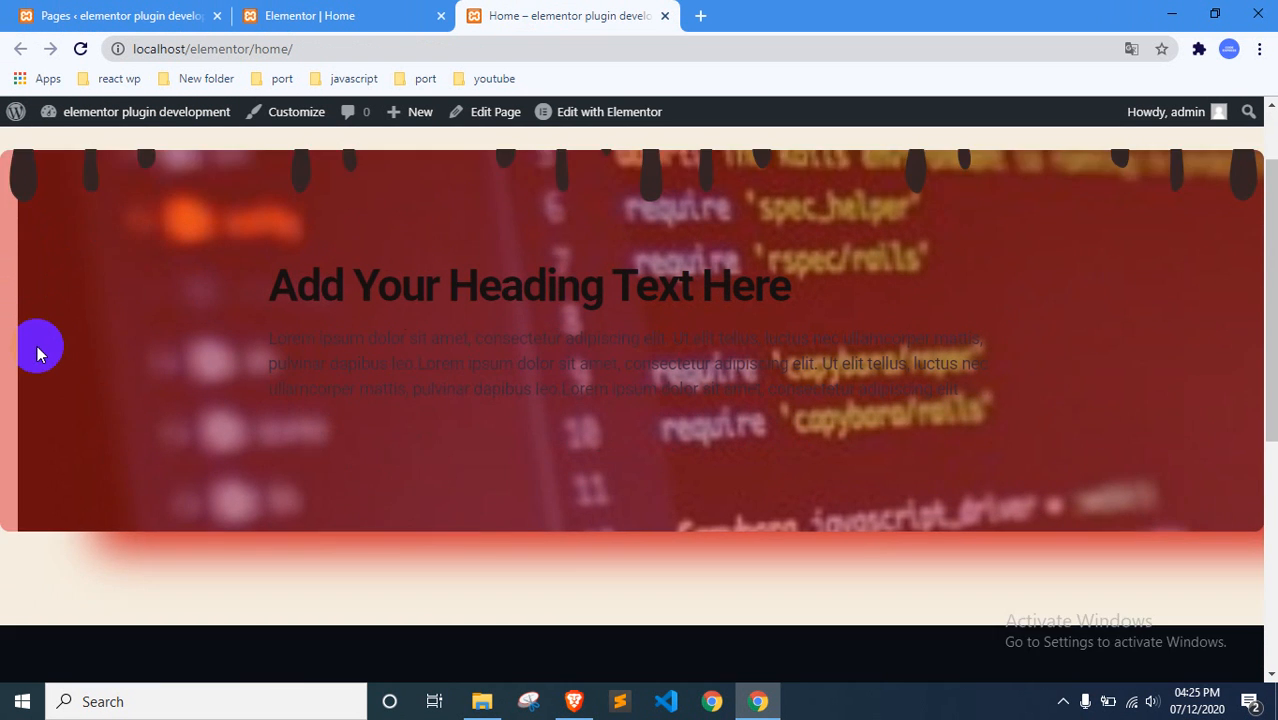
{"action": "scroll", "coordinate": [361, 337], "scroll_direction": "down", "scroll_amount": 1}
{"action": "scroll", "coordinate": [301, 302], "scroll_direction": "up", "scroll_amount": 1}
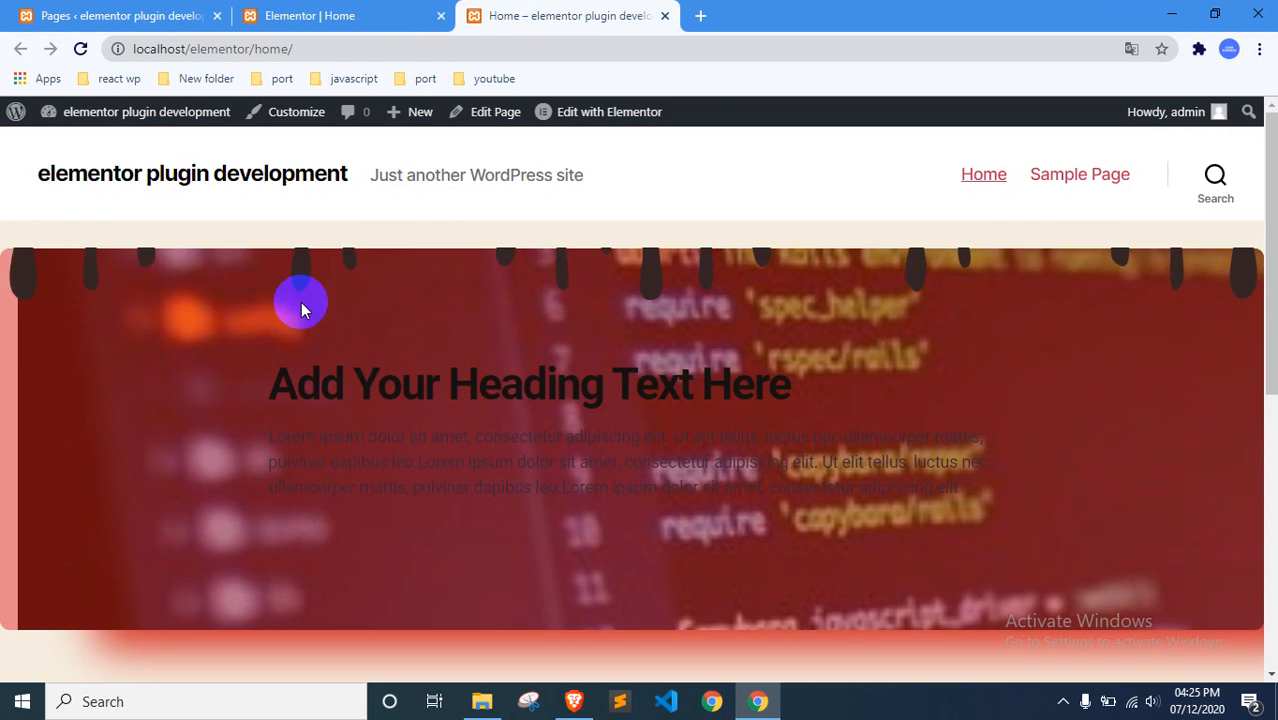
{"action": "scroll", "coordinate": [233, 368], "scroll_direction": "down", "scroll_amount": 5}
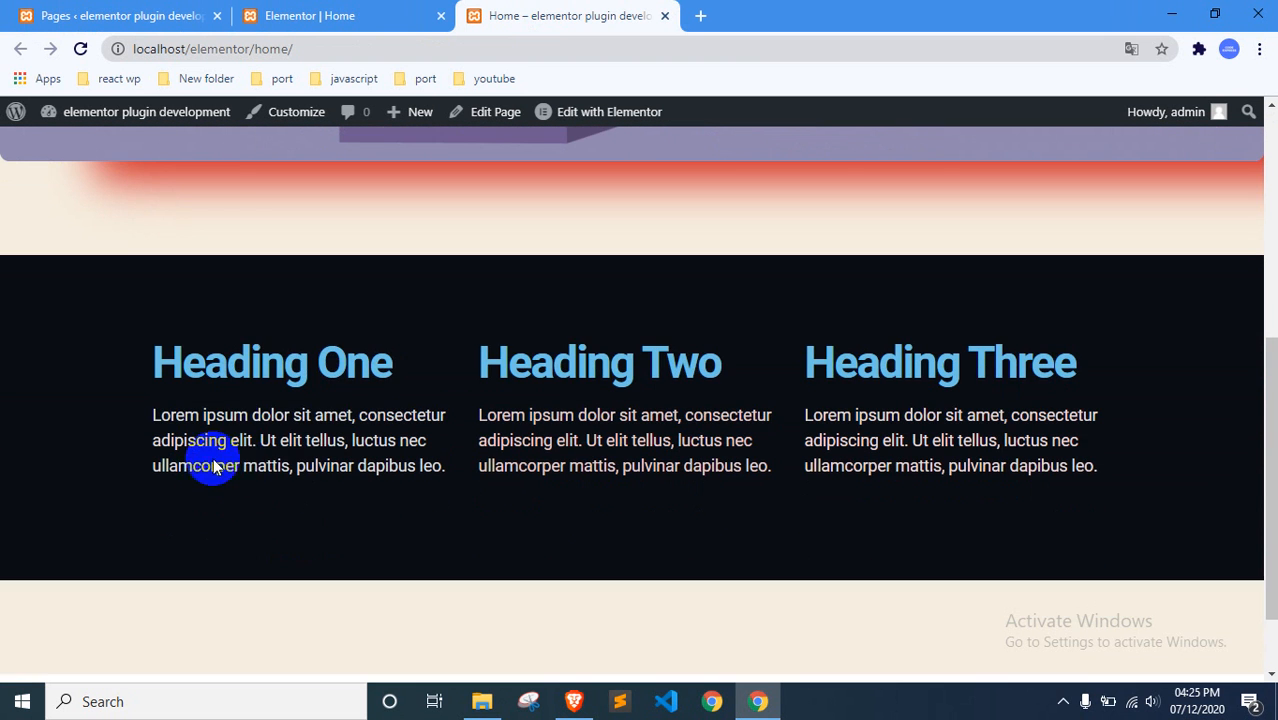
Check the three headings and the paragraph below each one in the dark section of the published page.
{"action": "left_click_drag", "start_coordinate": [205, 365], "coordinate": [378, 362]}
{"action": "left_click_drag", "start_coordinate": [508, 362], "coordinate": [668, 368]}
{"action": "left_click_drag", "start_coordinate": [836, 334], "coordinate": [1093, 386]}
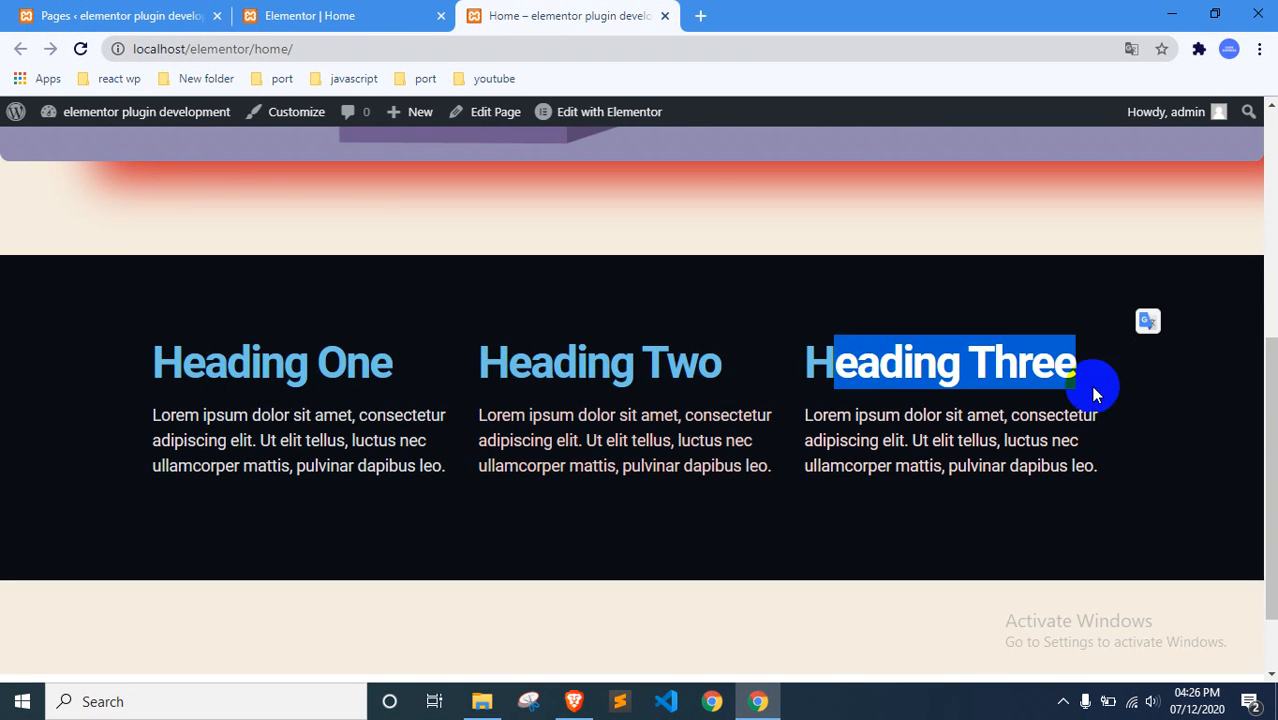
{"action": "left_click_drag", "start_coordinate": [339, 415], "coordinate": [348, 447]}
{"action": "left_click_drag", "start_coordinate": [579, 415], "coordinate": [613, 478]}
{"action": "left_click_drag", "start_coordinate": [852, 415], "coordinate": [902, 471]}
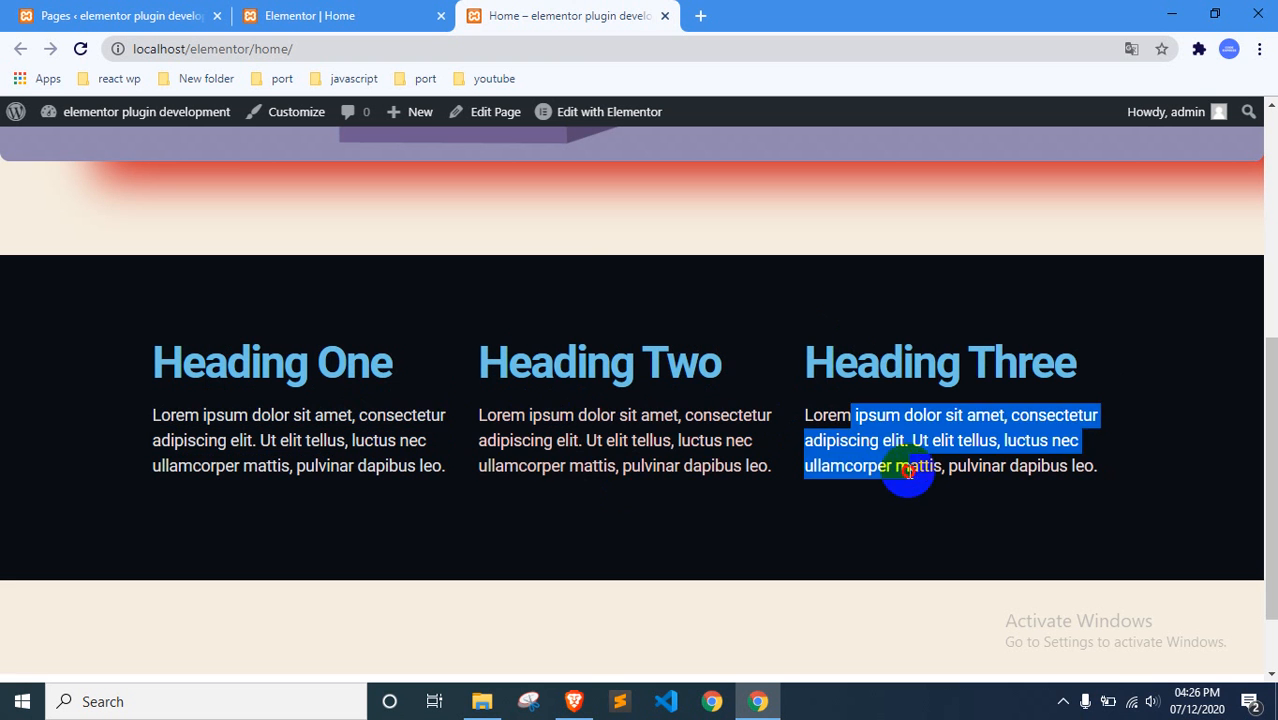
{"action": "left_click", "coordinate": [572, 265]}
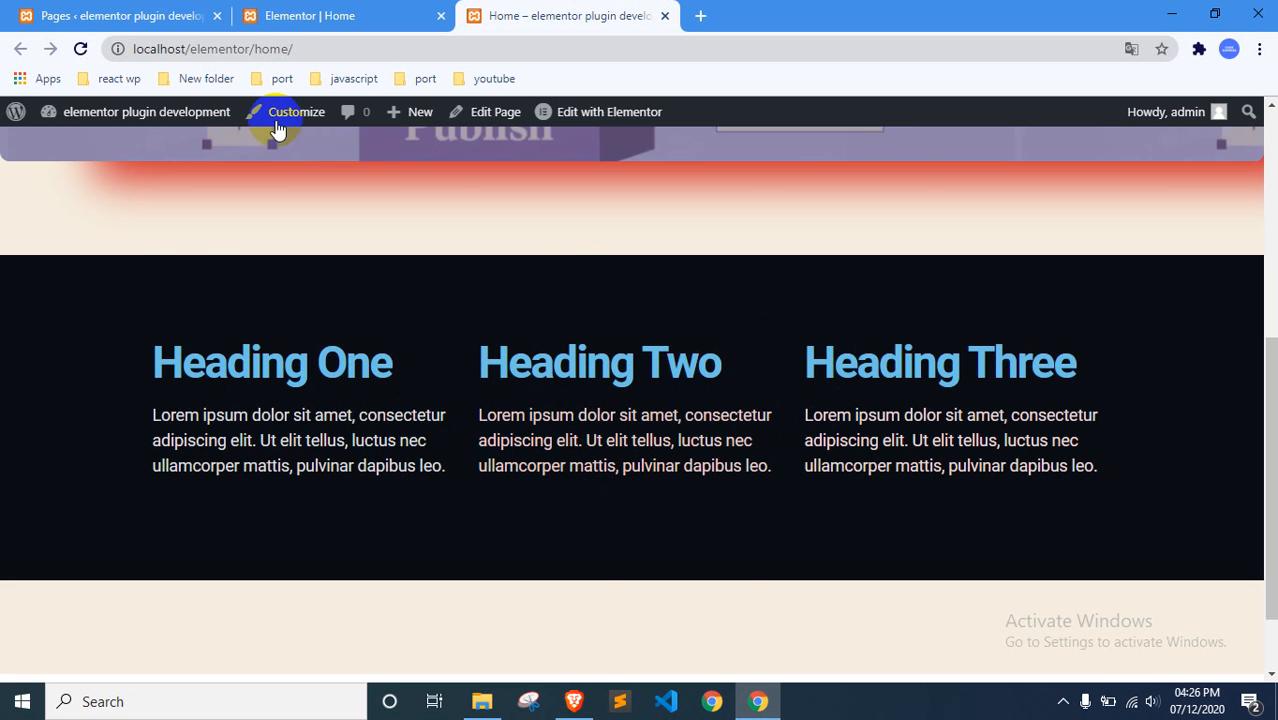
Return to the Elementor editor and set the third column paragraph's entrance animation to Fade In.
{"action": "left_click", "coordinate": [300, 17]}
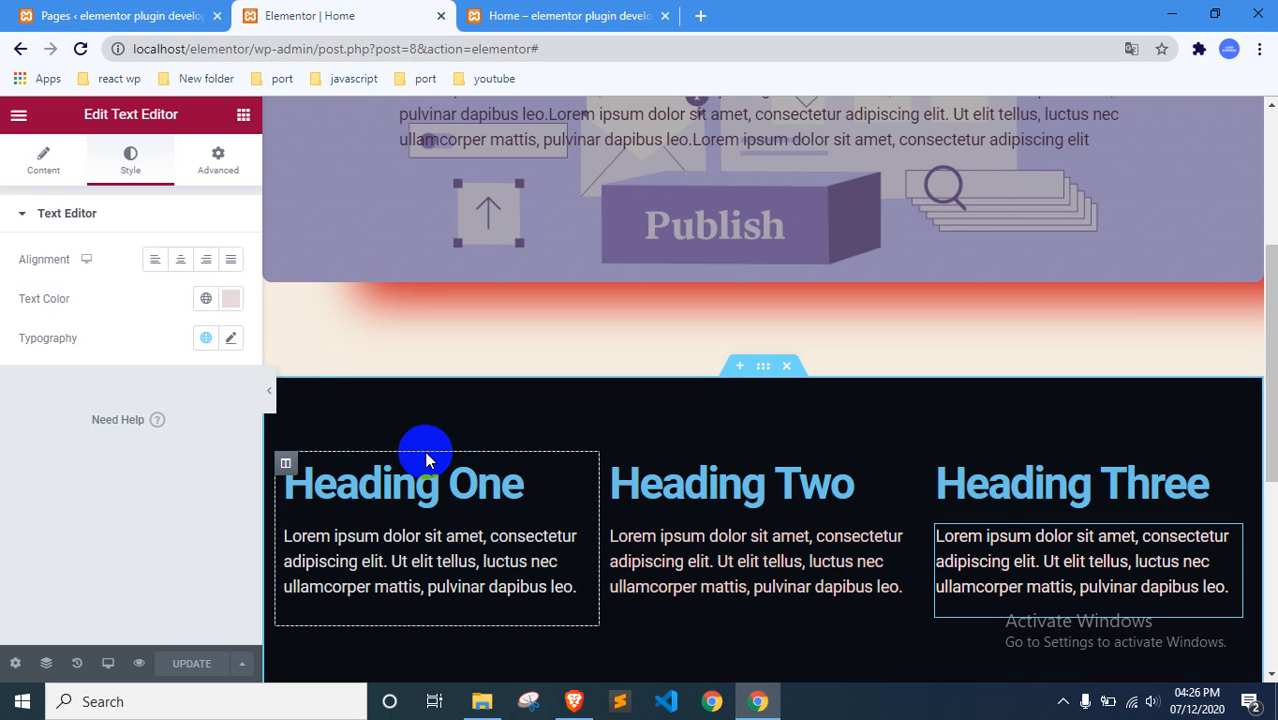
{"action": "left_click", "coordinate": [218, 160]}
{"action": "scroll", "coordinate": [100, 480], "scroll_direction": "down", "scroll_amount": 1}
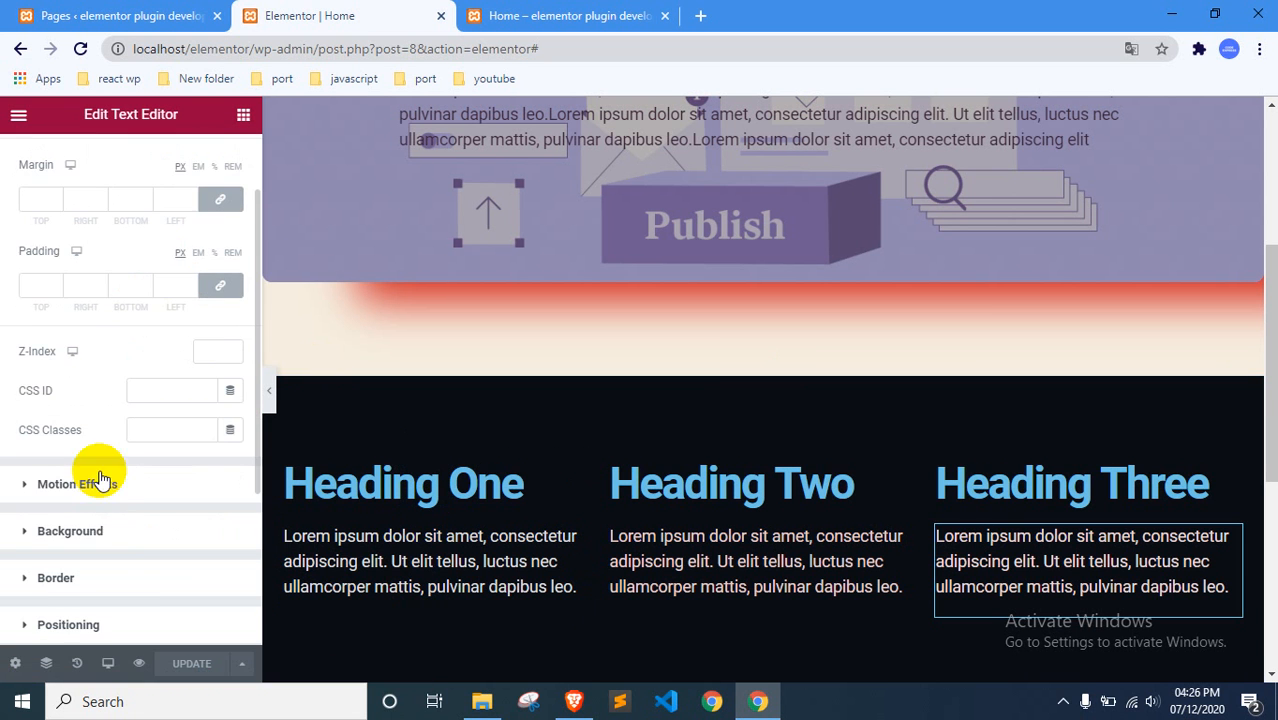
{"action": "left_click", "coordinate": [115, 489]}
{"action": "left_click", "coordinate": [110, 340]}
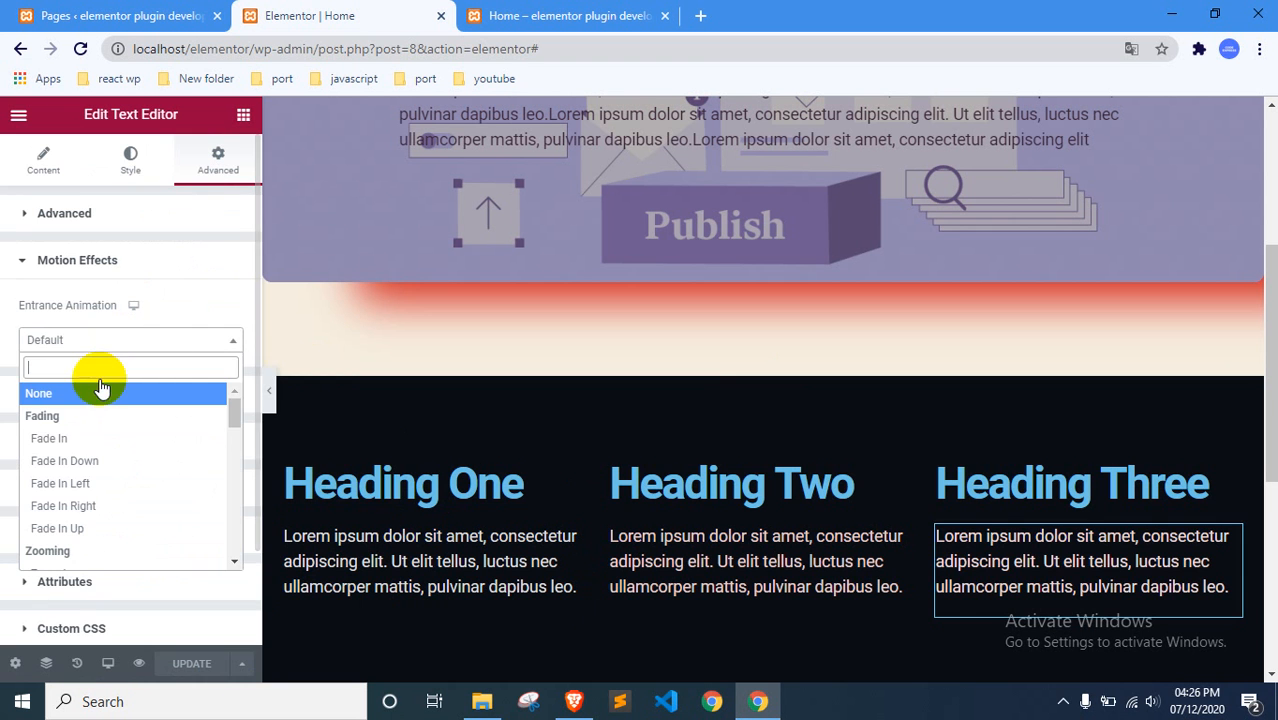
{"action": "left_click", "coordinate": [86, 440]}
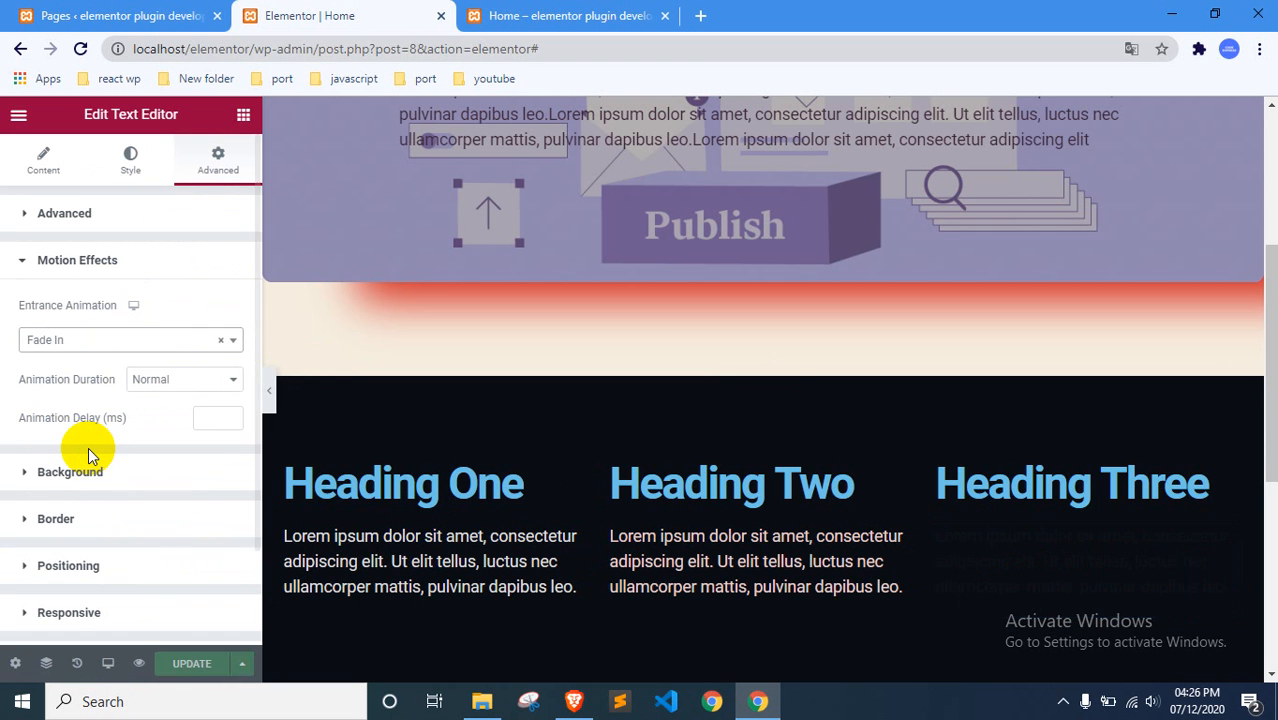
Try the Fade In entrance animation on "Heading One" and set it to Fade In Left.
{"action": "left_click", "coordinate": [429, 508]}
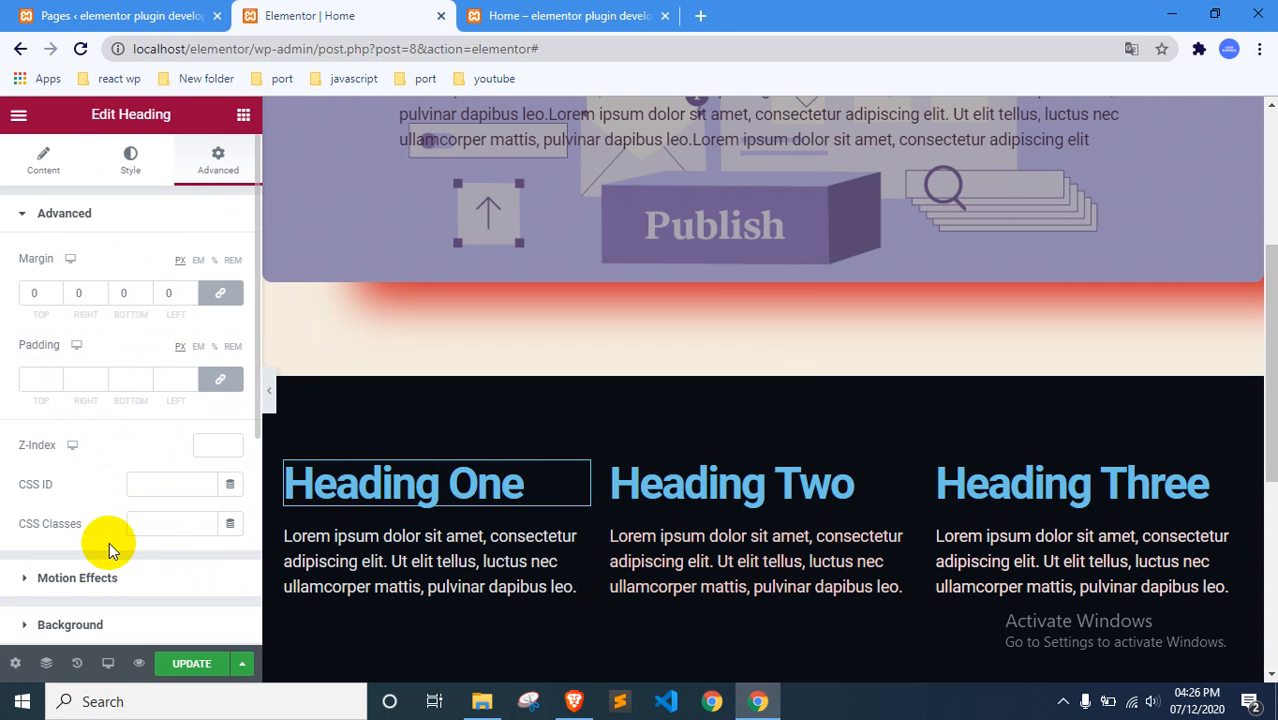
{"action": "left_click", "coordinate": [105, 578]}
{"action": "left_click", "coordinate": [120, 478]}
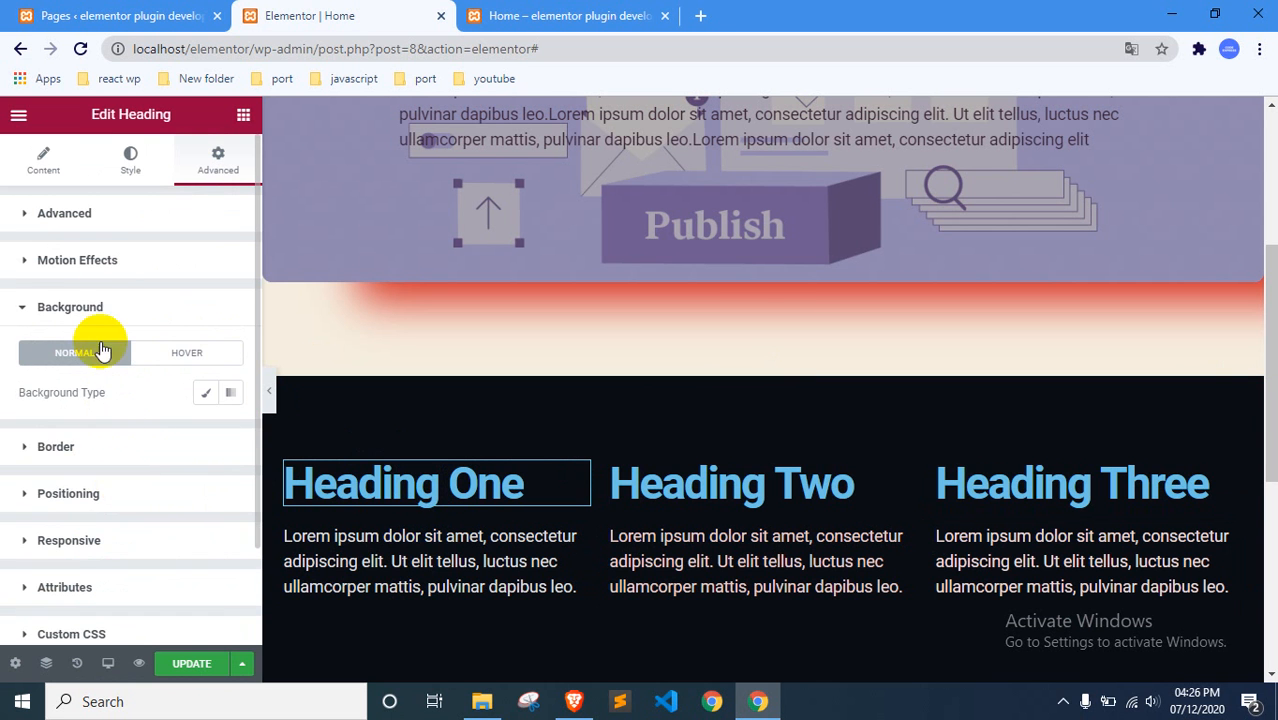
{"action": "left_click", "coordinate": [108, 259]}
{"action": "left_click", "coordinate": [171, 375]}
{"action": "left_click", "coordinate": [122, 345]}
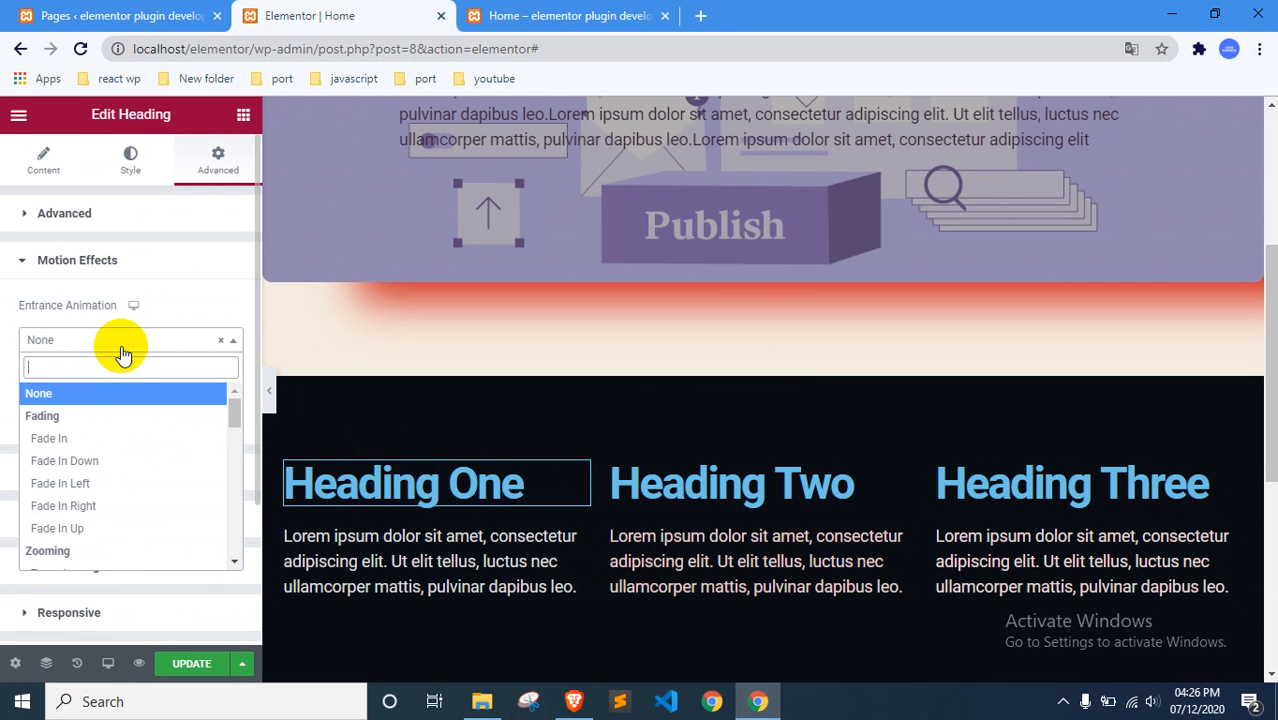
{"action": "left_click", "coordinate": [72, 447]}
{"action": "left_click", "coordinate": [88, 340]}
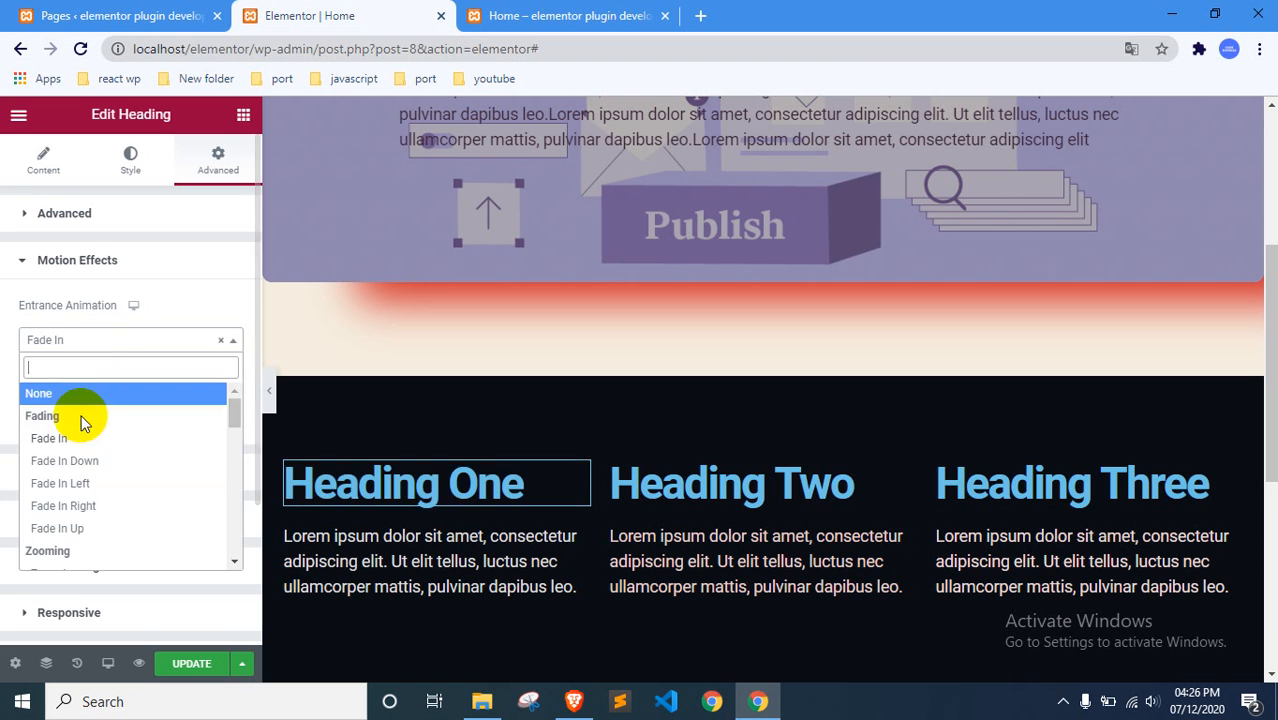
{"action": "left_click", "coordinate": [80, 482]}
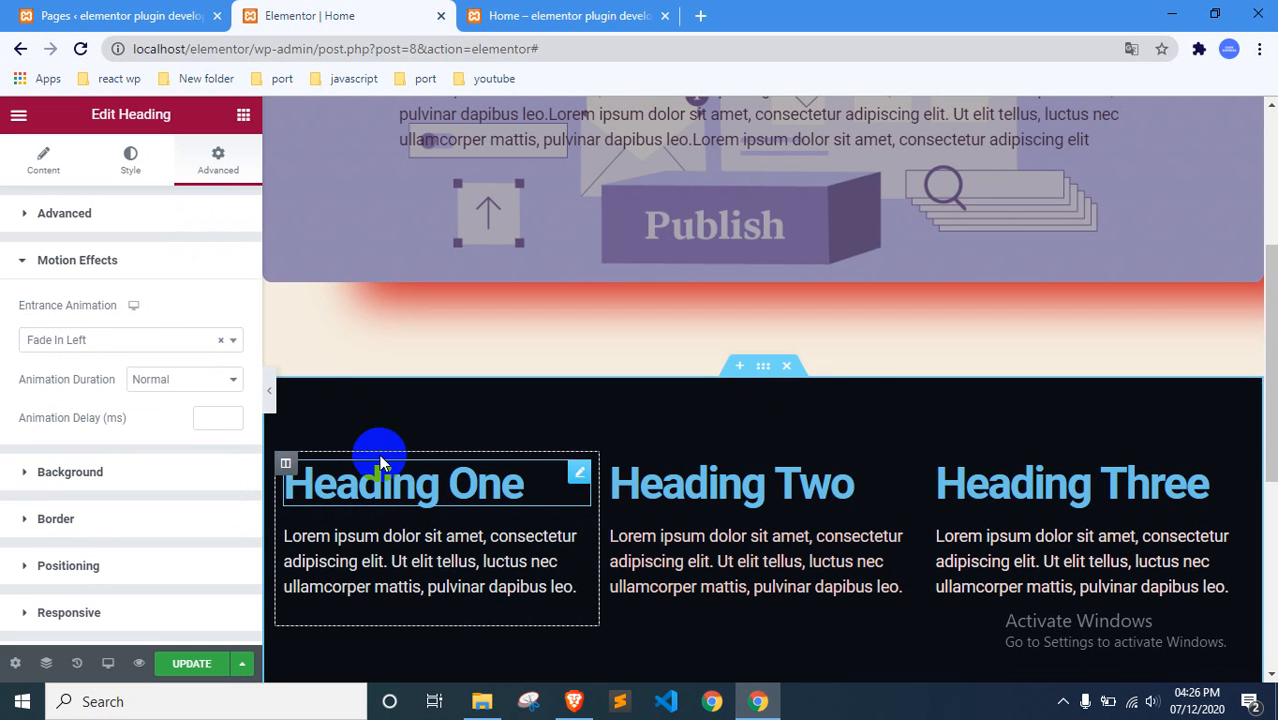
Open the settings of the column holding "Heading One" and set its entrance animation to Fade In Down.
{"action": "right_click", "coordinate": [563, 476]}
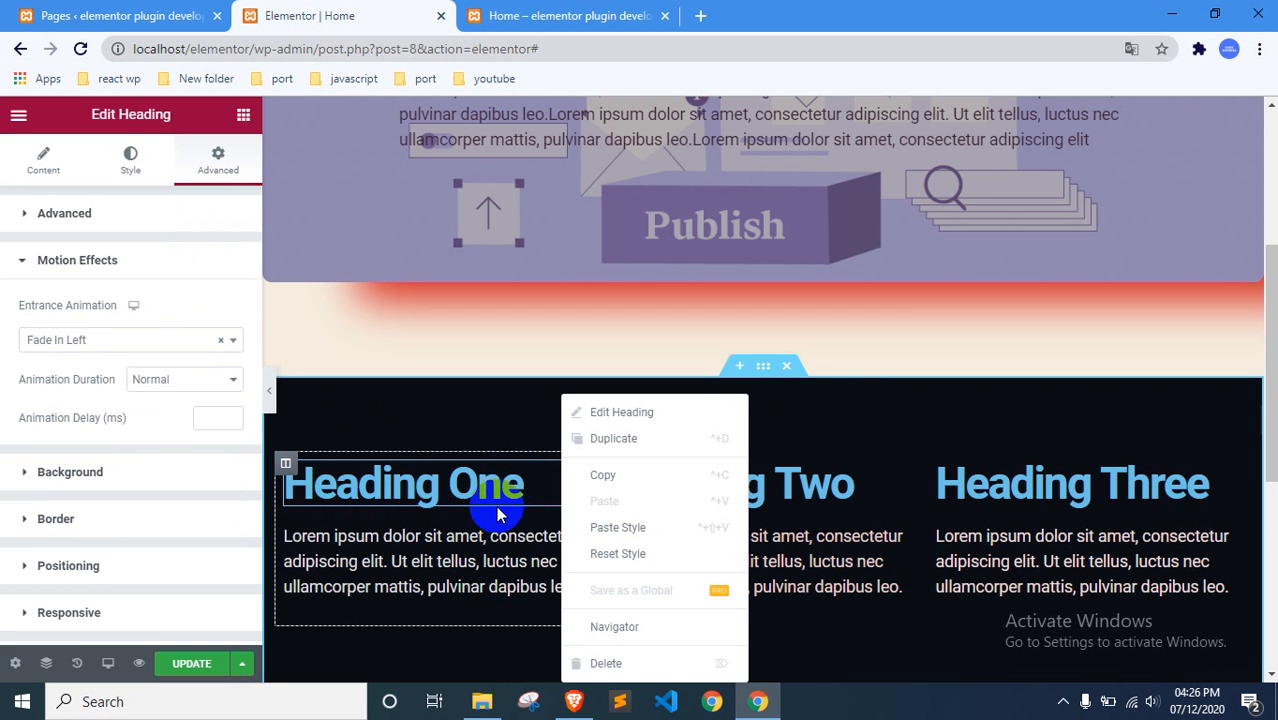
{"action": "right_click", "coordinate": [430, 622]}
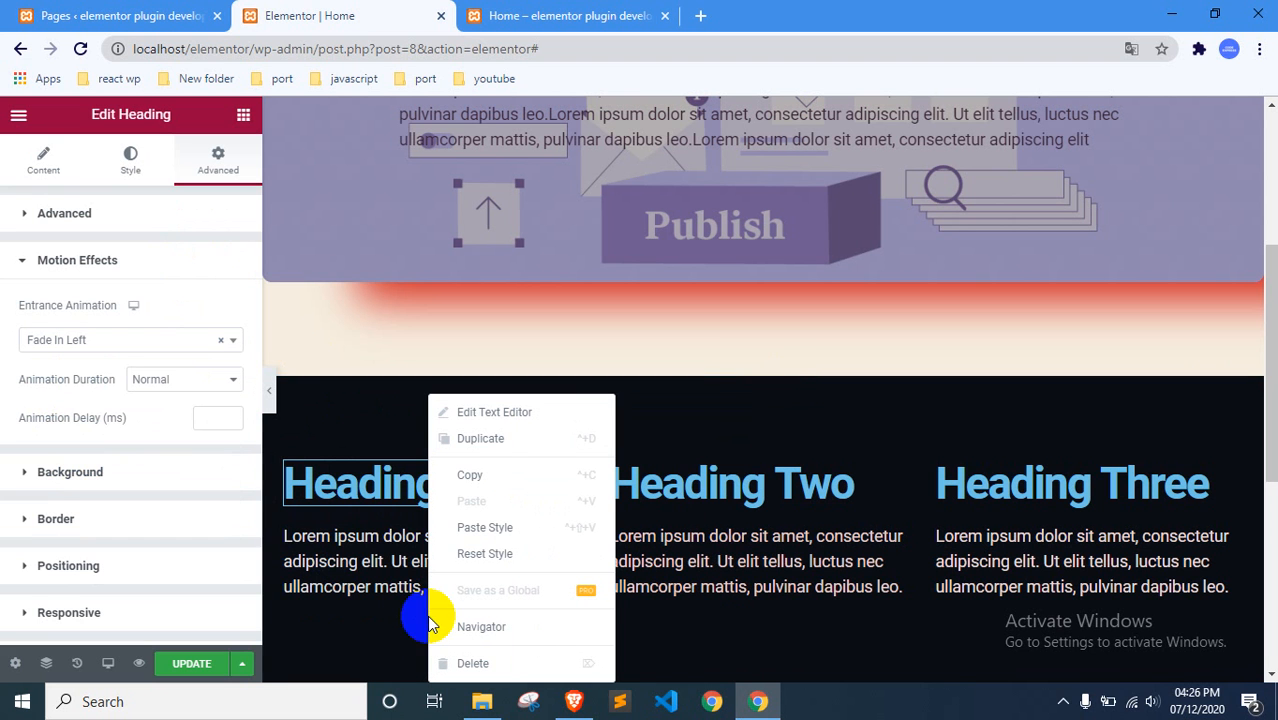
{"action": "right_click", "coordinate": [348, 519]}
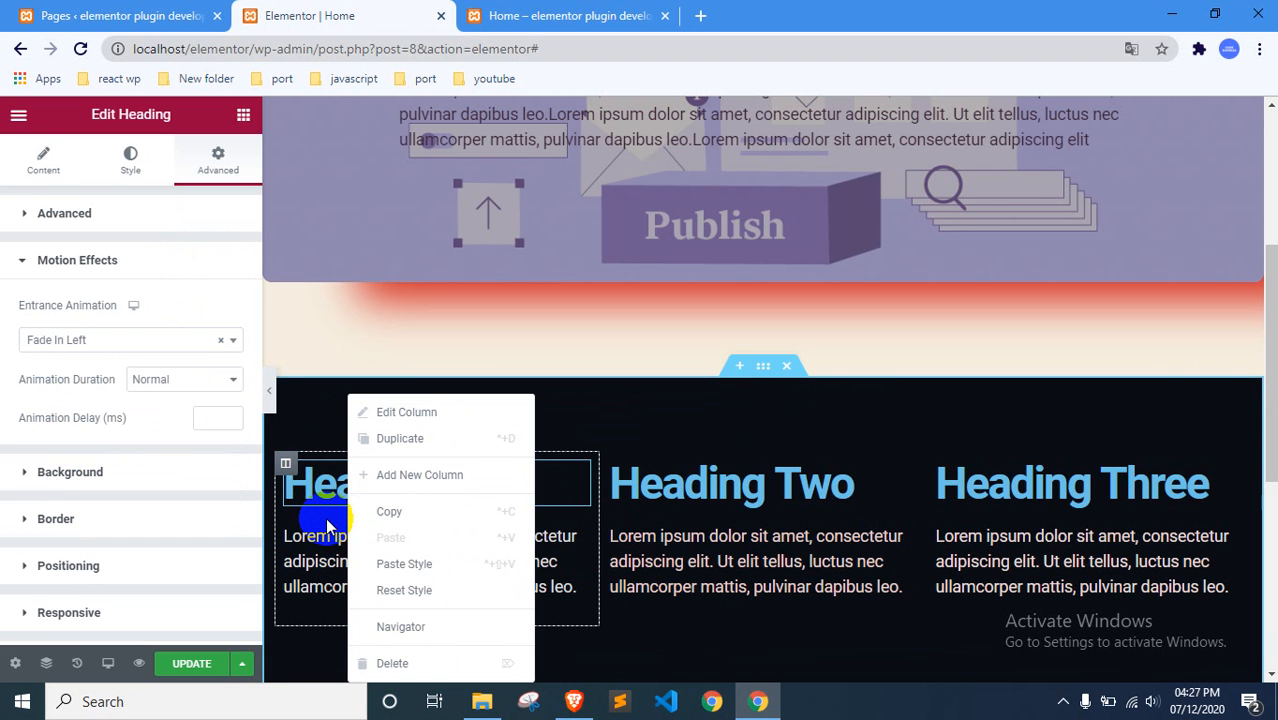
{"action": "right_click", "coordinate": [325, 517]}
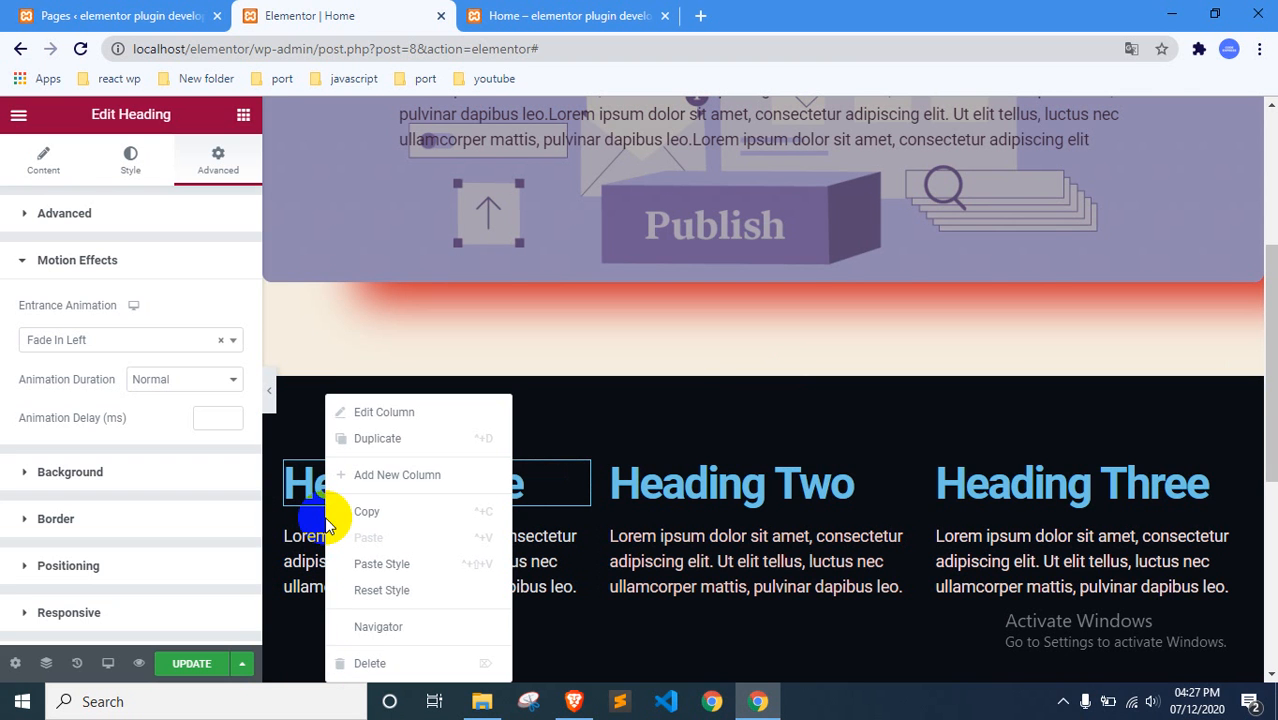
{"action": "left_click", "coordinate": [398, 413]}
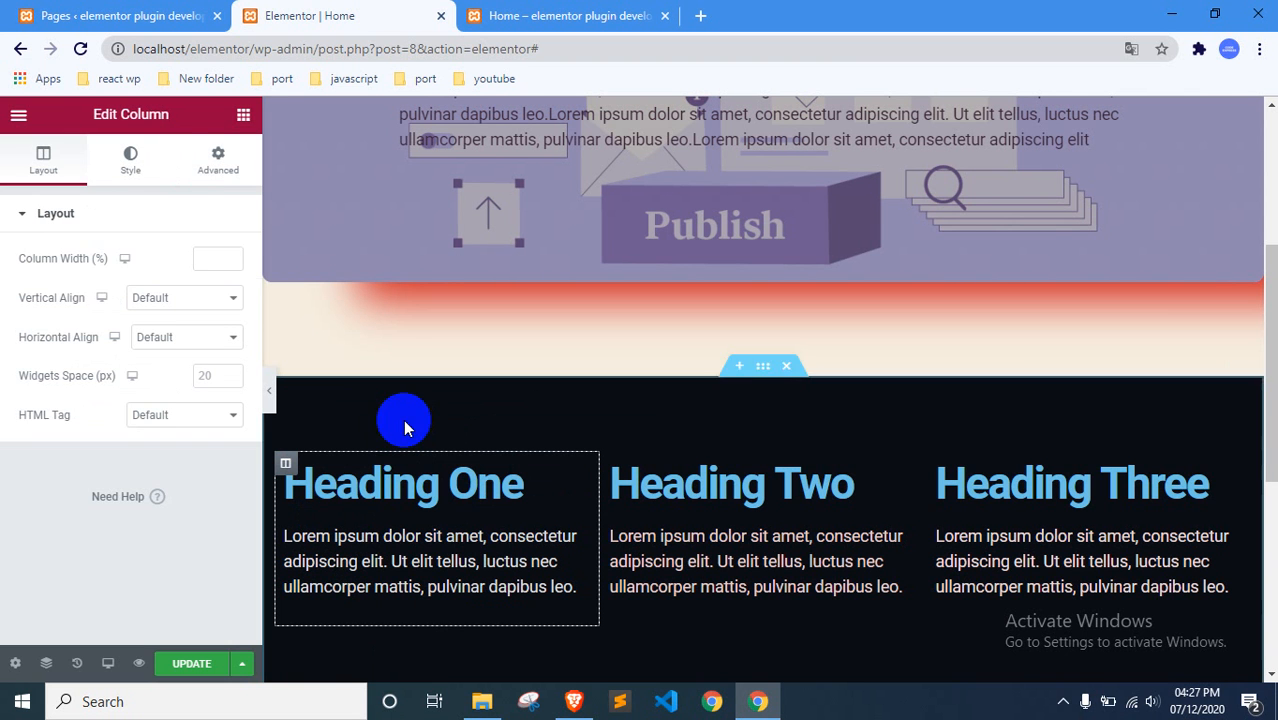
{"action": "left_click", "coordinate": [207, 160]}
{"action": "left_click", "coordinate": [100, 562]}
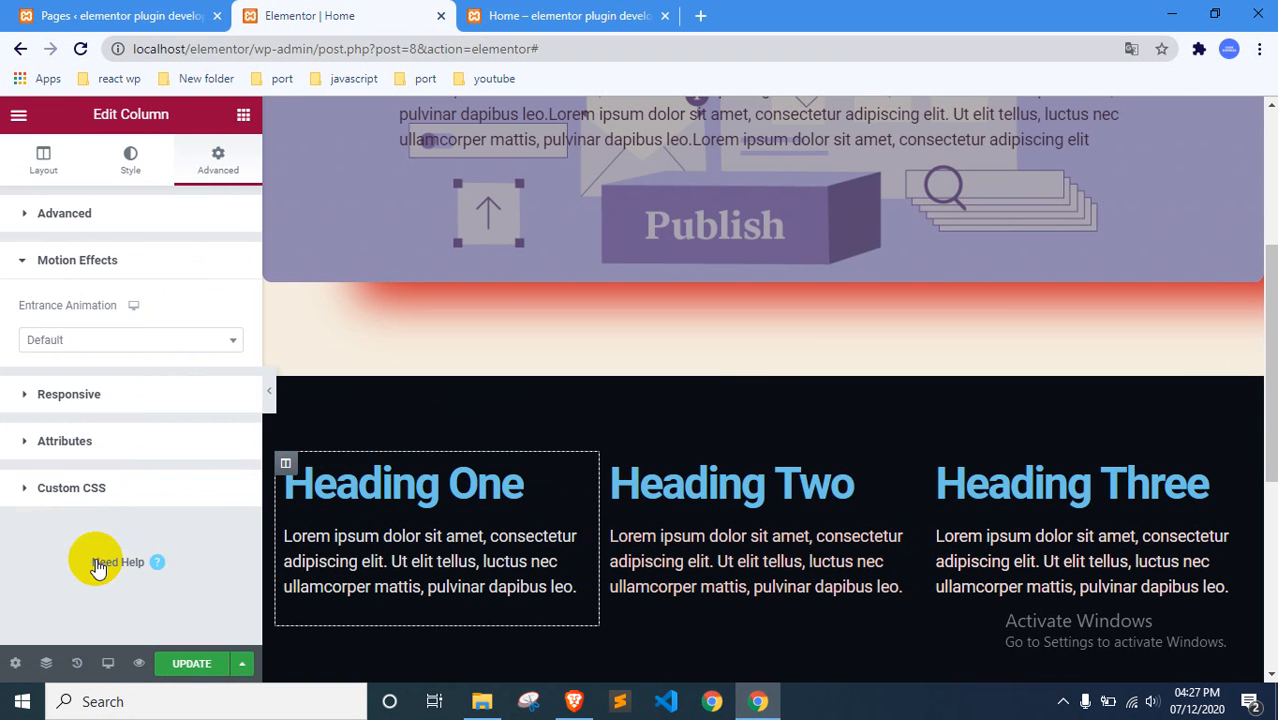
{"action": "left_click", "coordinate": [127, 350]}
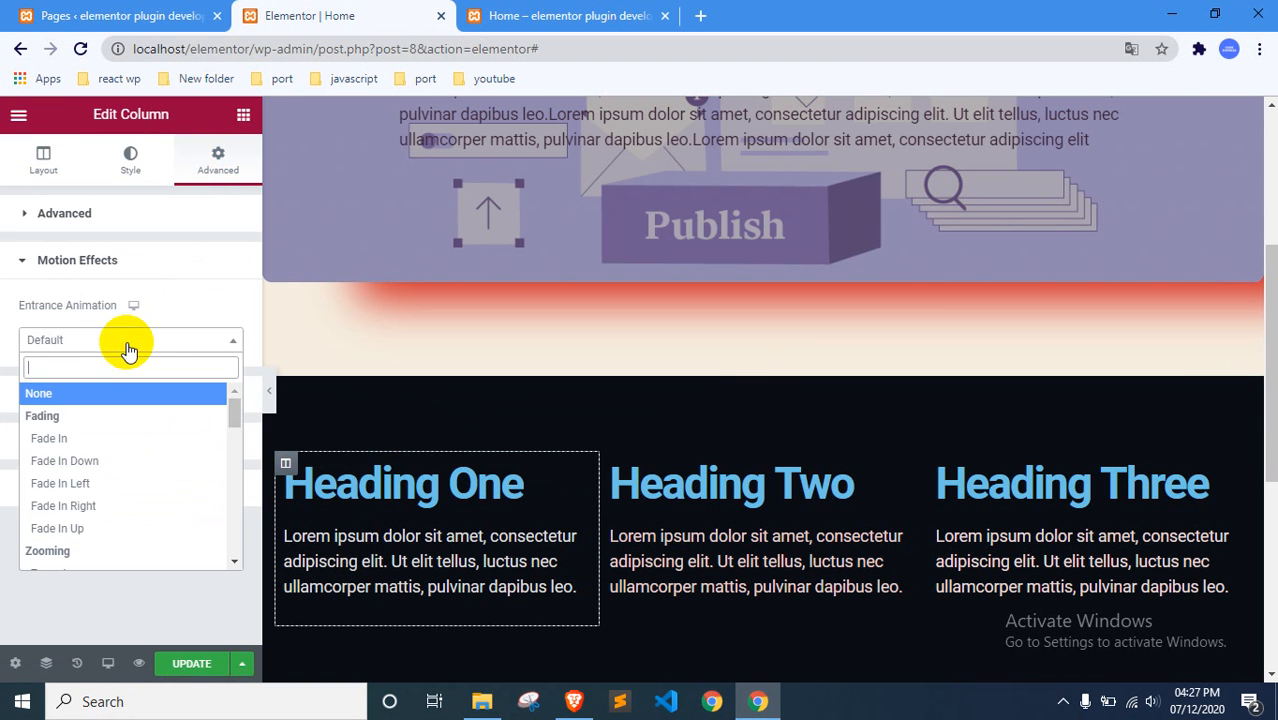
{"action": "left_click", "coordinate": [85, 462]}
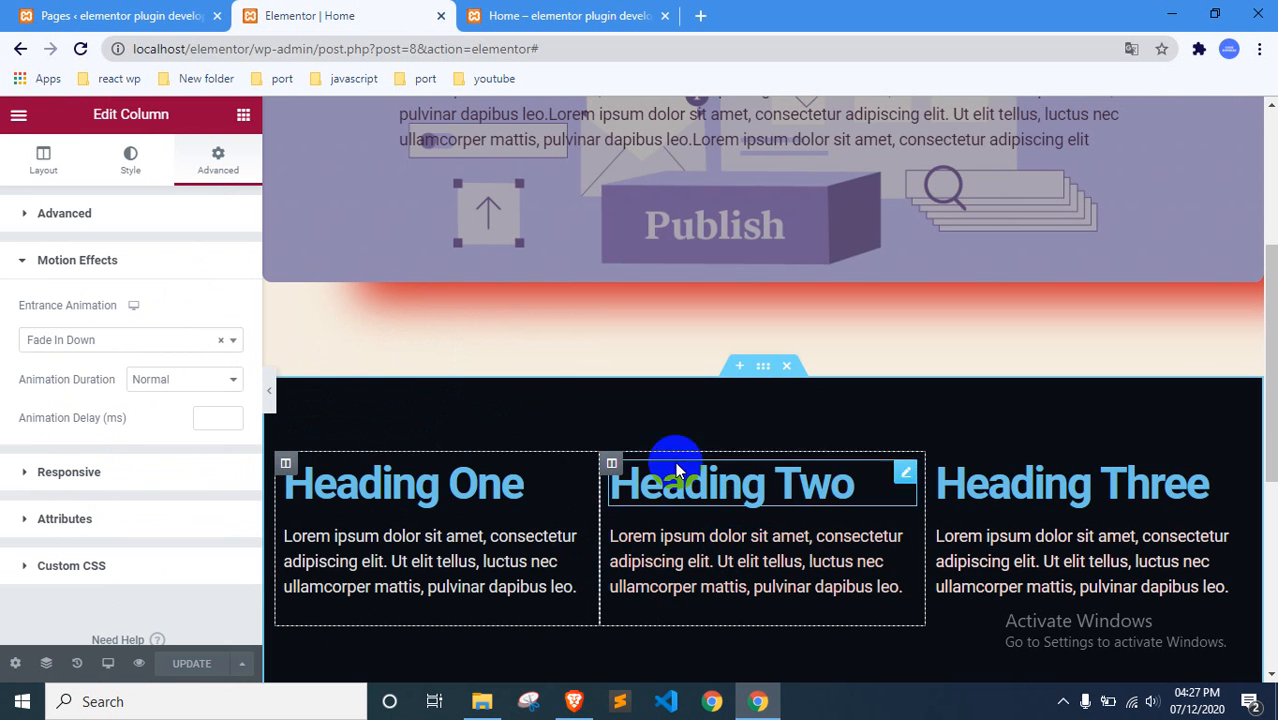
Open the motion effects of the "Heading Two" column and look through its entrance animation options.
{"action": "right_click", "coordinate": [698, 521]}
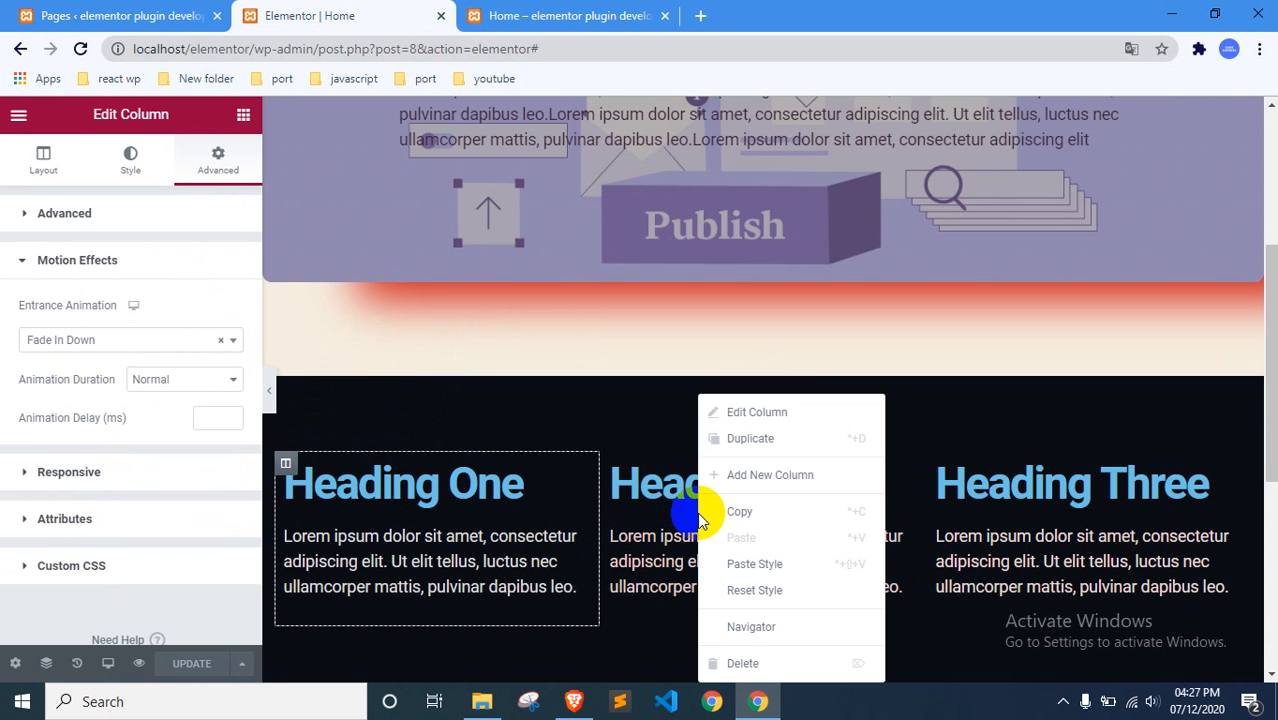
{"action": "left_click", "coordinate": [749, 418]}
{"action": "left_click", "coordinate": [218, 160]}
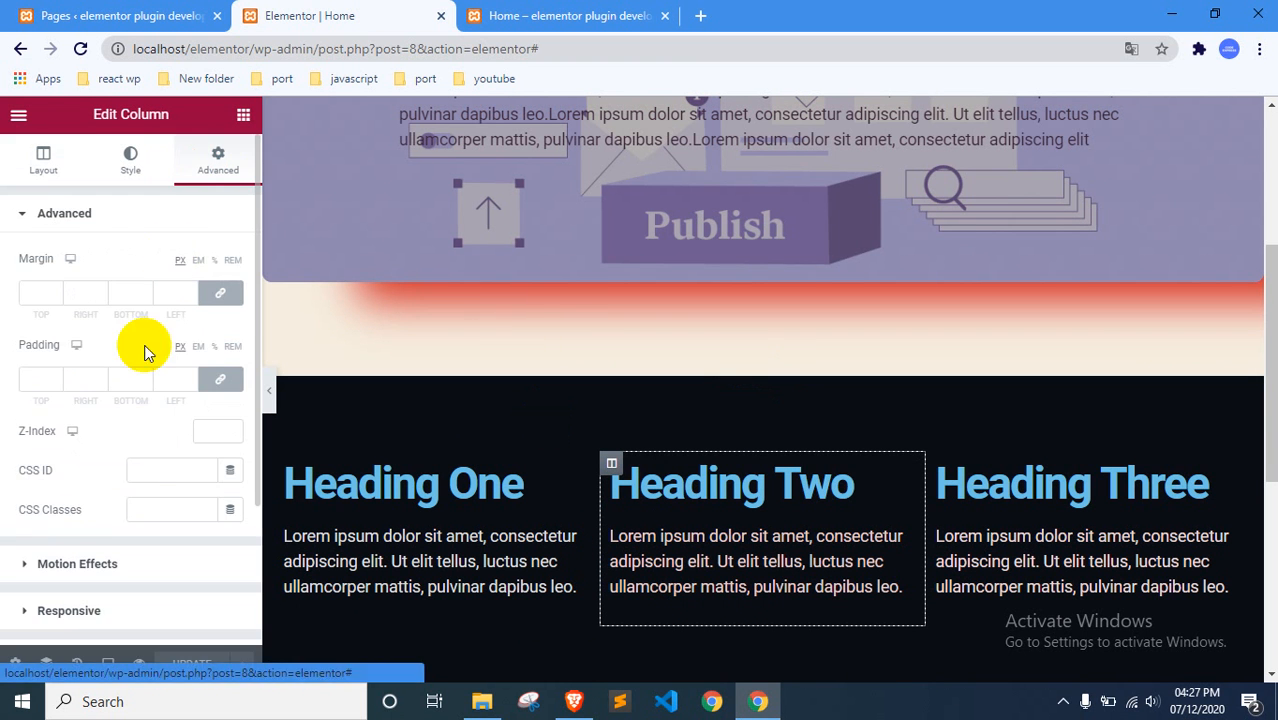
{"action": "scroll", "coordinate": [106, 515], "scroll_direction": "down", "scroll_amount": 2}
{"action": "left_click", "coordinate": [116, 373]}
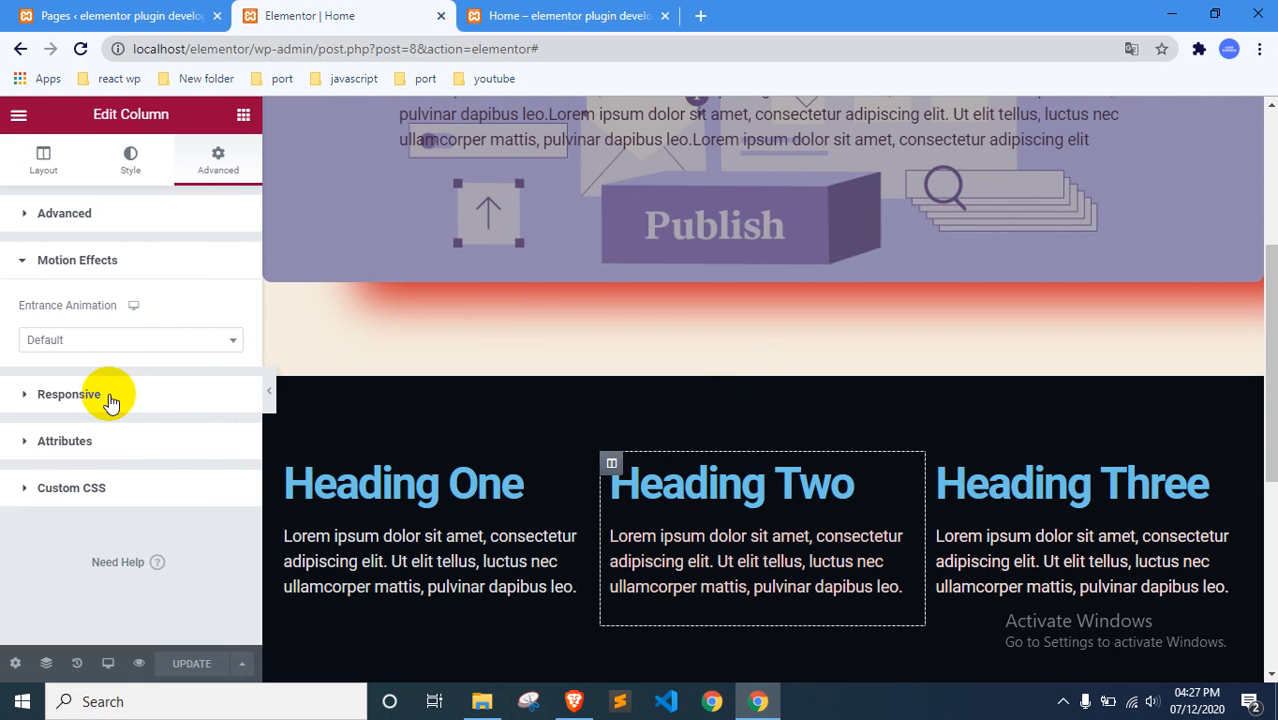
{"action": "left_click", "coordinate": [129, 345]}
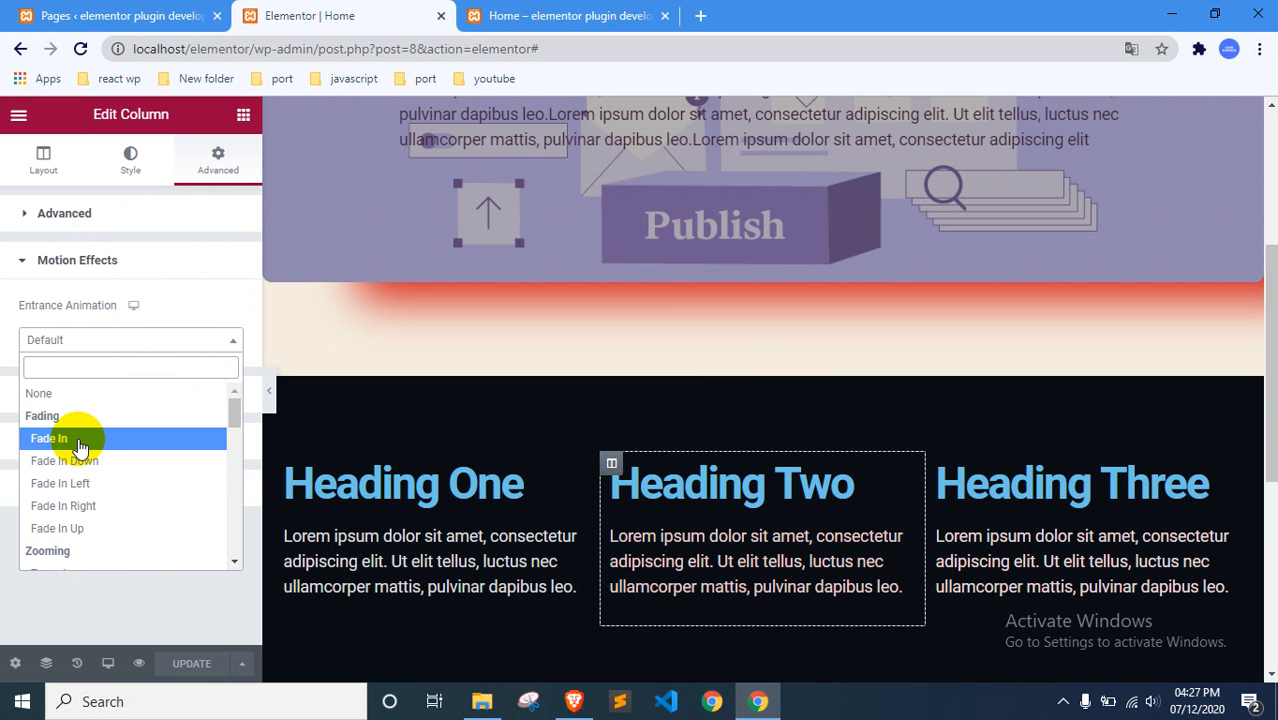
{"action": "left_click", "coordinate": [168, 285]}
{"action": "left_click", "coordinate": [166, 268]}
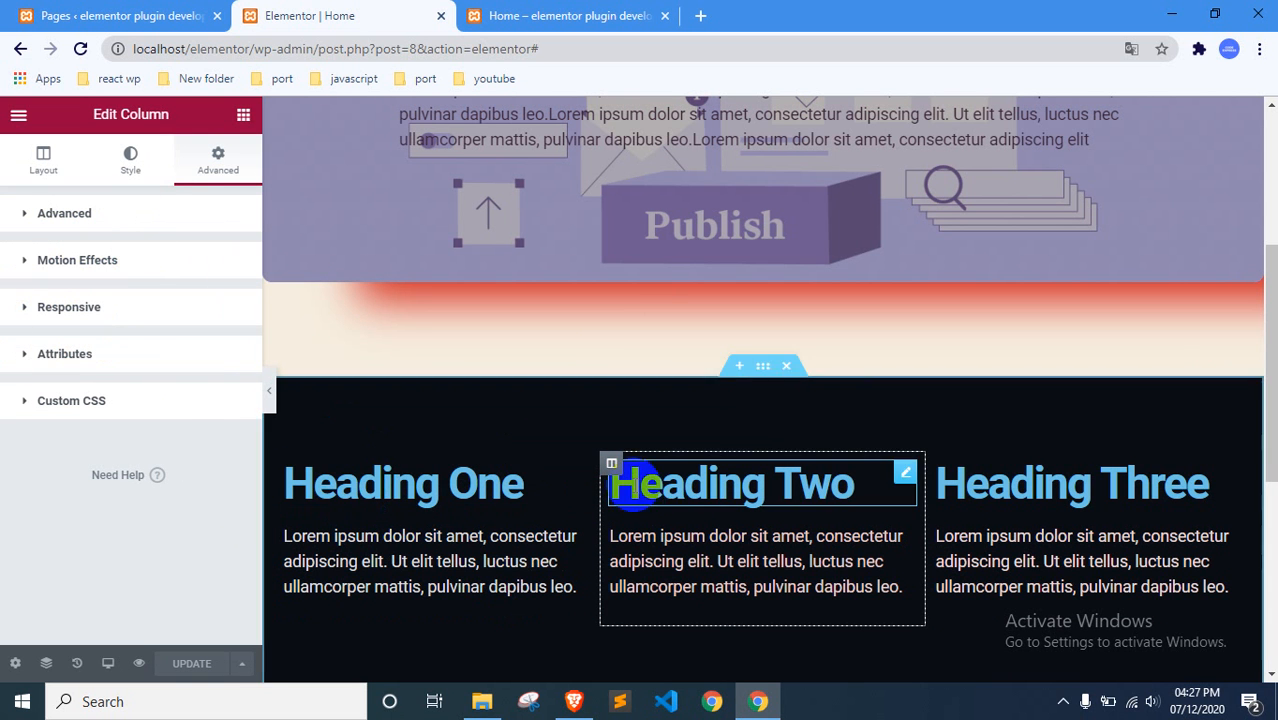
Open the column settings of the "Heading One" column.
{"action": "right_click", "coordinate": [464, 513]}
{"action": "left_click", "coordinate": [545, 413]}
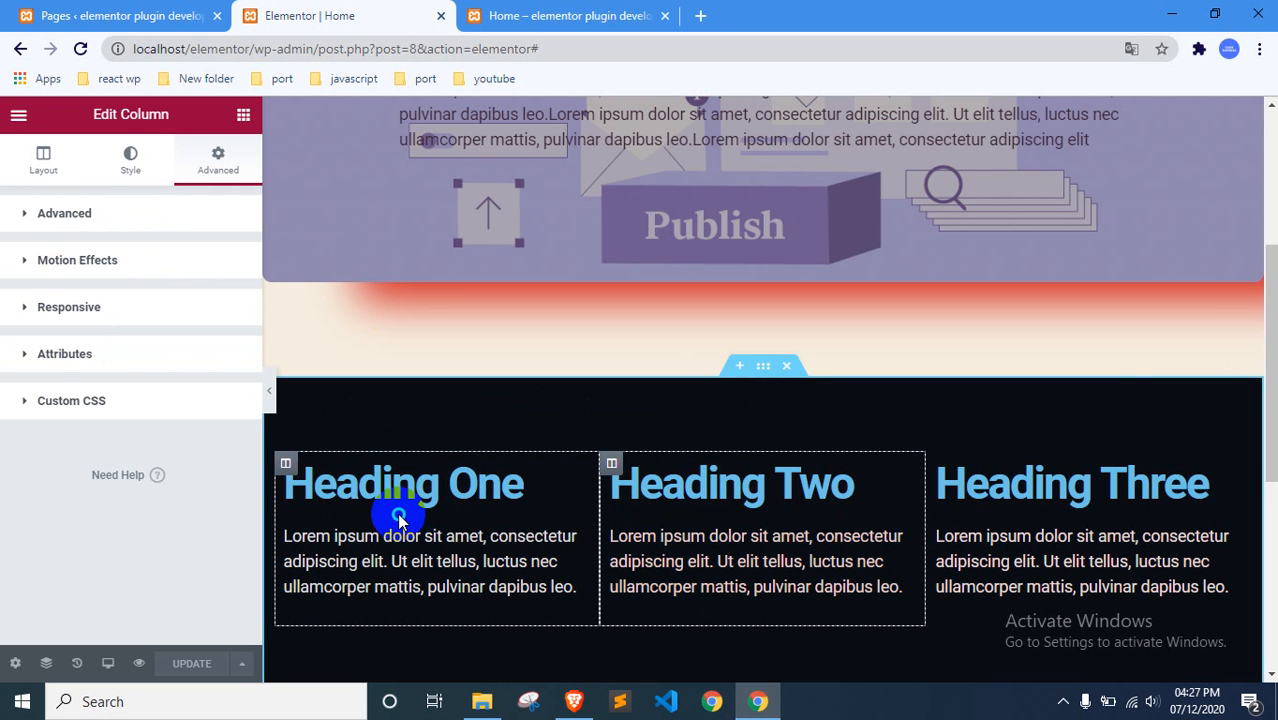
{"action": "right_click", "coordinate": [399, 520]}
{"action": "left_click", "coordinate": [447, 415]}
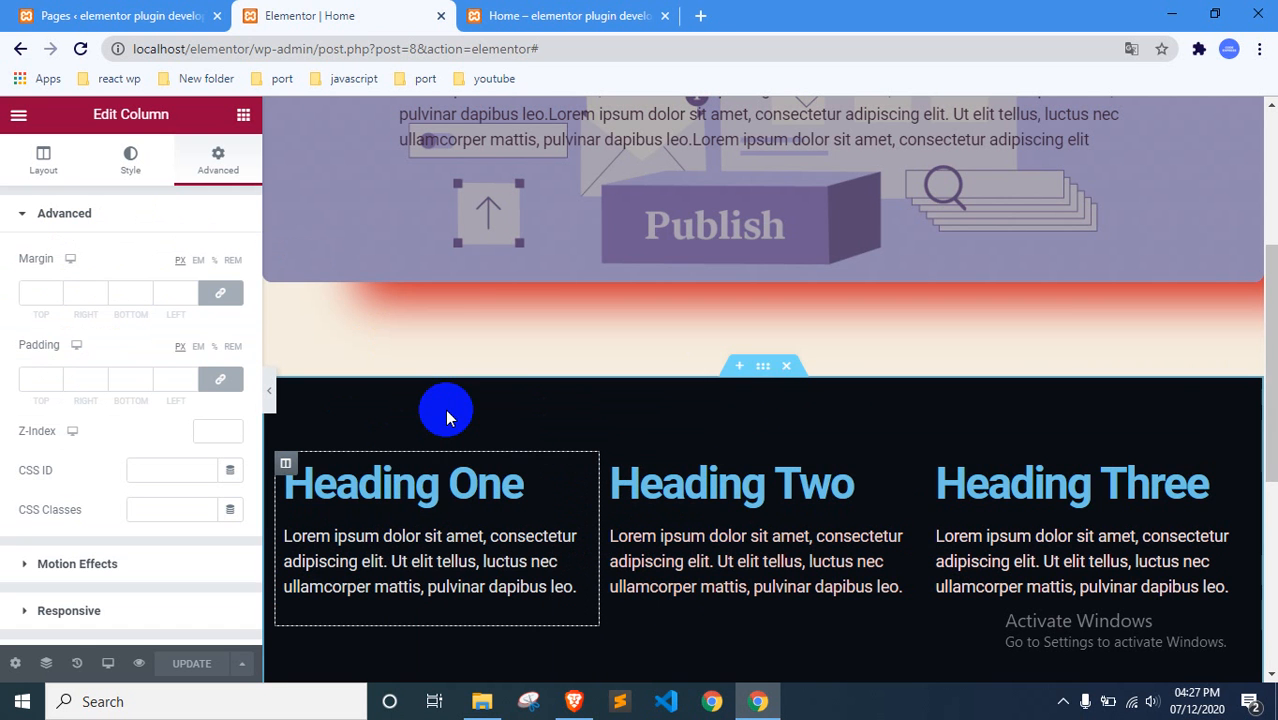
Try adding an empty column after the "Heading One" column and undo the addition.
{"action": "right_click", "coordinate": [399, 520]}
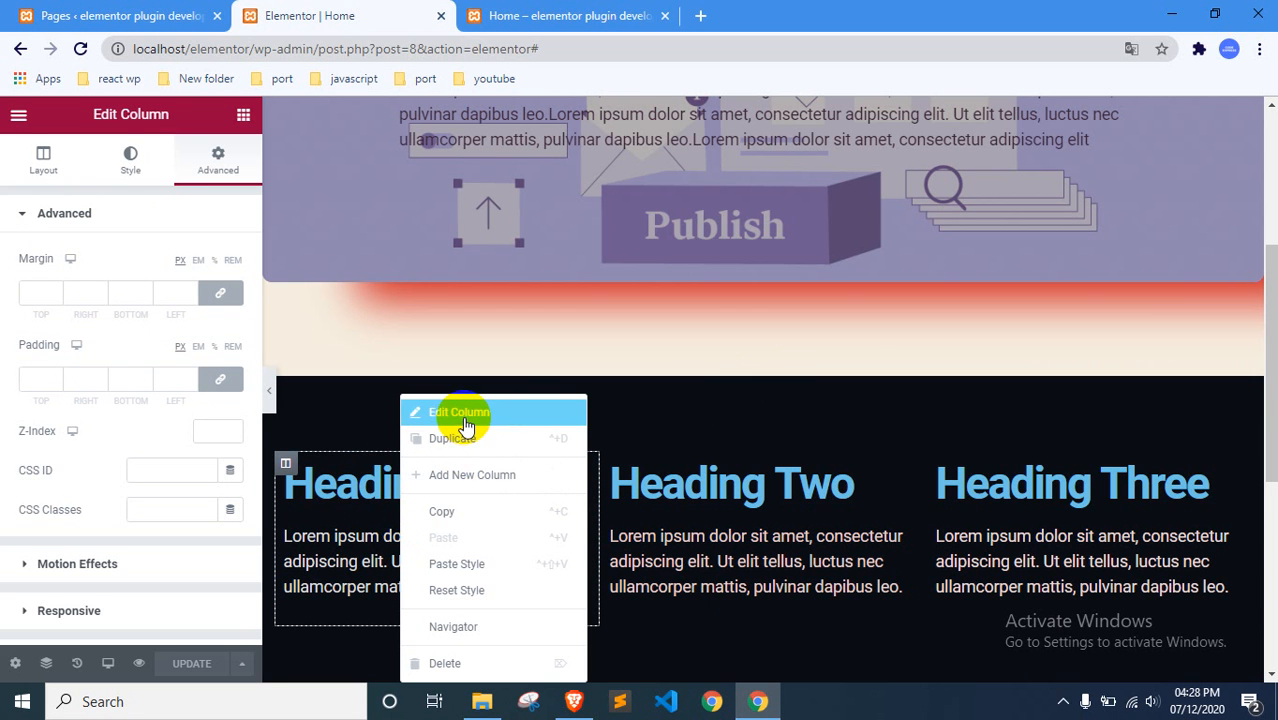
{"action": "left_click", "coordinate": [473, 473]}
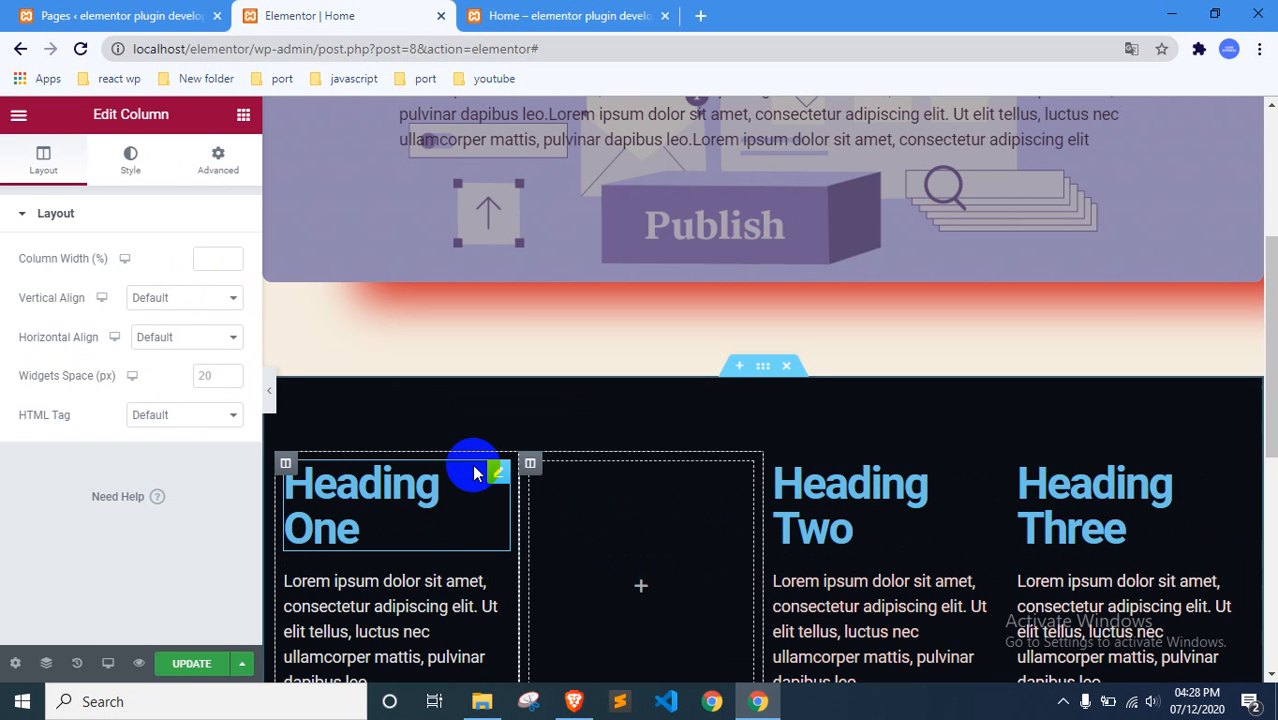
{"action": "scroll", "coordinate": [472, 464], "scroll_direction": "down", "scroll_amount": 2}
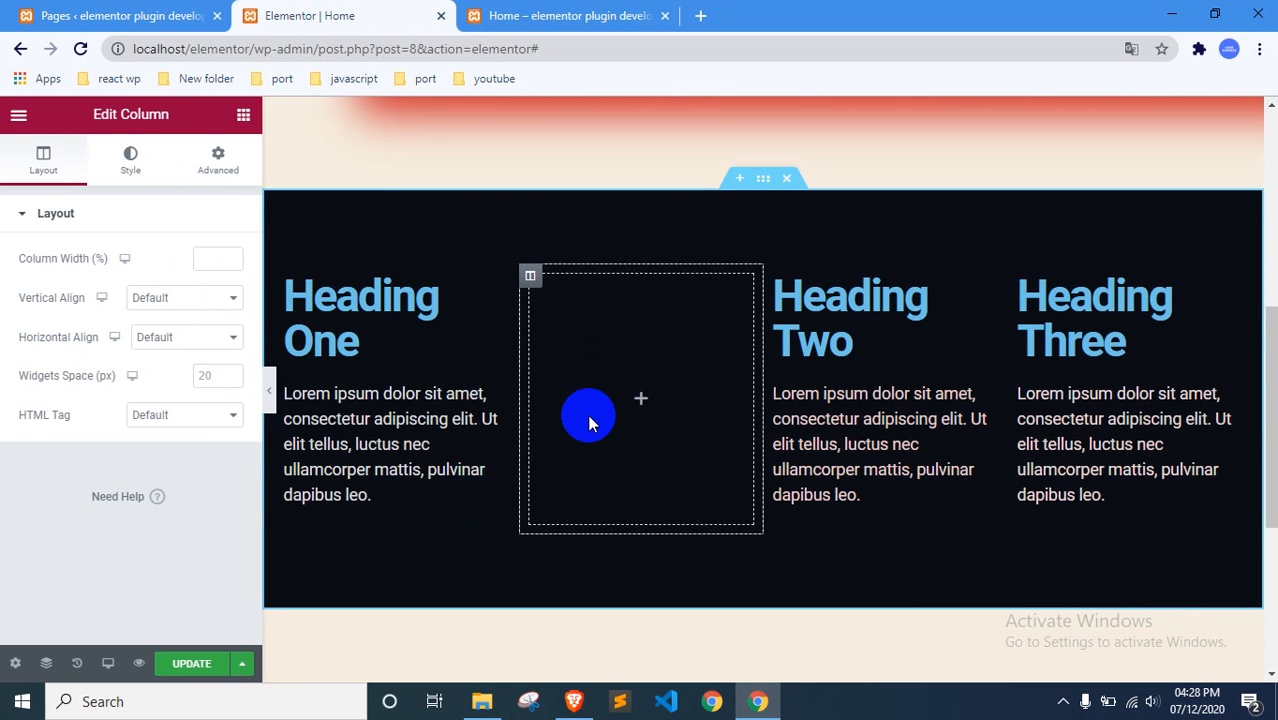
{"action": "key", "text": "ctrl+z"}
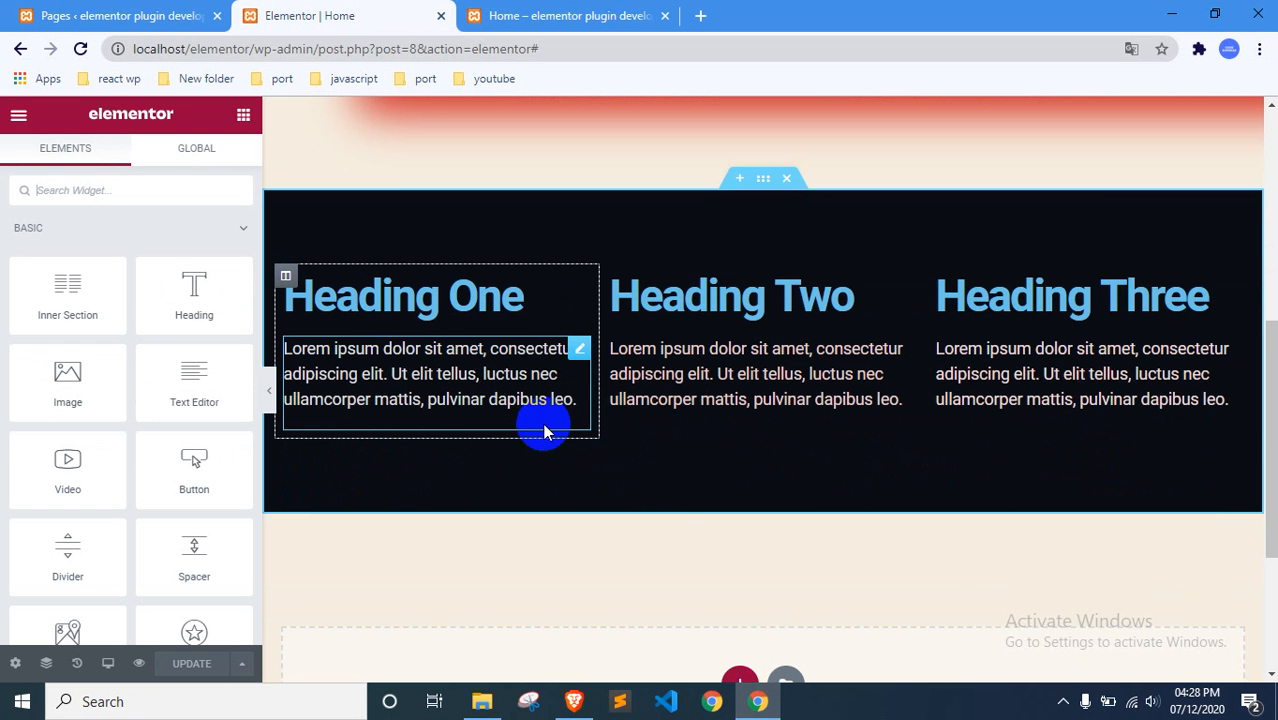
Give the "Heading One" column a classic background in semi-transparent dusty pink, #B683834F.
{"action": "right_click", "coordinate": [503, 326]}
{"action": "left_click", "coordinate": [524, 341]}
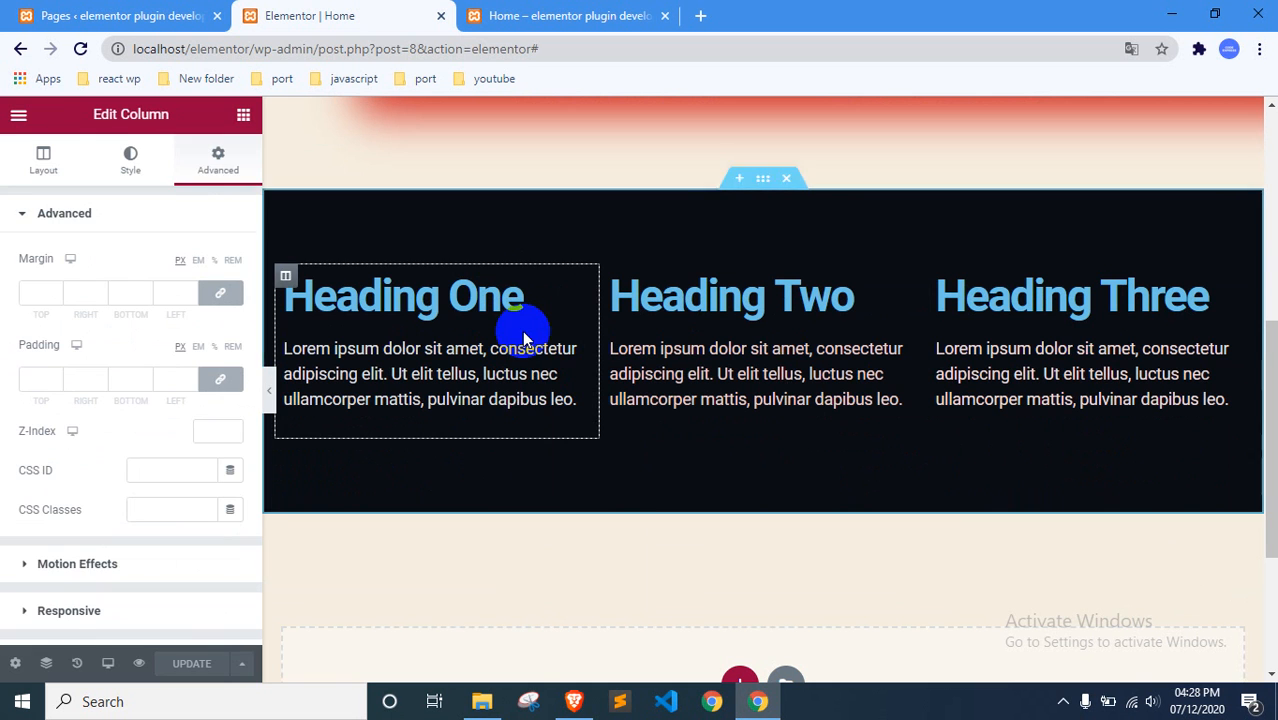
{"action": "left_click", "coordinate": [127, 166]}
{"action": "left_click", "coordinate": [179, 299]}
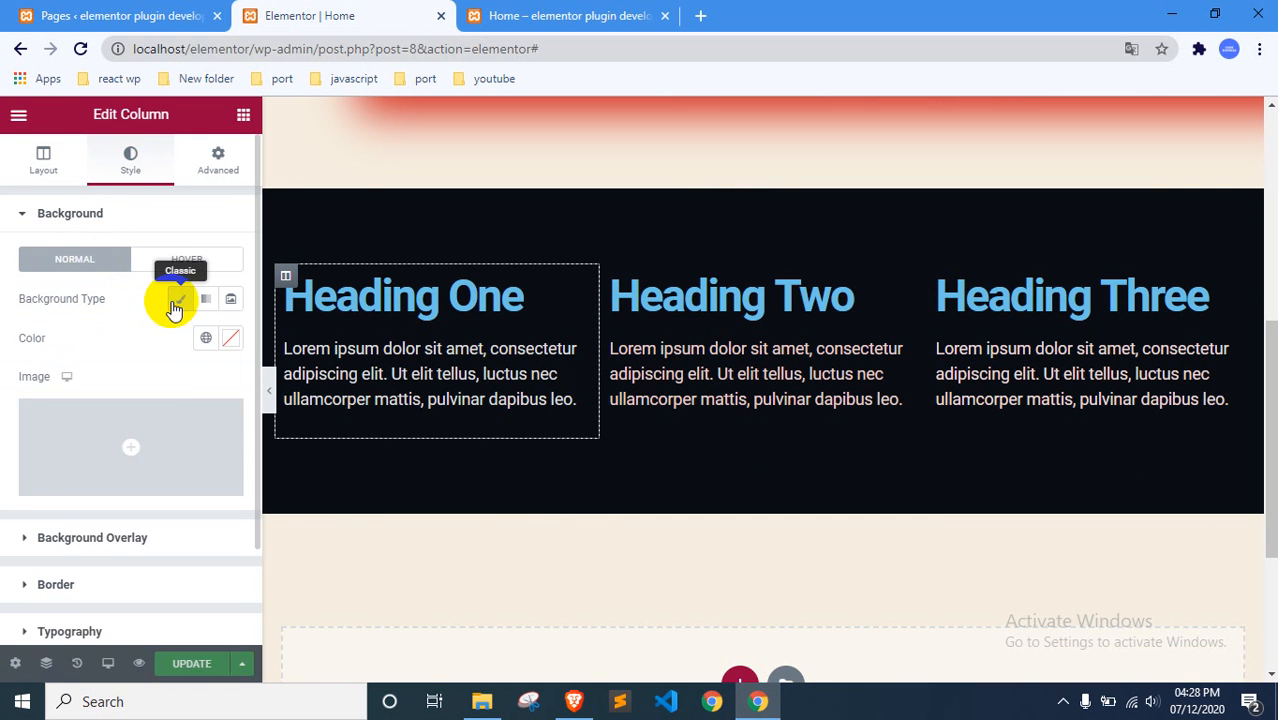
{"action": "left_click", "coordinate": [231, 339]}
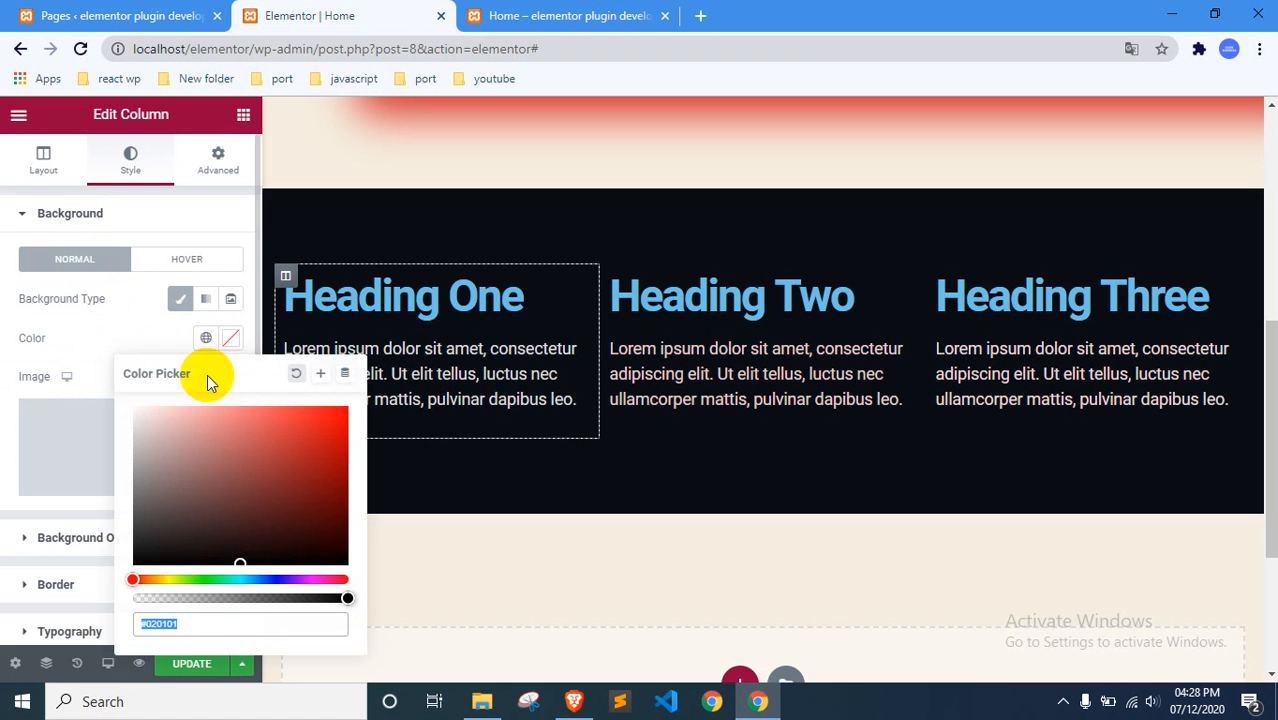
{"action": "left_click", "coordinate": [197, 456]}
{"action": "mouse_move", "coordinate": [197, 456]}
{"action": "left_mouse_down"}
{"action": "mouse_move", "coordinate": [183, 416]}
{"action": "mouse_move", "coordinate": [151, 543]}
{"action": "mouse_move", "coordinate": [193, 452]}
{"action": "left_mouse_up"}
{"action": "left_click_drag", "start_coordinate": [341, 598], "coordinate": [200, 588]}
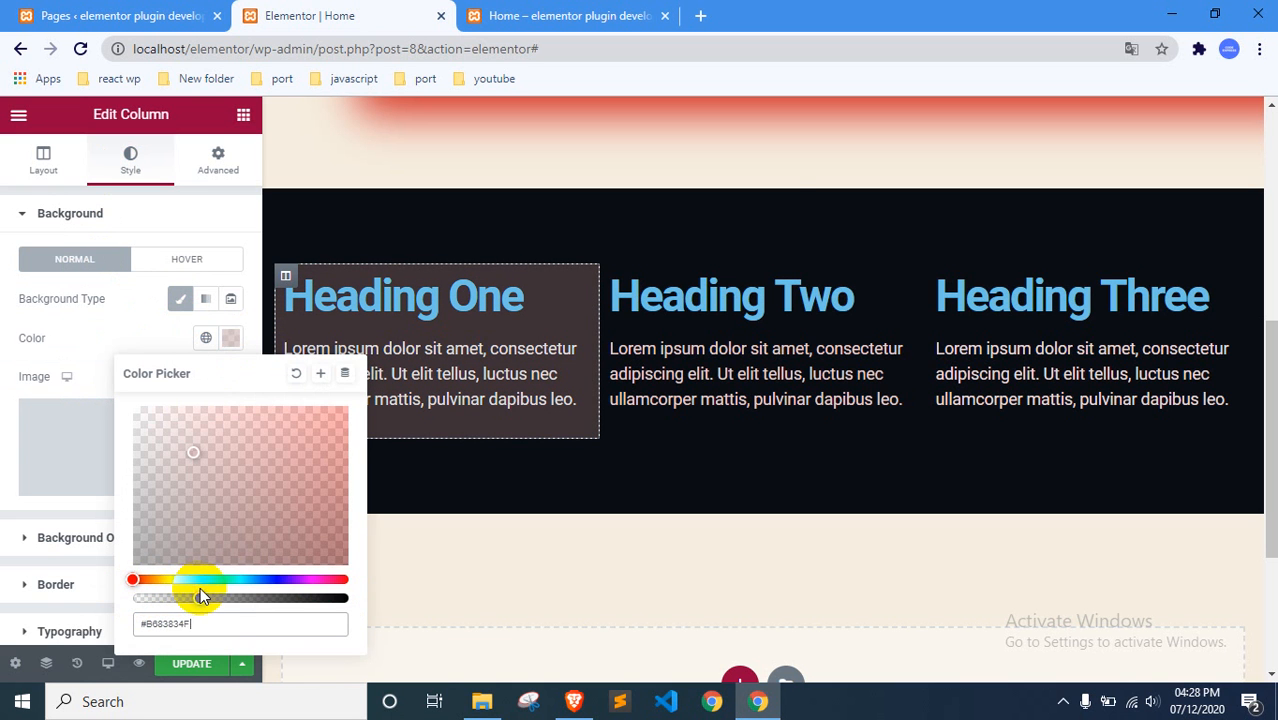
{"action": "left_click", "coordinate": [110, 348]}
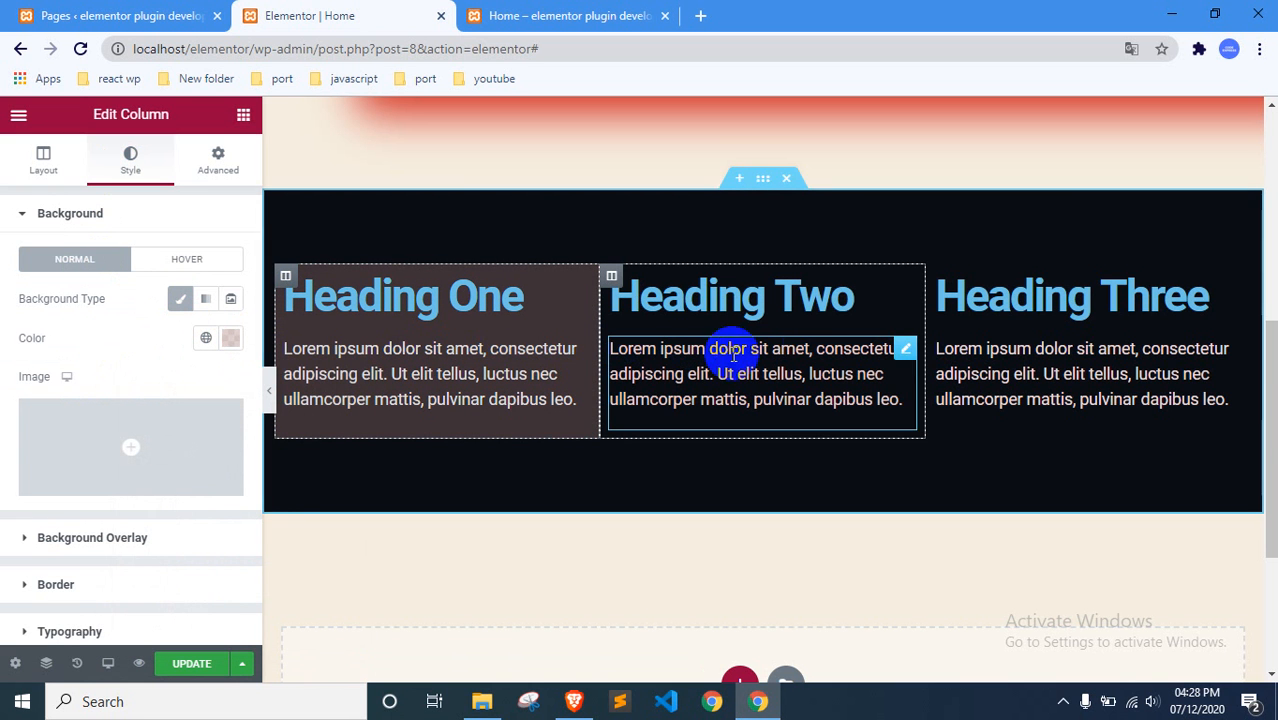
Give the "Heading Two" column a classic background in red, #BF4A4A.
{"action": "right_click", "coordinate": [862, 323]}
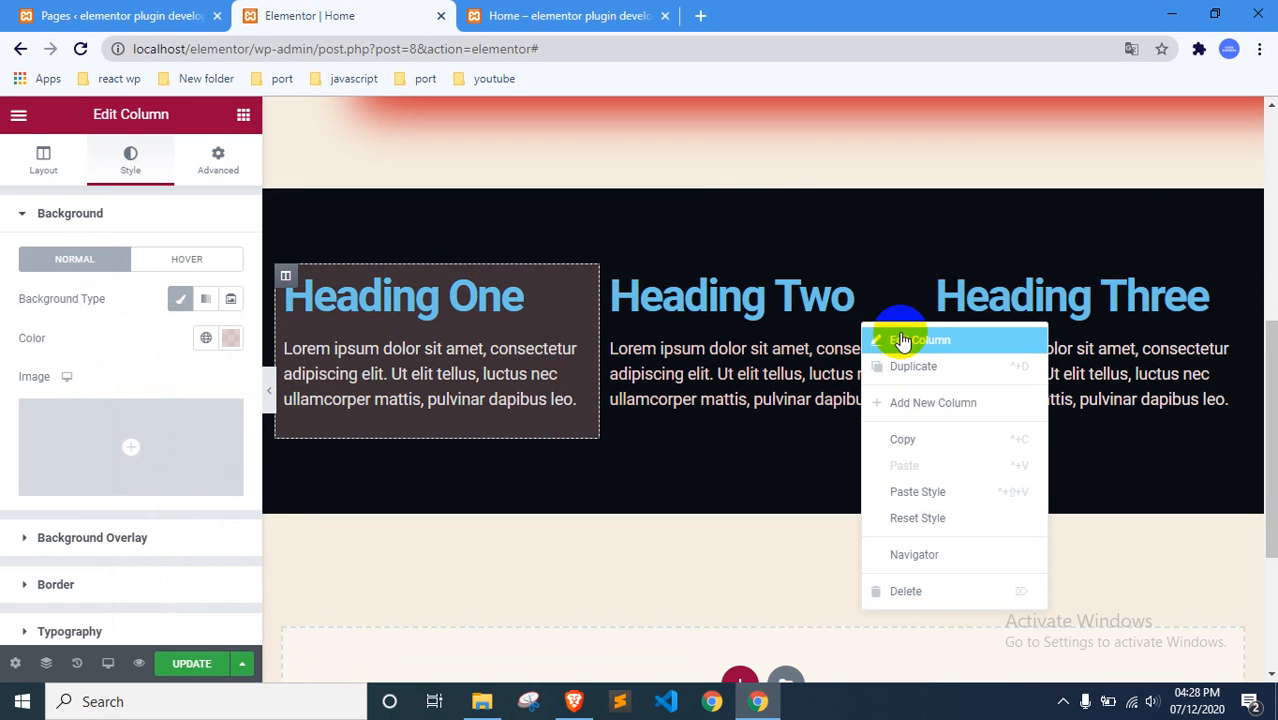
{"action": "left_click", "coordinate": [901, 340]}
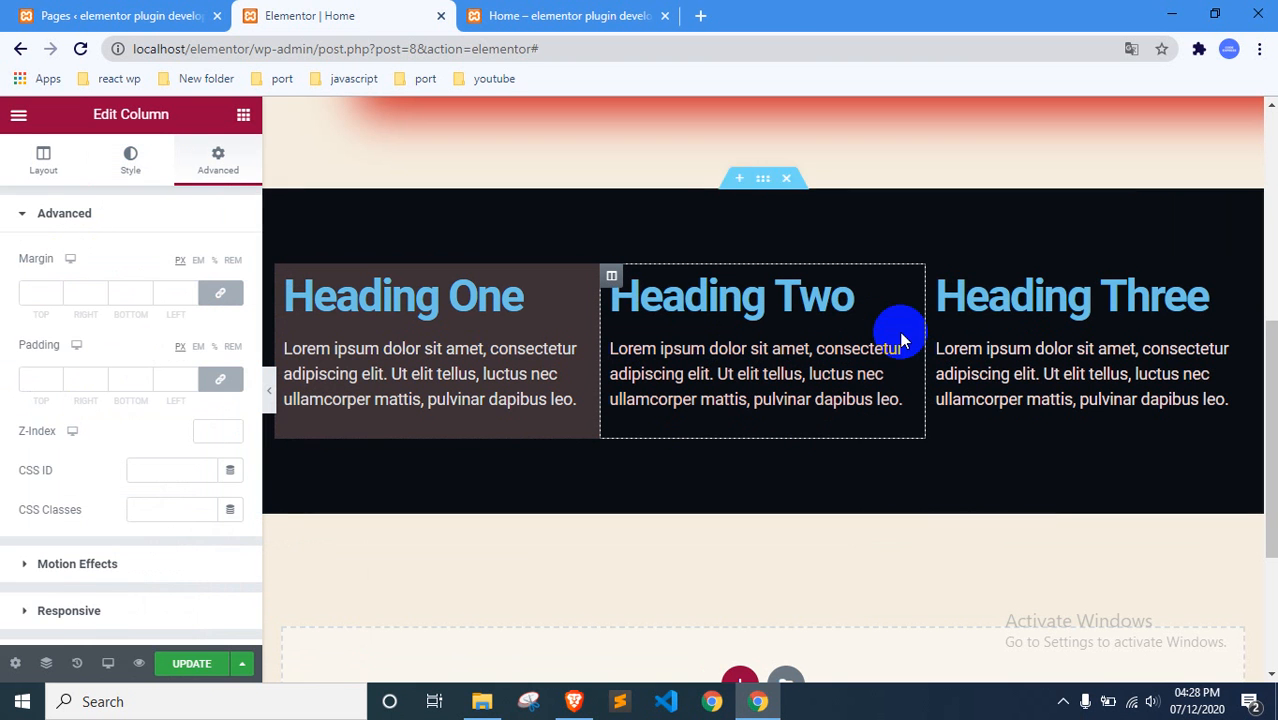
{"action": "left_click", "coordinate": [131, 165]}
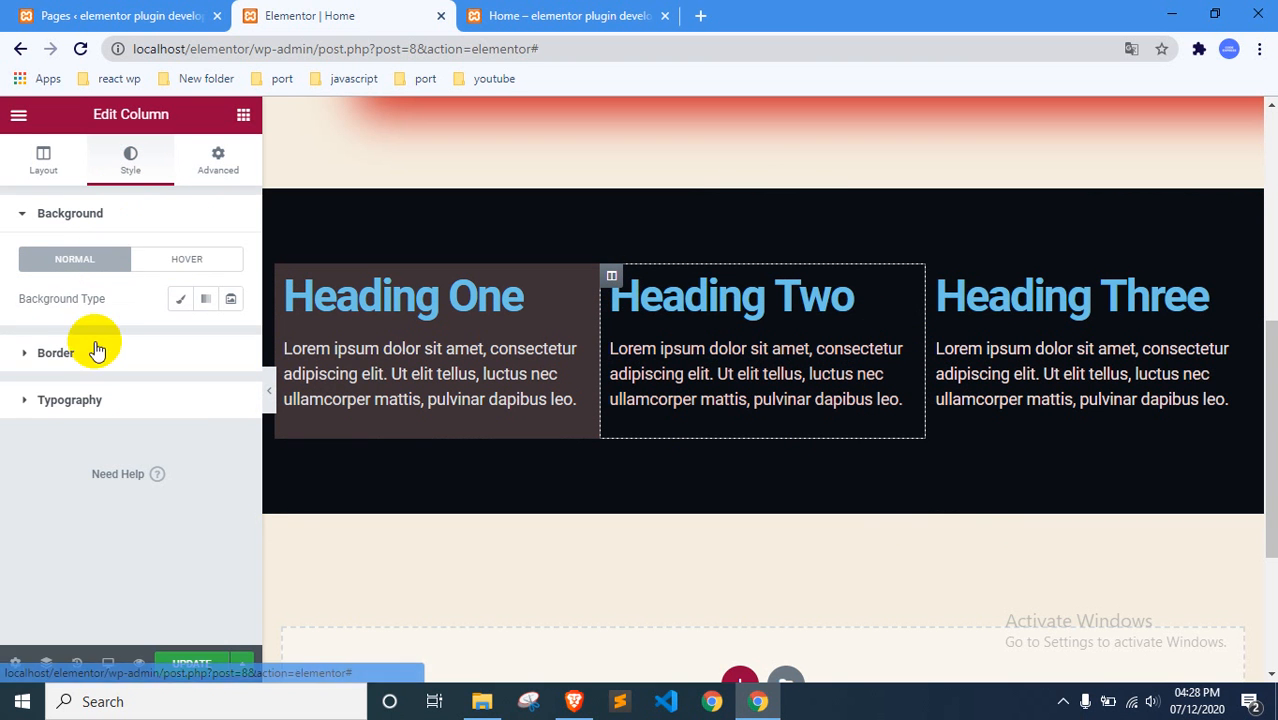
{"action": "left_click", "coordinate": [179, 298]}
{"action": "left_click", "coordinate": [206, 338]}
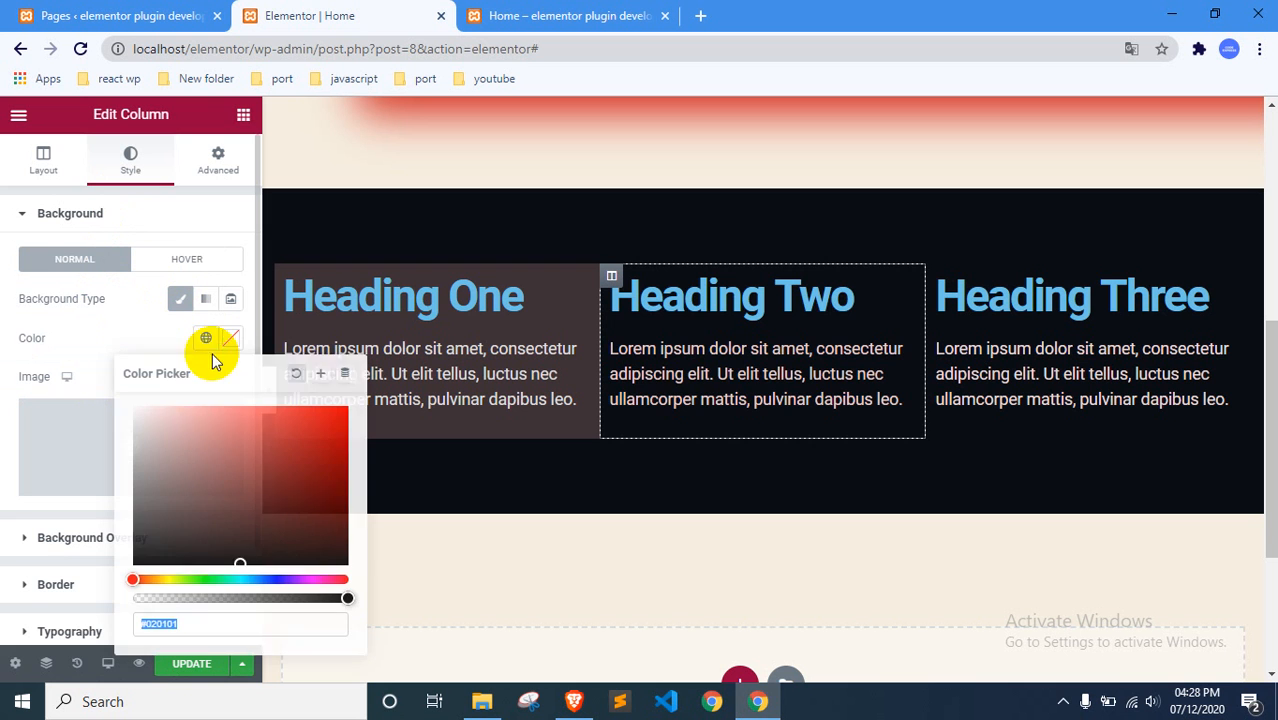
{"action": "left_click_drag", "start_coordinate": [166, 442], "coordinate": [264, 447]}
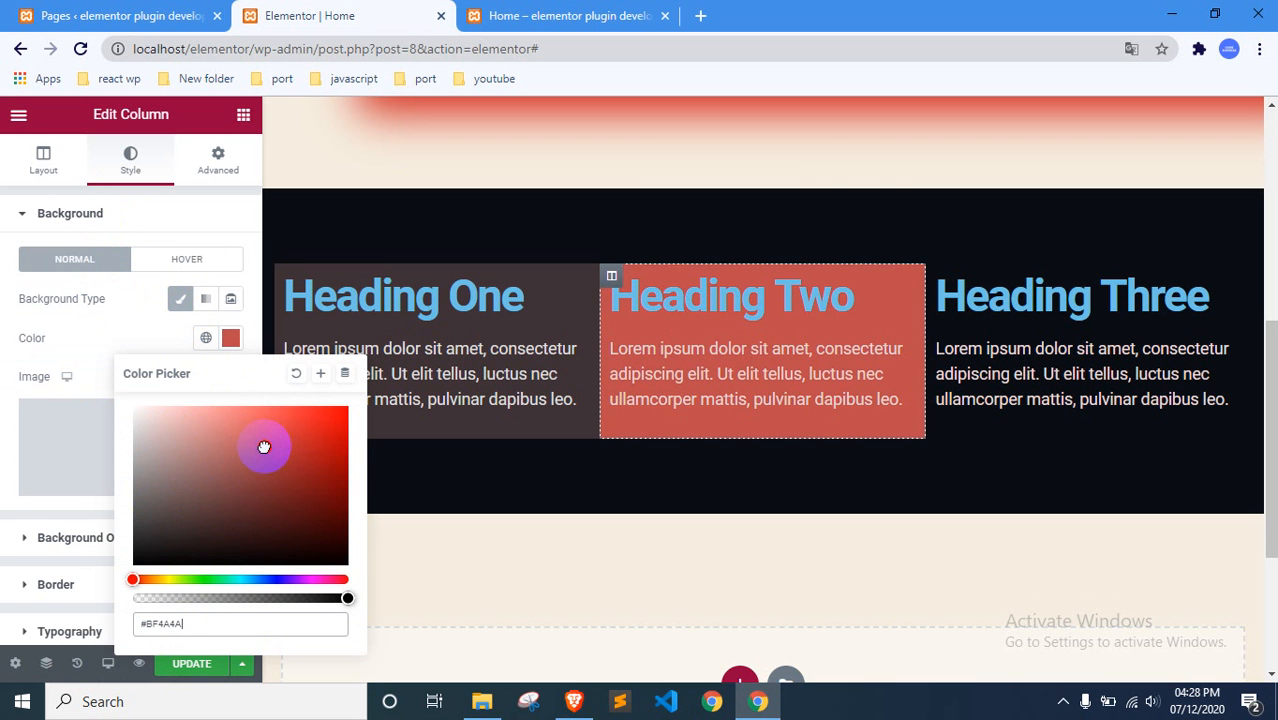
{"action": "left_click", "coordinate": [165, 313]}
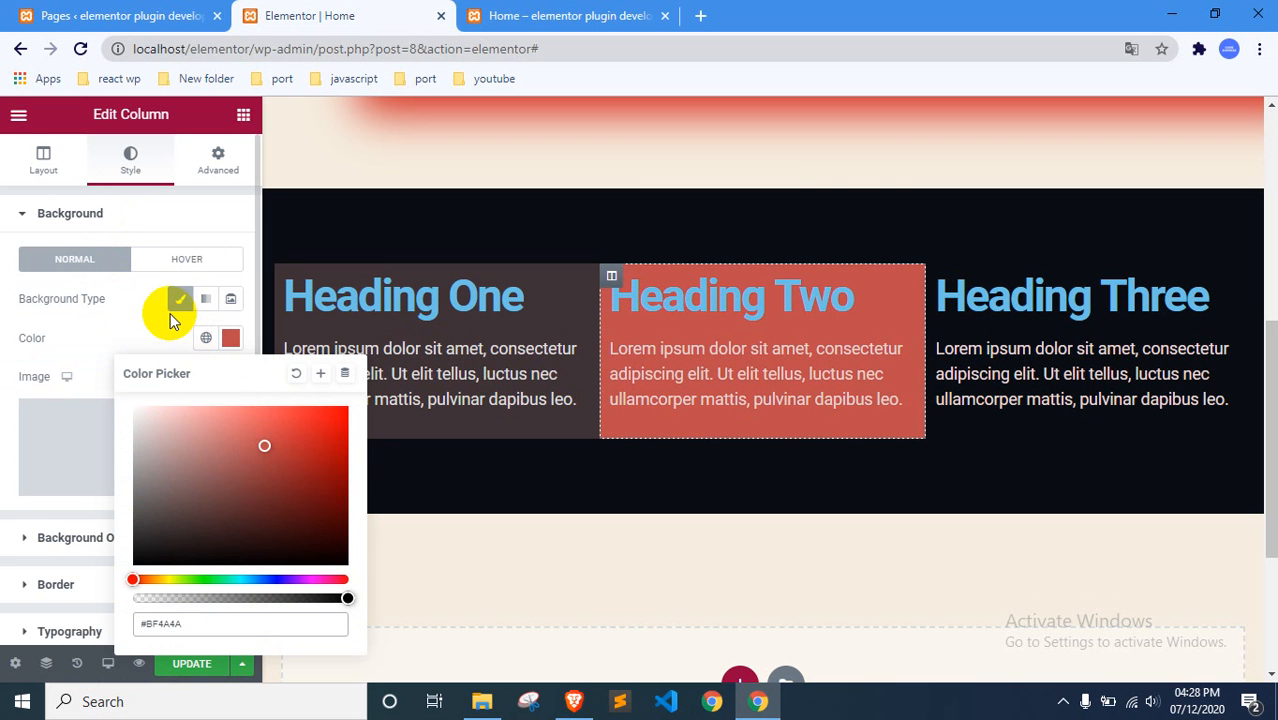
Open the "Heading Three" column's settings, try Center as its horizontal alignment, and set it back to Default.
{"action": "right_click", "coordinate": [1035, 337]}
{"action": "left_click", "coordinate": [1060, 345]}
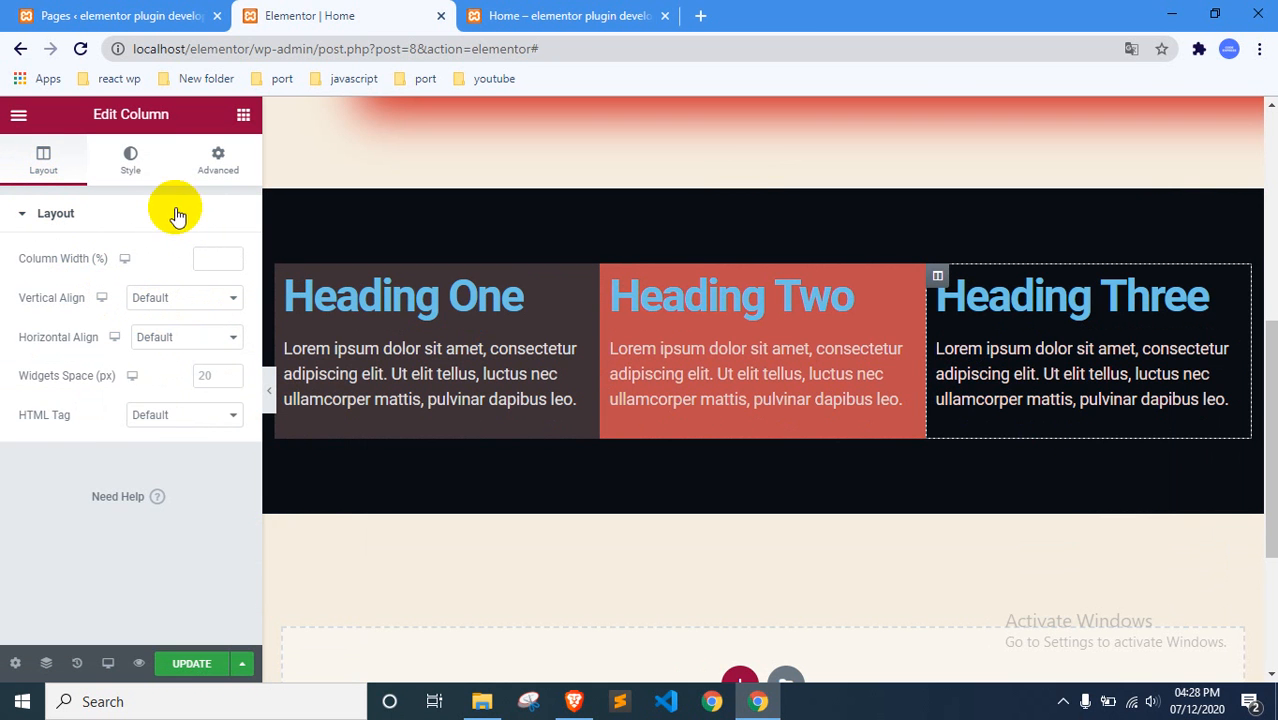
{"action": "left_click", "coordinate": [164, 340]}
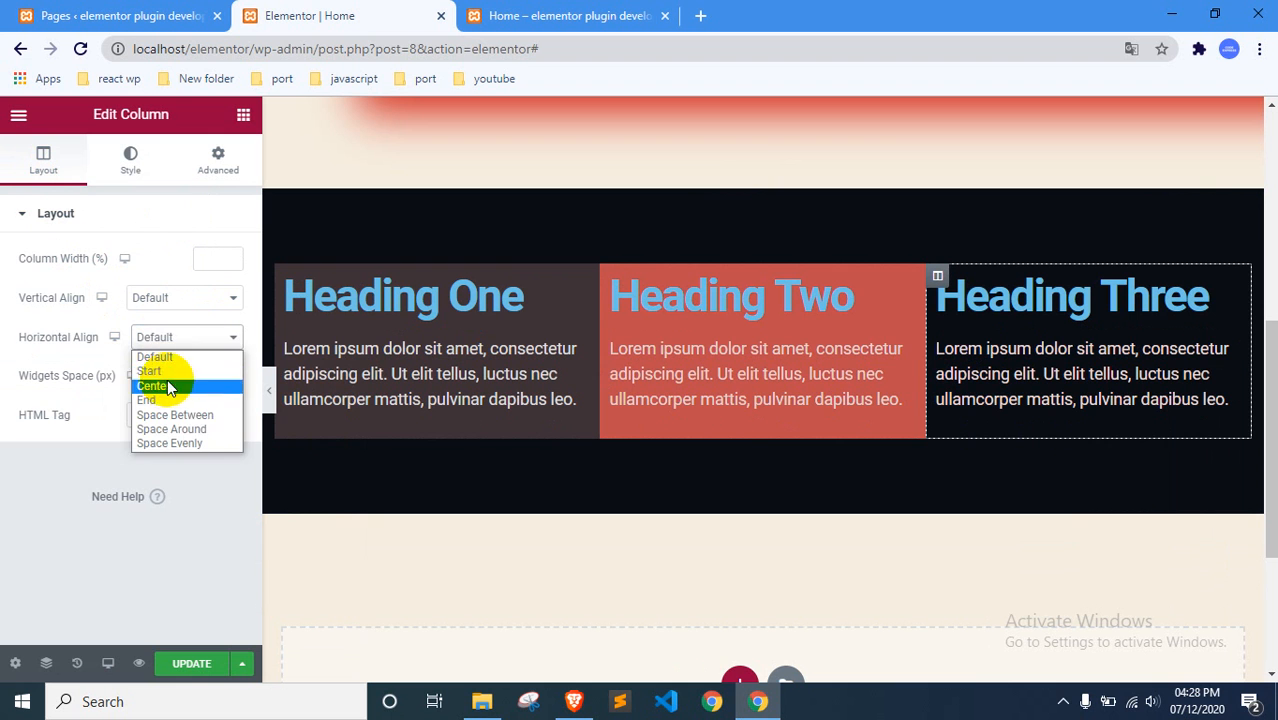
{"action": "left_click", "coordinate": [167, 386]}
{"action": "left_click", "coordinate": [172, 341]}
{"action": "left_click", "coordinate": [168, 352]}
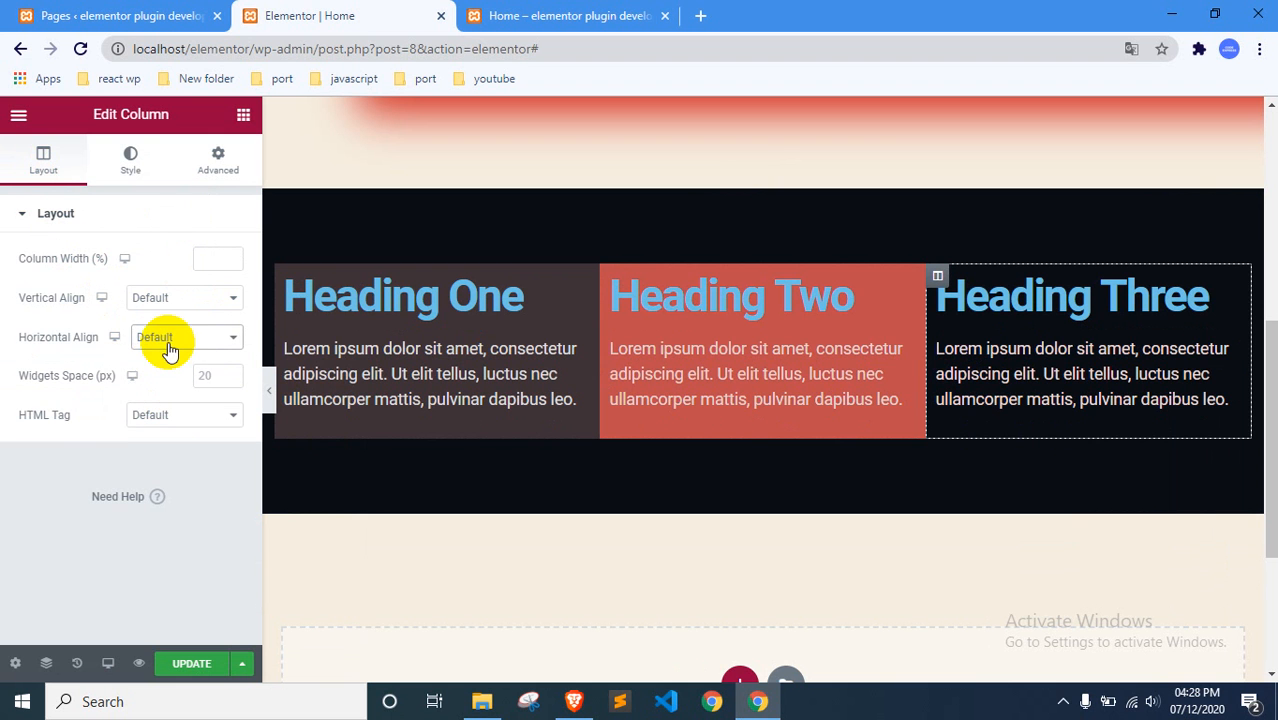
Give the "Heading Three" column a dashed border coloured red, #E30F0F.
{"action": "left_click", "coordinate": [133, 168]}
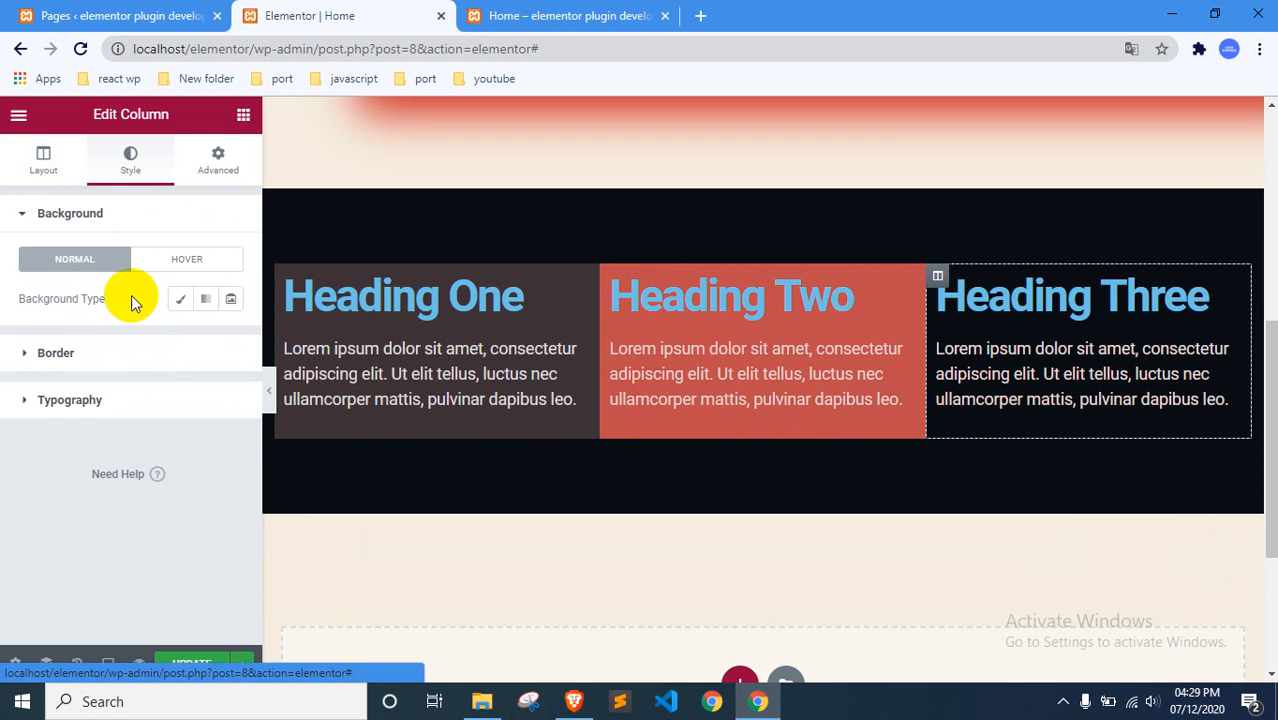
{"action": "left_click", "coordinate": [122, 360]}
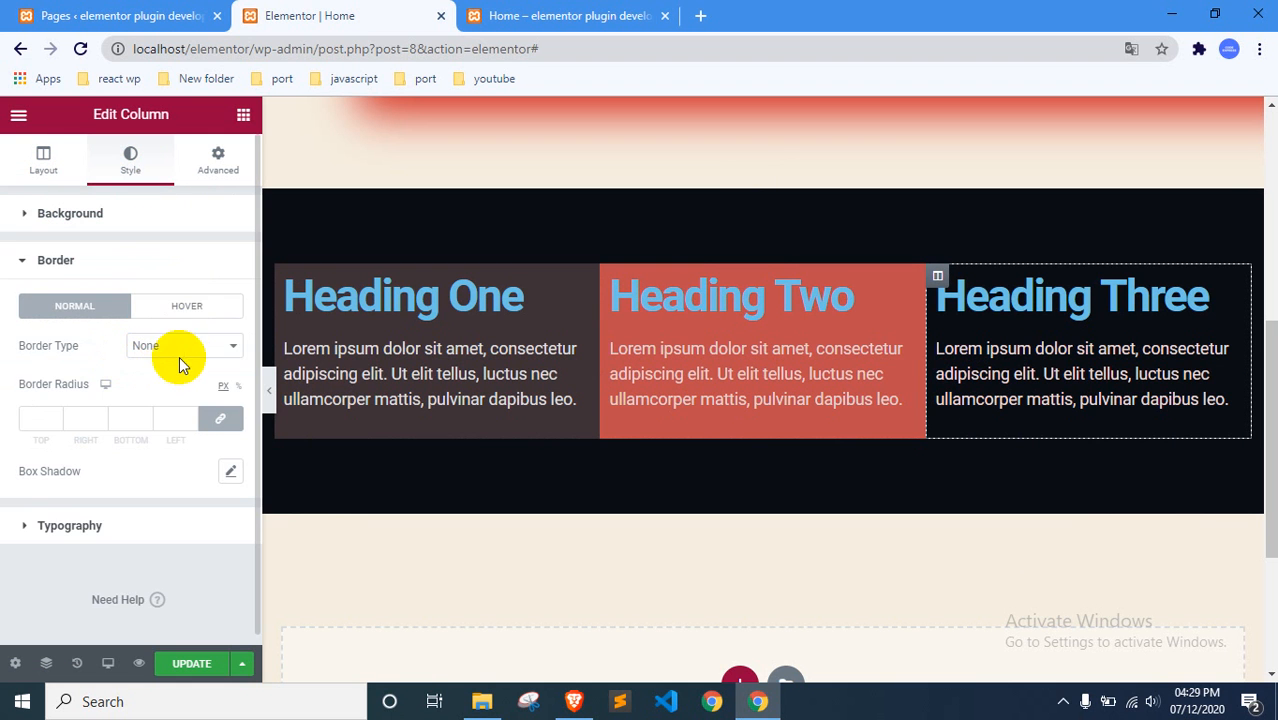
{"action": "left_click", "coordinate": [132, 352]}
{"action": "left_click", "coordinate": [169, 381]}
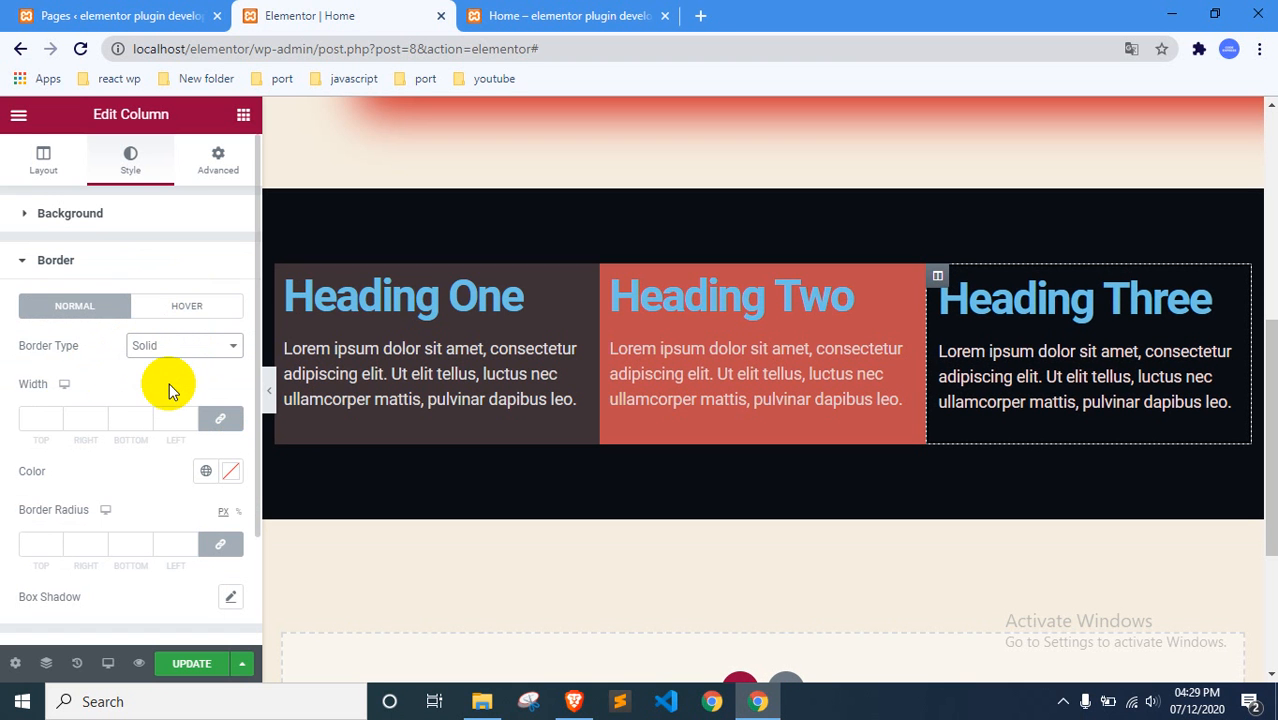
{"action": "left_click", "coordinate": [154, 352]}
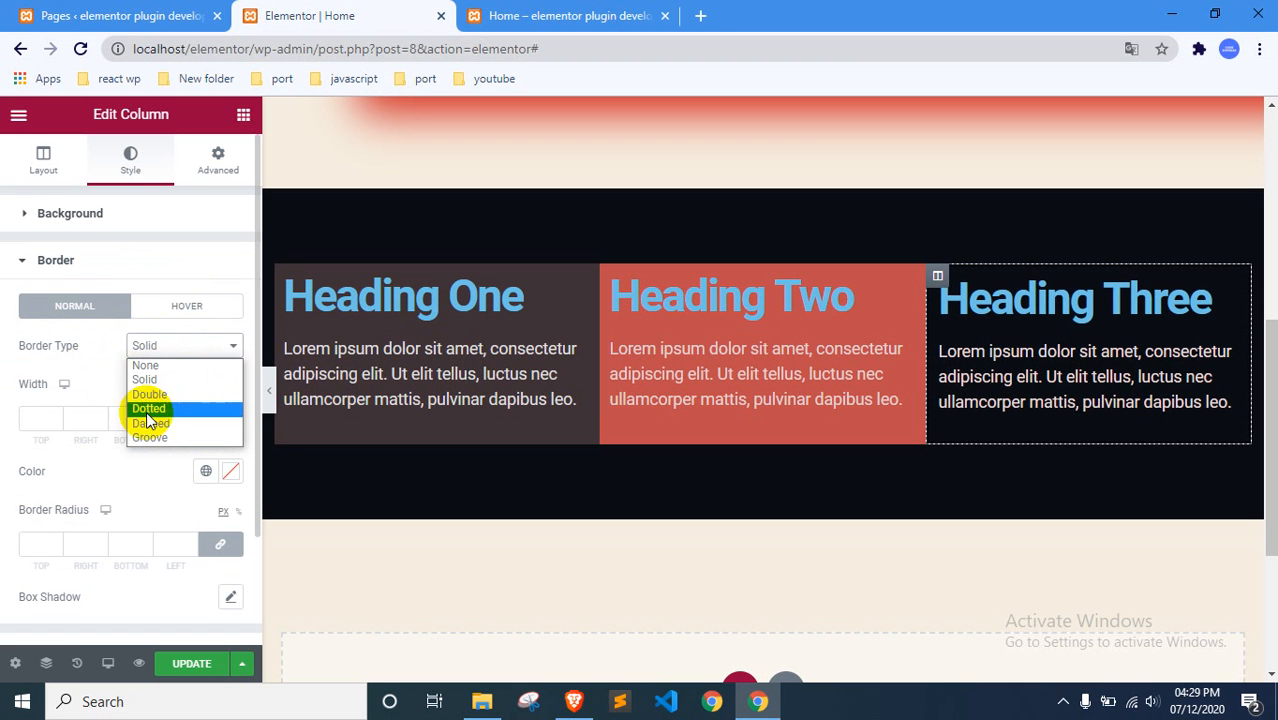
{"action": "left_click", "coordinate": [152, 425]}
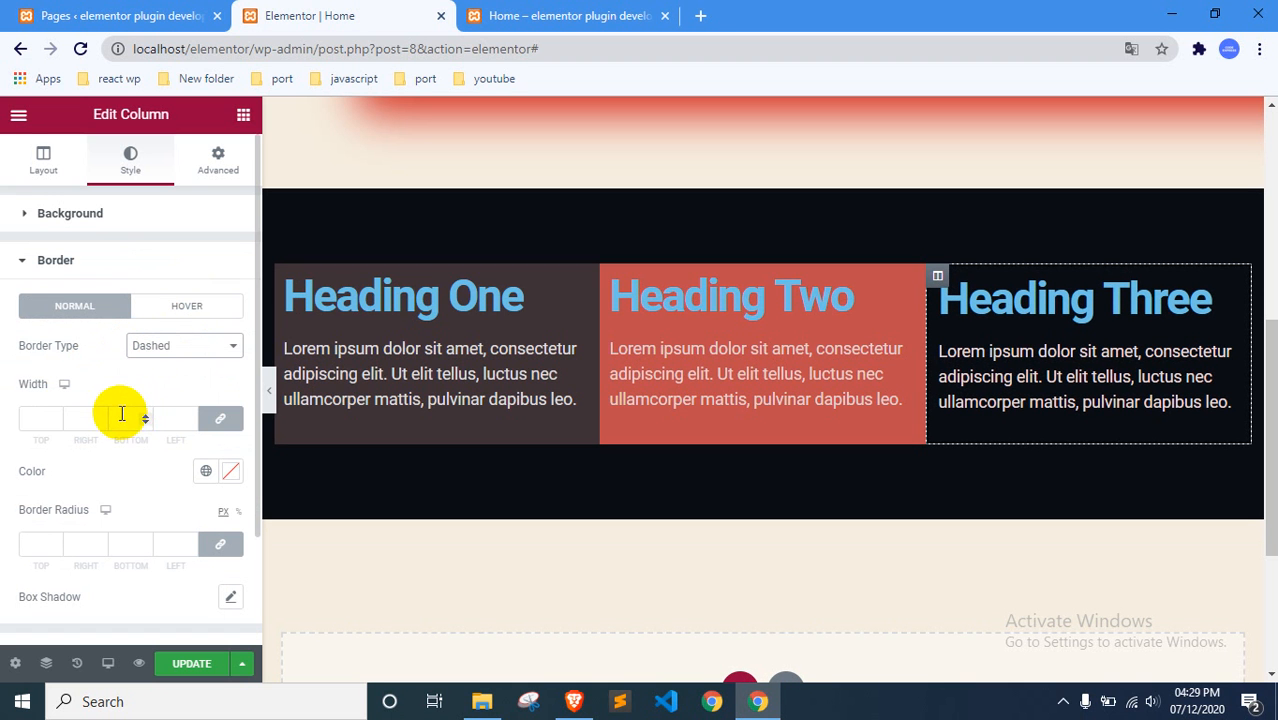
{"action": "scroll", "coordinate": [121, 407], "scroll_direction": "down", "scroll_amount": 1}
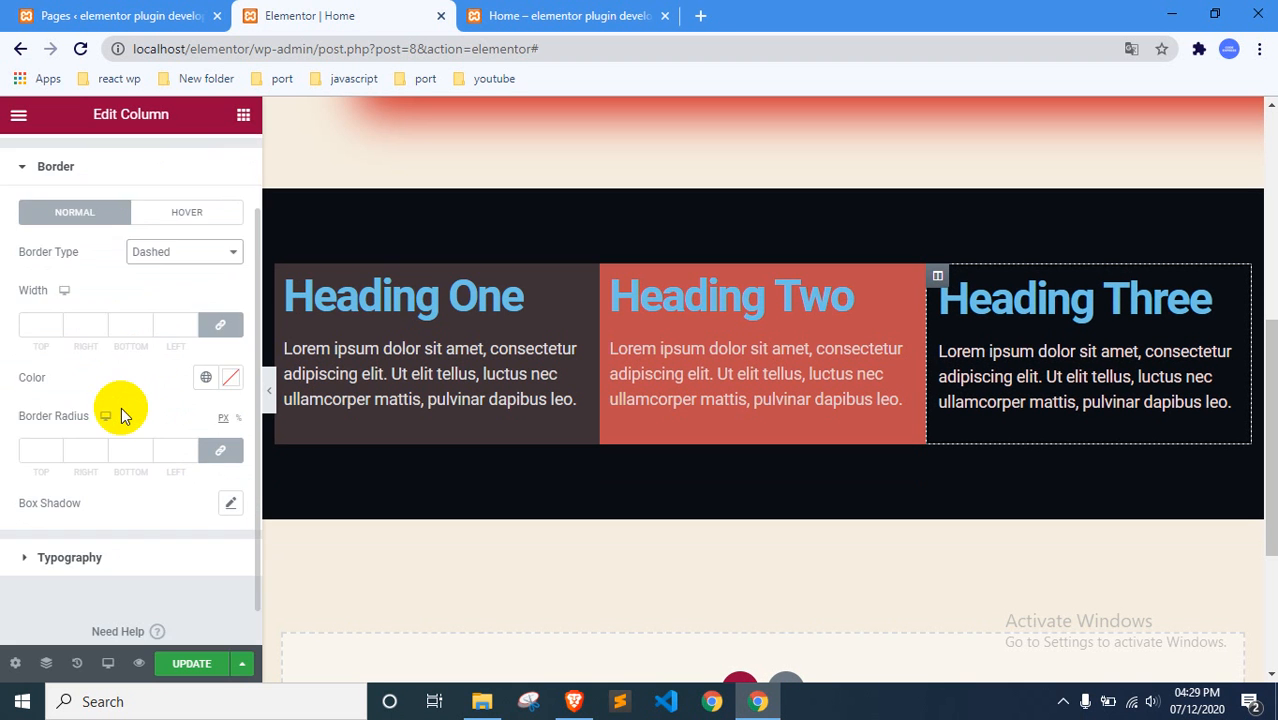
{"action": "left_click", "coordinate": [229, 378]}
{"action": "left_click_drag", "start_coordinate": [416, 351], "coordinate": [476, 297]}
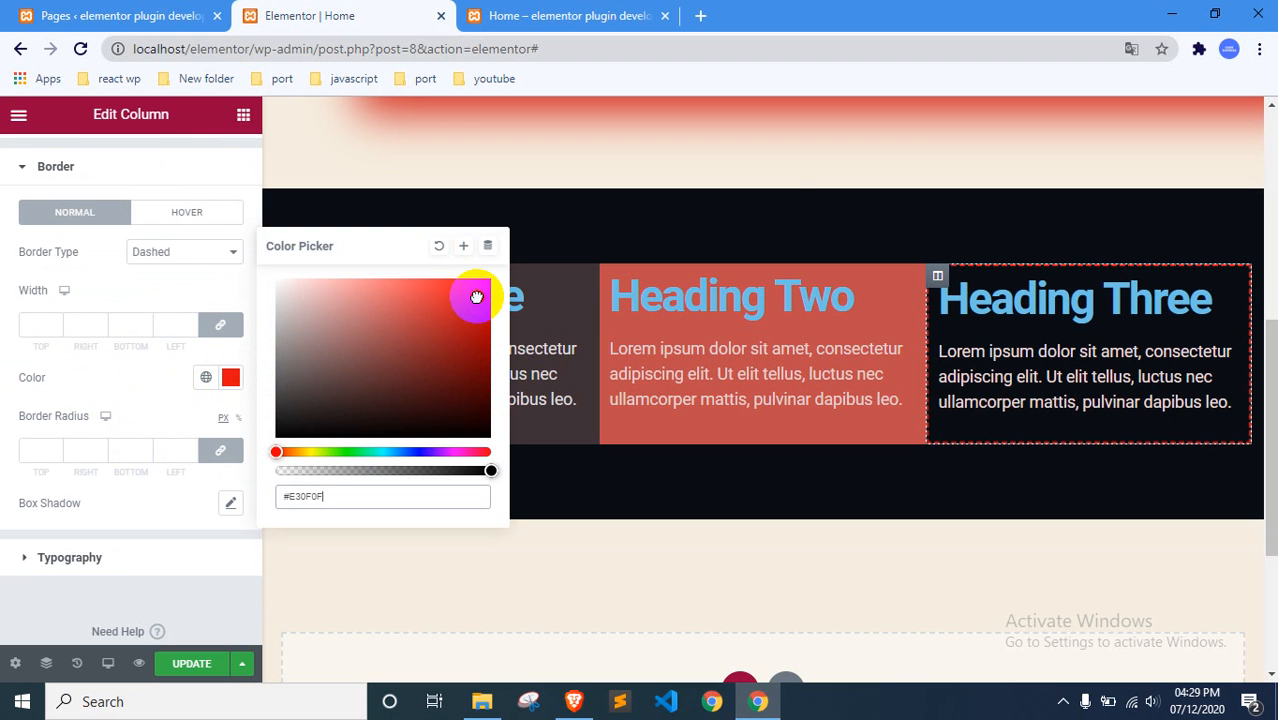
{"action": "left_click", "coordinate": [157, 291]}
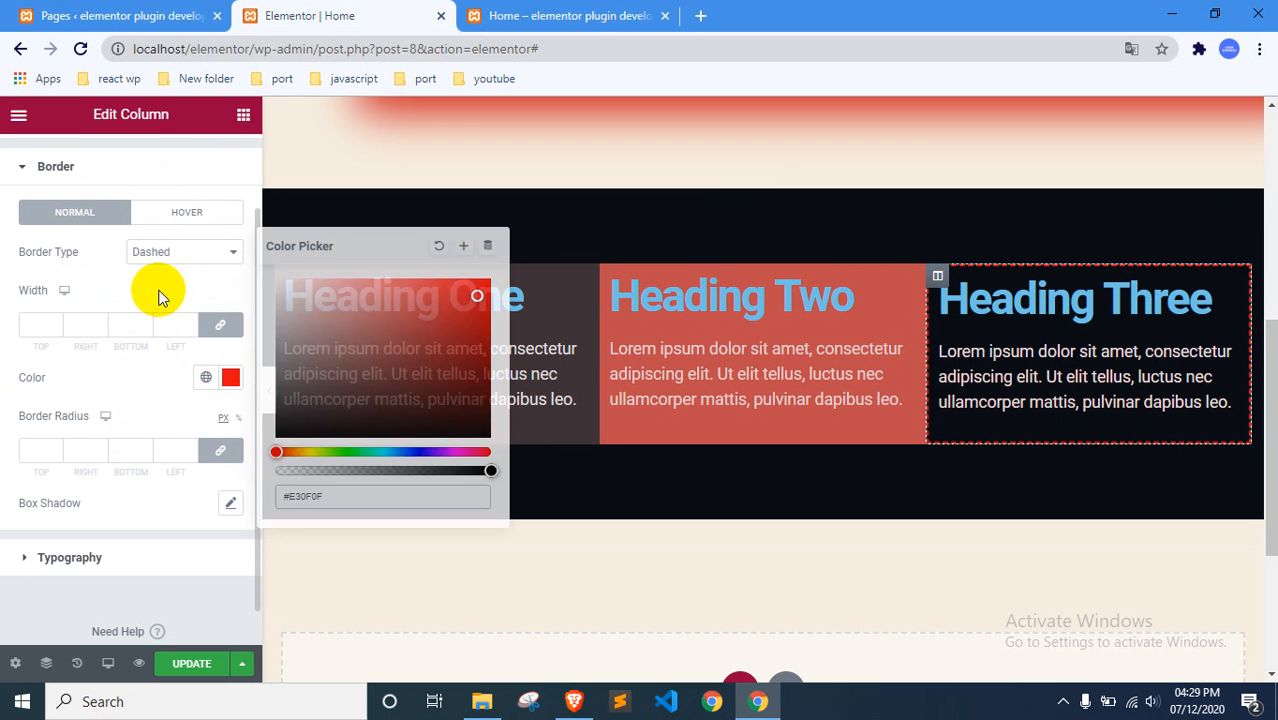
{"action": "right_click", "coordinate": [994, 336]}
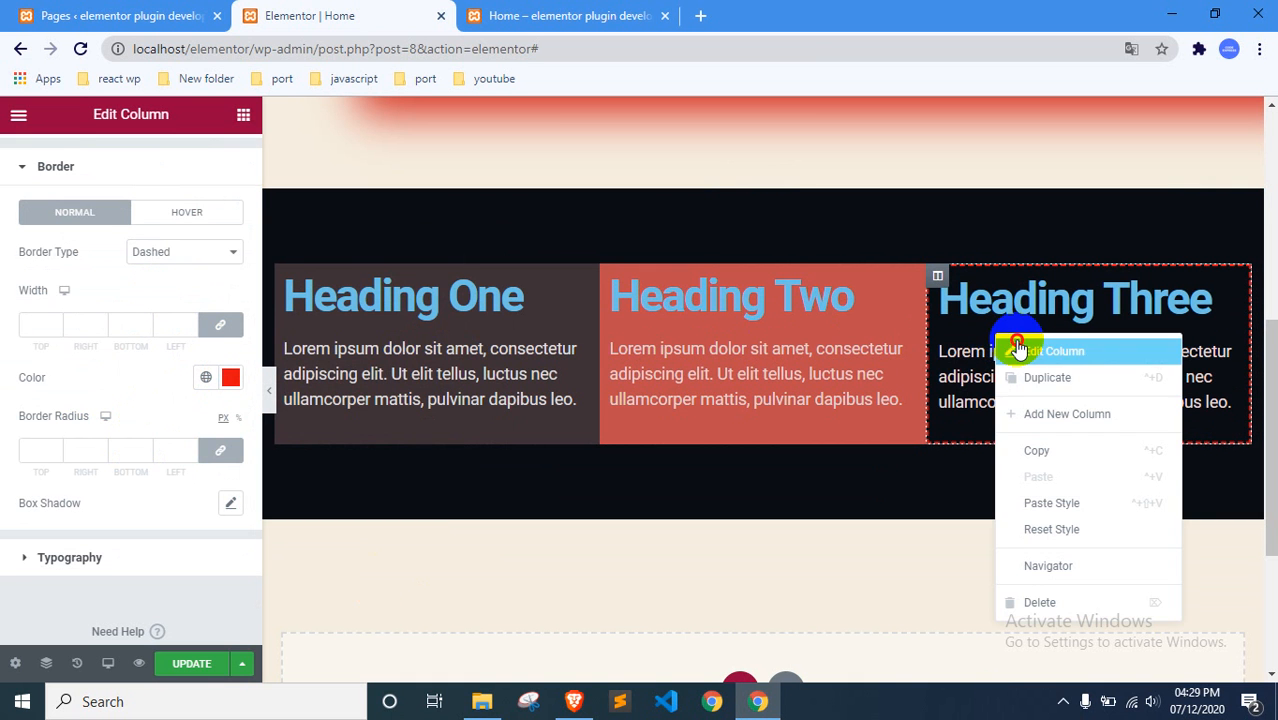
{"action": "left_click", "coordinate": [1015, 349]}
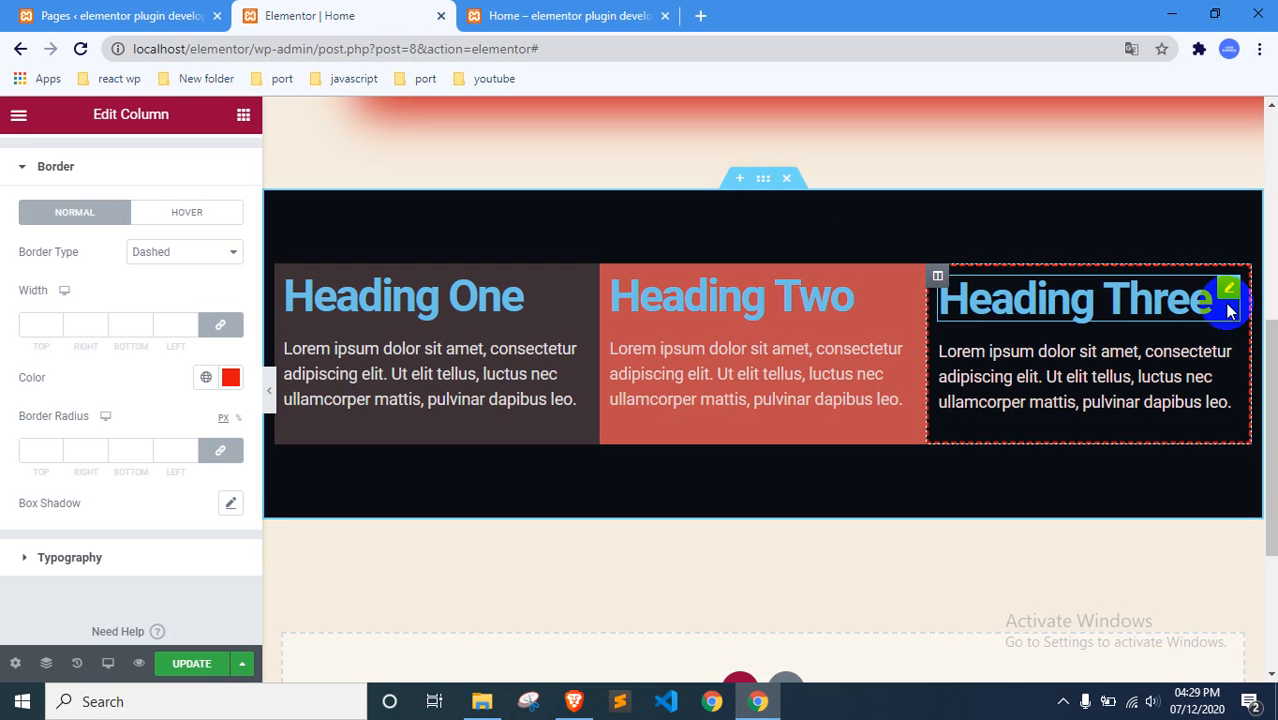
{"action": "right_click", "coordinate": [1095, 338]}
{"action": "left_click", "coordinate": [1127, 346]}
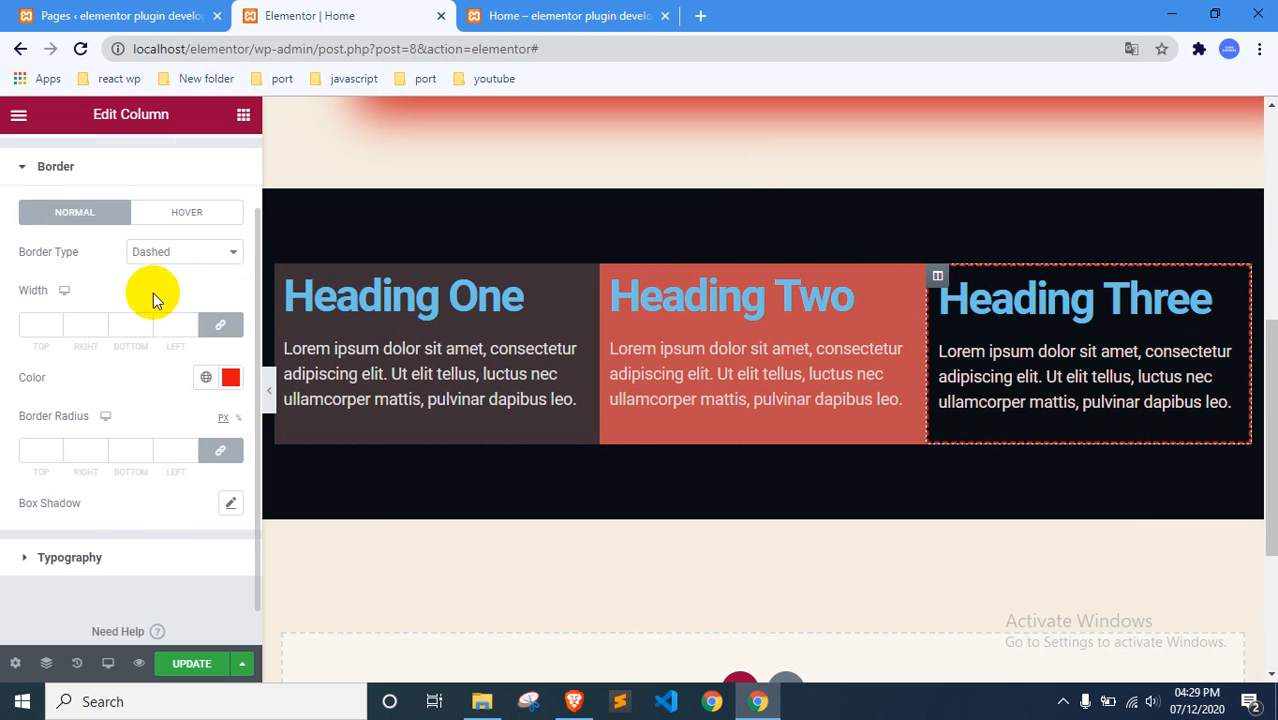
{"action": "scroll", "coordinate": [153, 293], "scroll_direction": "up", "scroll_amount": 2}
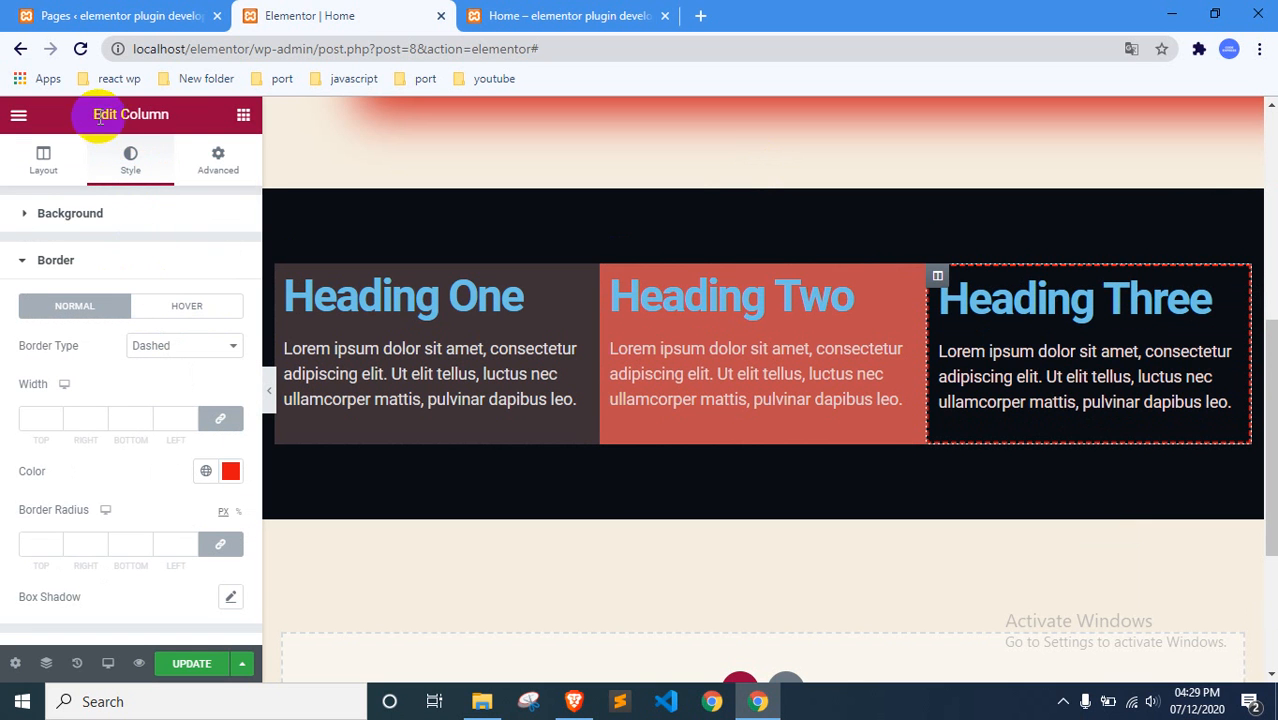
{"action": "double_click", "coordinate": [150, 117]}
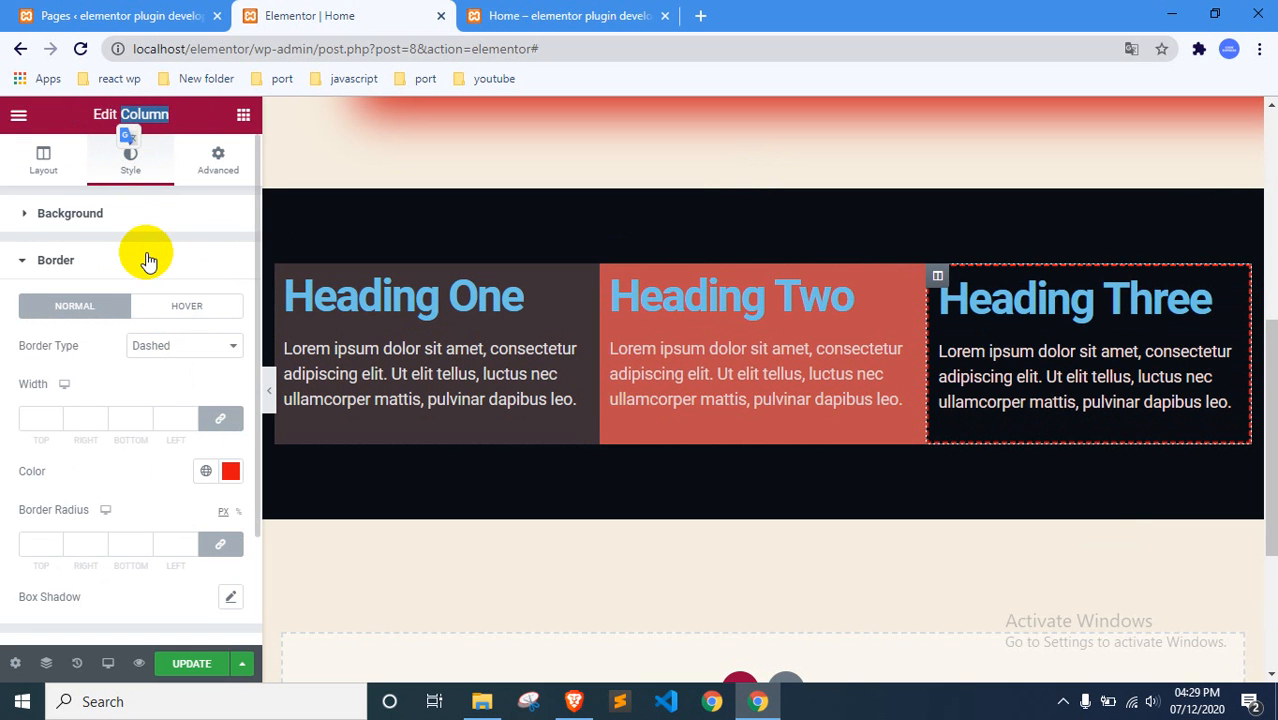
{"action": "right_click", "coordinate": [990, 345]}
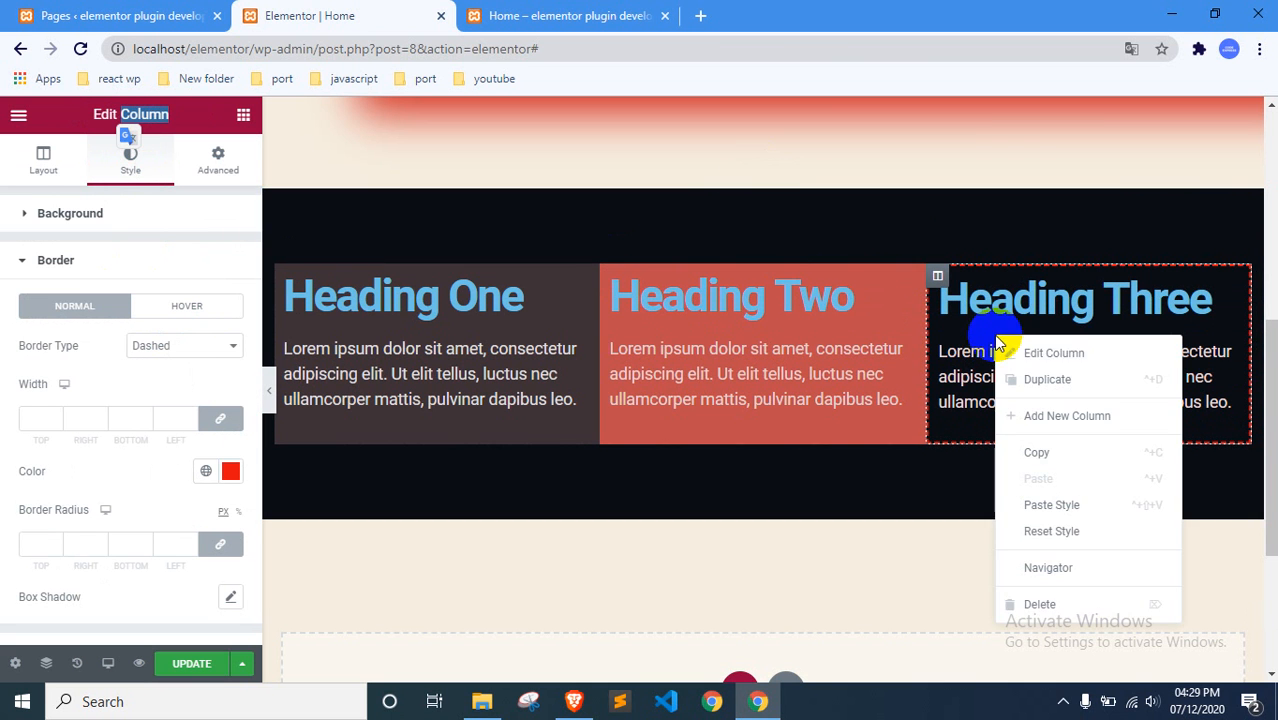
{"action": "left_click", "coordinate": [1016, 351]}
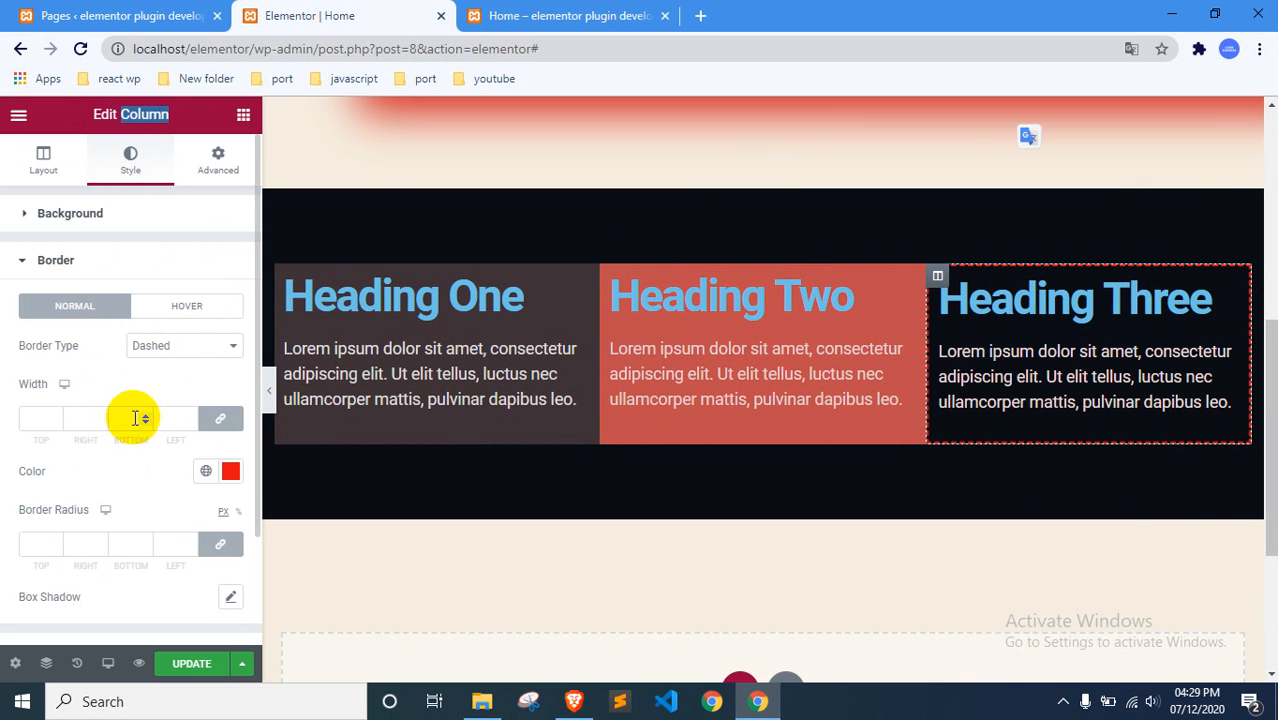
{"action": "left_click", "coordinate": [94, 310]}
{"action": "left_click", "coordinate": [87, 264]}
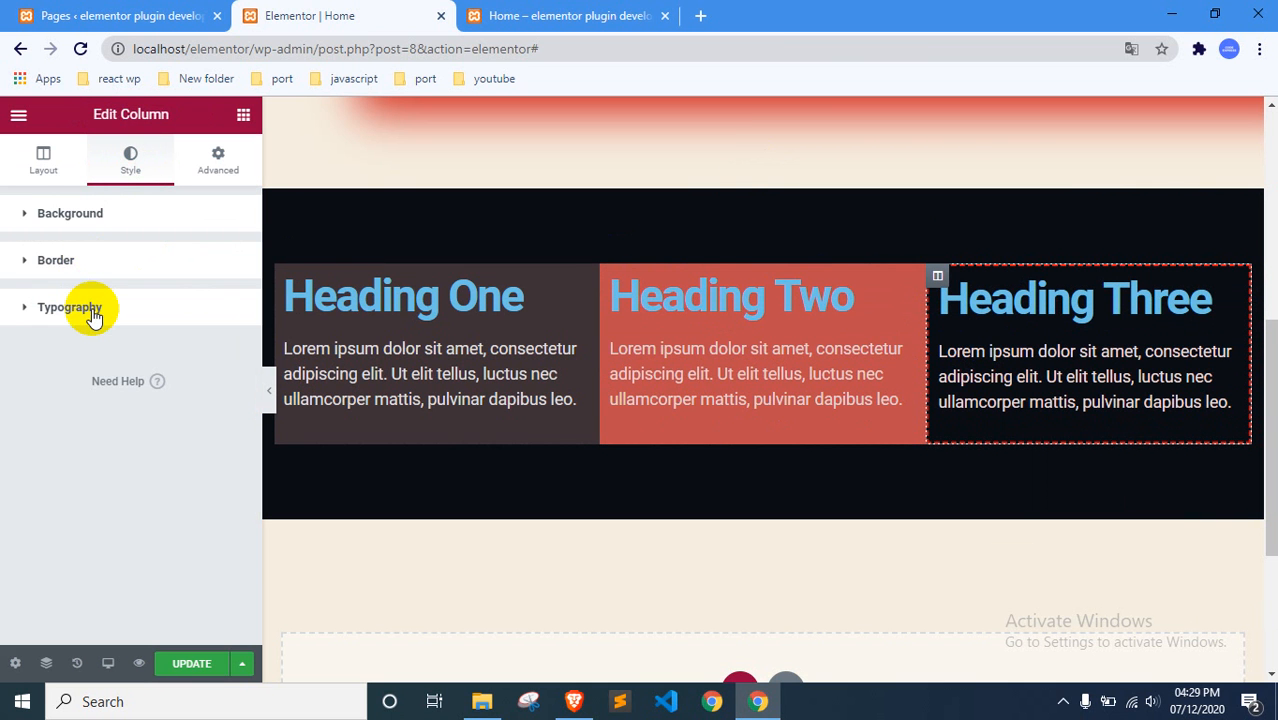
{"action": "left_click", "coordinate": [92, 310]}
{"action": "left_click", "coordinate": [93, 311]}
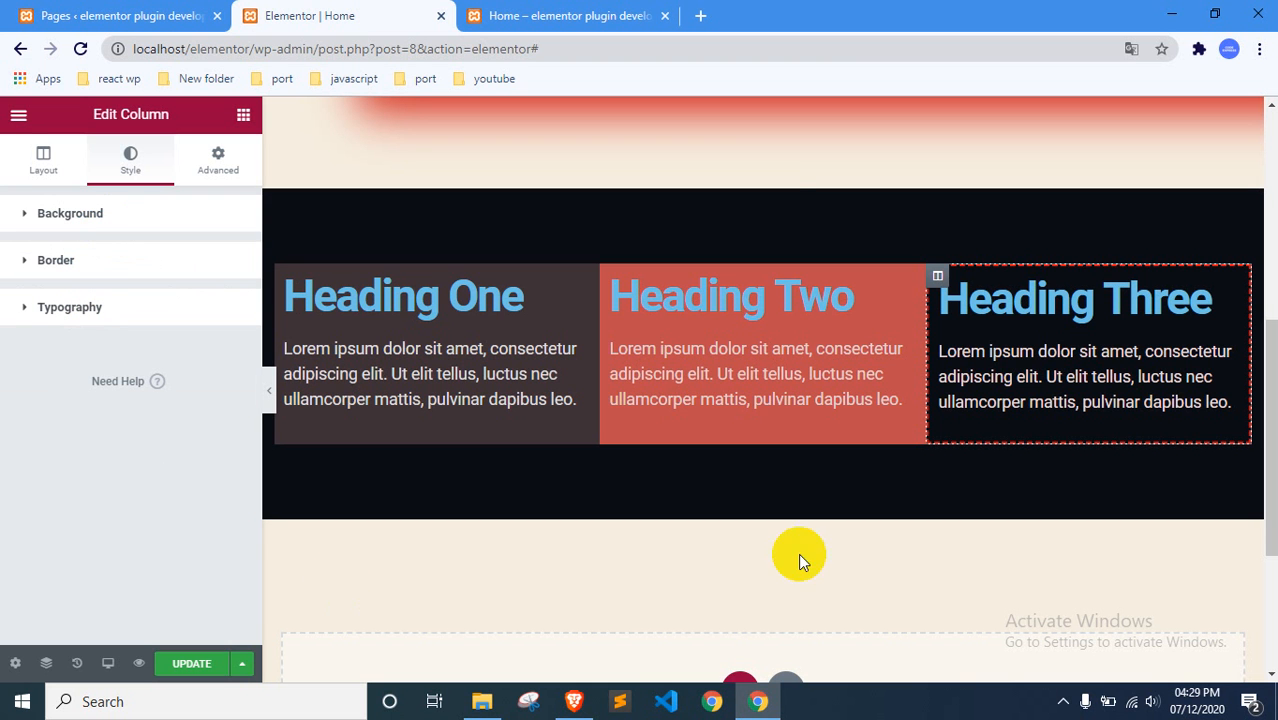
Give the "Heading Three" column a classic background in dark teal, #0D3631.
{"action": "right_click", "coordinate": [1122, 340]}
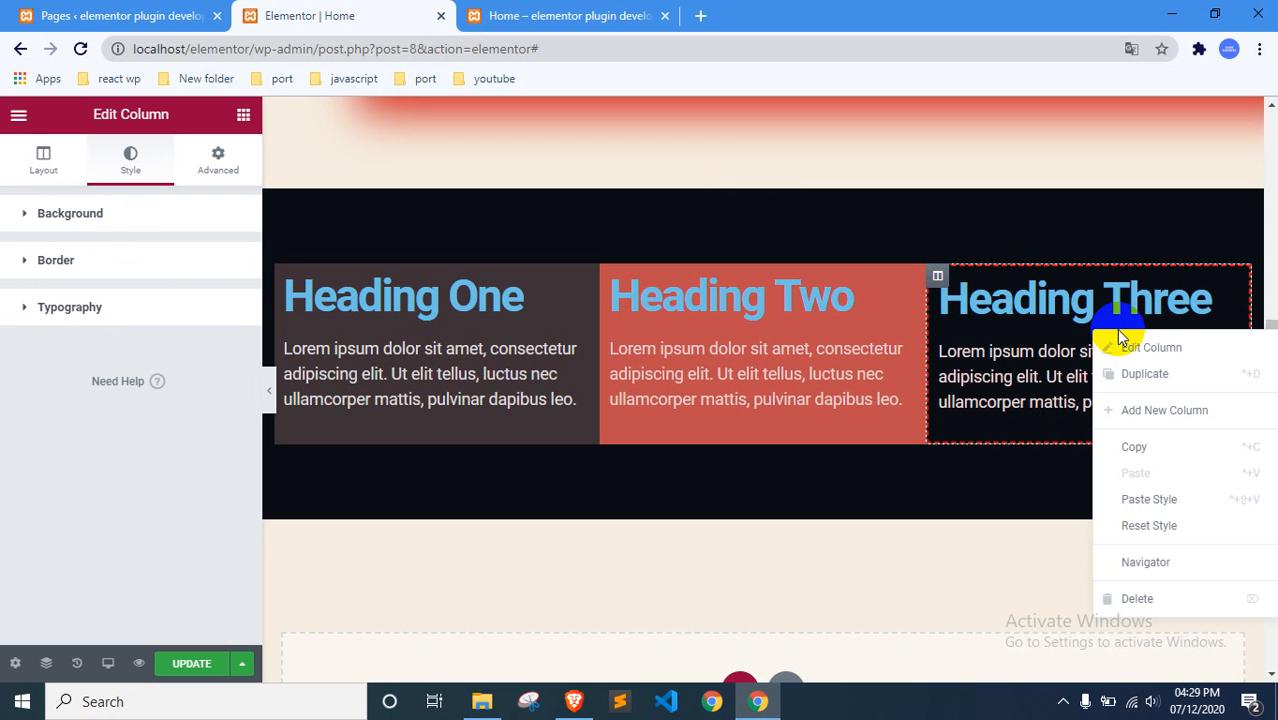
{"action": "left_click", "coordinate": [1121, 346]}
{"action": "left_click", "coordinate": [129, 218]}
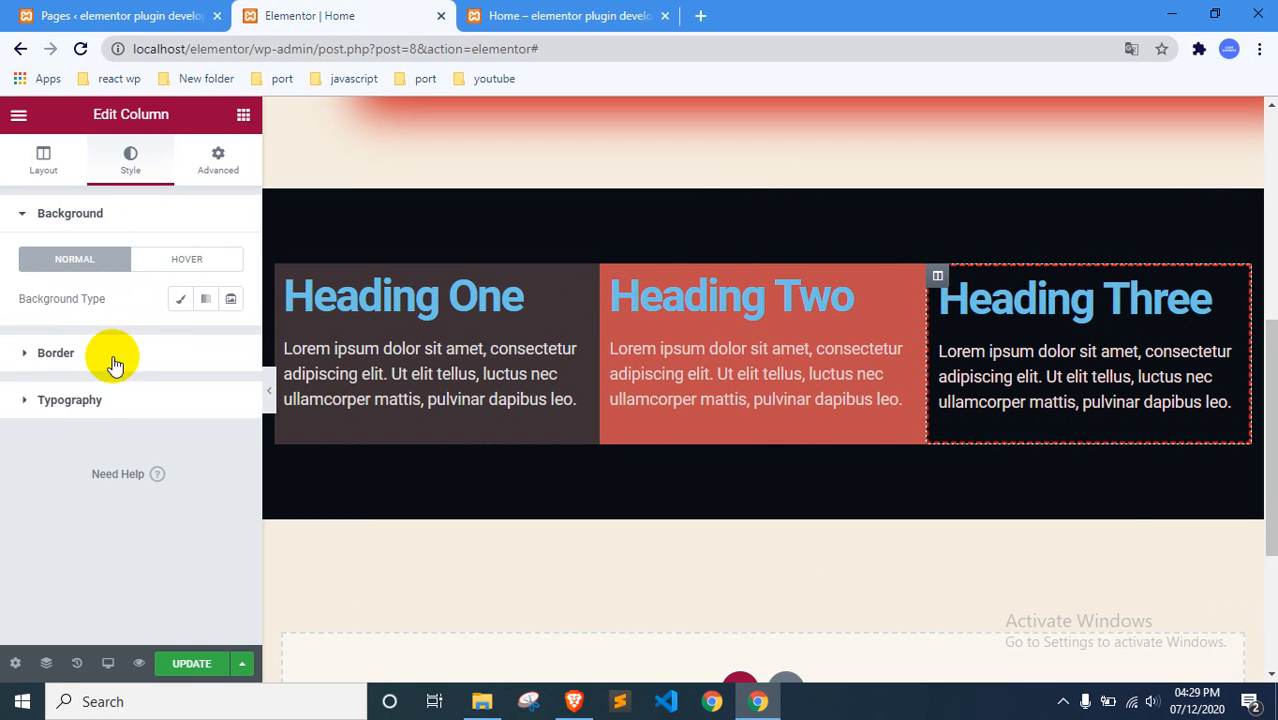
{"action": "left_click", "coordinate": [180, 298]}
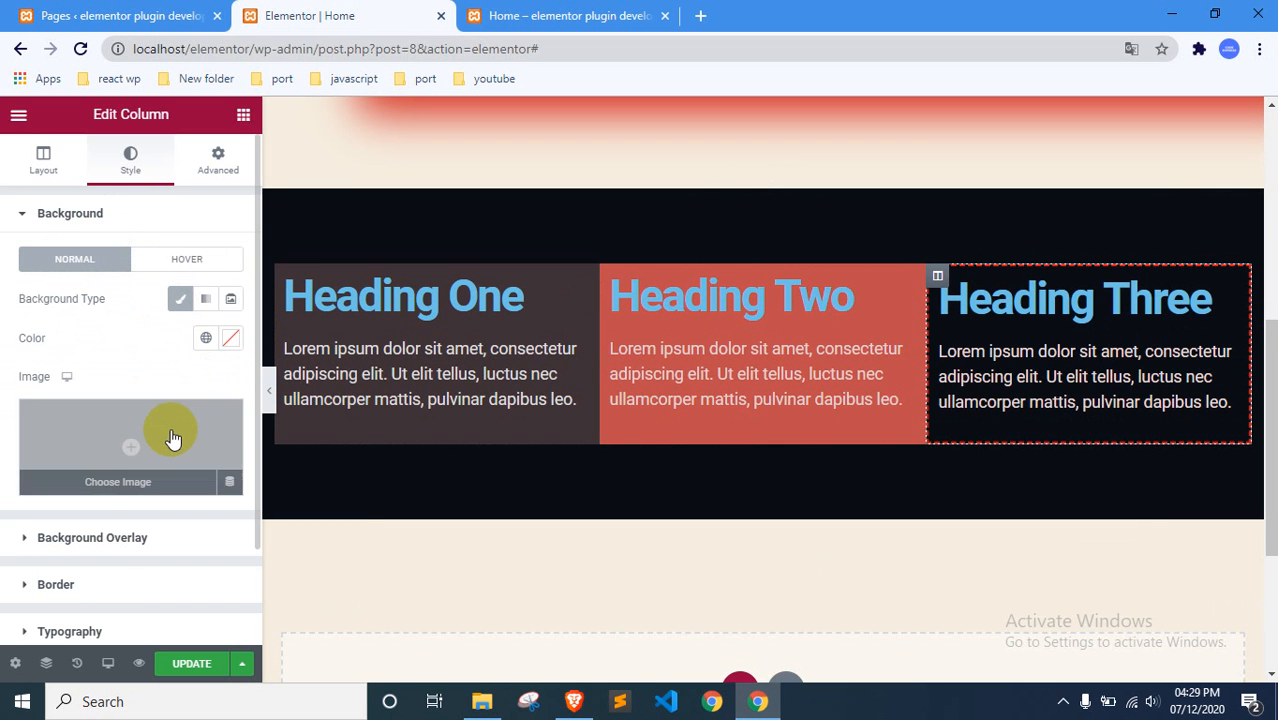
{"action": "left_click", "coordinate": [229, 338]}
{"action": "left_click", "coordinate": [225, 479]}
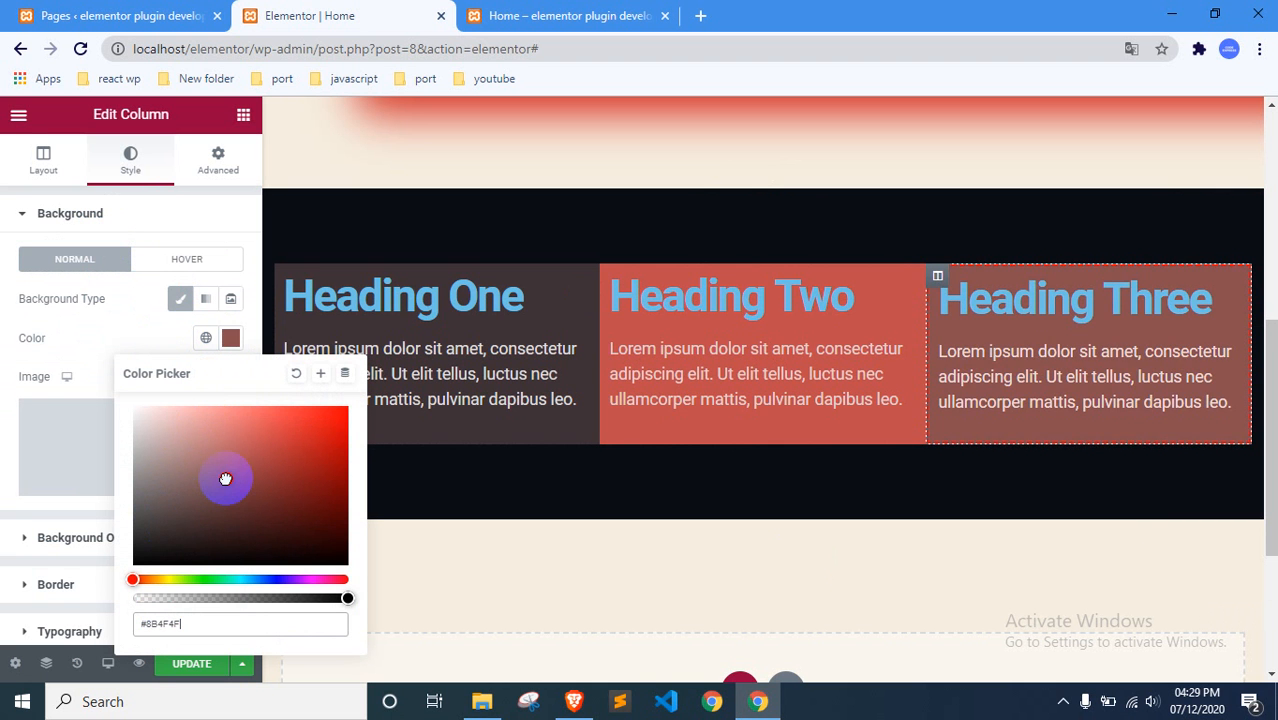
{"action": "left_click_drag", "start_coordinate": [225, 479], "coordinate": [297, 532]}
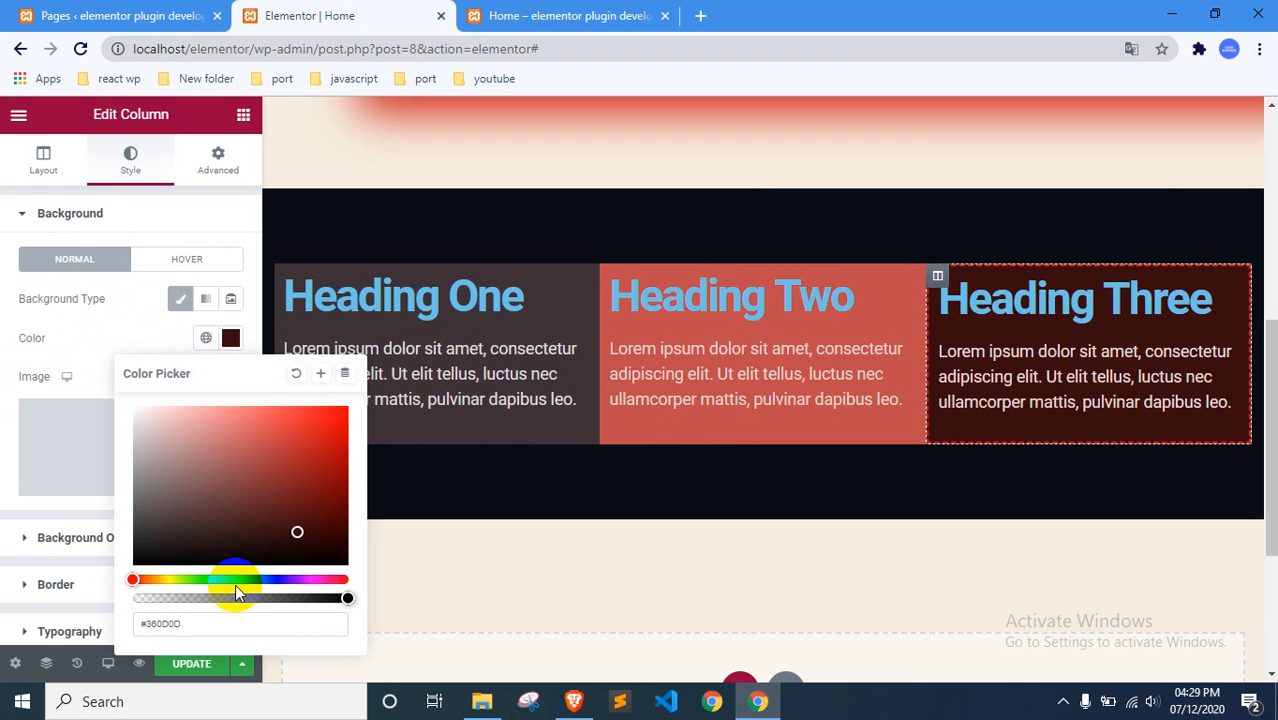
{"action": "left_click", "coordinate": [236, 582]}
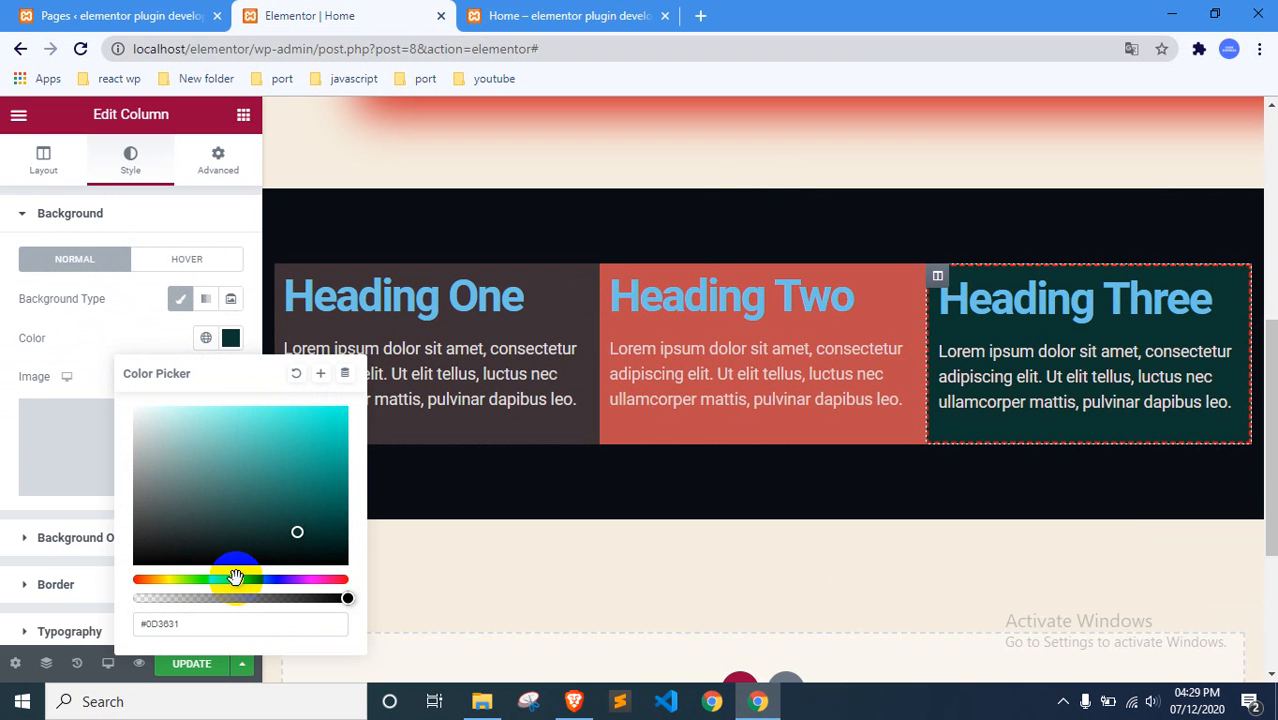
{"action": "left_click", "coordinate": [124, 341]}
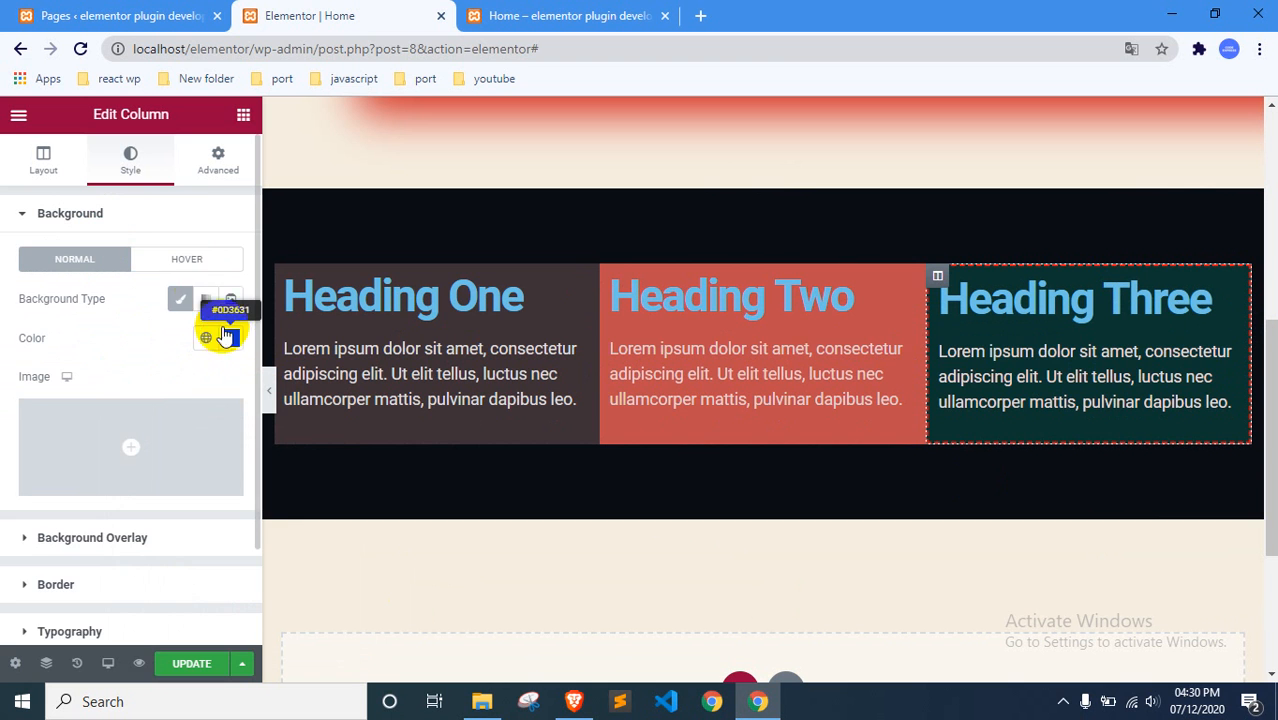
Set the "Heading Three" column's border type to None and update the page.
{"action": "left_click", "coordinate": [125, 214]}
{"action": "left_click", "coordinate": [97, 306]}
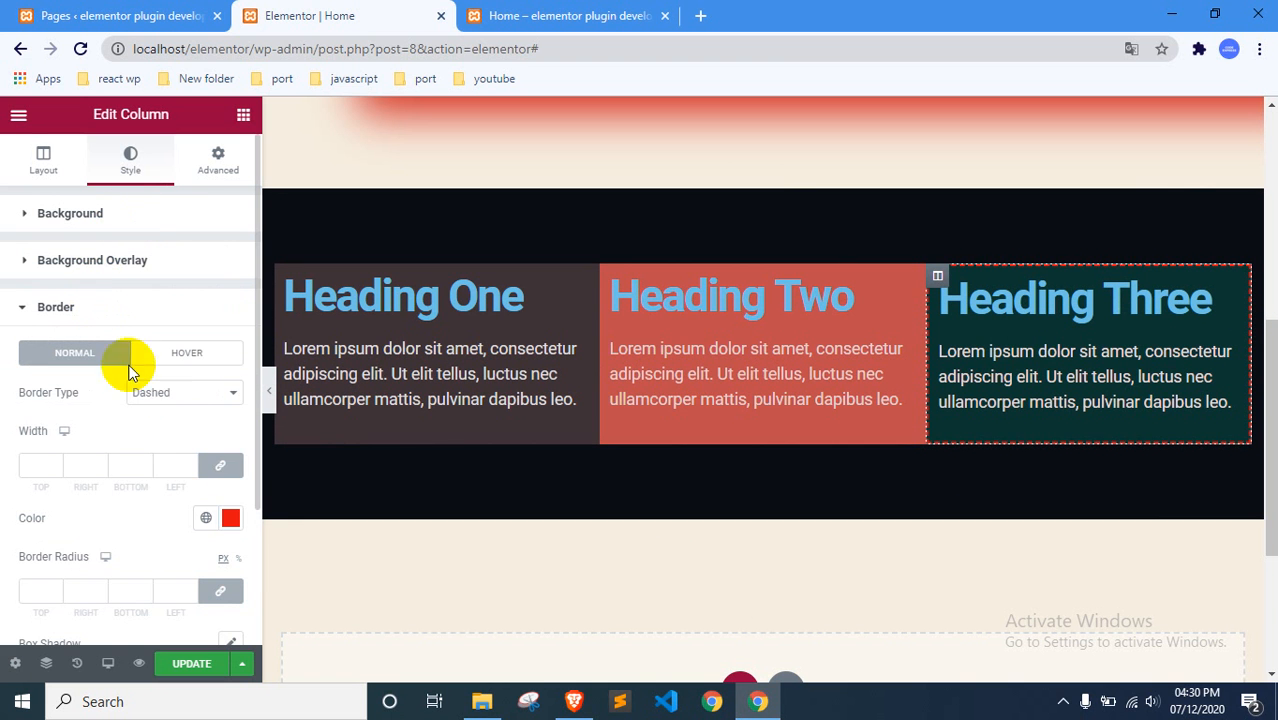
{"action": "left_click", "coordinate": [190, 395]}
{"action": "left_click", "coordinate": [160, 410]}
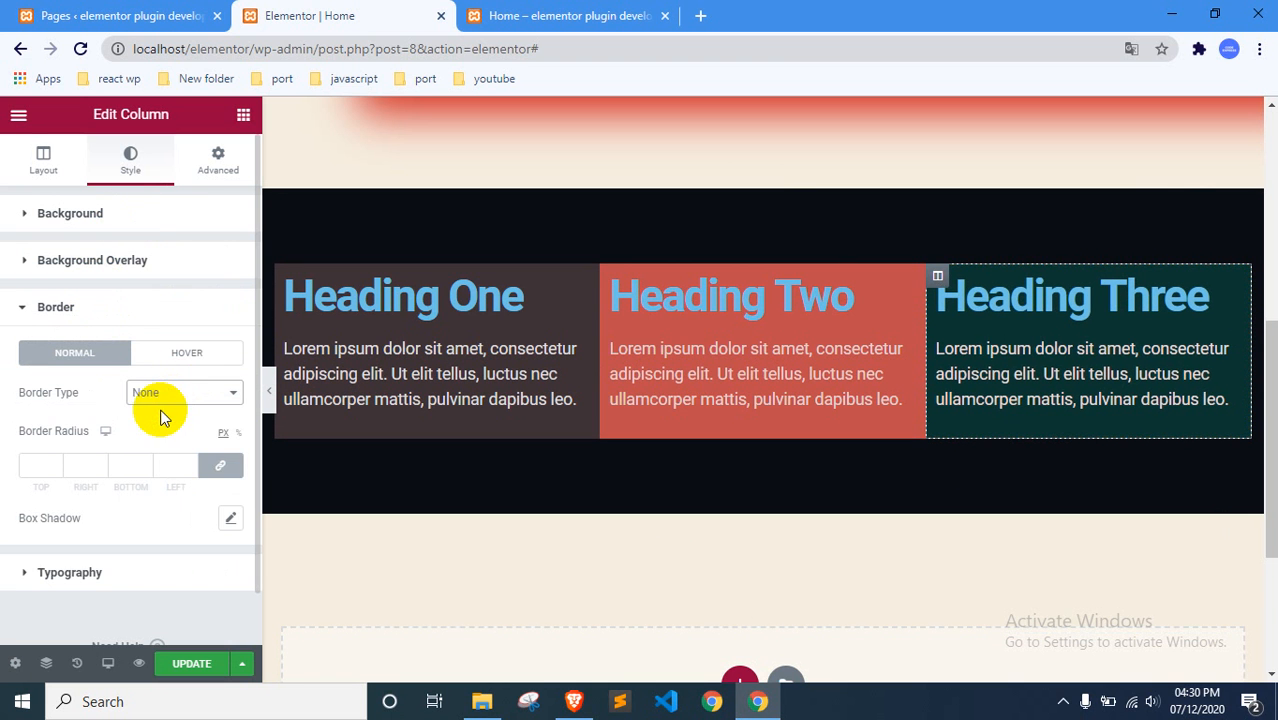
{"action": "left_click", "coordinate": [139, 300]}
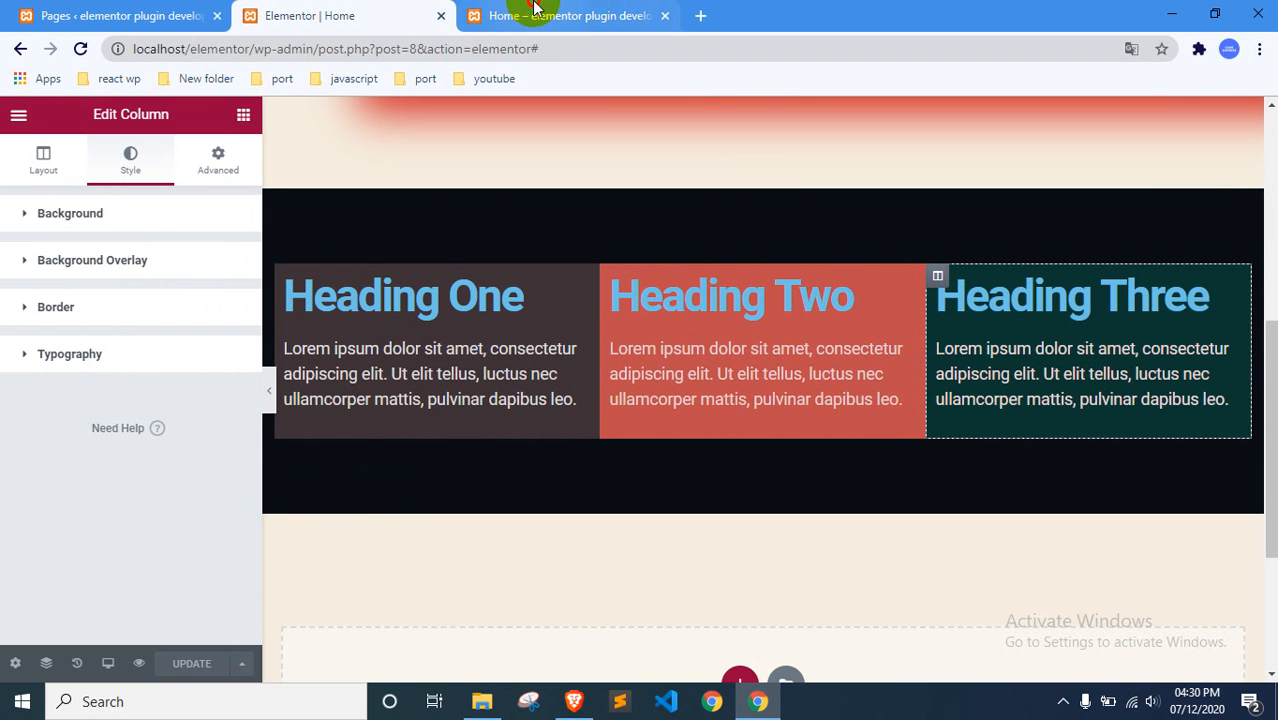
Reload the published Home page in its browser tab and check the three-column section's backgrounds.
{"action": "left_click", "coordinate": [528, 15]}
{"action": "right_click", "coordinate": [5, 437]}
{"action": "left_click", "coordinate": [46, 497]}
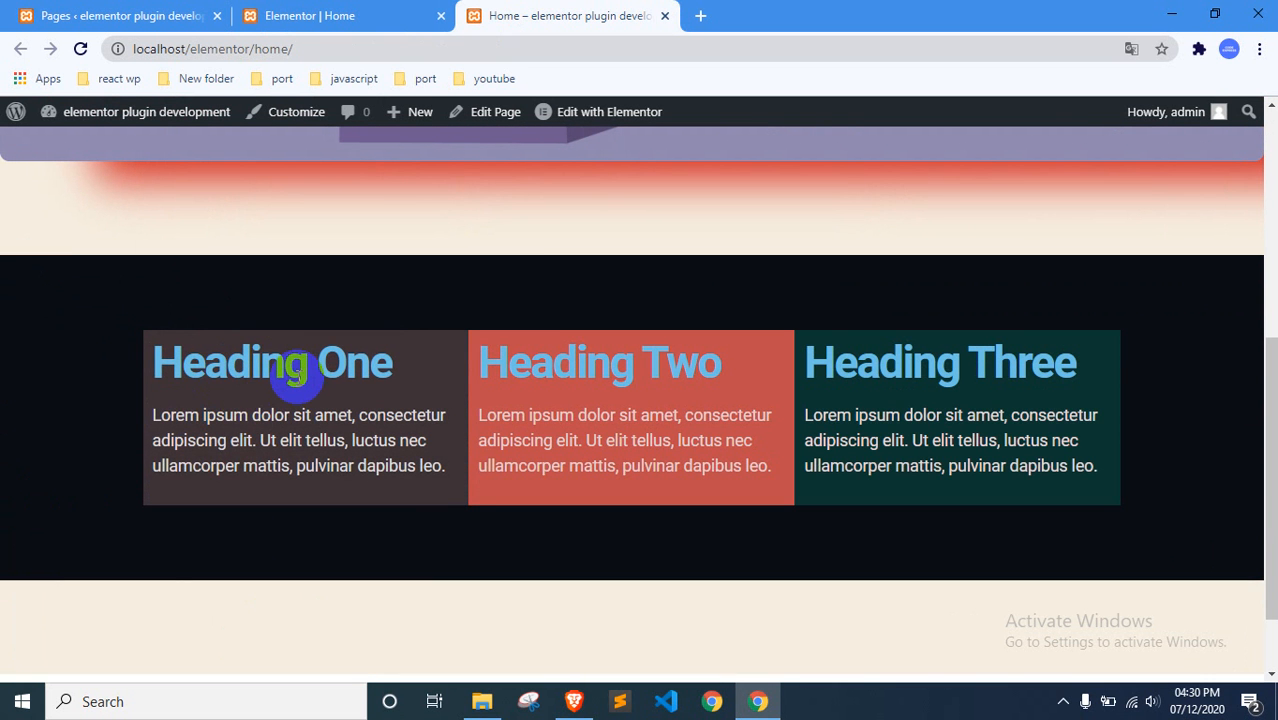
{"action": "scroll", "coordinate": [297, 370], "scroll_direction": "up", "scroll_amount": 5}
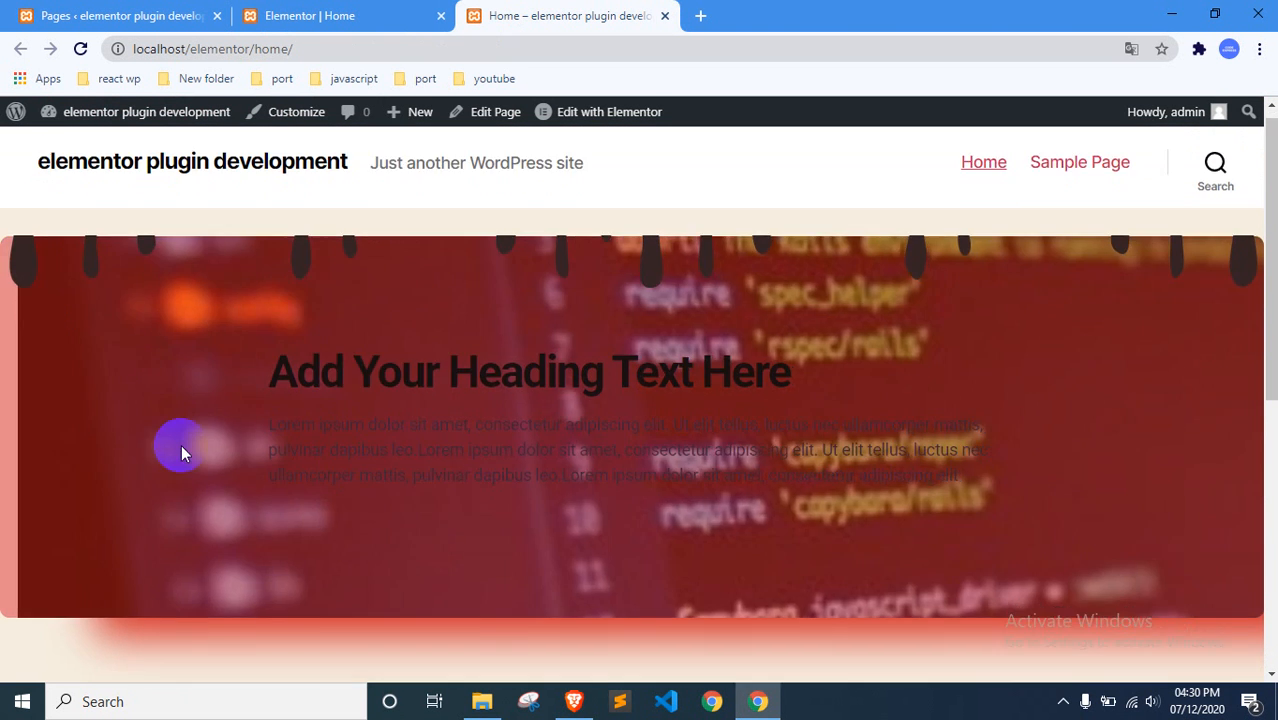
{"action": "scroll", "coordinate": [182, 444], "scroll_direction": "down", "scroll_amount": 6}
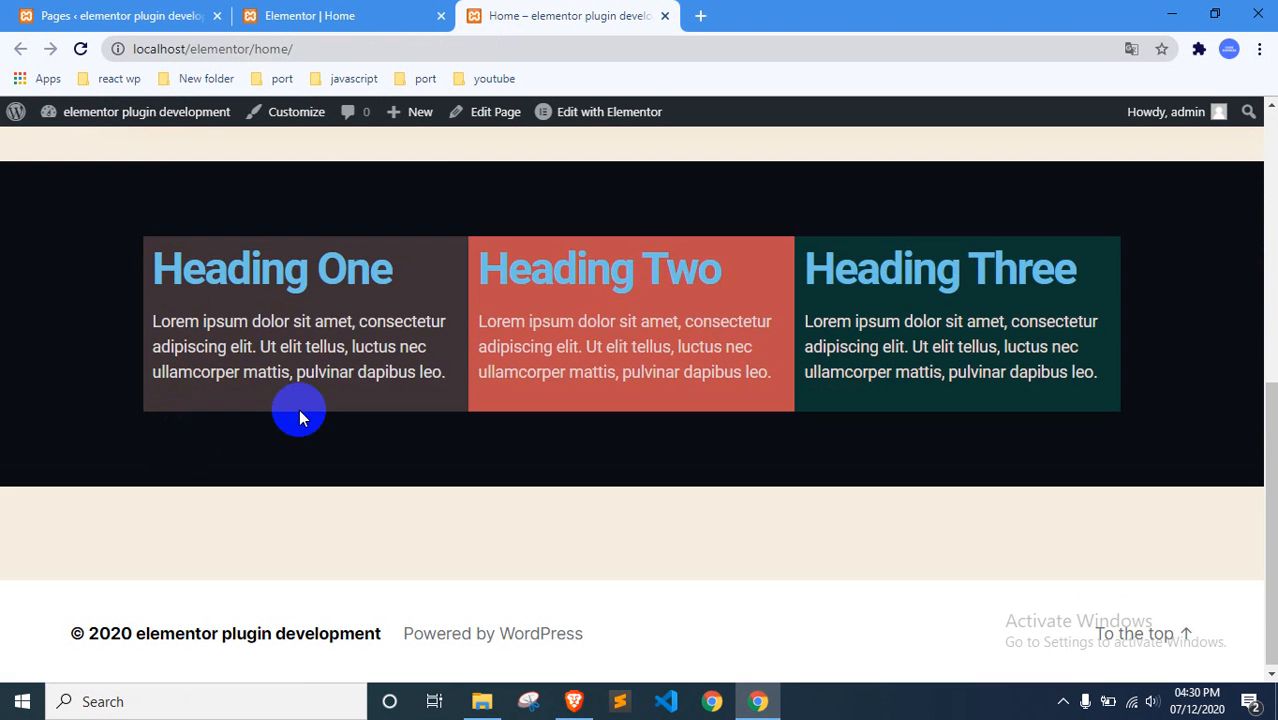
Switch back to the Elementor editor and set the "Heading Two" column's entrance animation to Fade In Right.
{"action": "left_click", "coordinate": [340, 17]}
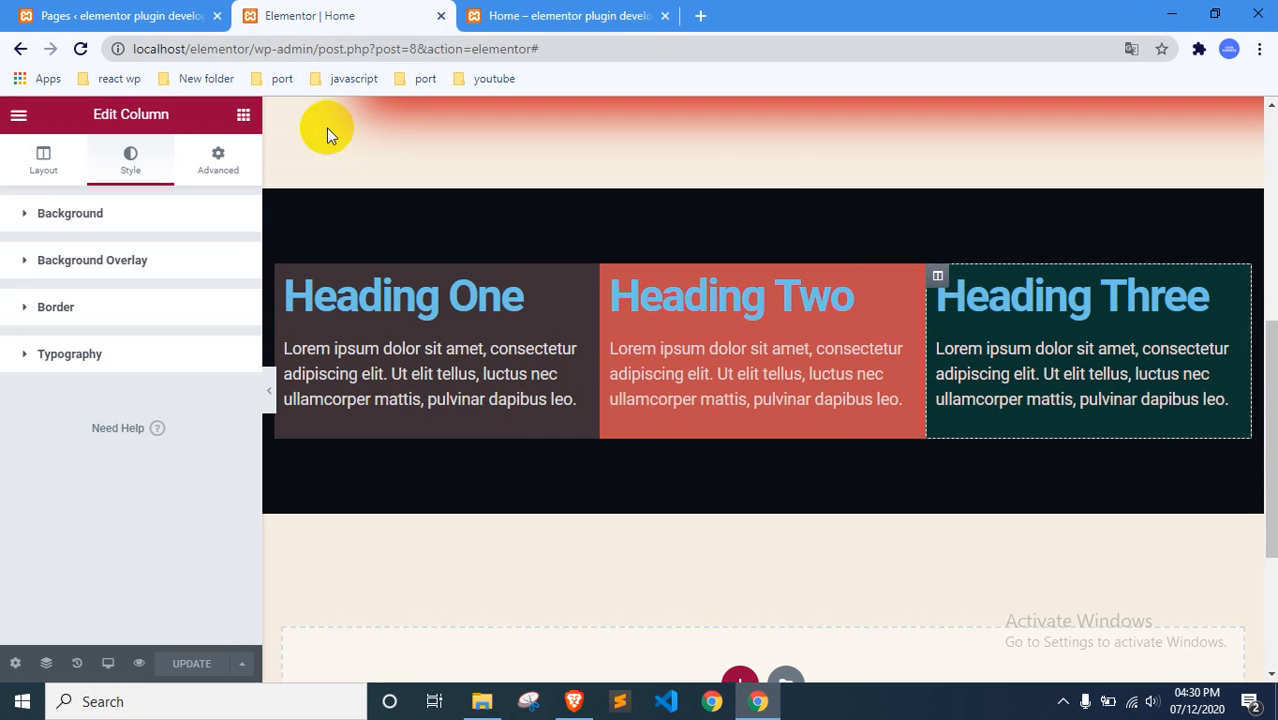
{"action": "right_click", "coordinate": [755, 327]}
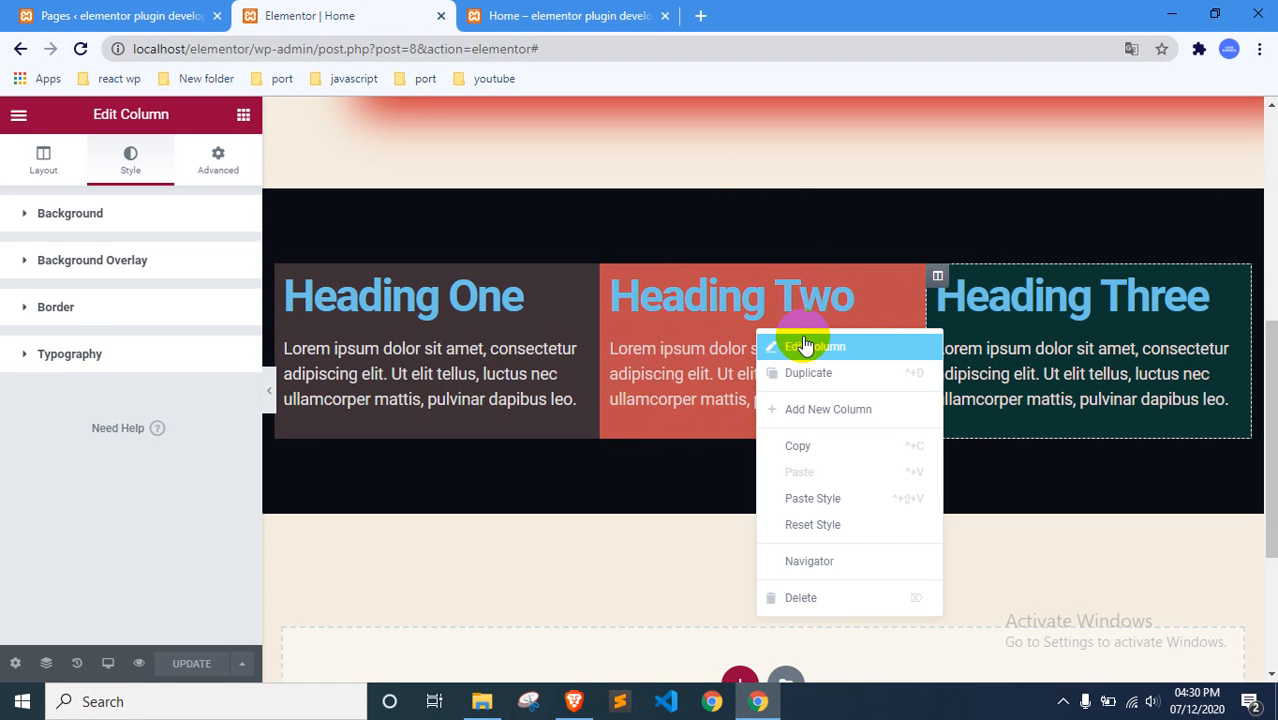
{"action": "left_click", "coordinate": [170, 220]}
{"action": "left_click", "coordinate": [107, 195]}
{"action": "left_click", "coordinate": [91, 207]}
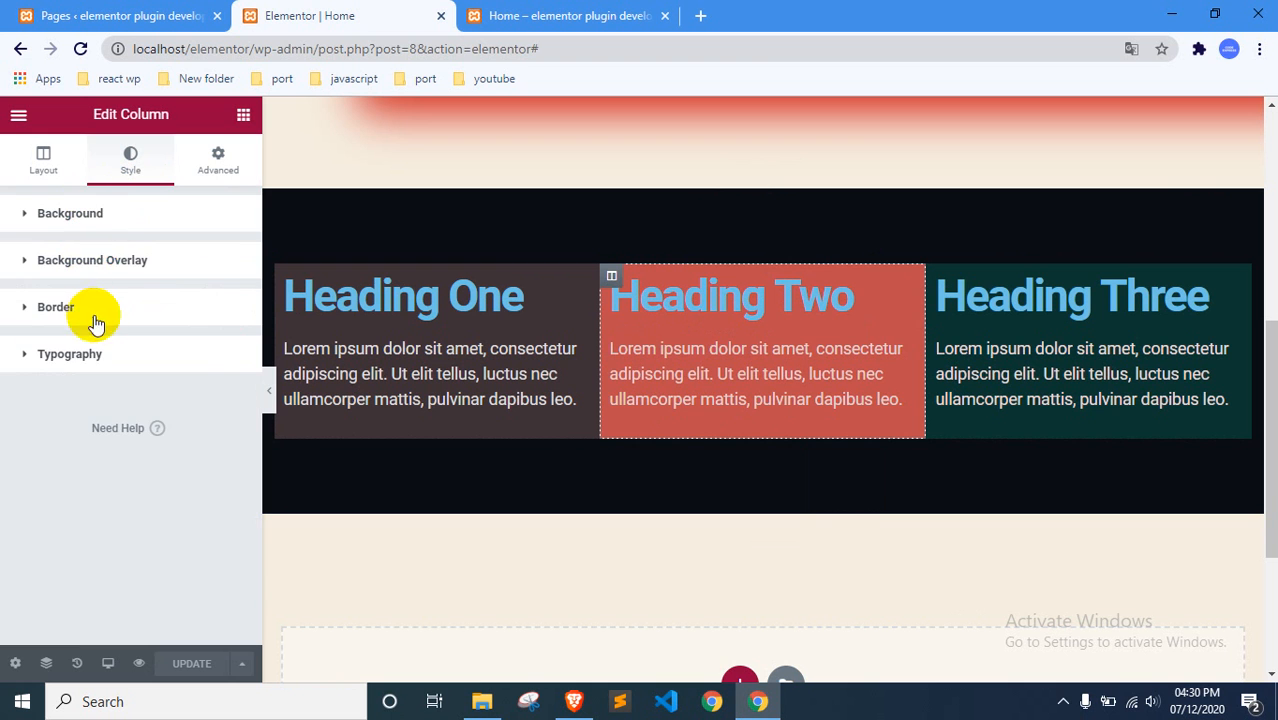
{"action": "left_click", "coordinate": [217, 158]}
{"action": "left_click", "coordinate": [110, 217]}
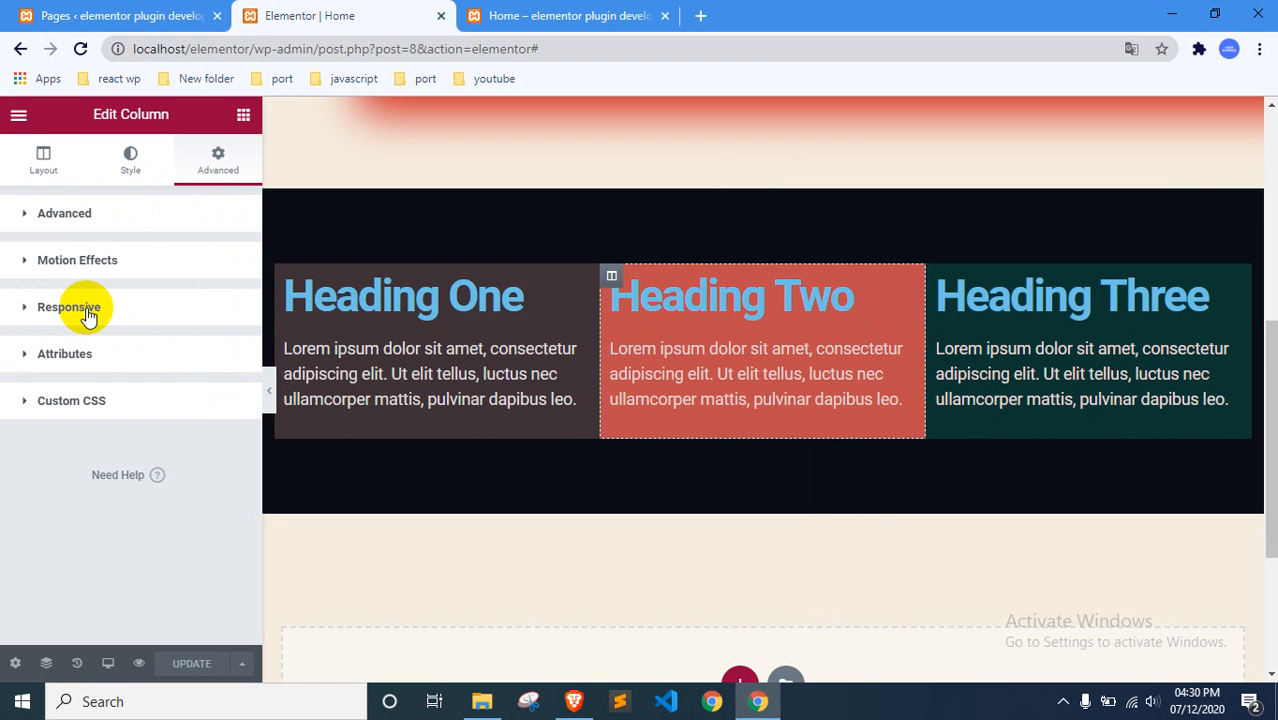
{"action": "left_click", "coordinate": [122, 256]}
{"action": "left_click", "coordinate": [103, 341]}
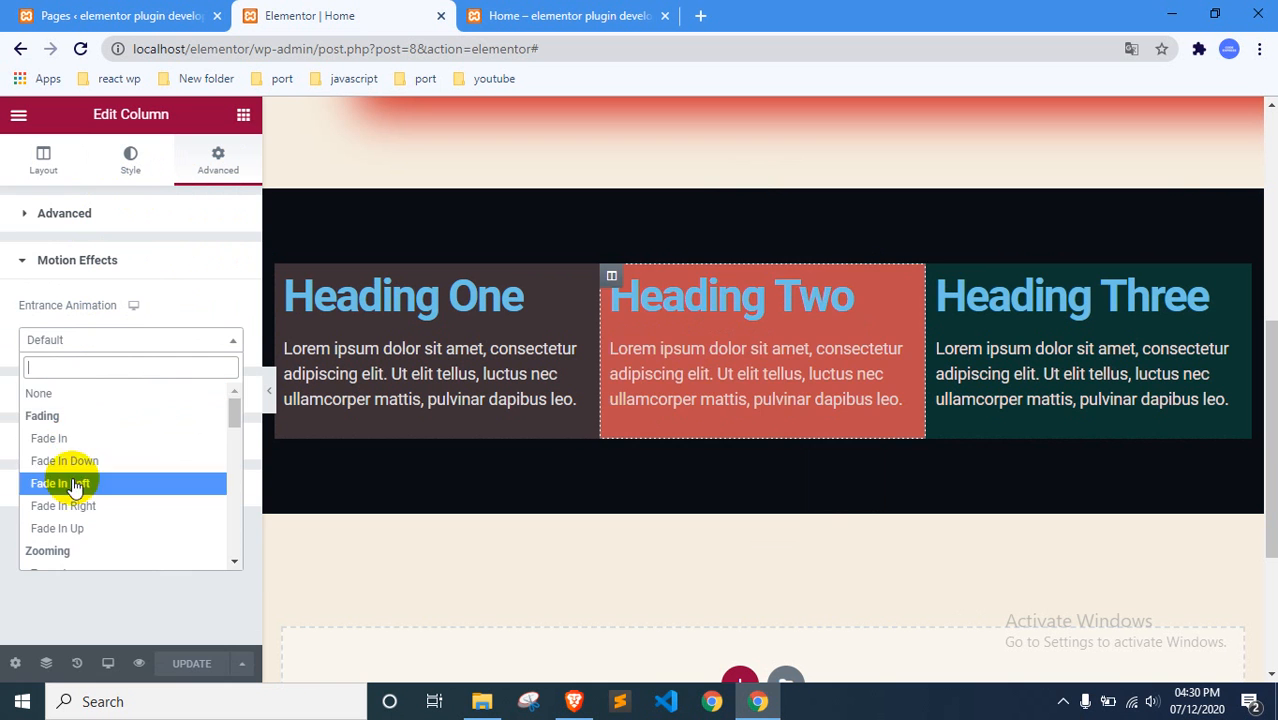
{"action": "left_click", "coordinate": [77, 483]}
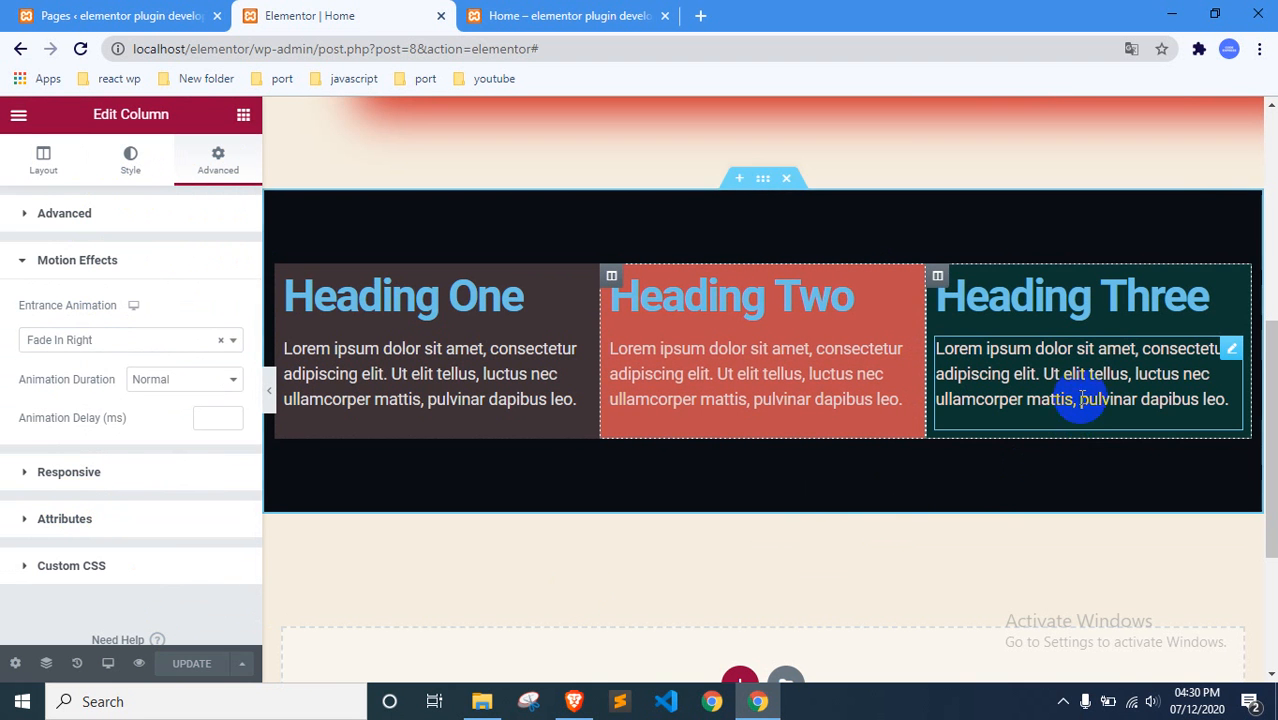
Set the "Heading Three" column's entrance animation to Slide In Down and update the page.
{"action": "right_click", "coordinate": [1099, 326]}
{"action": "left_click", "coordinate": [1124, 344]}
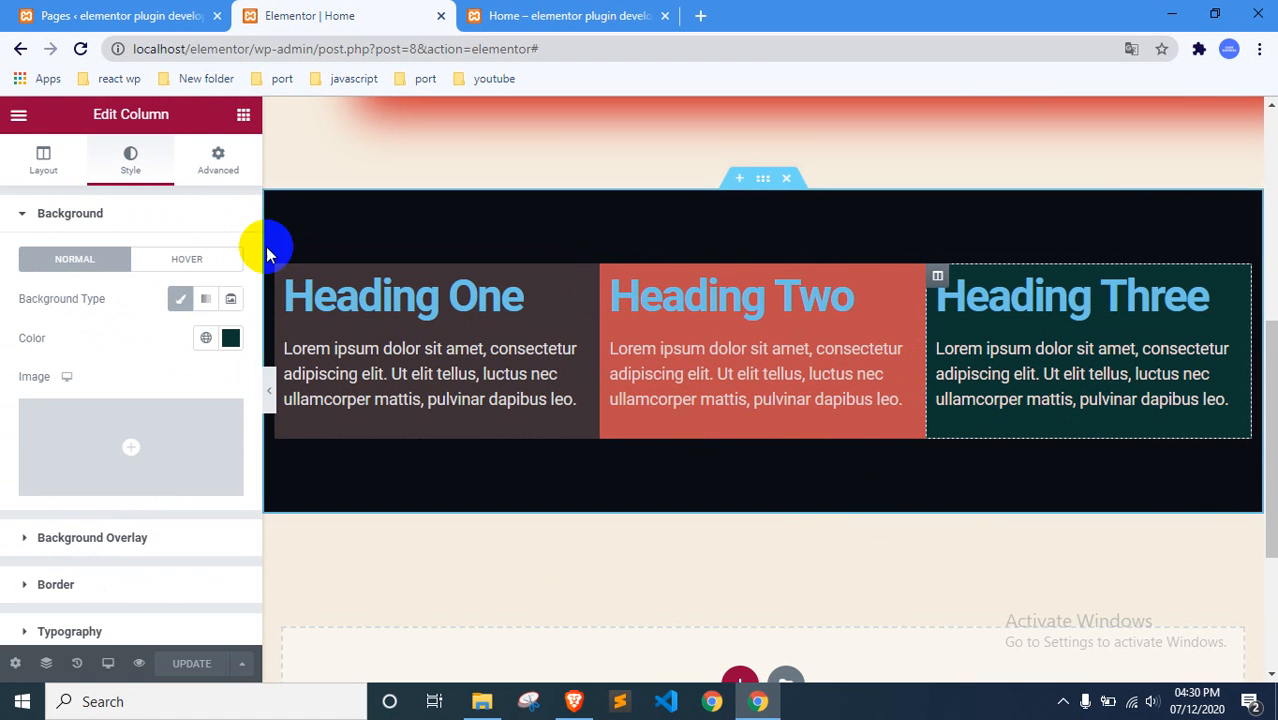
{"action": "left_click", "coordinate": [228, 157]}
{"action": "scroll", "coordinate": [95, 445], "scroll_direction": "down", "scroll_amount": 3}
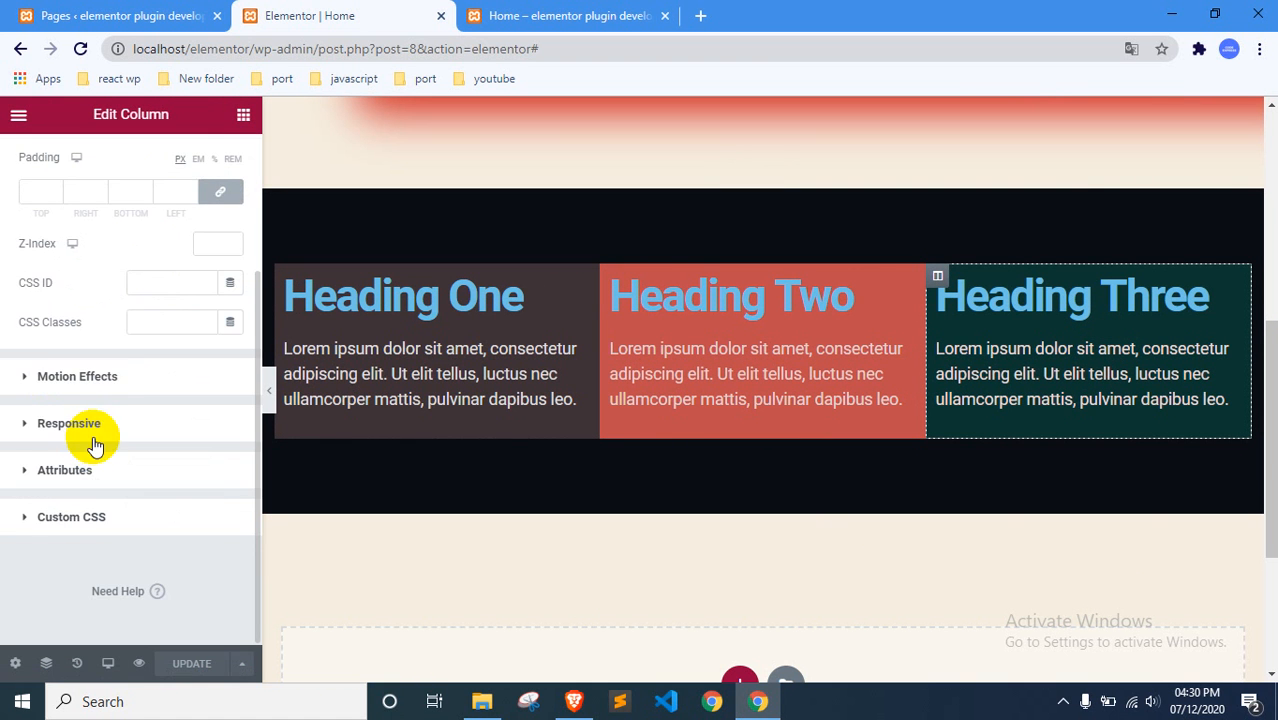
{"action": "left_click", "coordinate": [117, 388]}
{"action": "left_click", "coordinate": [114, 338]}
{"action": "scroll", "coordinate": [85, 470], "scroll_direction": "down", "scroll_amount": 5}
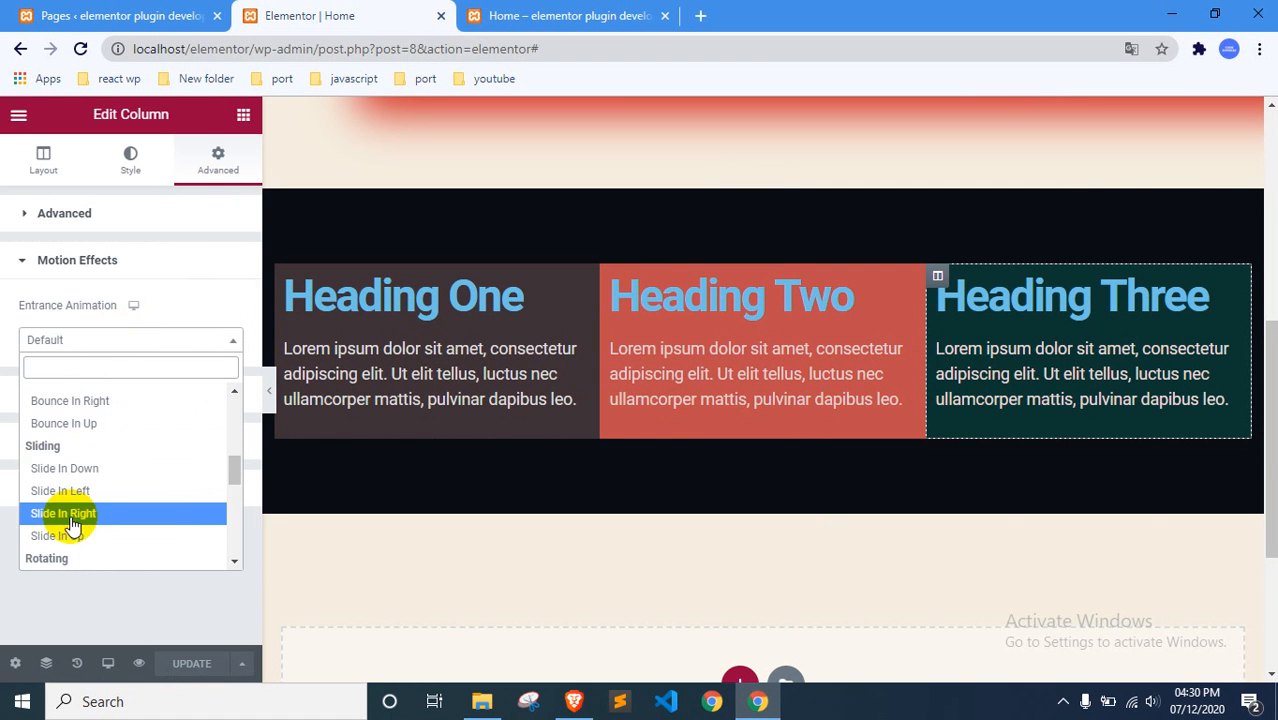
{"action": "left_click", "coordinate": [82, 470]}
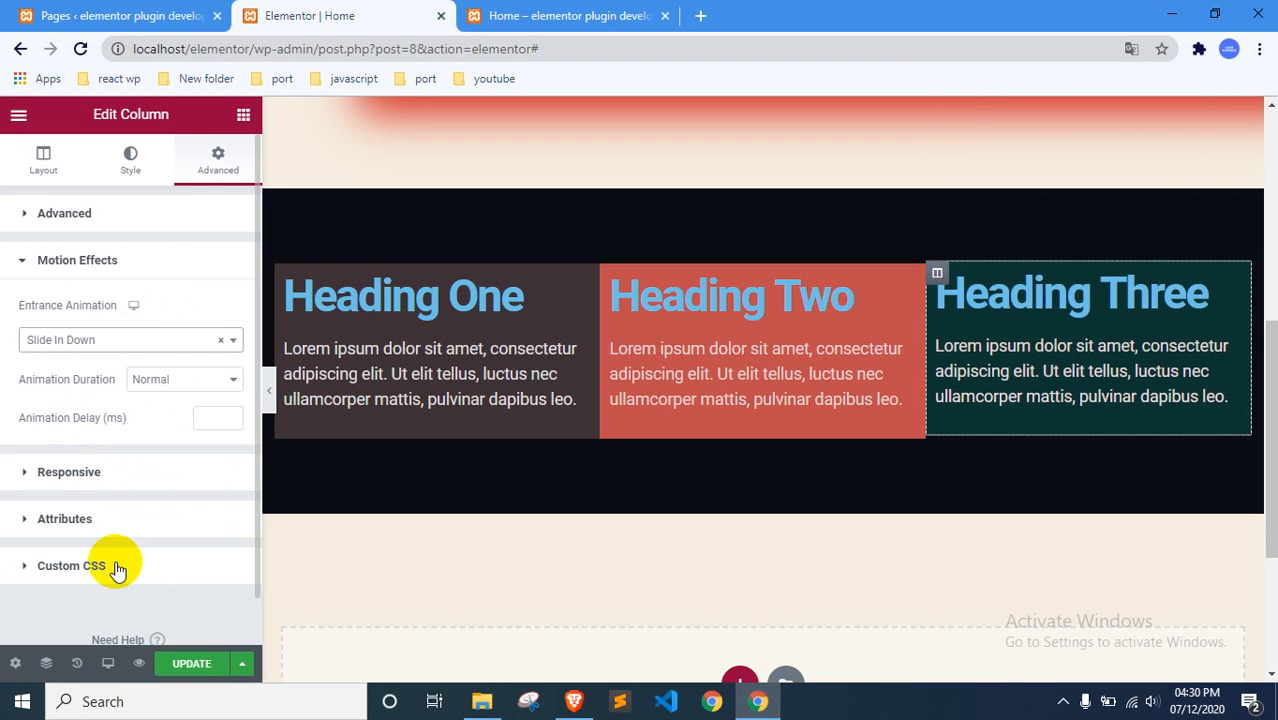
{"action": "left_click", "coordinate": [200, 665]}
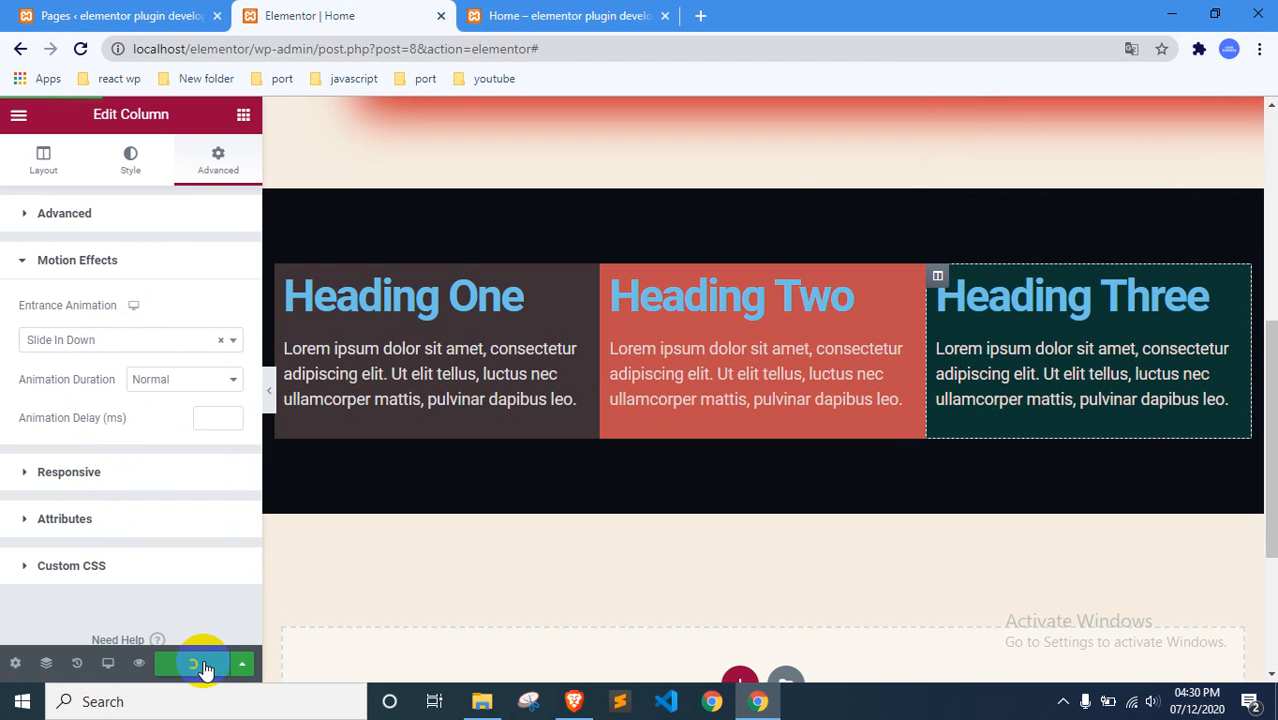
Reload the published Home page in its browser tab and check the columns' entrance animations.
{"action": "left_click", "coordinate": [530, 8]}
{"action": "right_click", "coordinate": [3, 340]}
{"action": "left_click", "coordinate": [12, 418]}
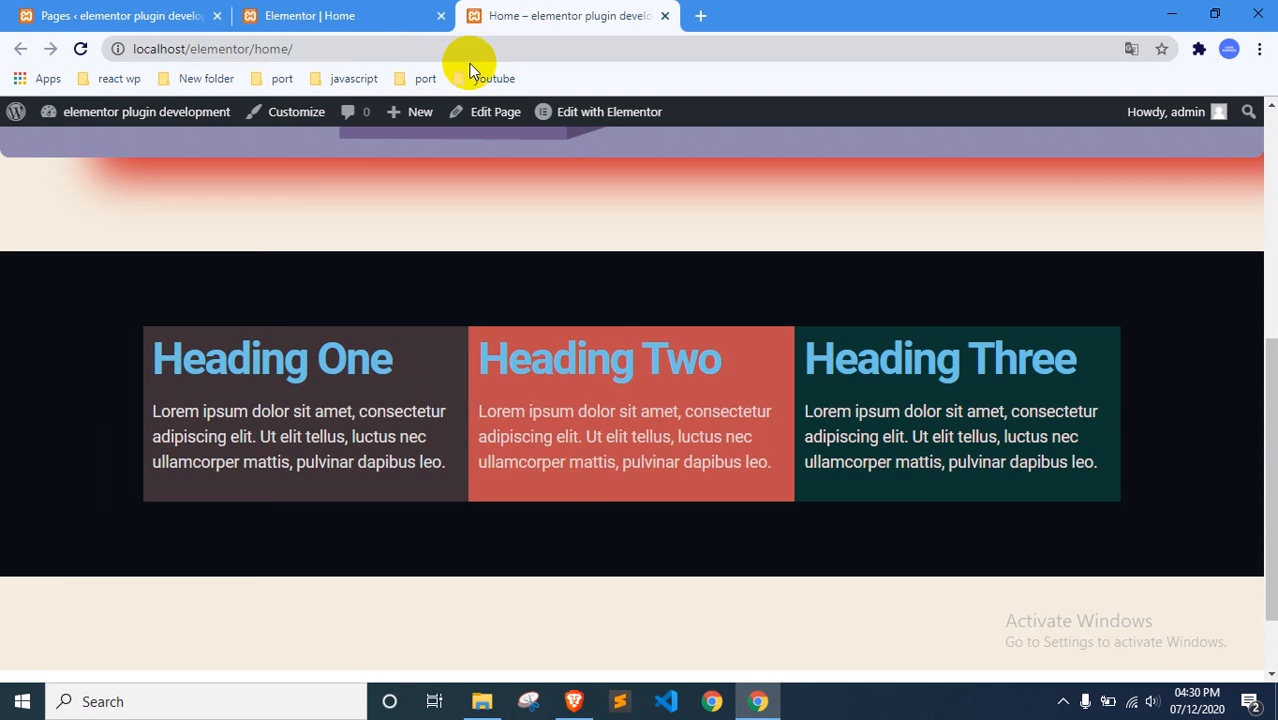
Return to the Elementor editor and adjust the column boundaries around "Heading Two", leaving the three columns roughly equal in width.
{"action": "left_click", "coordinate": [414, 16]}
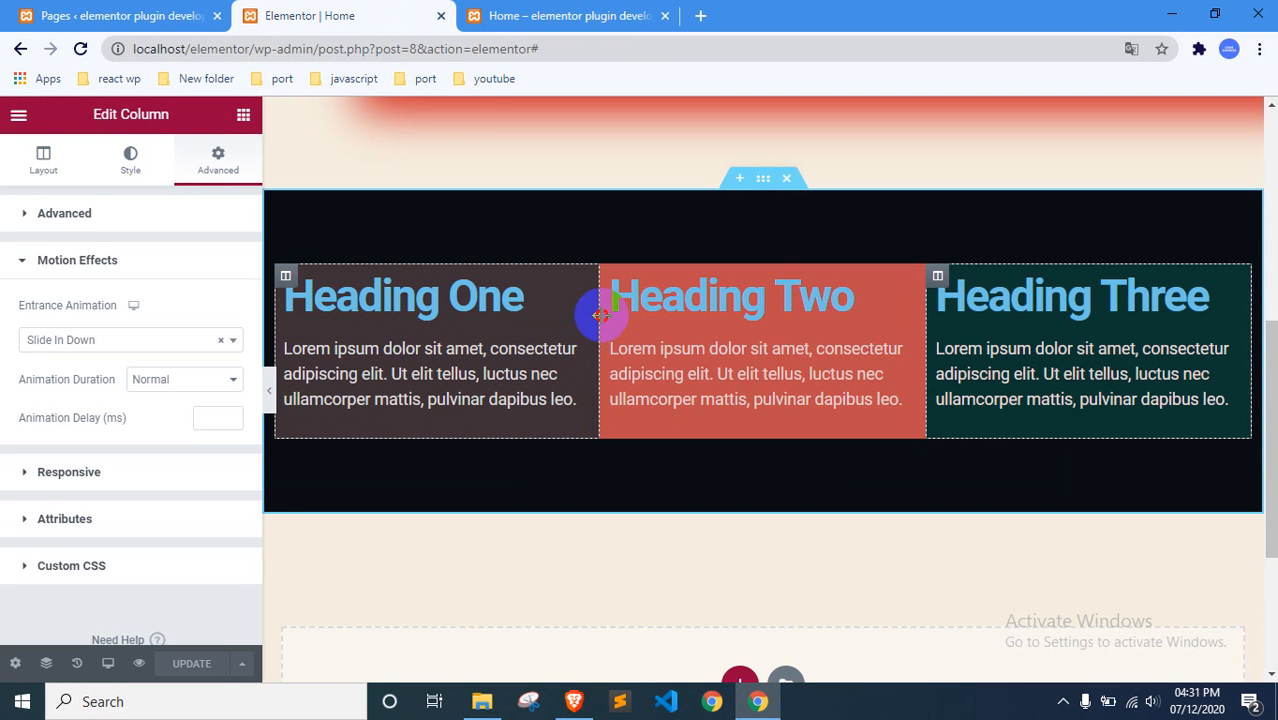
{"action": "left_click_drag", "start_coordinate": [600, 316], "coordinate": [641, 328]}
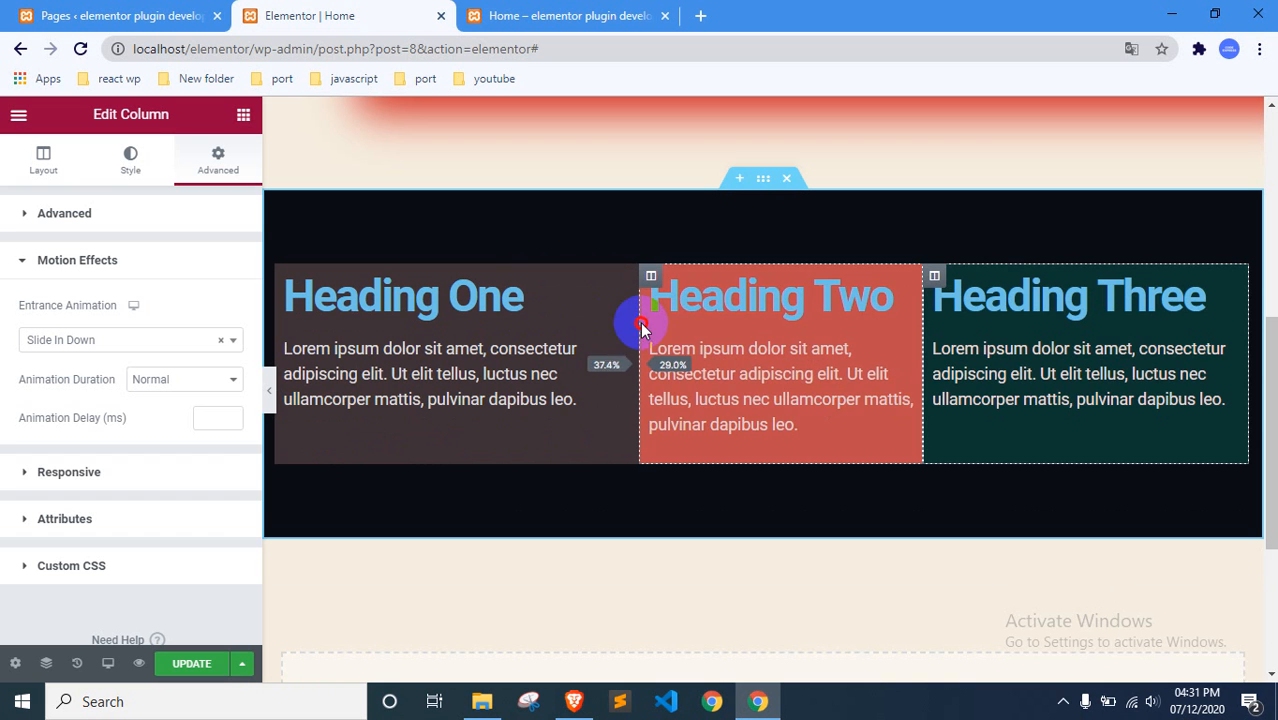
{"action": "left_click_drag", "start_coordinate": [925, 325], "coordinate": [872, 332]}
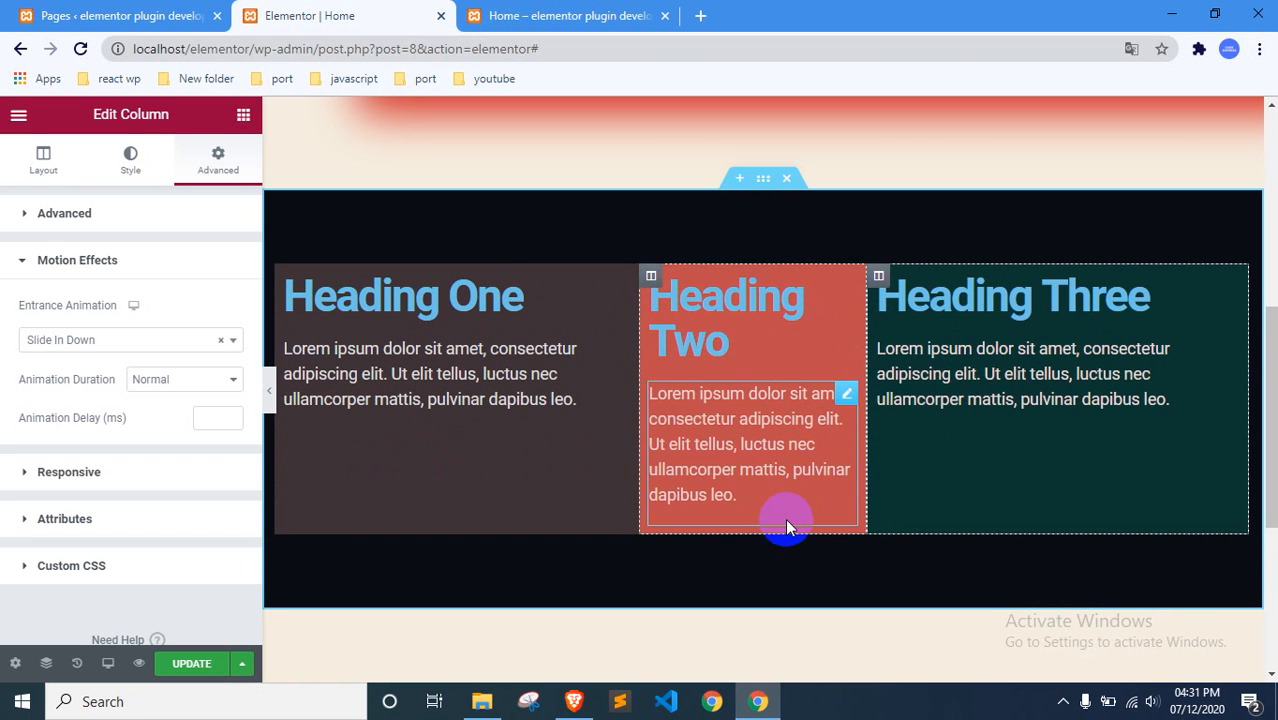
{"action": "left_click_drag", "start_coordinate": [871, 349], "coordinate": [921, 367]}
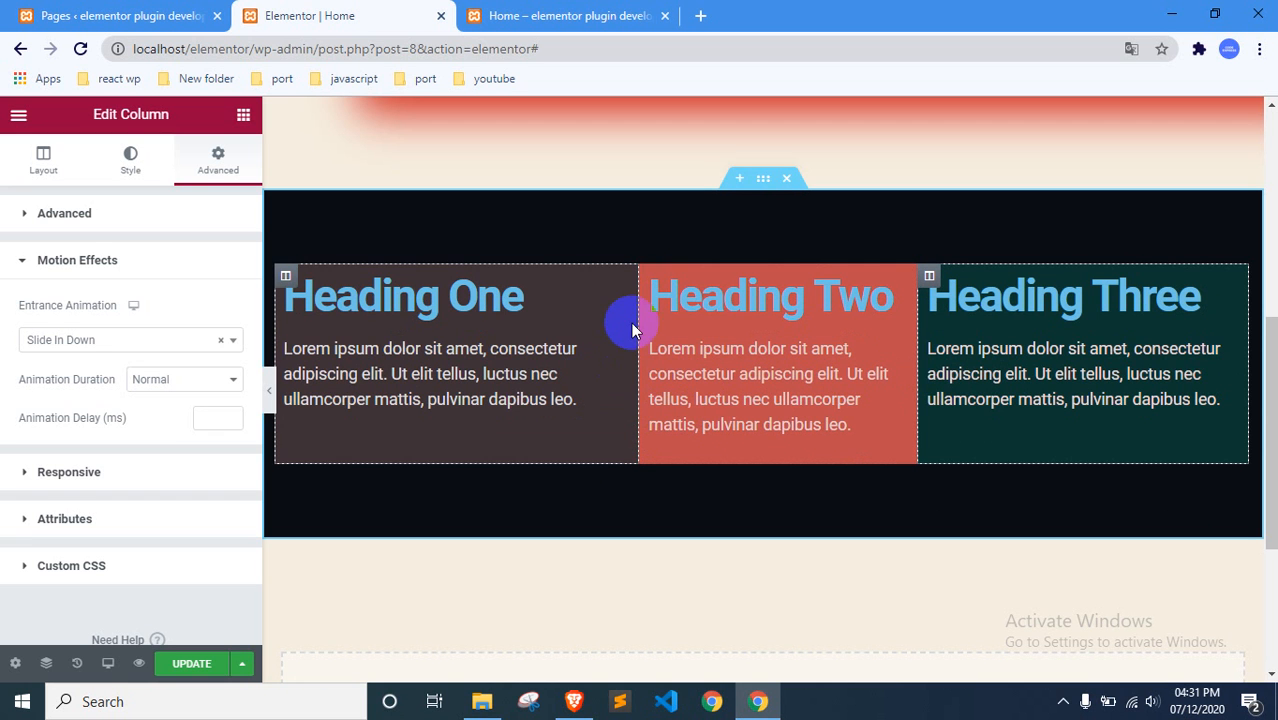
{"action": "left_click_drag", "start_coordinate": [631, 320], "coordinate": [587, 316]}
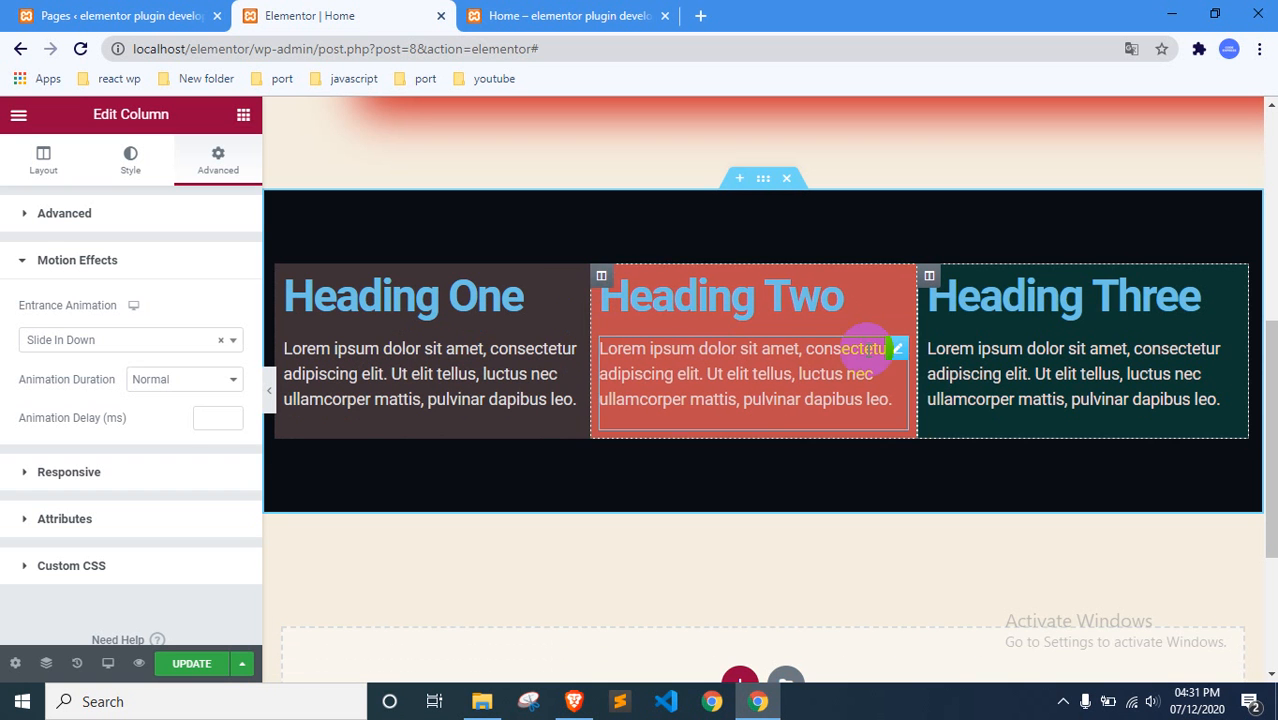
Add a new section with four equal columns below the three-column section.
{"action": "scroll", "coordinate": [793, 451], "scroll_direction": "down", "scroll_amount": 2}
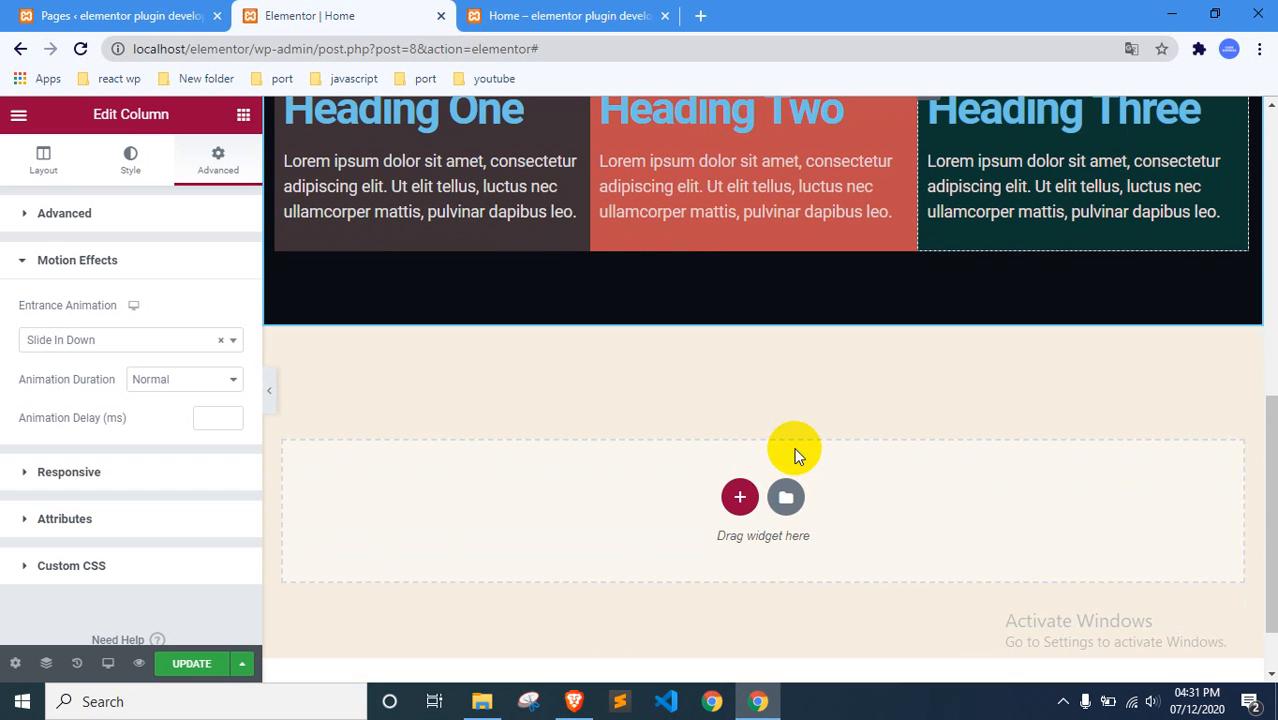
{"action": "left_click", "coordinate": [730, 499]}
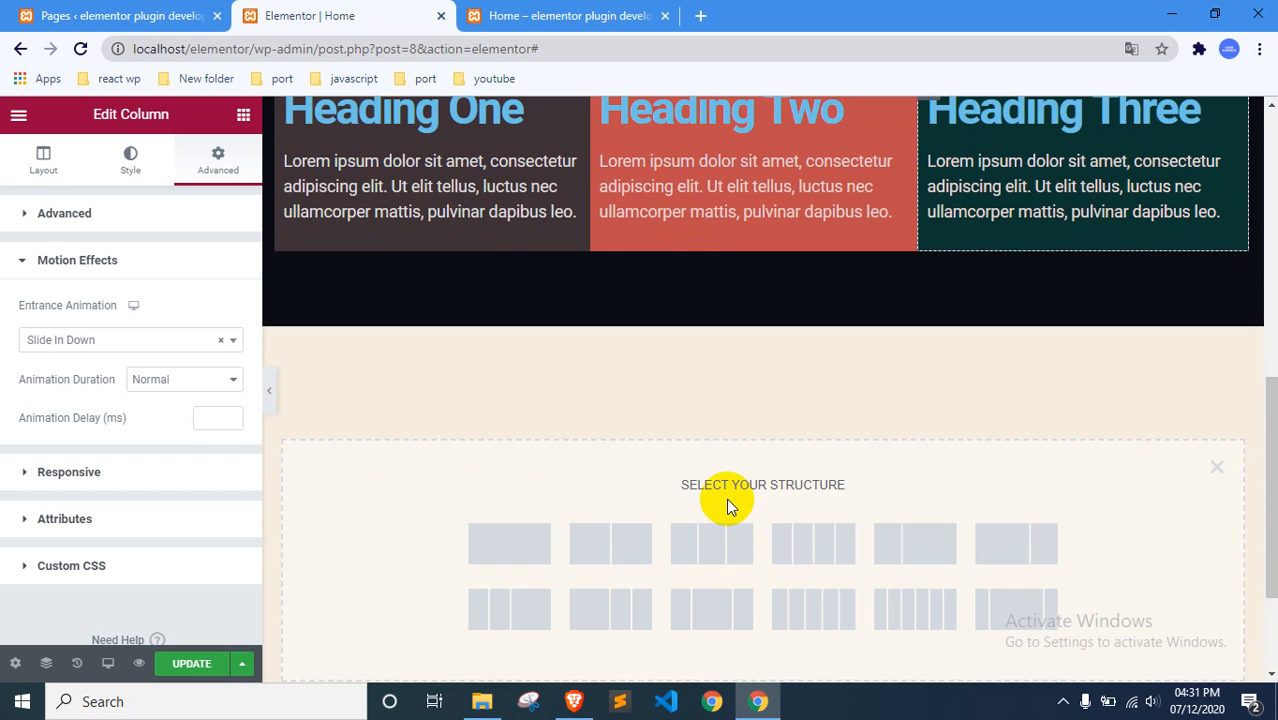
{"action": "left_click", "coordinate": [843, 552]}
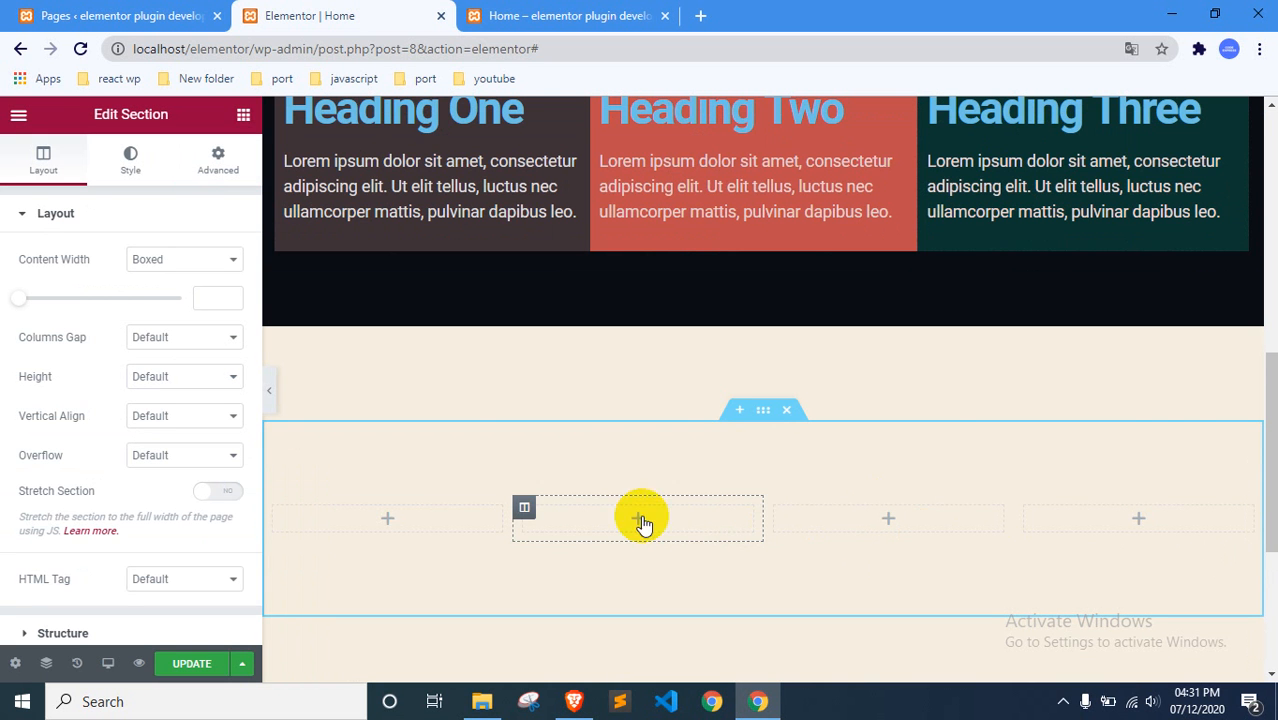
Copy the "Heading One" heading and paste it into the first column of the four-column section.
{"action": "scroll", "coordinate": [519, 377], "scroll_direction": "up", "scroll_amount": 1}
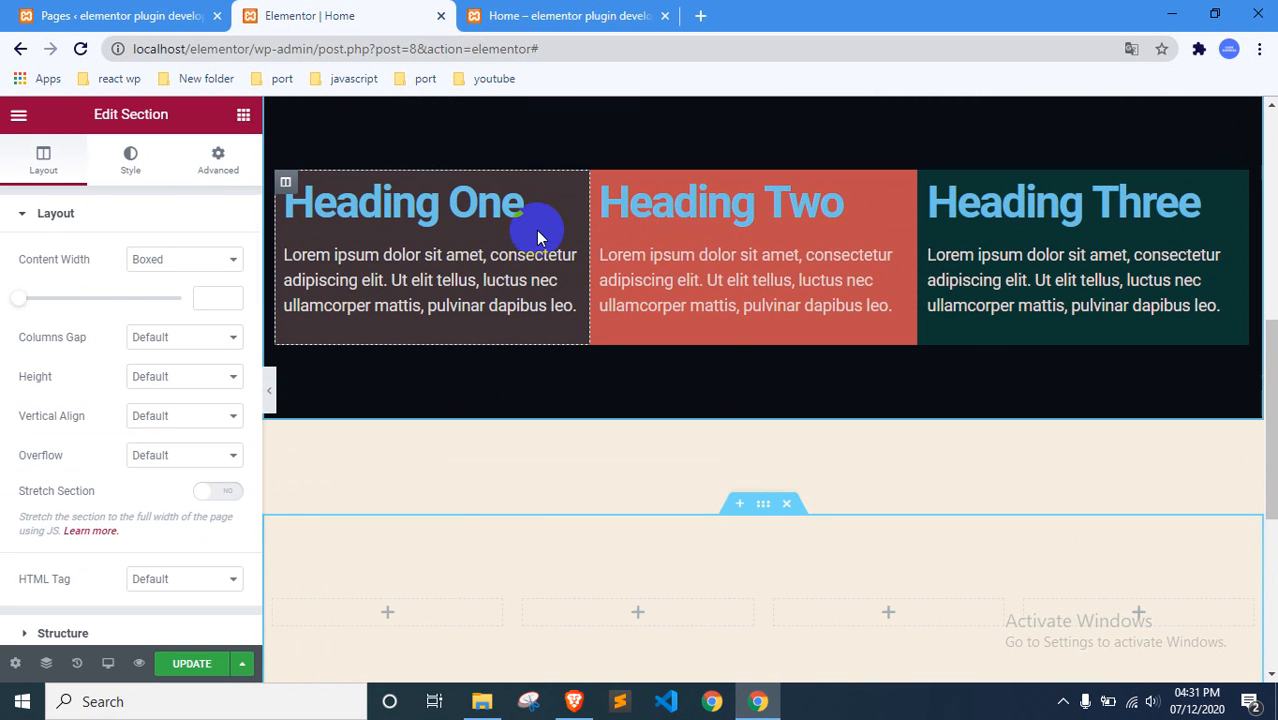
{"action": "right_click", "coordinate": [542, 205]}
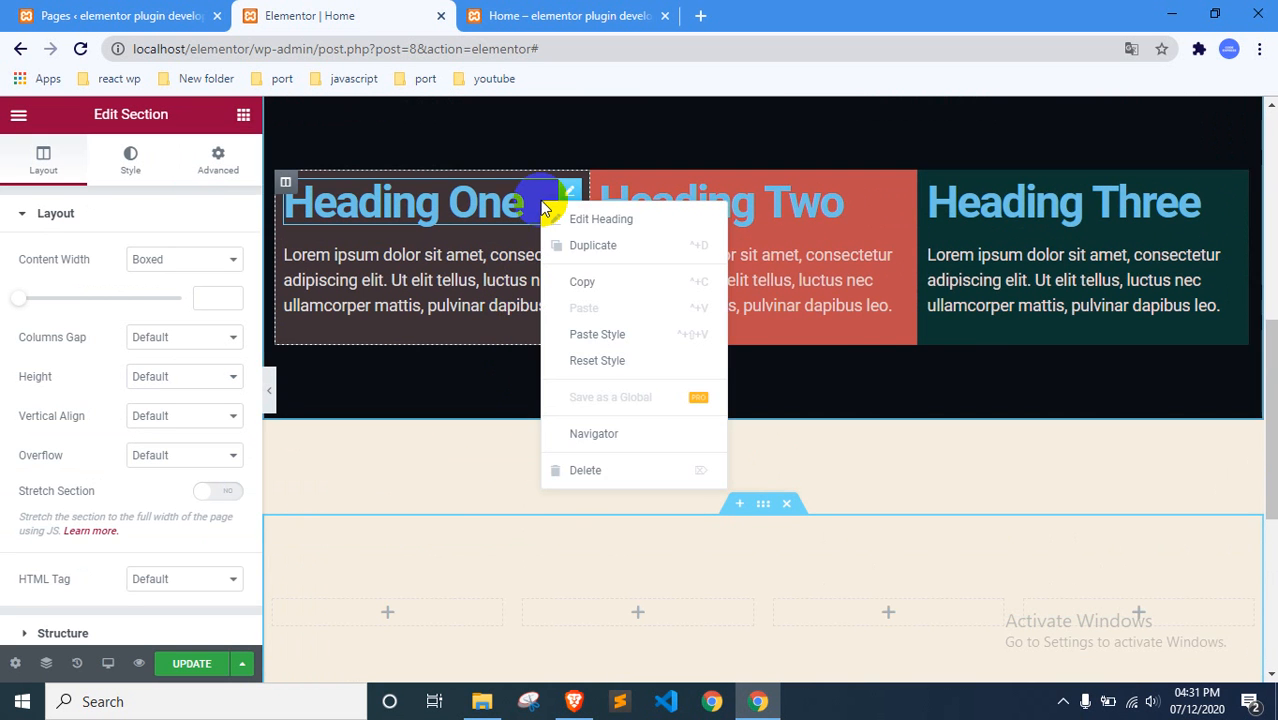
{"action": "left_click", "coordinate": [614, 284]}
{"action": "right_click", "coordinate": [365, 610]}
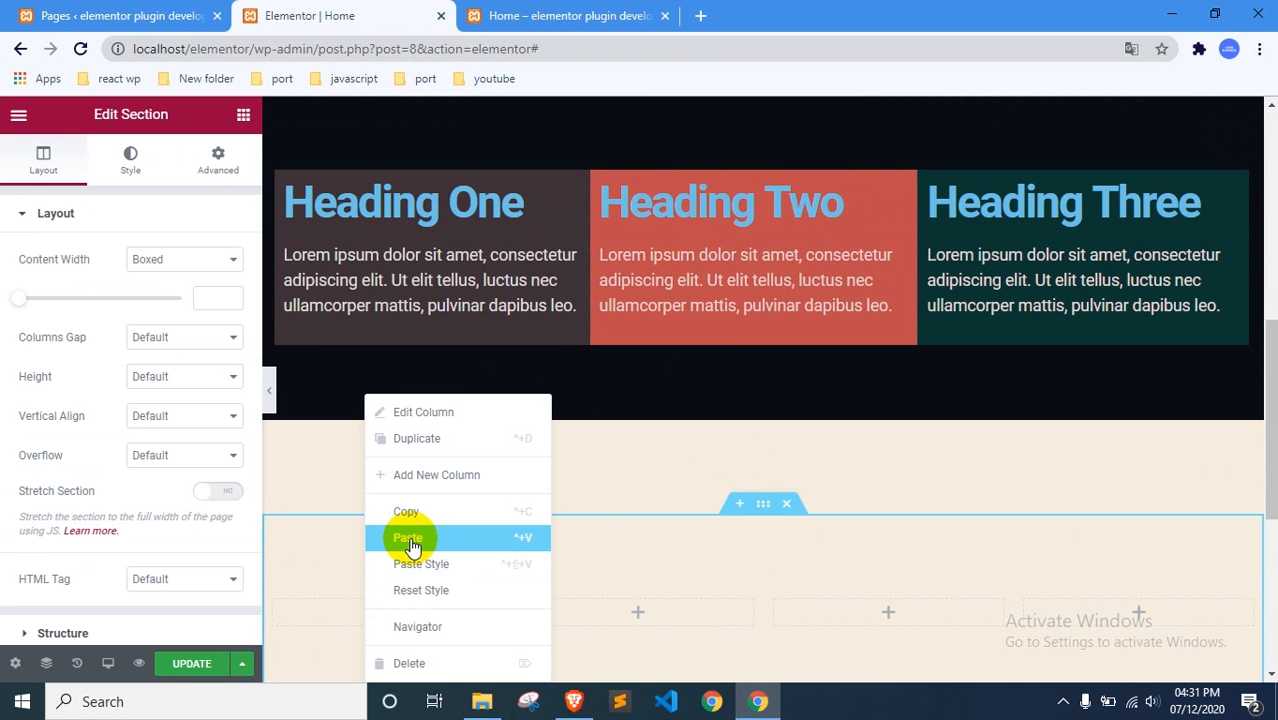
{"action": "left_click", "coordinate": [408, 535]}
Duplicate the whole three-column heading section.
{"action": "scroll", "coordinate": [472, 442], "scroll_direction": "down", "scroll_amount": 2}
{"action": "scroll", "coordinate": [451, 465], "scroll_direction": "up", "scroll_amount": 4}
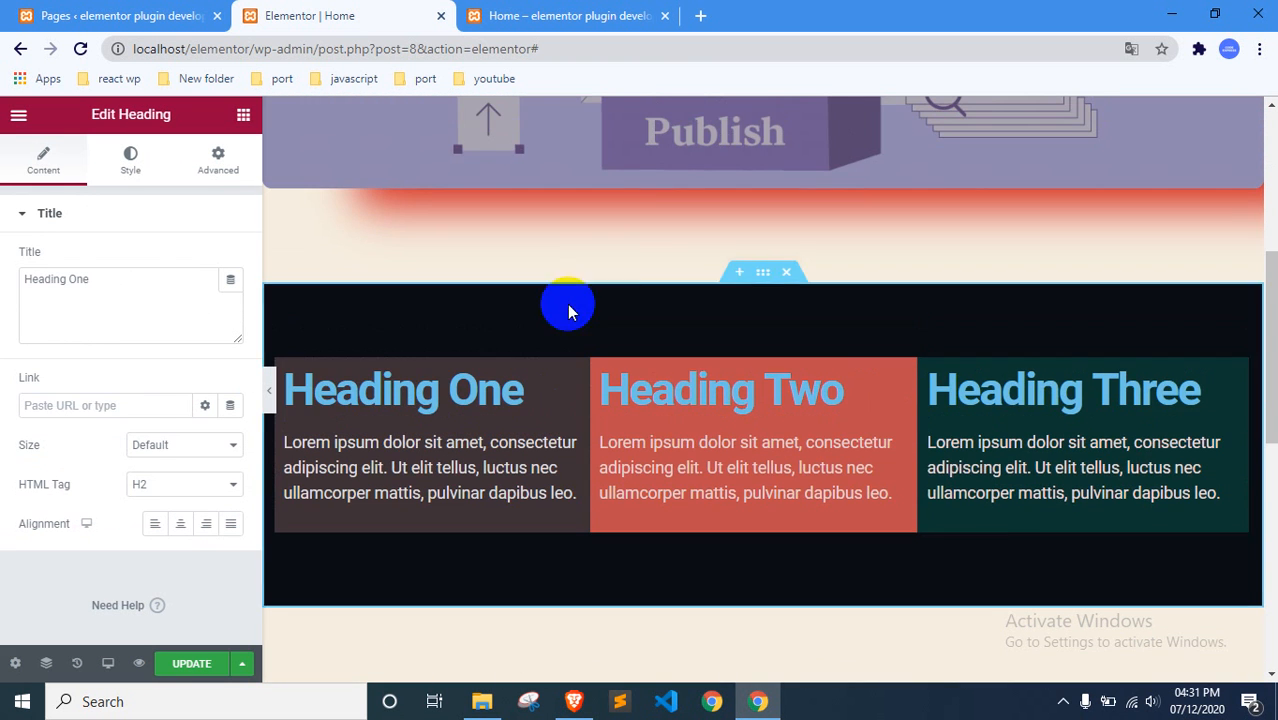
{"action": "right_click", "coordinate": [768, 279]}
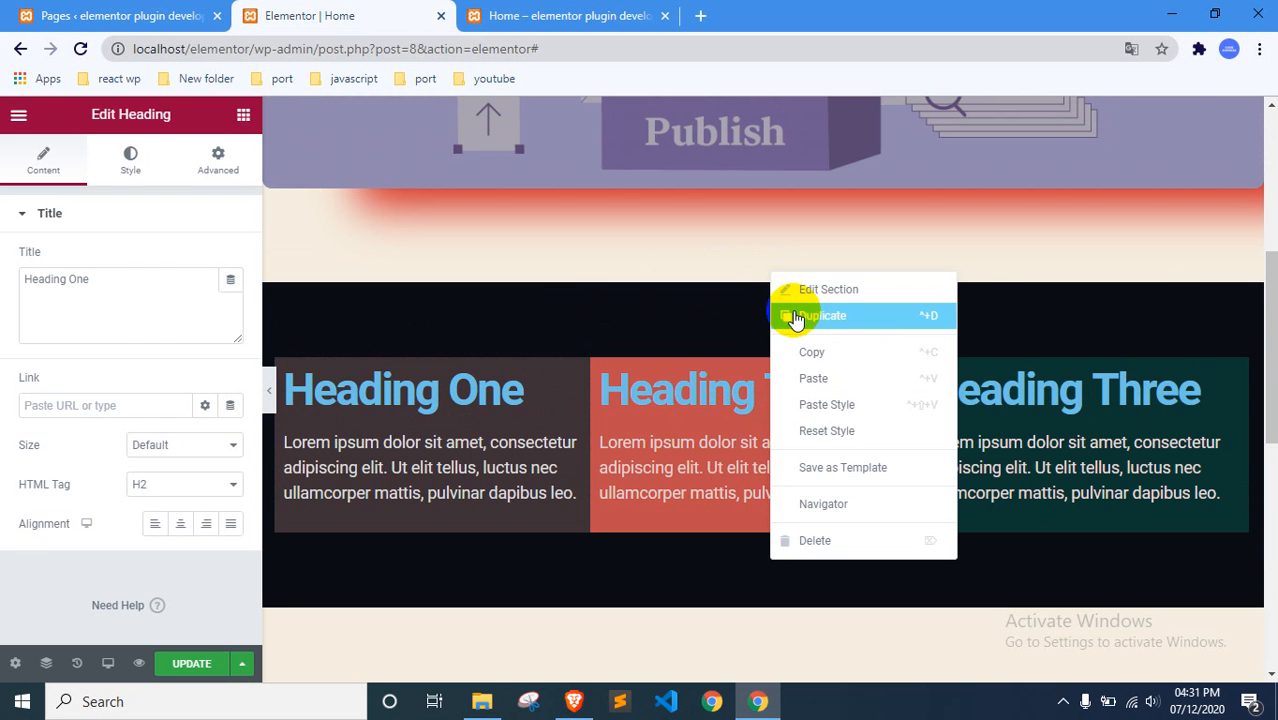
{"action": "left_click", "coordinate": [795, 316]}
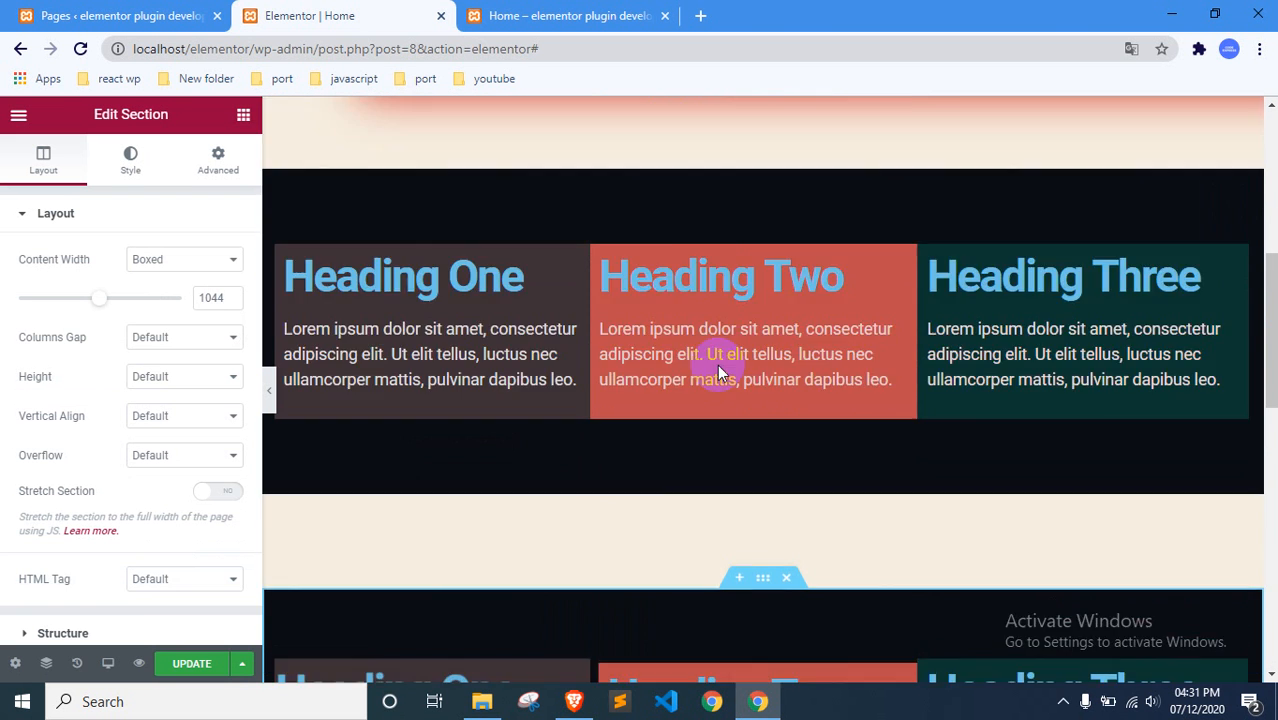
Delete the duplicated three-column section and the four-column section holding the copied heading.
{"action": "scroll", "coordinate": [717, 370], "scroll_direction": "up", "scroll_amount": 1}
{"action": "right_click", "coordinate": [768, 273]}
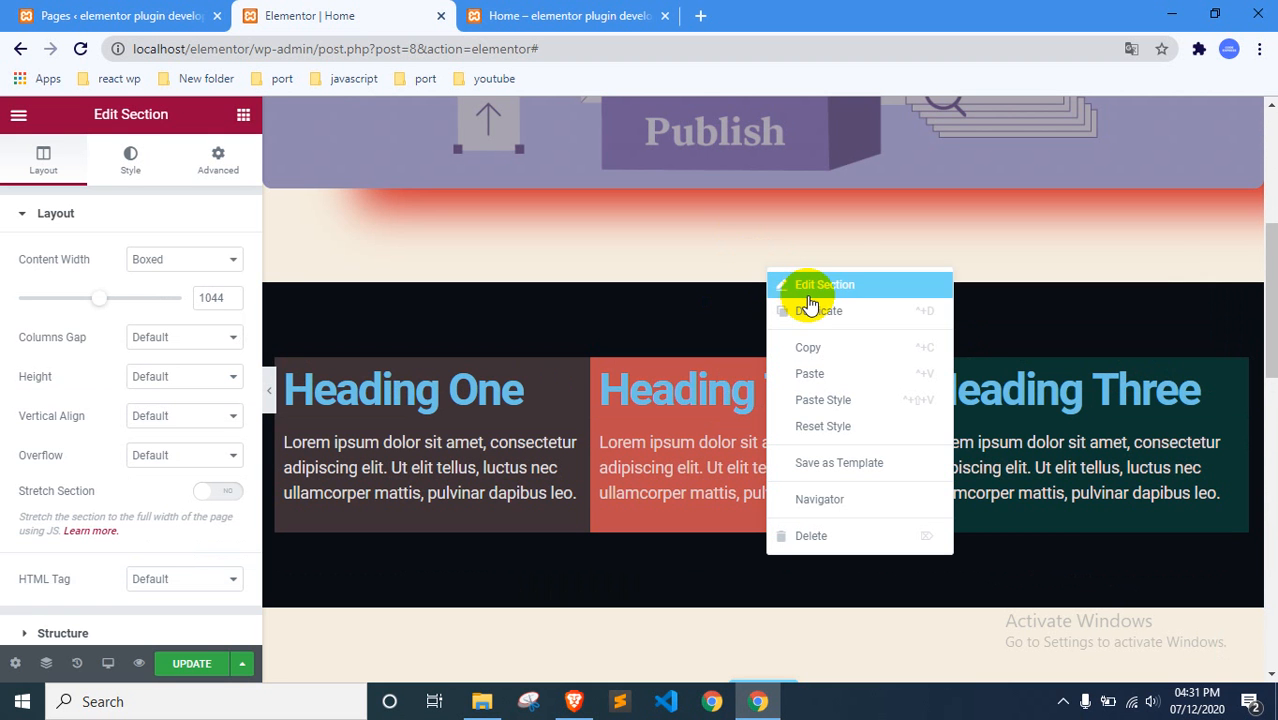
{"action": "left_click", "coordinate": [820, 328]}
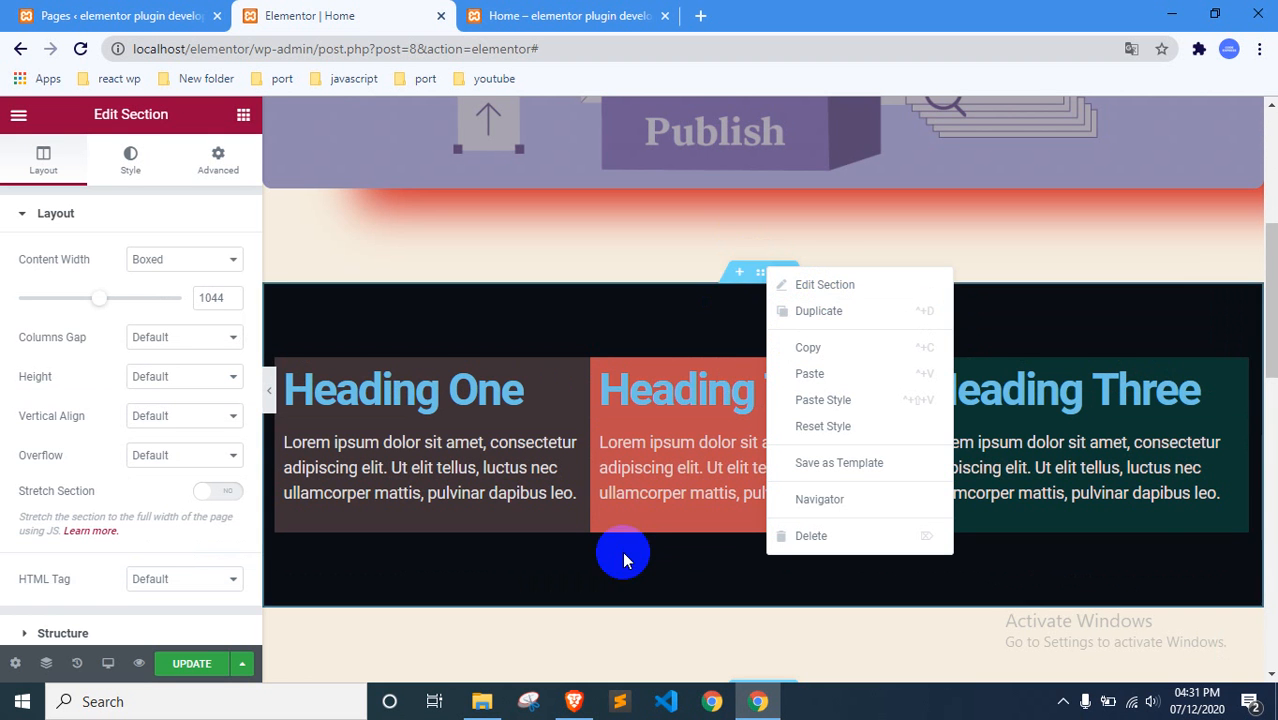
{"action": "scroll", "coordinate": [770, 334], "scroll_direction": "down", "scroll_amount": 1}
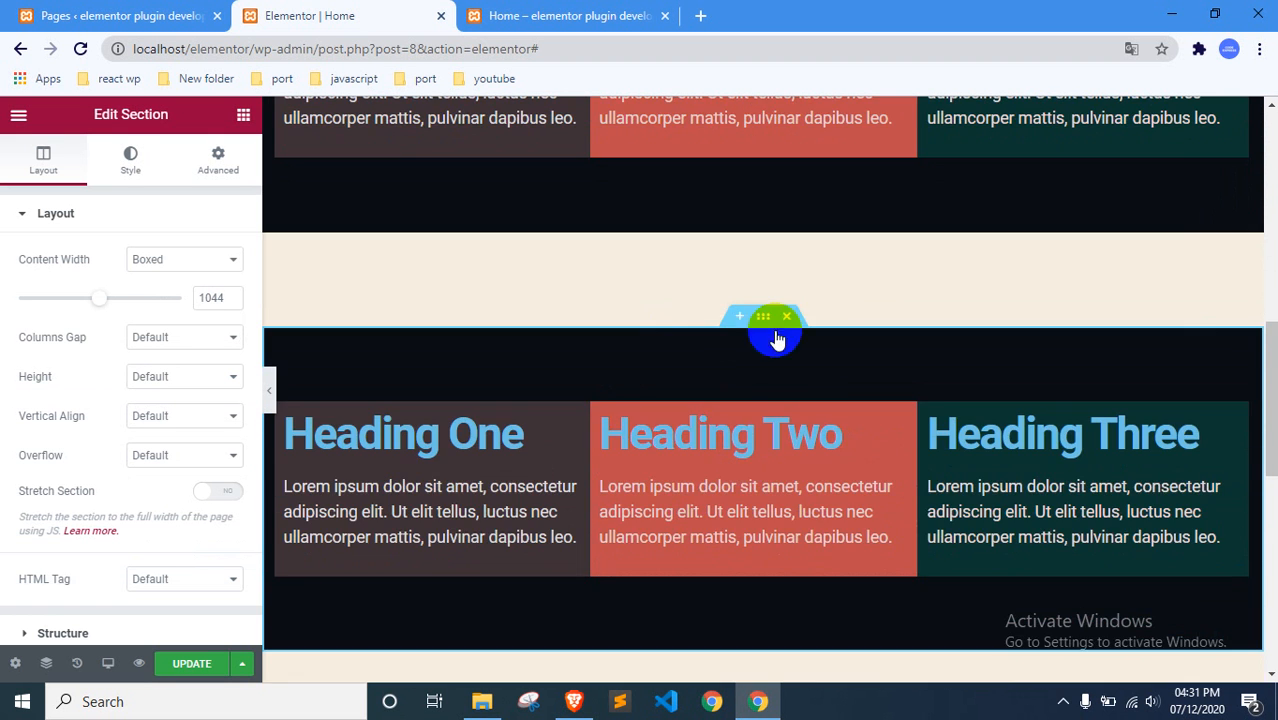
{"action": "left_click", "coordinate": [784, 316]}
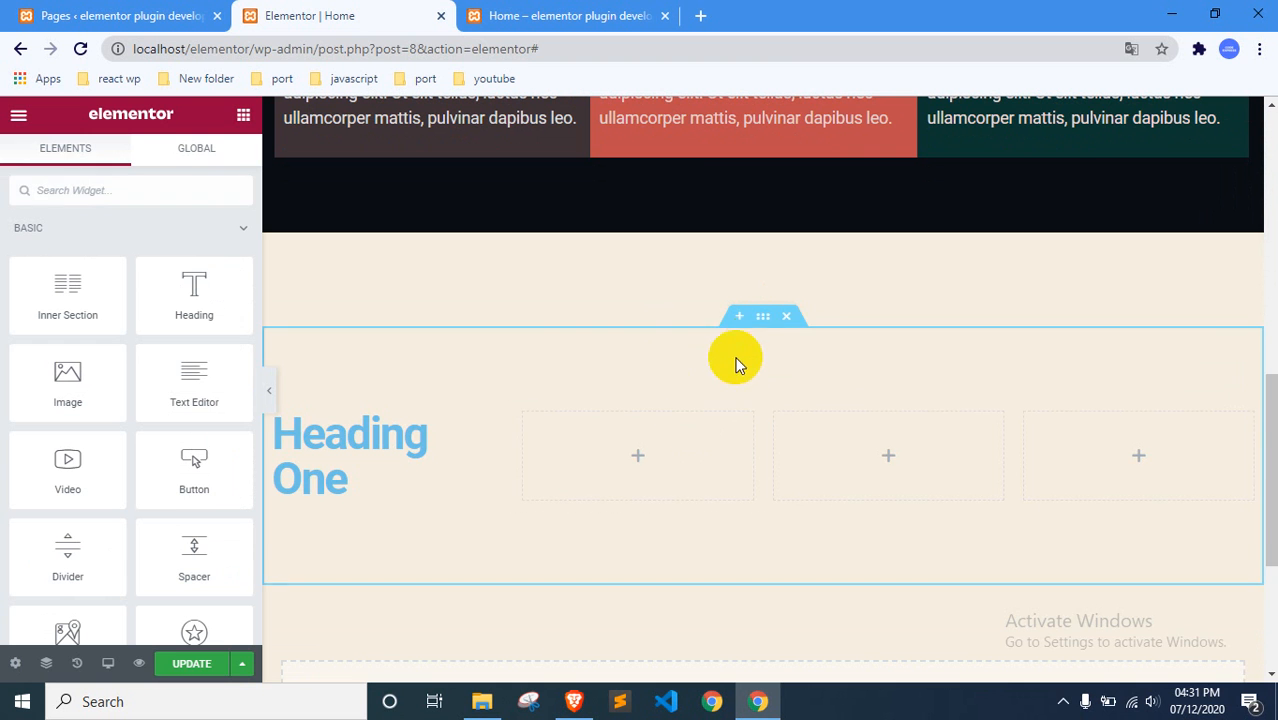
{"action": "left_click", "coordinate": [786, 316]}
Add a six-column section below the three-column section and delete it again.
{"action": "left_click", "coordinate": [739, 424]}
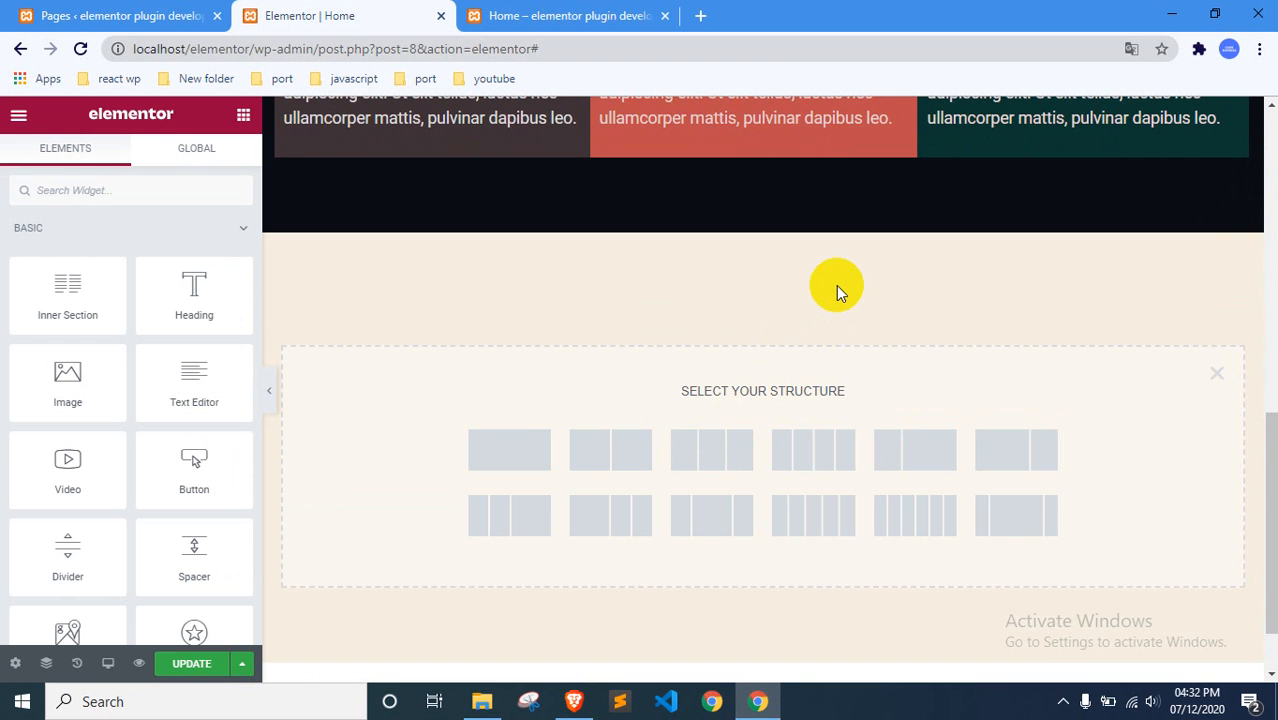
{"action": "scroll", "coordinate": [800, 285], "scroll_direction": "up", "scroll_amount": 2}
{"action": "scroll", "coordinate": [770, 294], "scroll_direction": "down", "scroll_amount": 3}
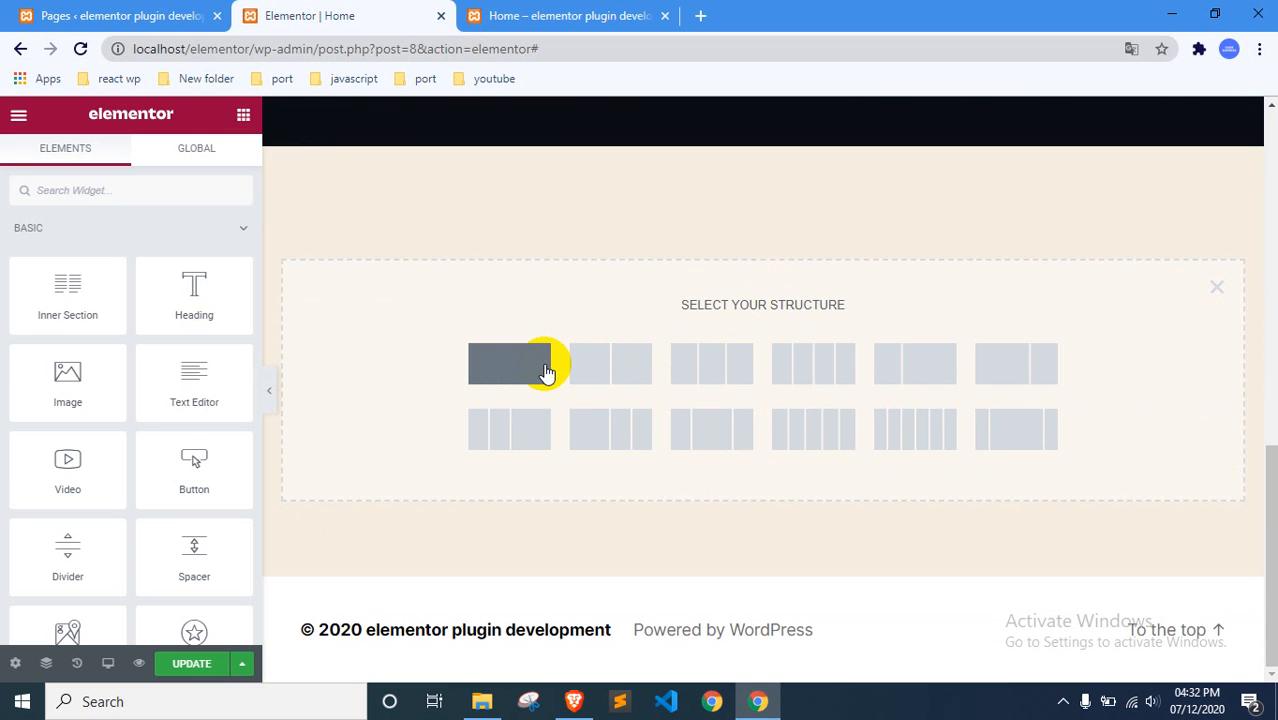
{"action": "left_click", "coordinate": [904, 441]}
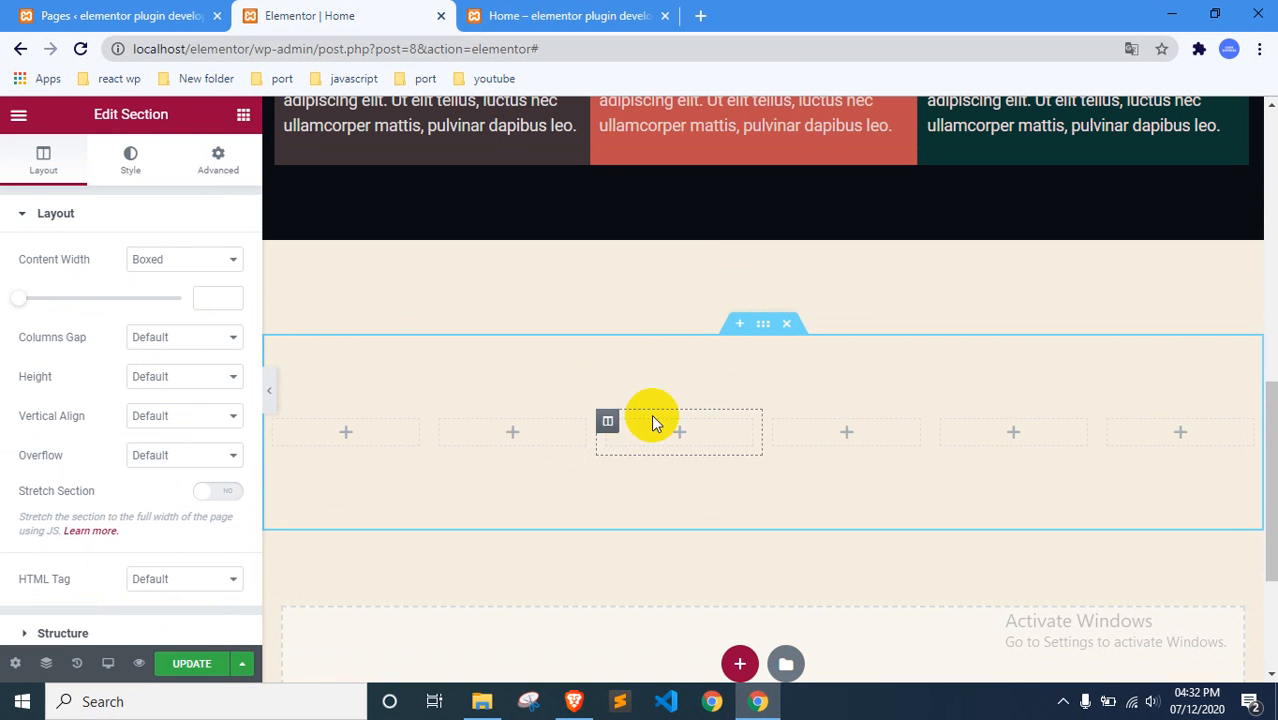
{"action": "left_click", "coordinate": [790, 327]}
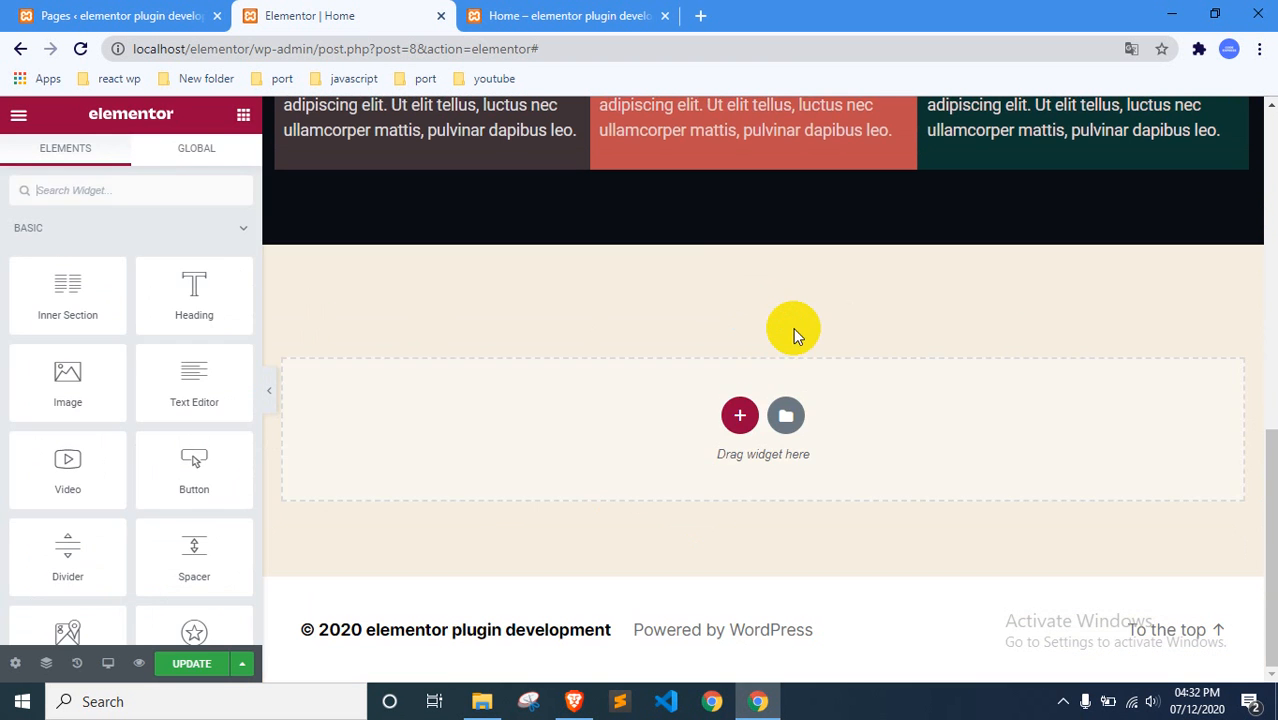
{"action": "scroll", "coordinate": [654, 371], "scroll_direction": "up", "scroll_amount": 5}
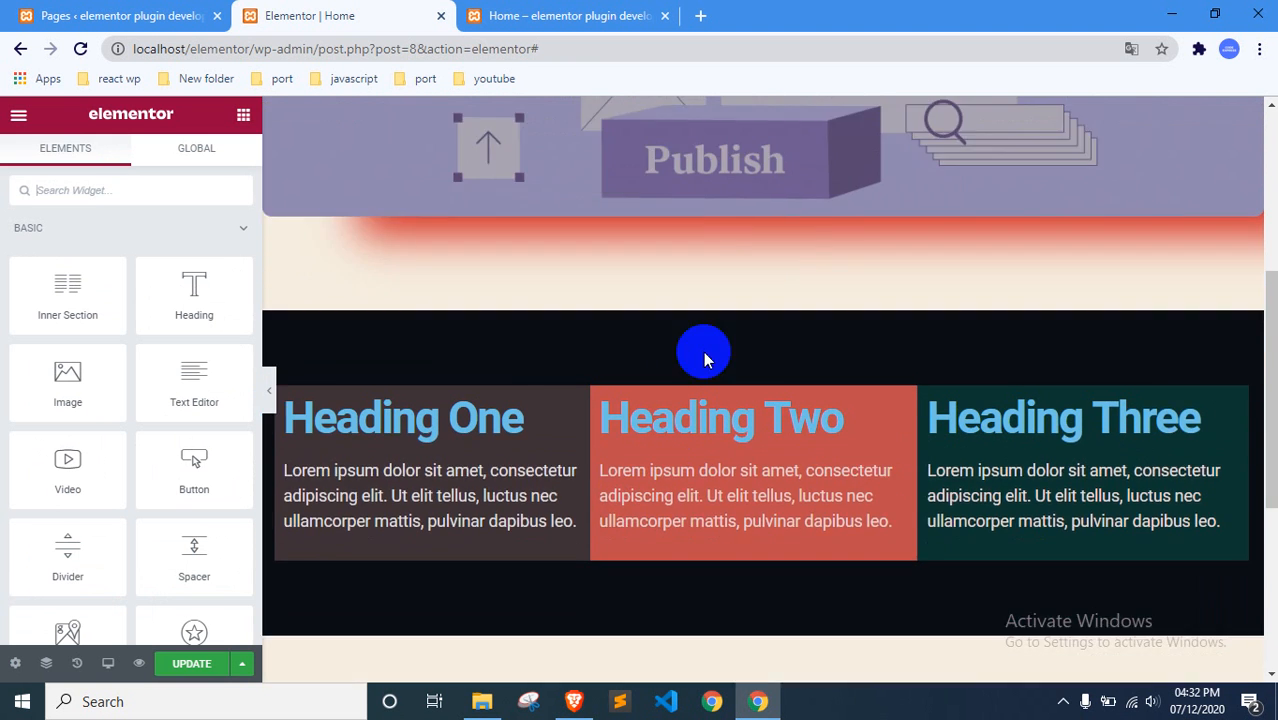
Add a two-column section below the three-column heading section and delete it again.
{"action": "scroll", "coordinate": [703, 351], "scroll_direction": "down", "scroll_amount": 3}
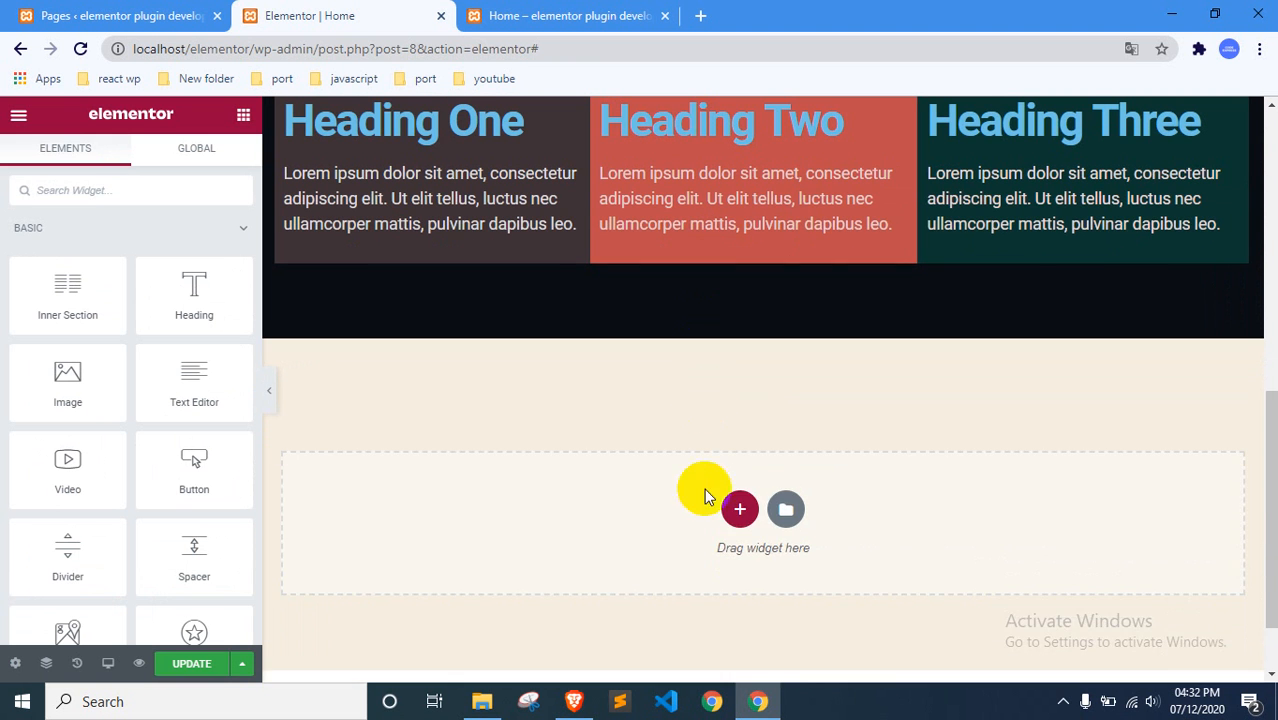
{"action": "left_click", "coordinate": [739, 505]}
{"action": "left_click", "coordinate": [601, 546]}
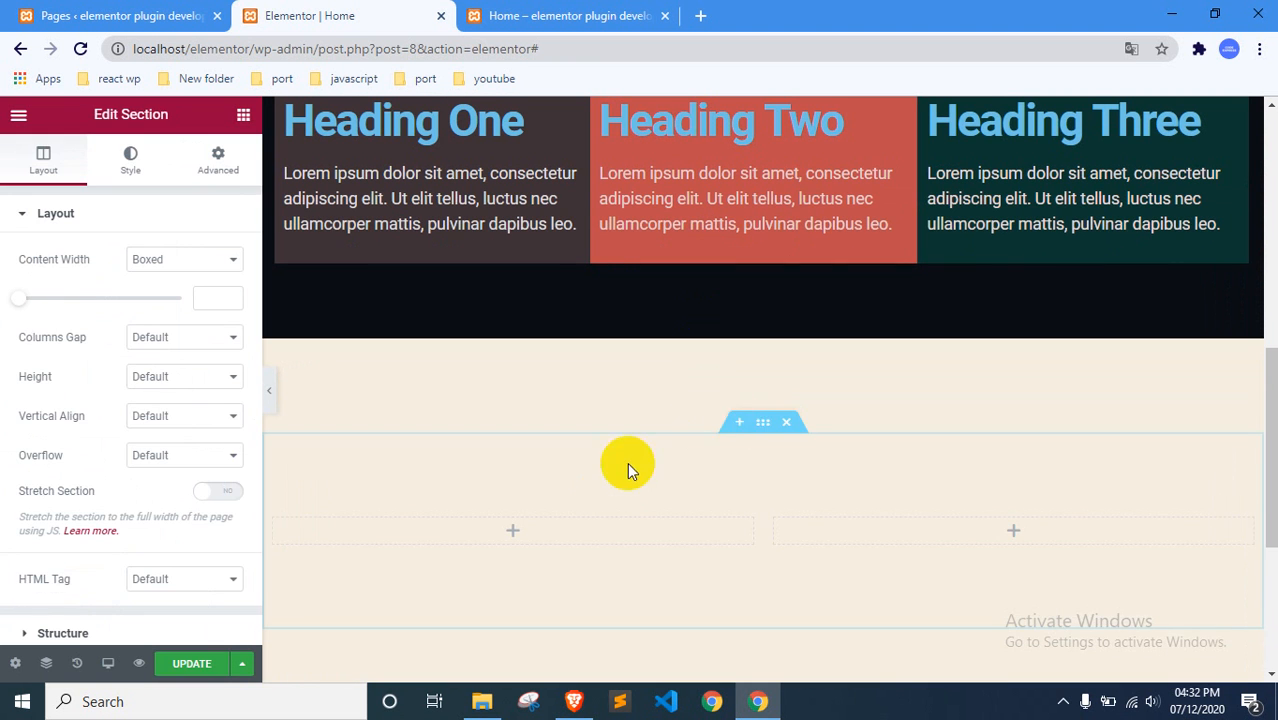
{"action": "left_click", "coordinate": [786, 427]}
{"action": "scroll", "coordinate": [680, 320], "scroll_direction": "up", "scroll_amount": 5}
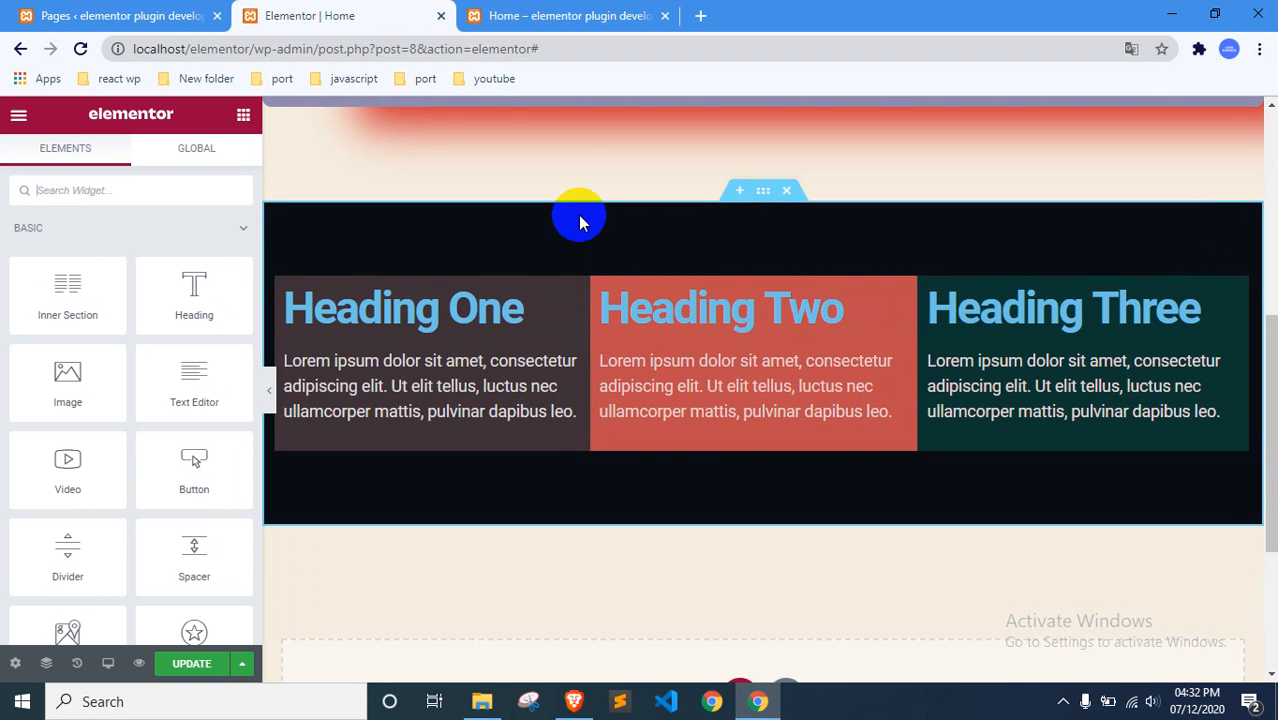
{"action": "scroll", "coordinate": [537, 408], "scroll_direction": "down", "scroll_amount": 4}
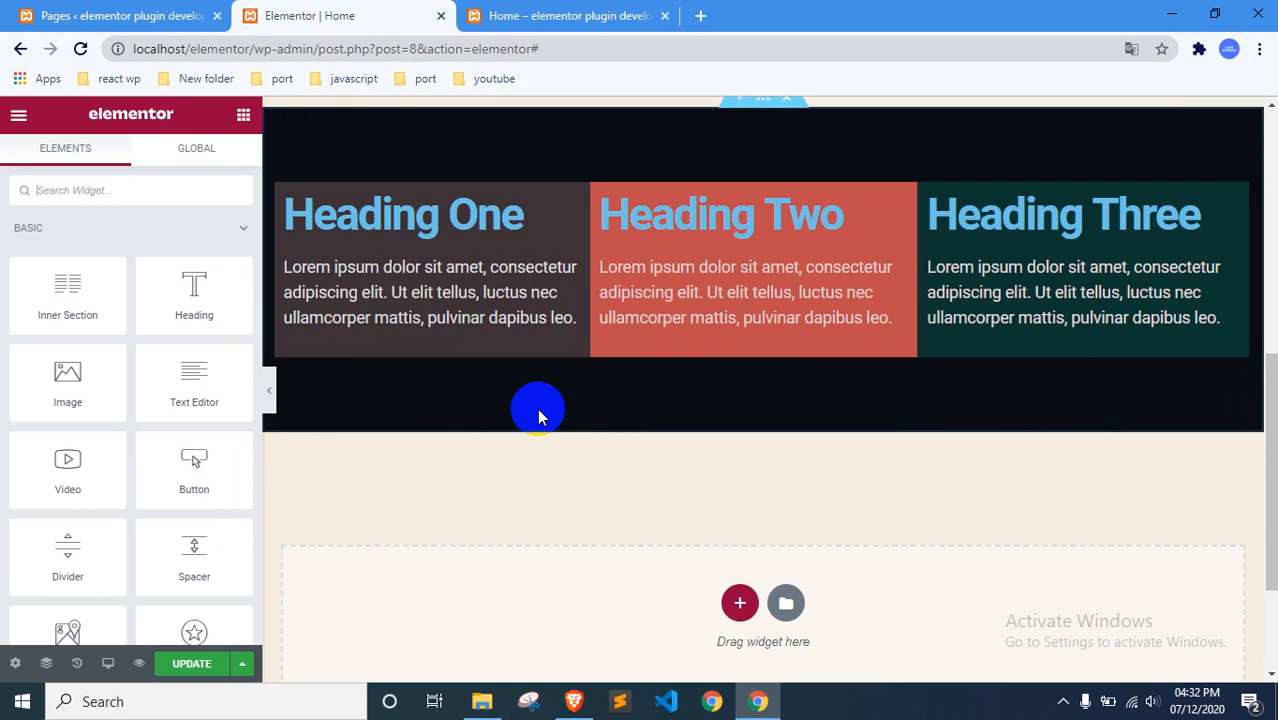
{"action": "scroll", "coordinate": [683, 380], "scroll_direction": "up", "scroll_amount": 2}
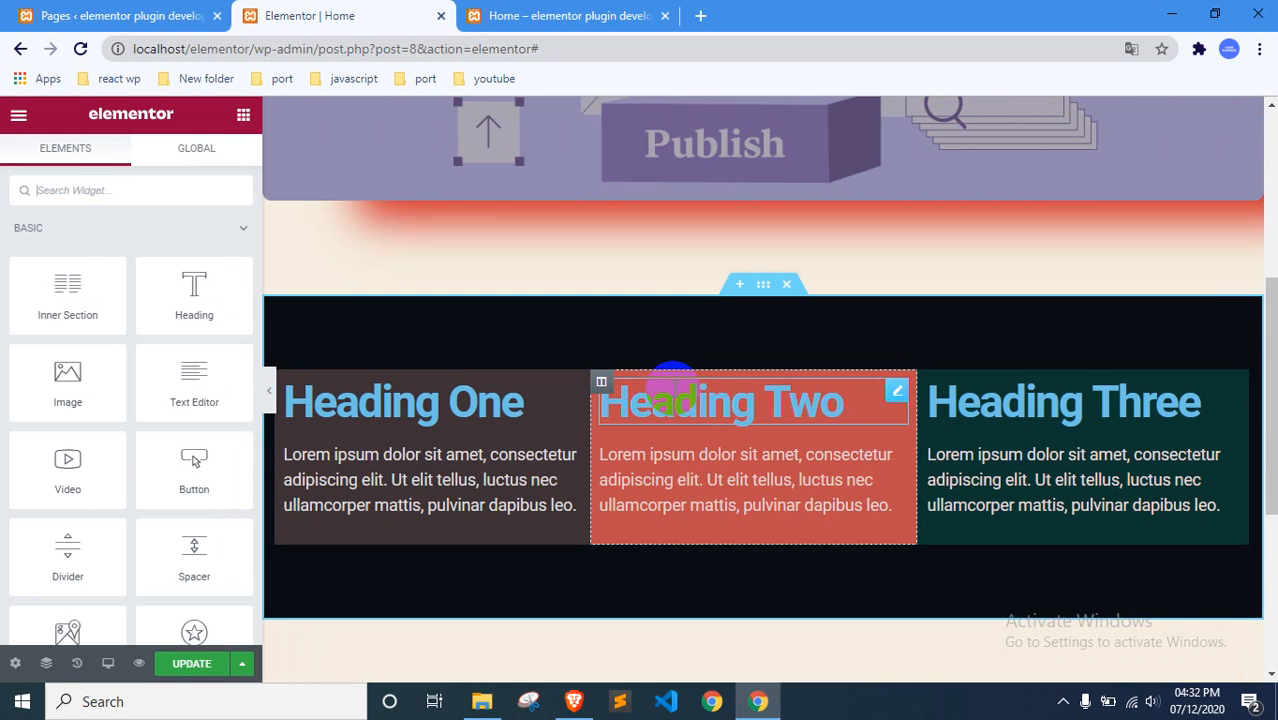
{"action": "scroll", "coordinate": [672, 385], "scroll_direction": "down", "scroll_amount": 2}
{"action": "scroll", "coordinate": [672, 387], "scroll_direction": "up", "scroll_amount": 1}
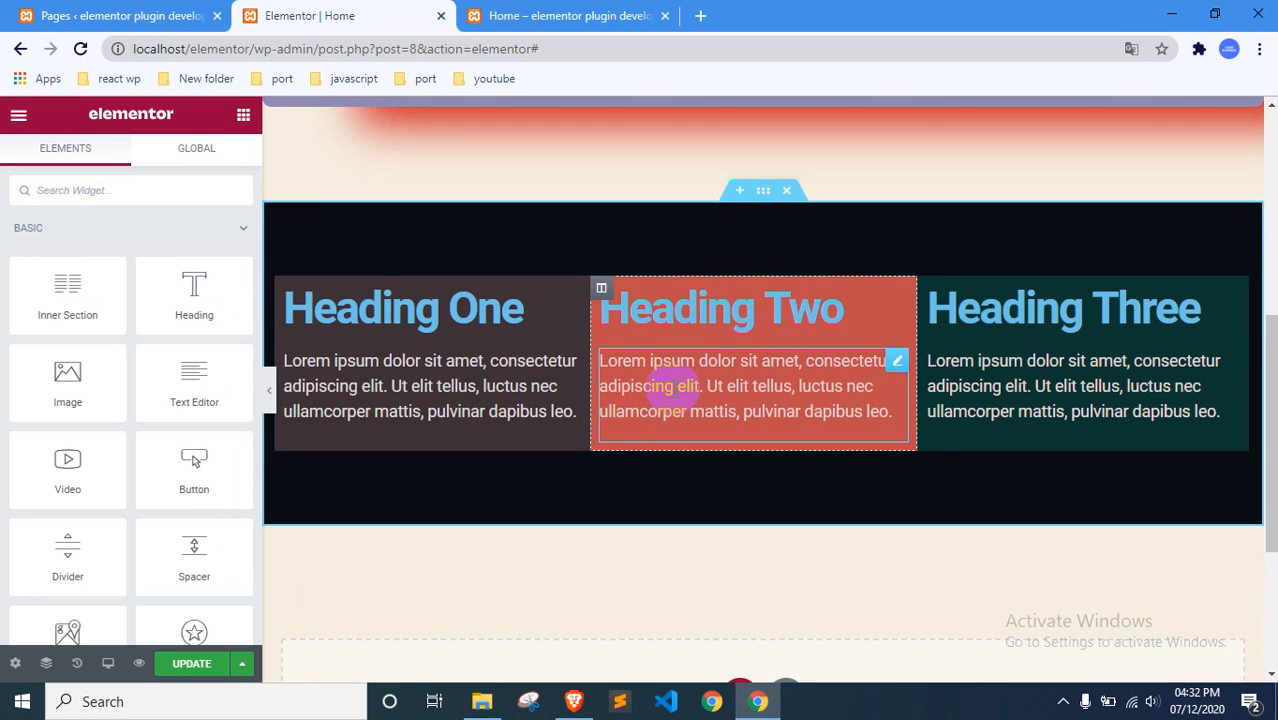
{"action": "scroll", "coordinate": [672, 388], "scroll_direction": "down", "scroll_amount": 1}
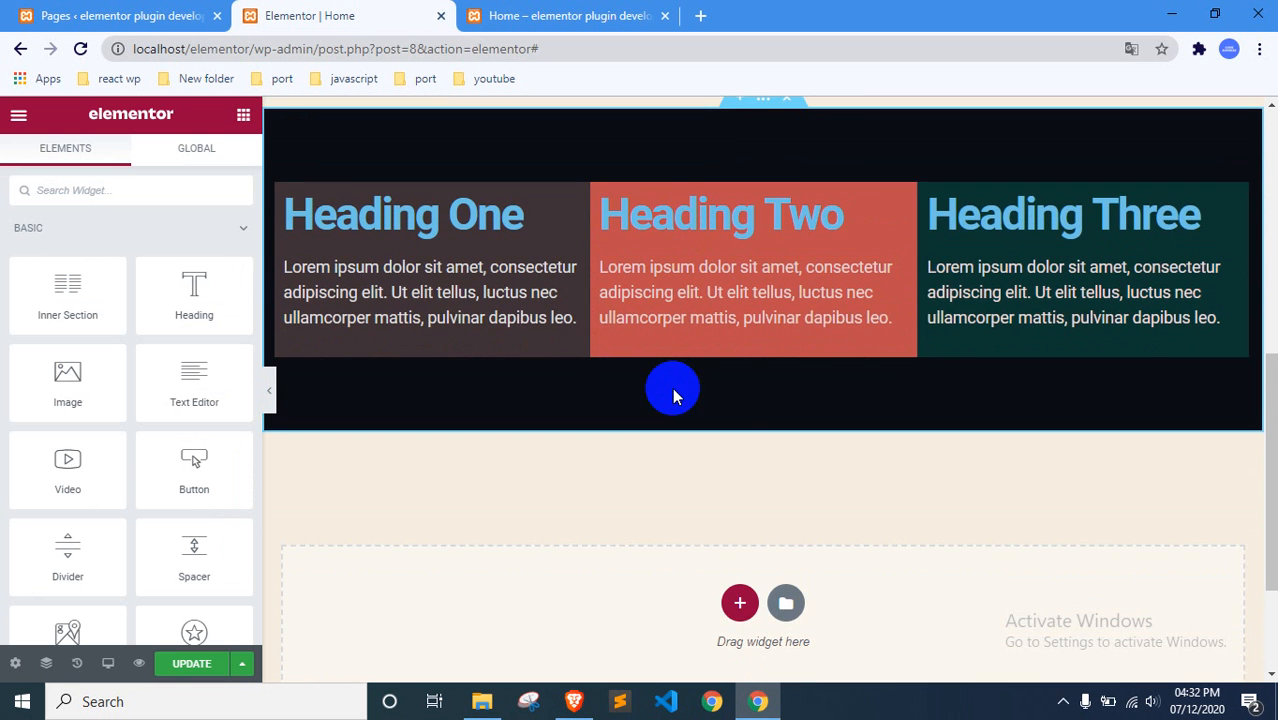